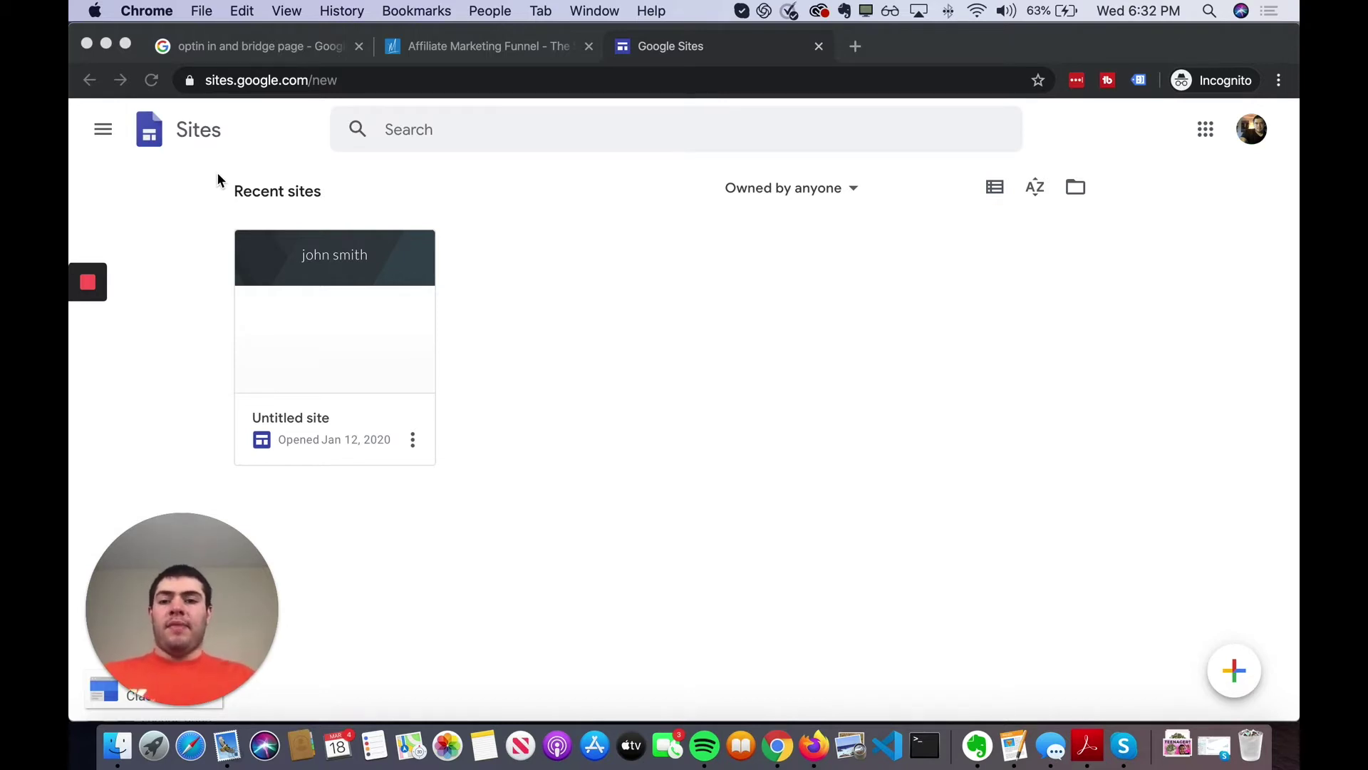
# - Switch from the affiliate marketing funnel article to Google Sites and start a new blank site
pyautogui.scroll(-2, 535, 179)
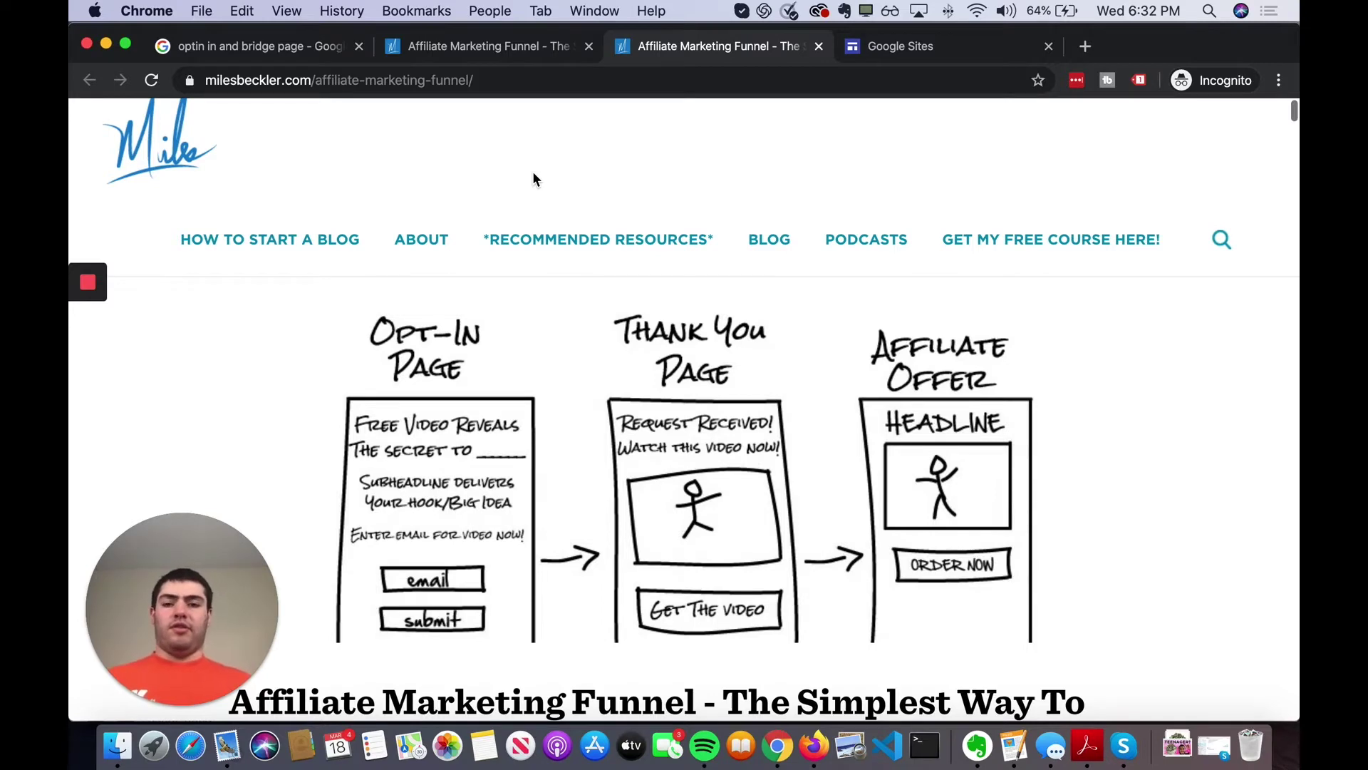
pyautogui.scroll(-2, 536, 179)
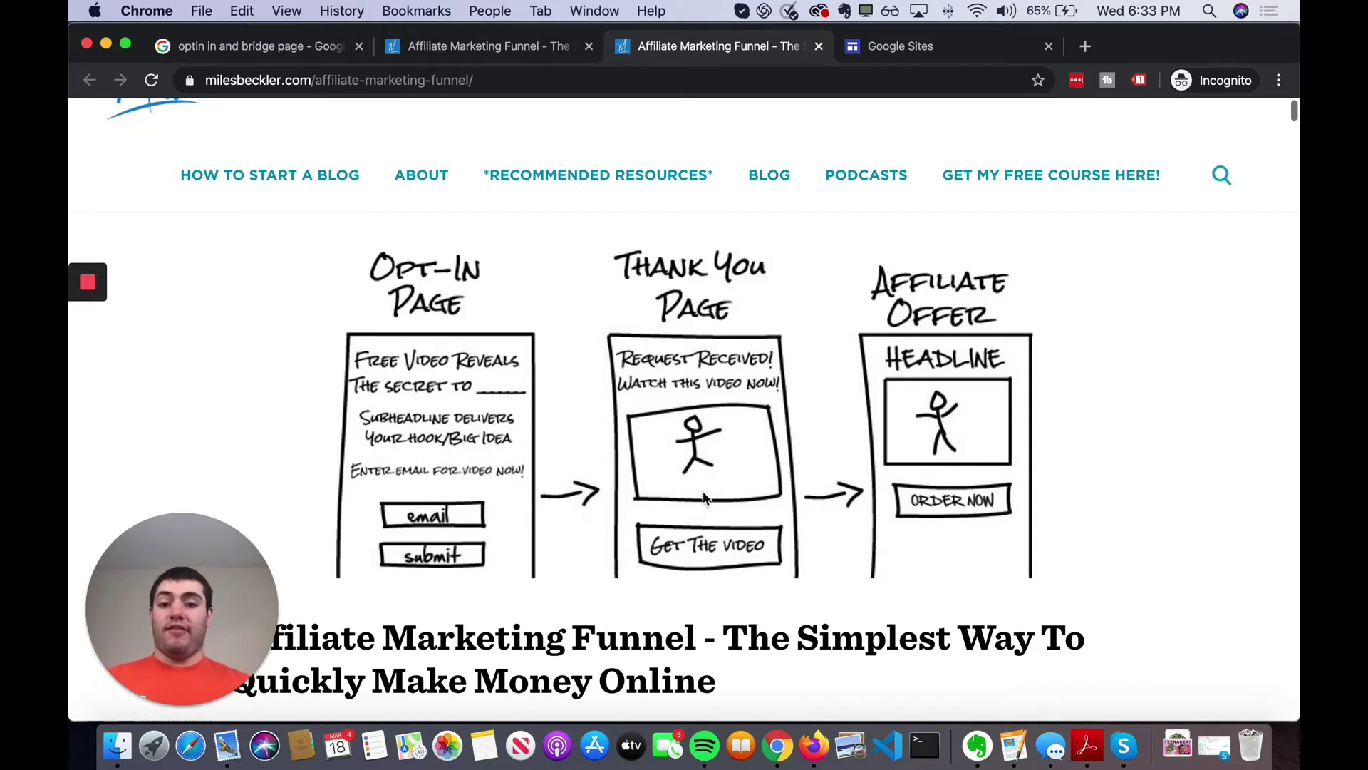
pyautogui.scroll(-1, 671, 482)
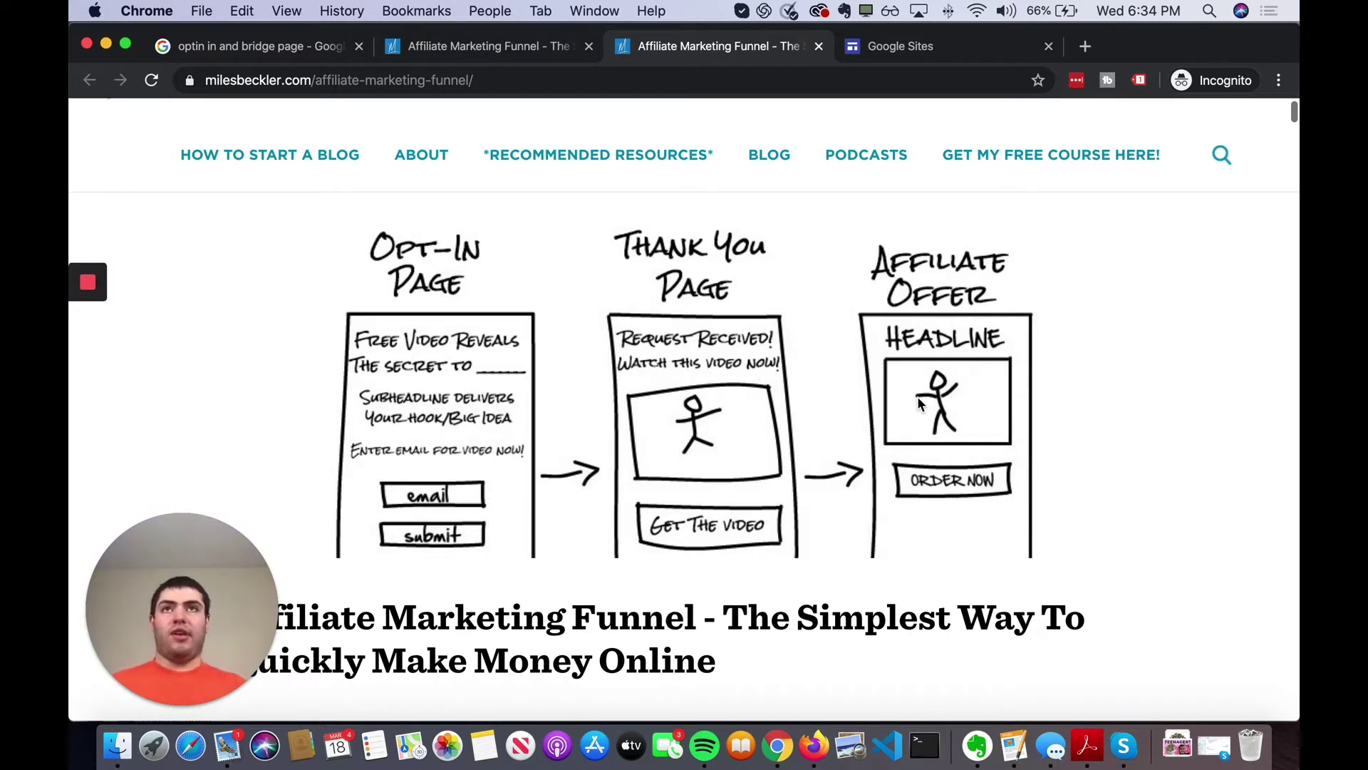
pyautogui.scroll(-1, 919, 401)
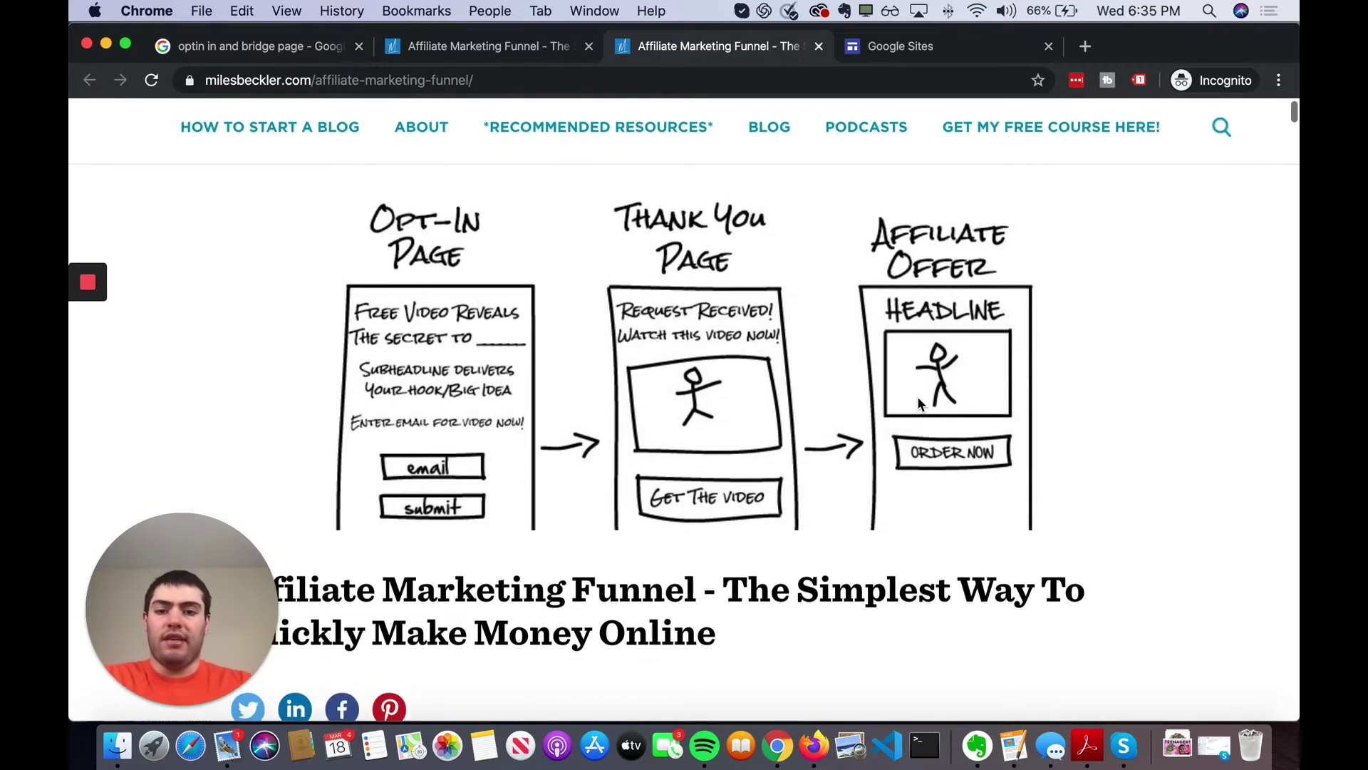
pyautogui.click(890, 45)
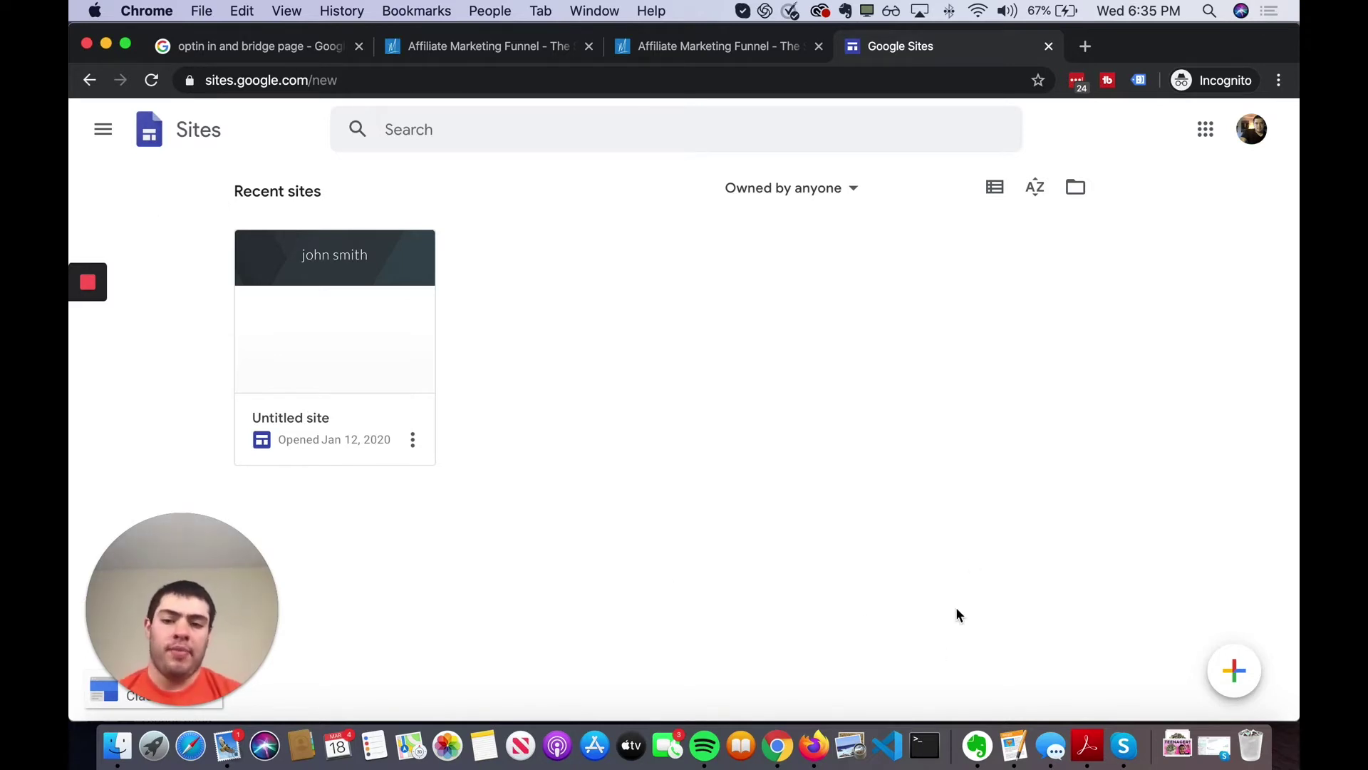
pyautogui.click(1238, 675)
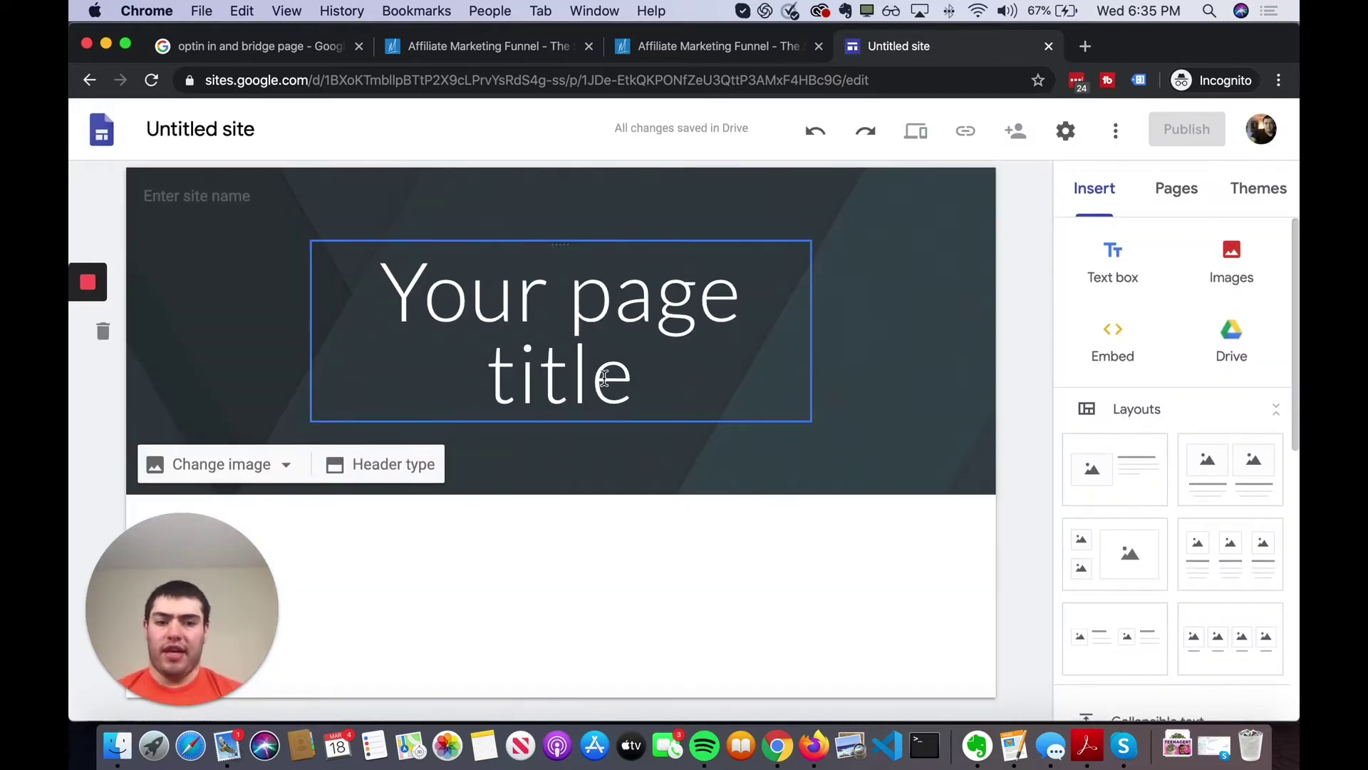
# - Look through the new site's insertable elements, themes and page list, down to Forms and Charts
pyautogui.scroll(-5, 1166, 508)
pyautogui.scroll(-4, 1165, 508)
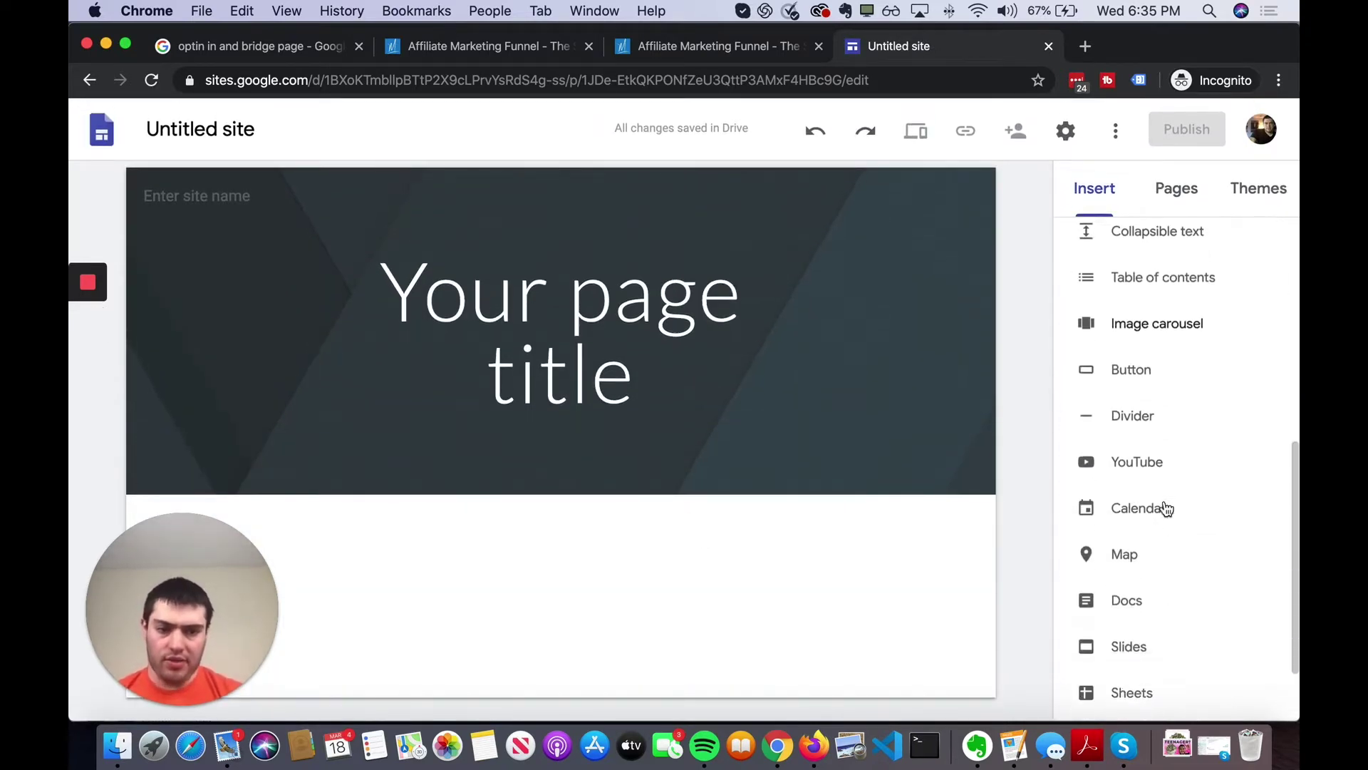
pyautogui.scroll(10, 1166, 509)
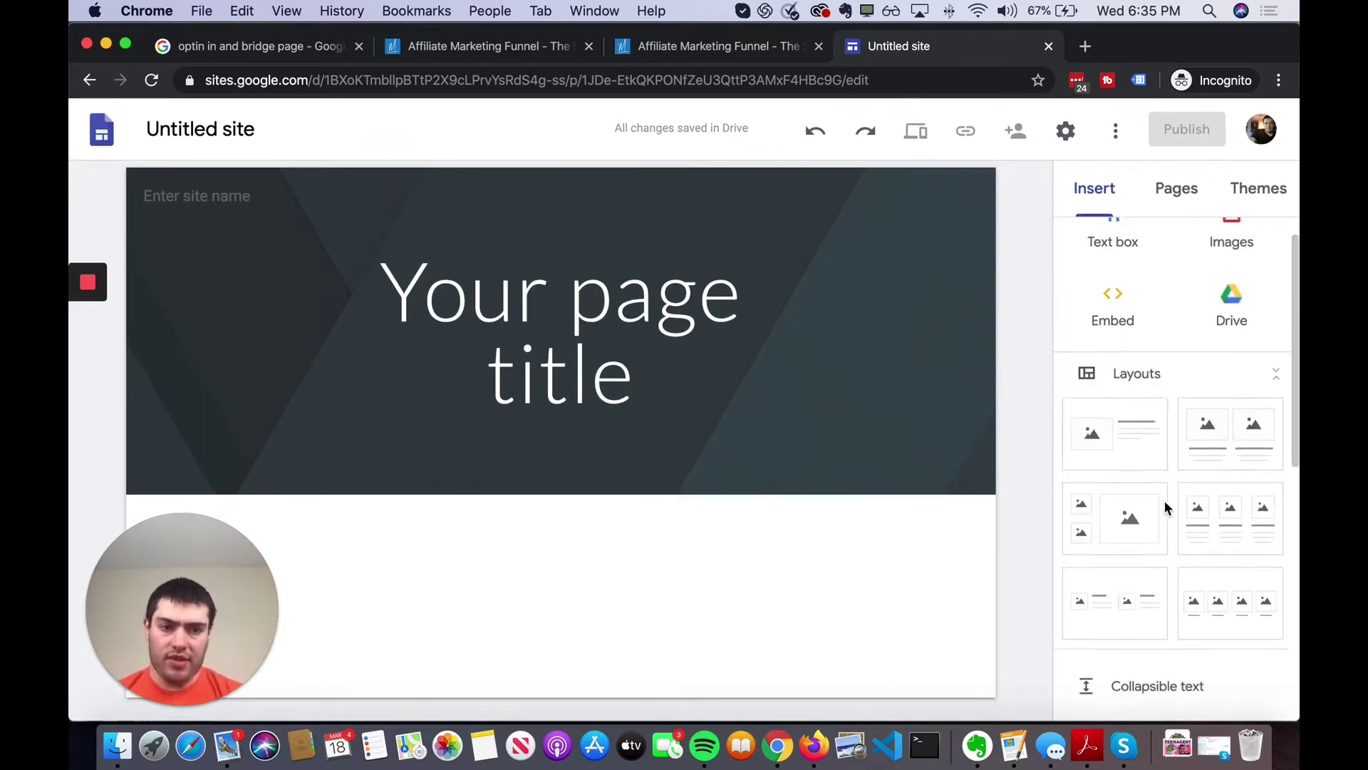
pyautogui.click(1249, 189)
pyautogui.click(1200, 197)
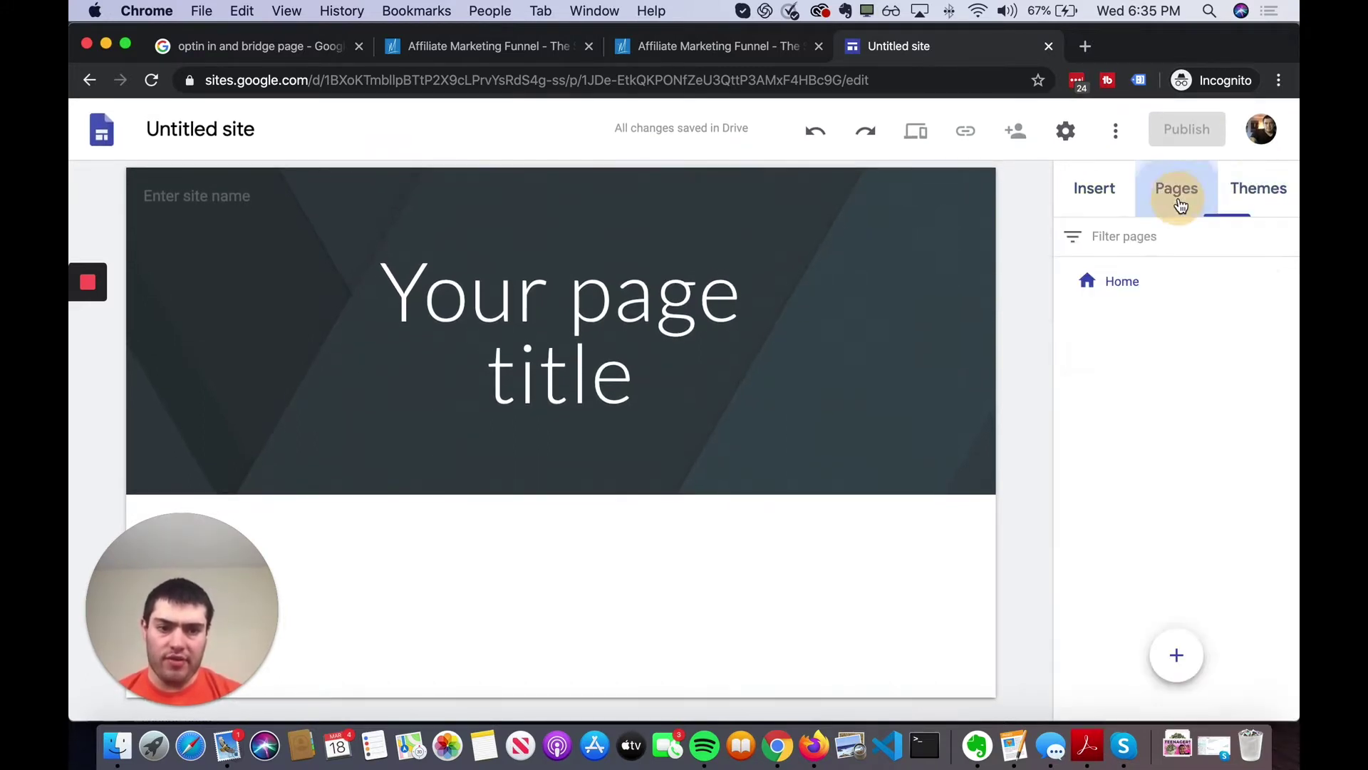
pyautogui.click(1114, 202)
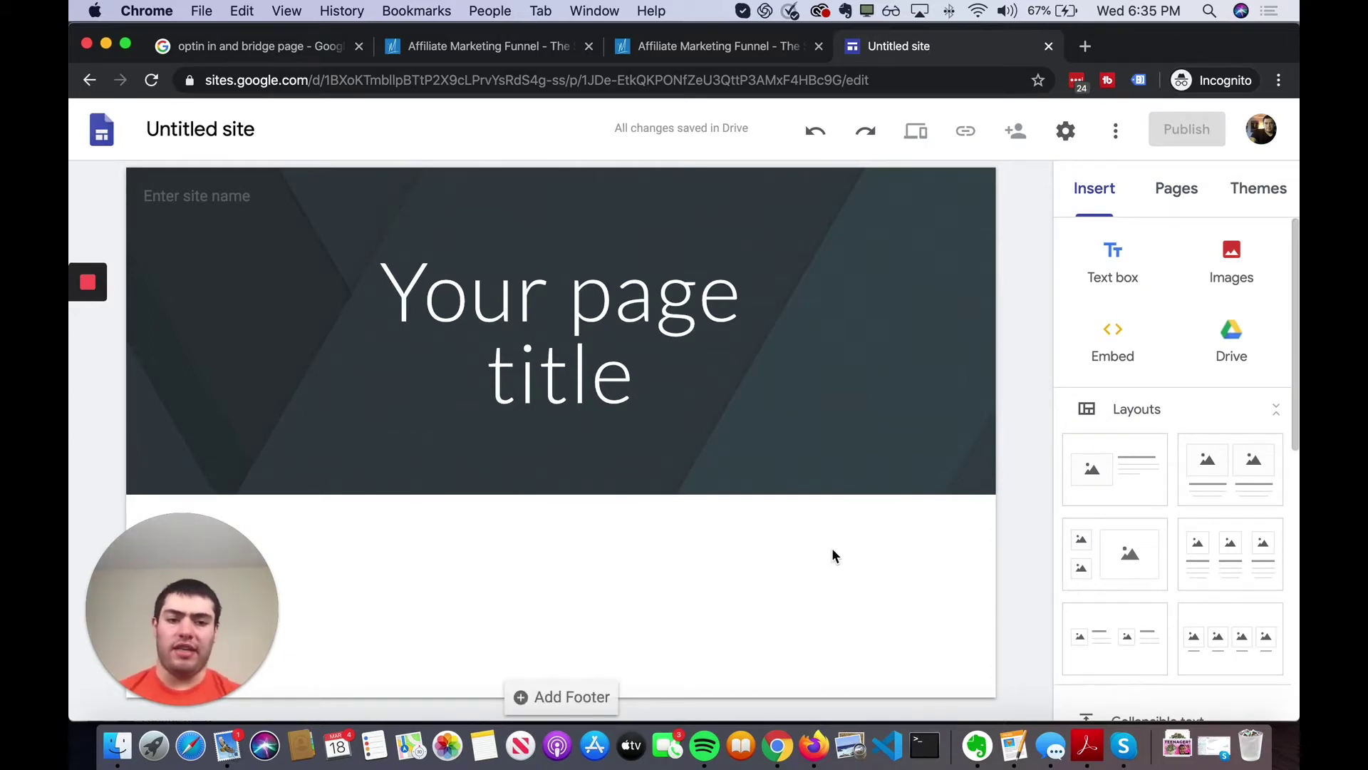
pyautogui.scroll(-2, 1113, 492)
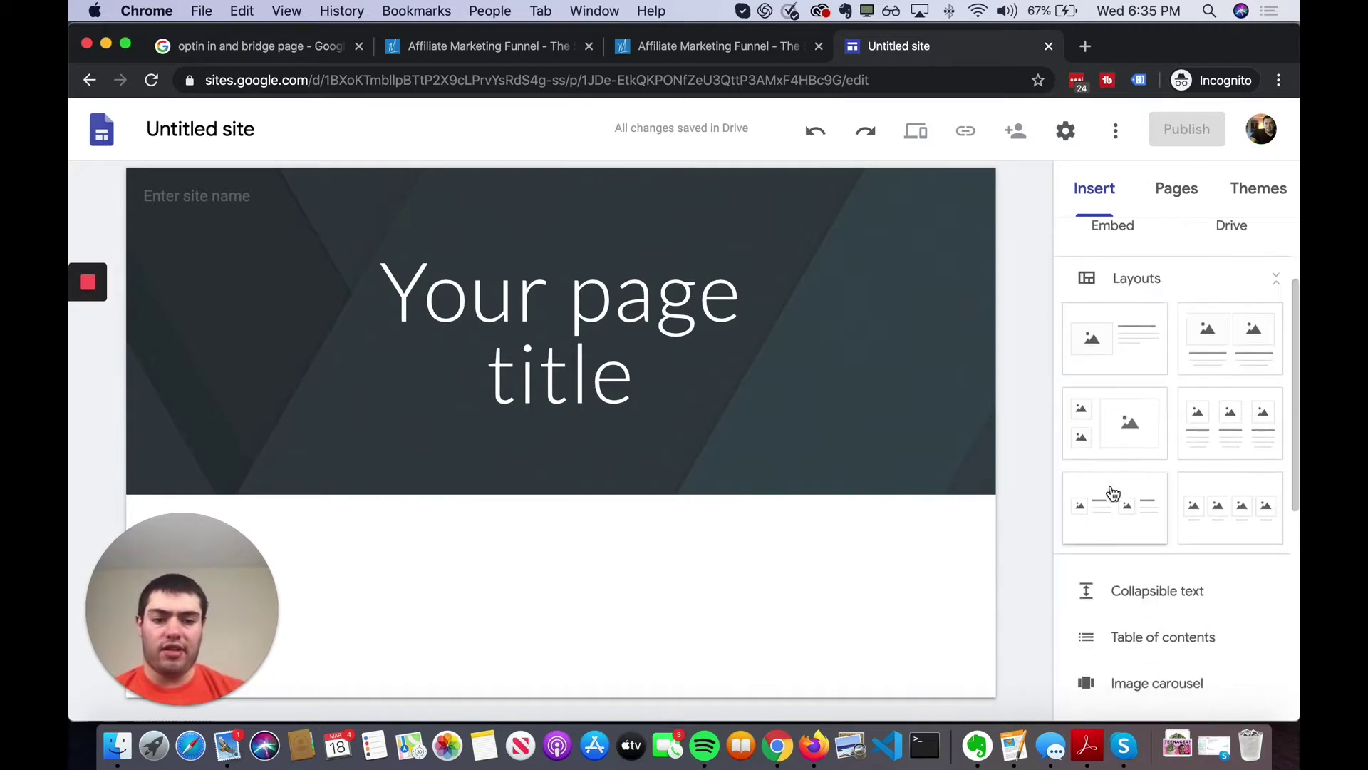
pyautogui.scroll(-5, 1113, 491)
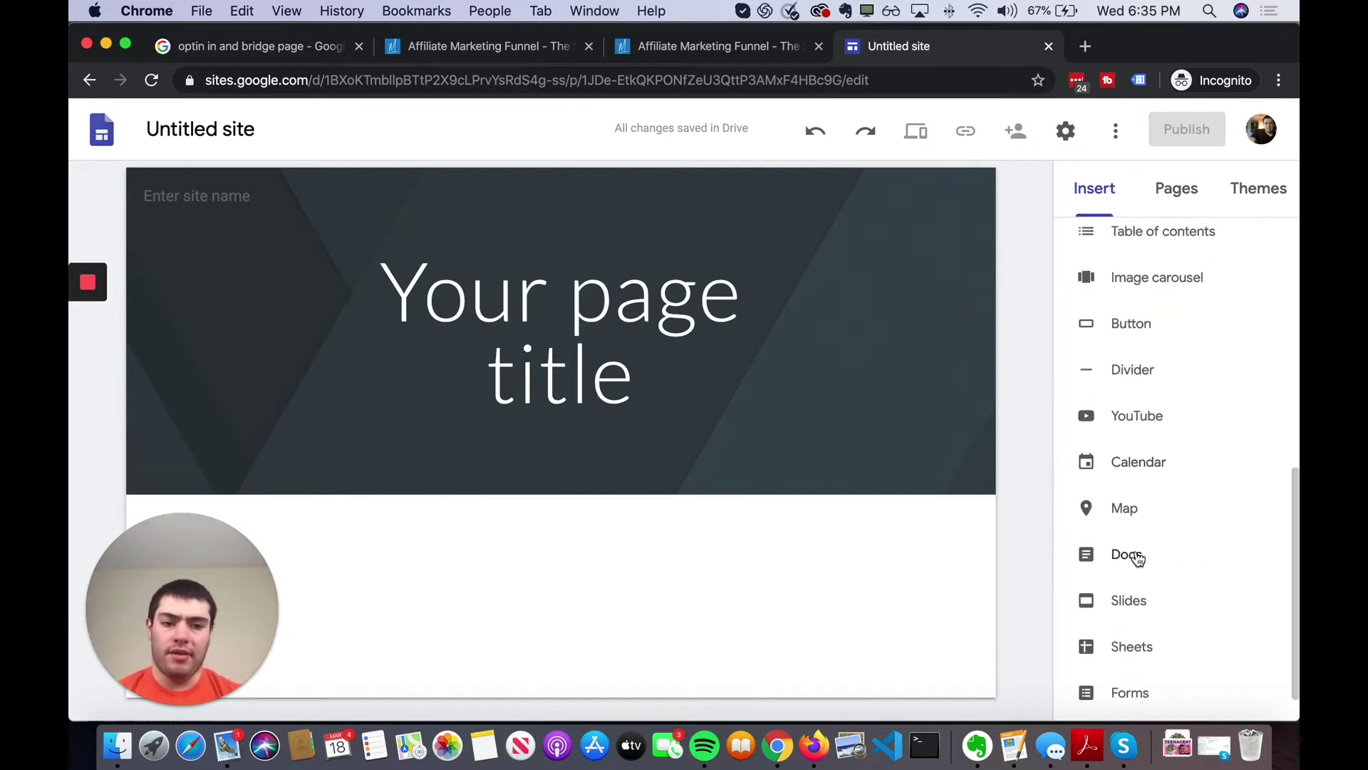
pyautogui.scroll(-1, 1178, 584)
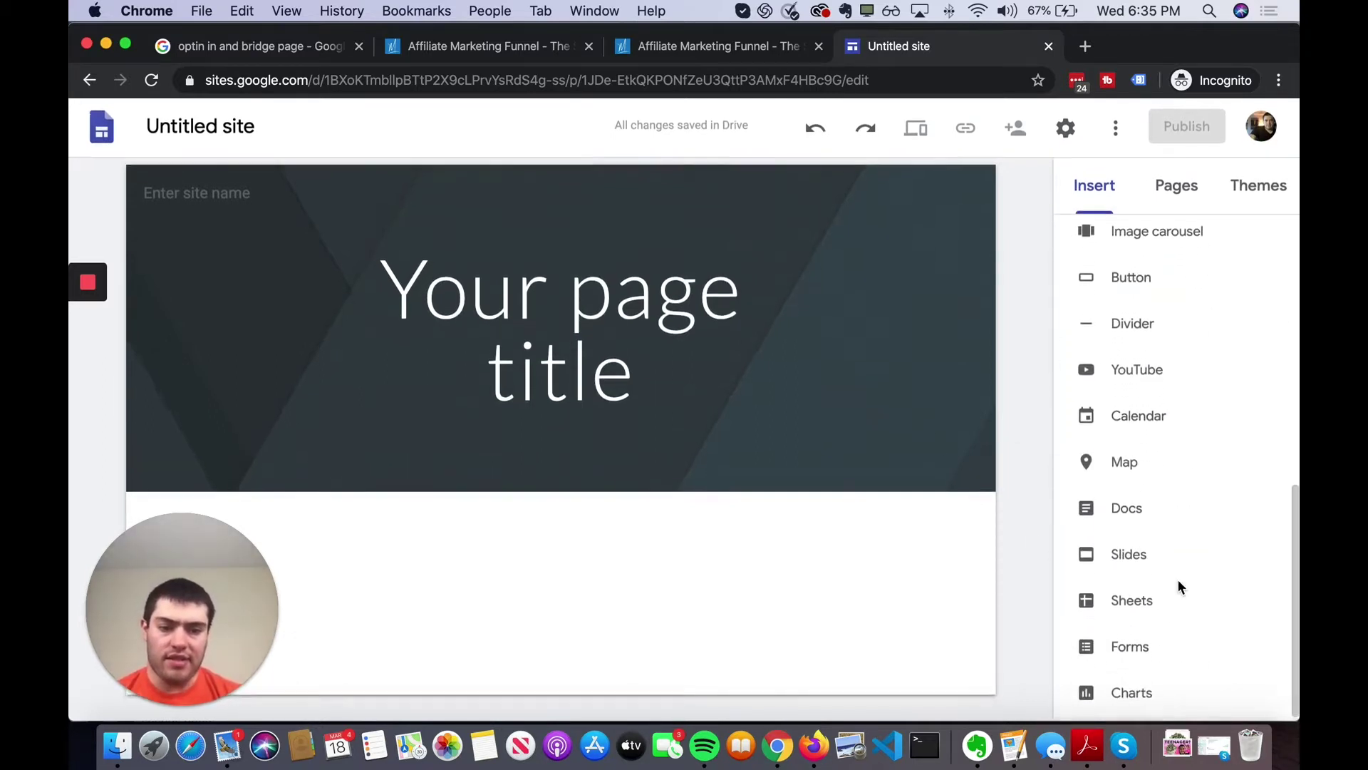
# - Clear the placeholder text from the page title in the header
pyautogui.click(645, 392)
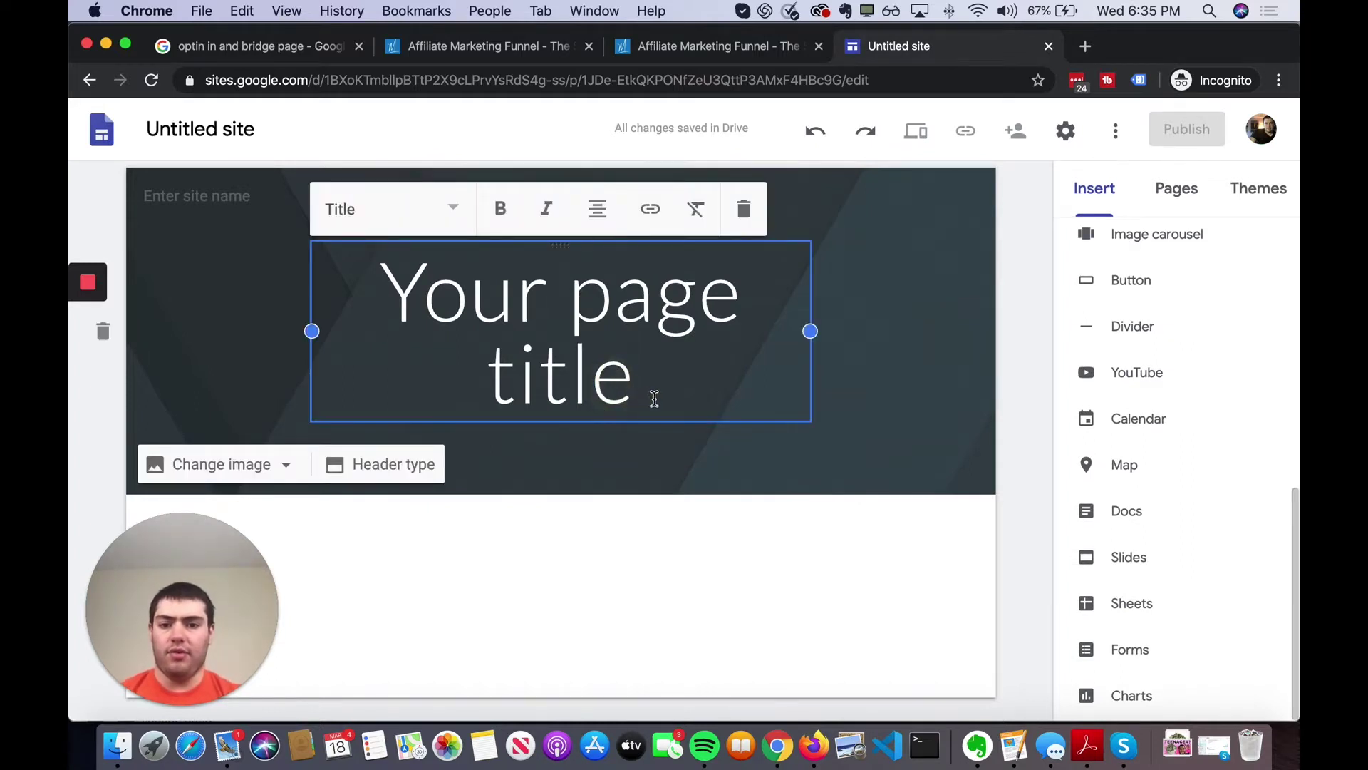
pyautogui.moveTo(654, 397); pyautogui.dragTo(381, 285)
pyautogui.write('Y')
pyautogui.press('BackSpace')
pyautogui.write('asdf')
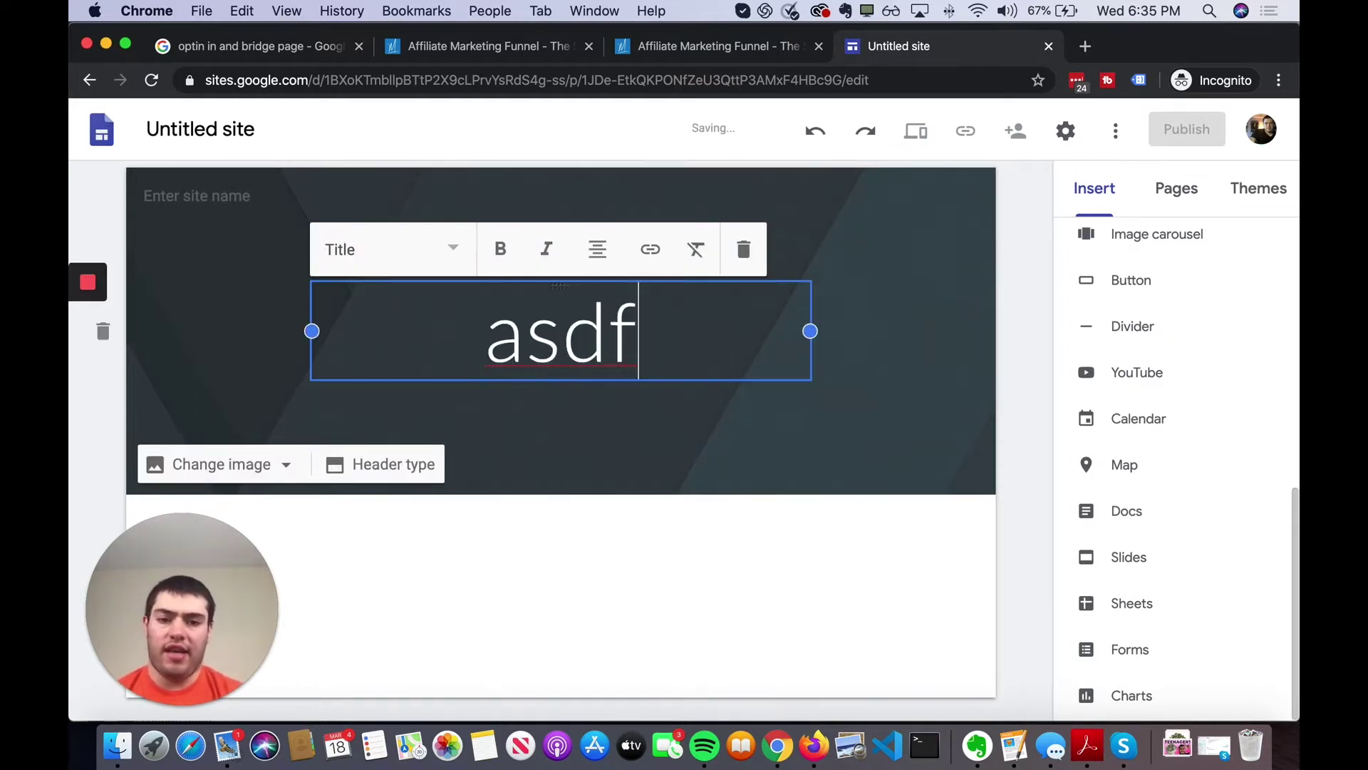
pyautogui.press('BackSpace')
pyautogui.press('BackSpace')
pyautogui.press('BackSpace')
pyautogui.press('BackSpace')
pyautogui.press('Tab')
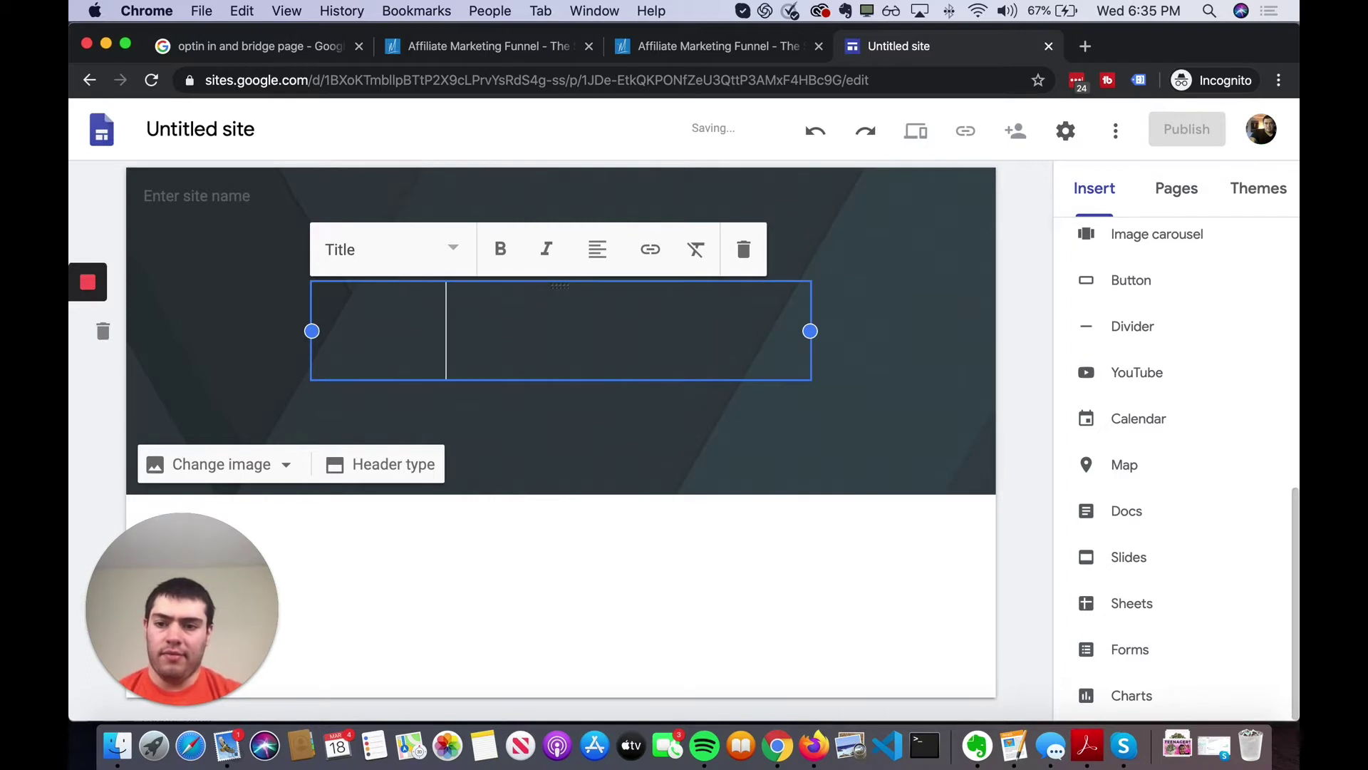
pyautogui.press('BackSpace')
# - Enter "Click here to get my FREE Guide on how to make money fast" as the page title
pyautogui.write('Click h')
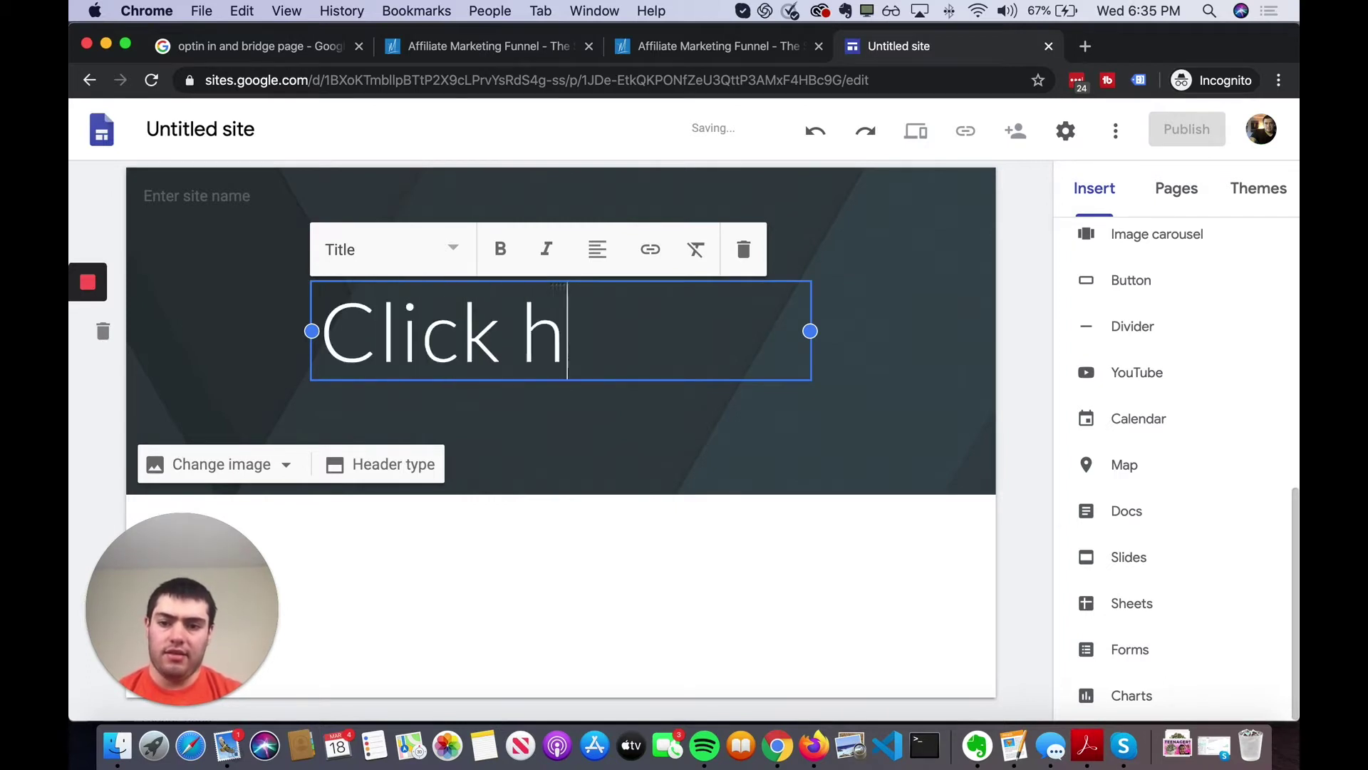
pyautogui.write('ere to get my free')
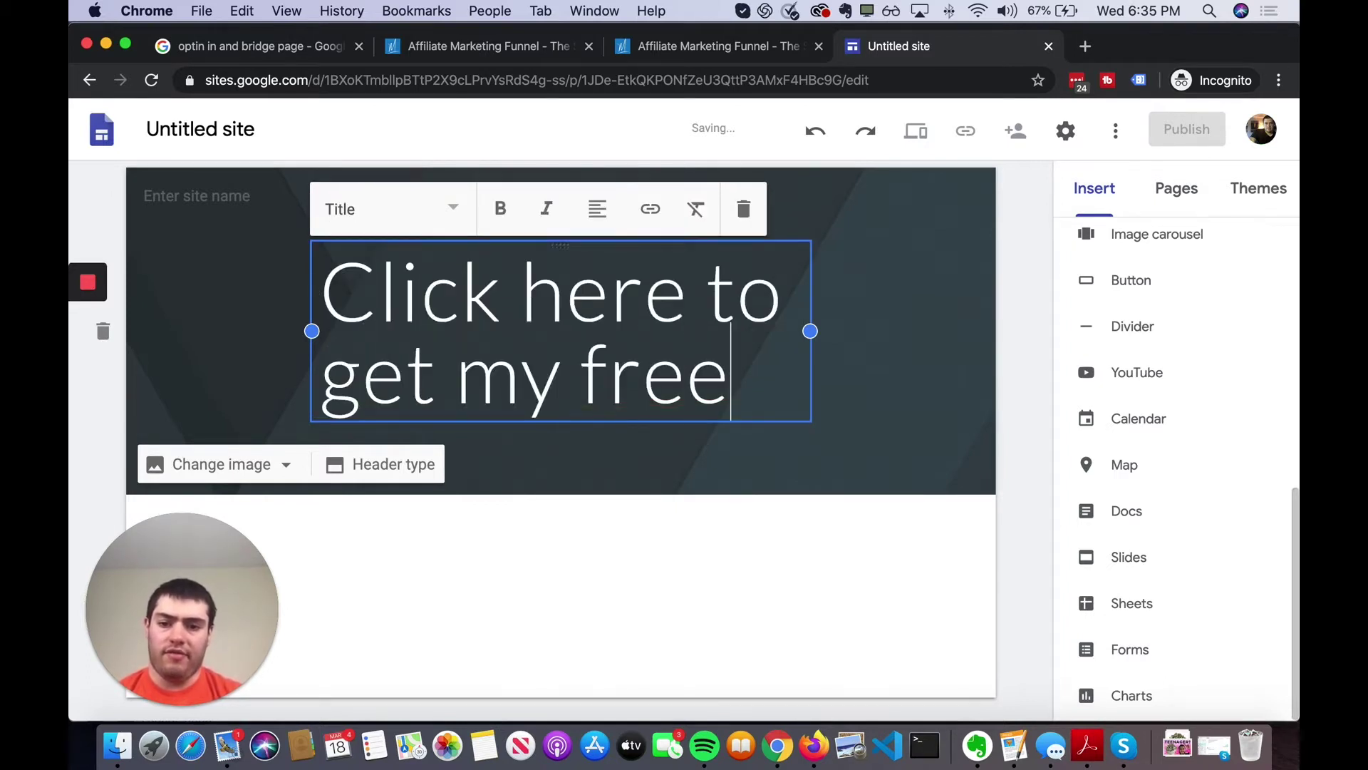
pyautogui.press('BackSpace')
pyautogui.press('BackSpace')
pyautogui.press('BackSpace')
pyautogui.press('BackSpace')
pyautogui.write('FR')
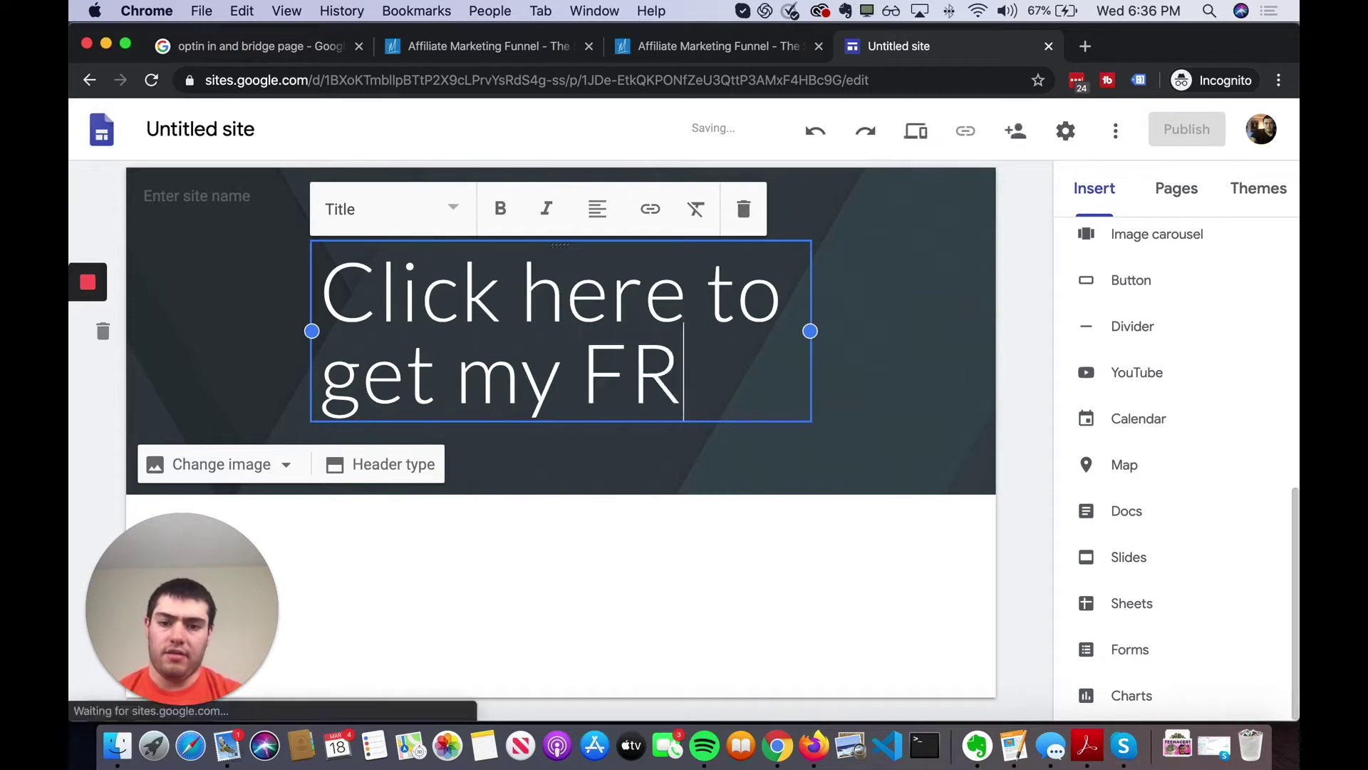
pyautogui.write('EE Guide')
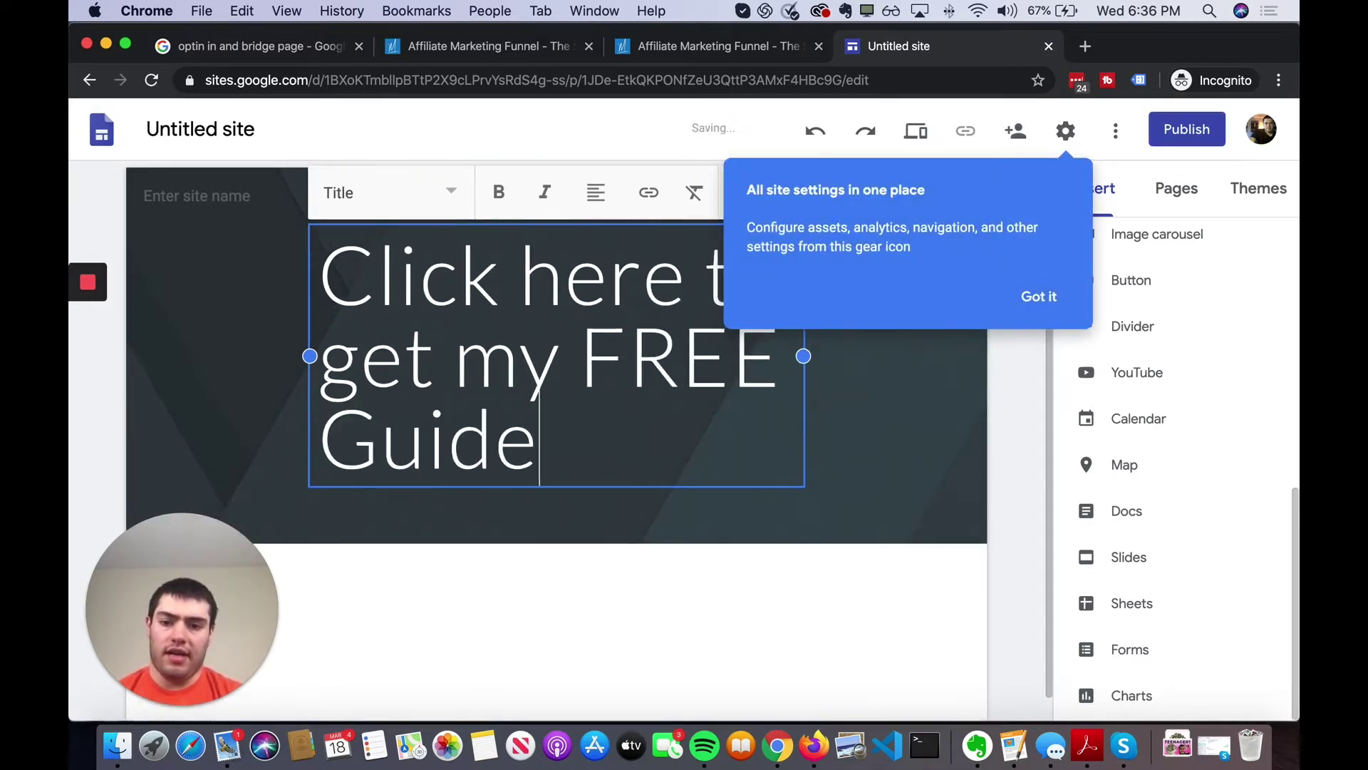
pyautogui.write(' on how to make mone')
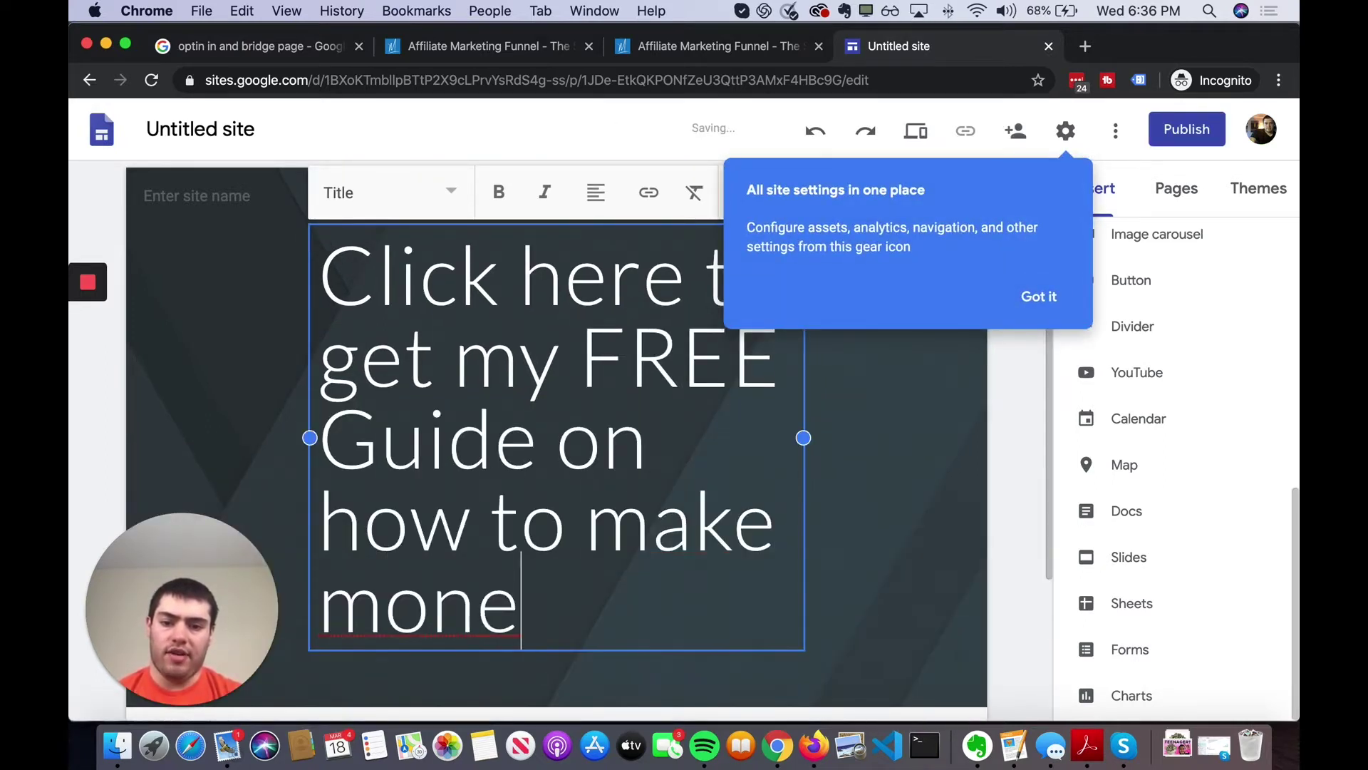
pyautogui.write('y fast')
# - Dismiss the site settings tip and set the page title's text style to Heading
pyautogui.press('super+a')
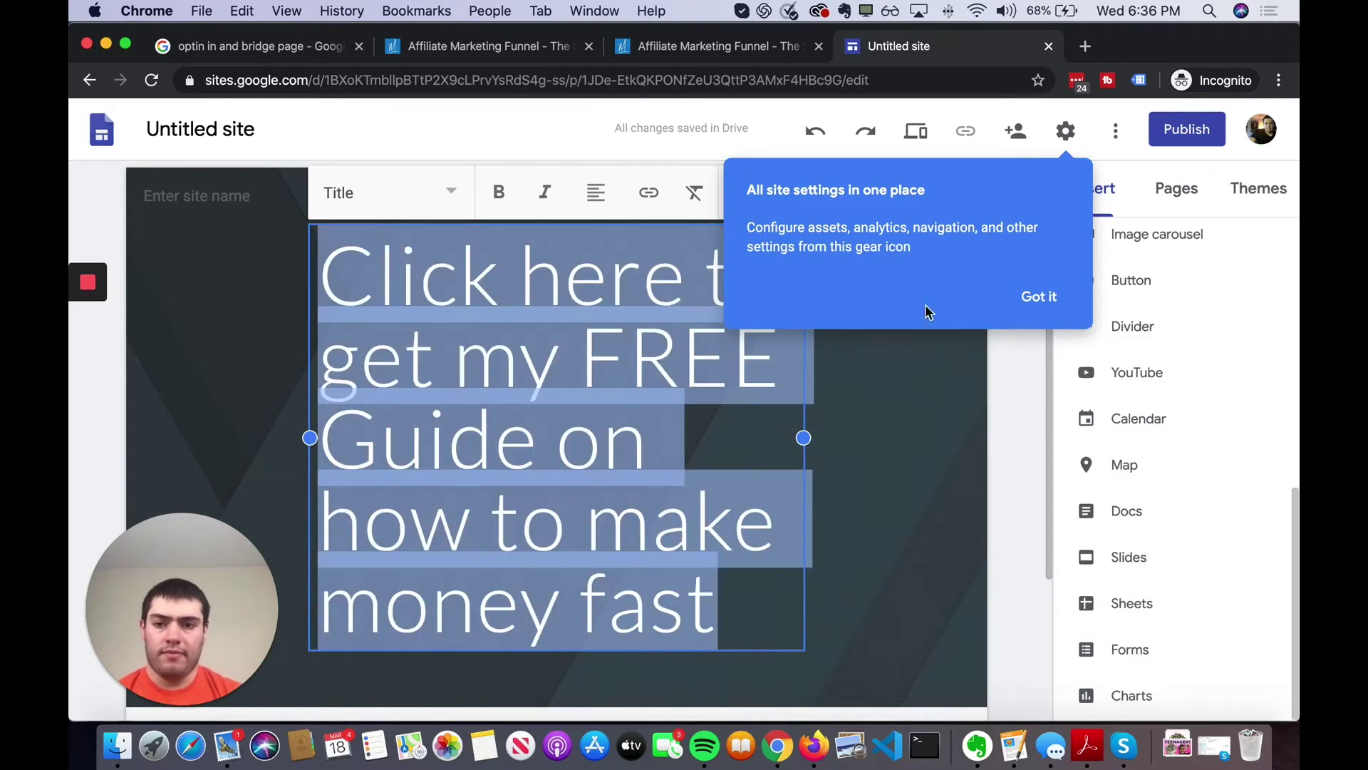
pyautogui.click(1041, 299)
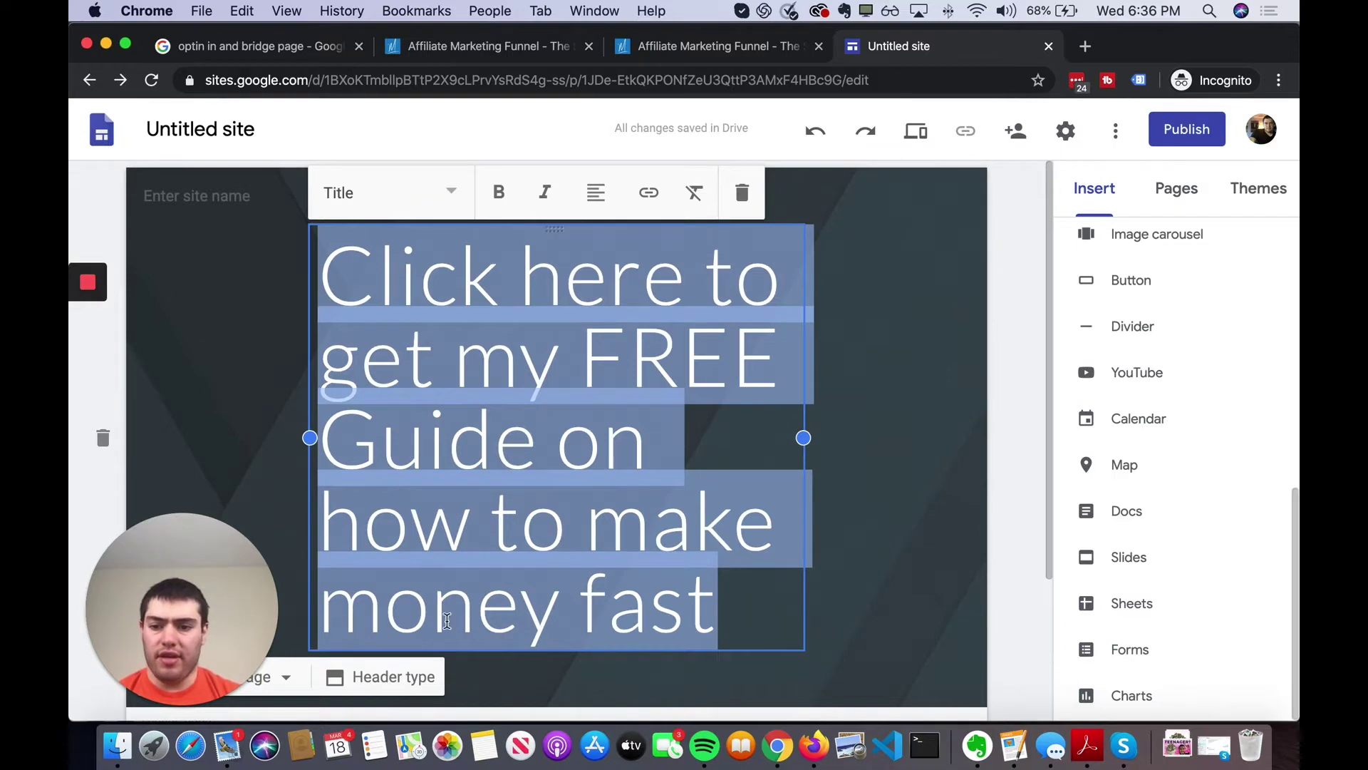
pyautogui.moveTo(212, 547); pyautogui.dragTo(185, 464)
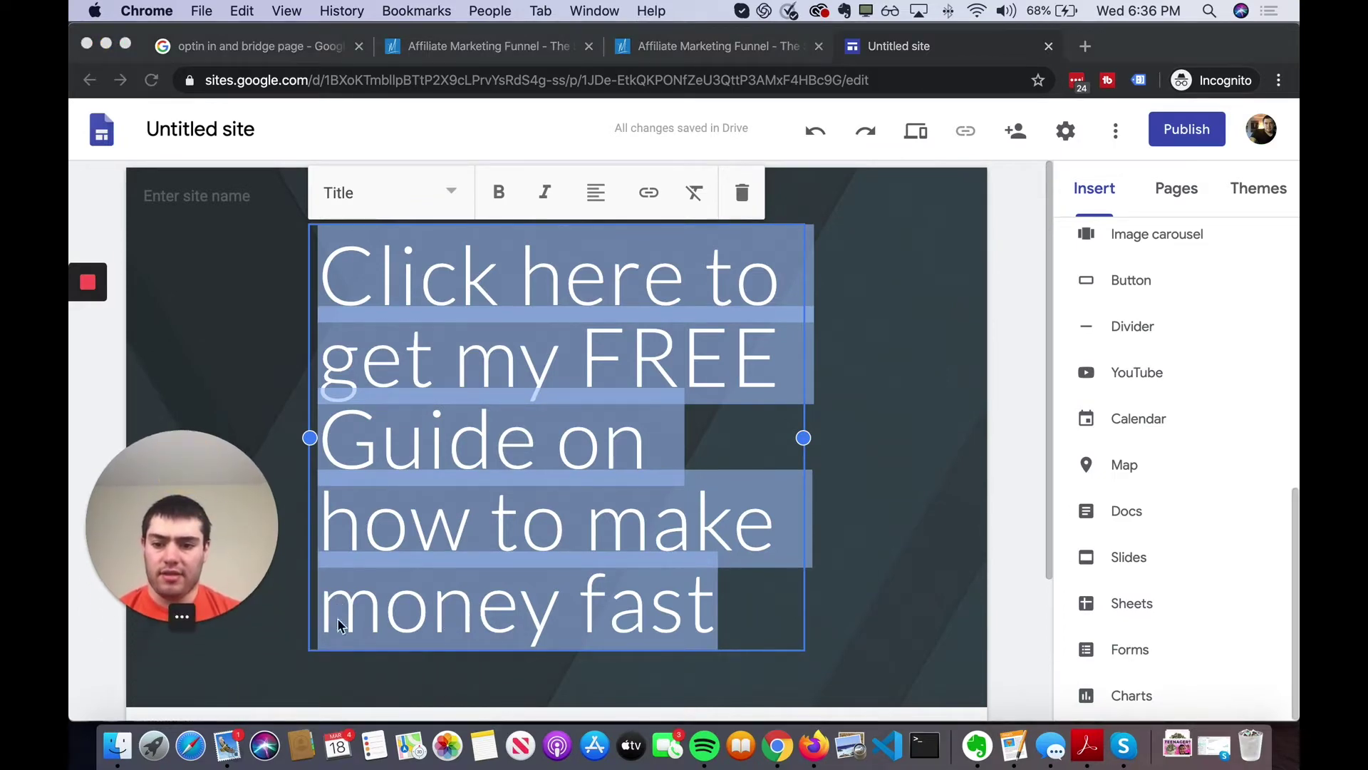
pyautogui.click(337, 622)
pyautogui.click(446, 200)
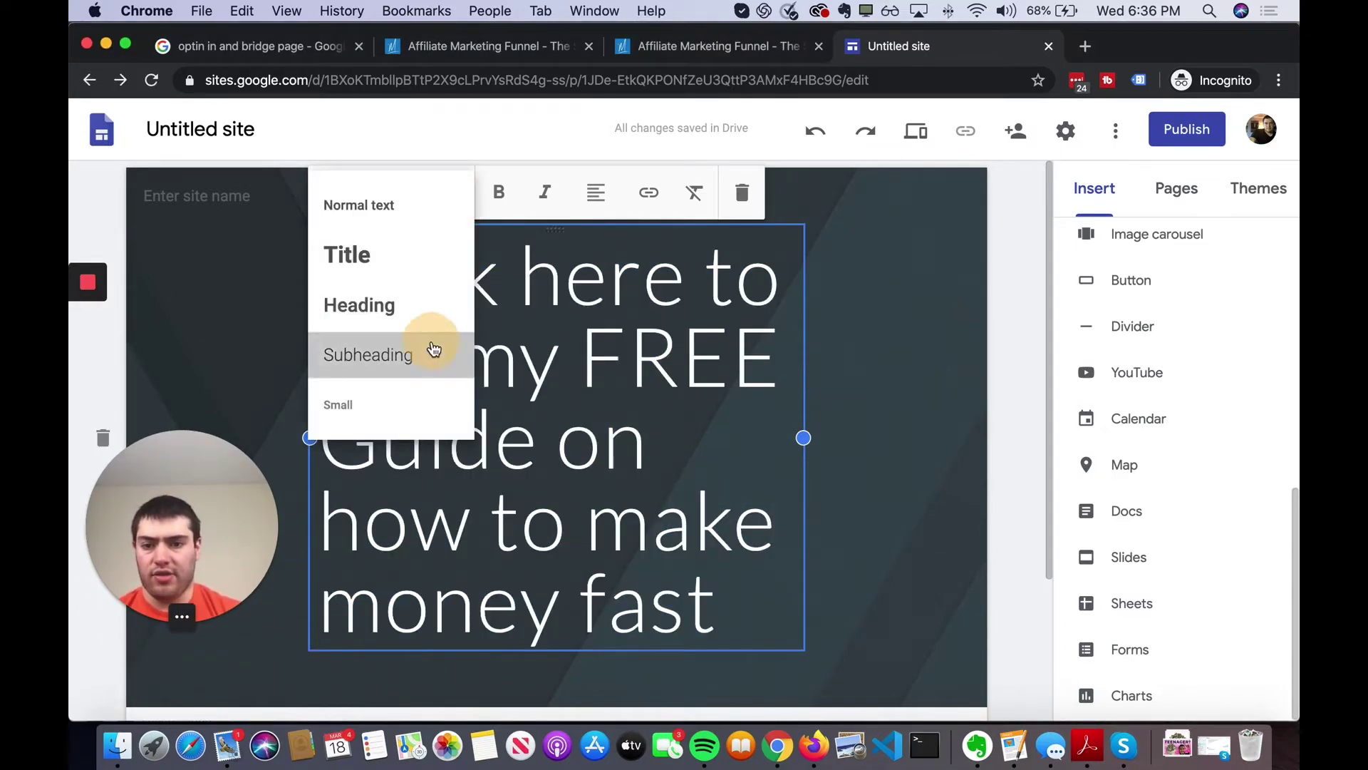
pyautogui.click(434, 349)
pyautogui.click(442, 275)
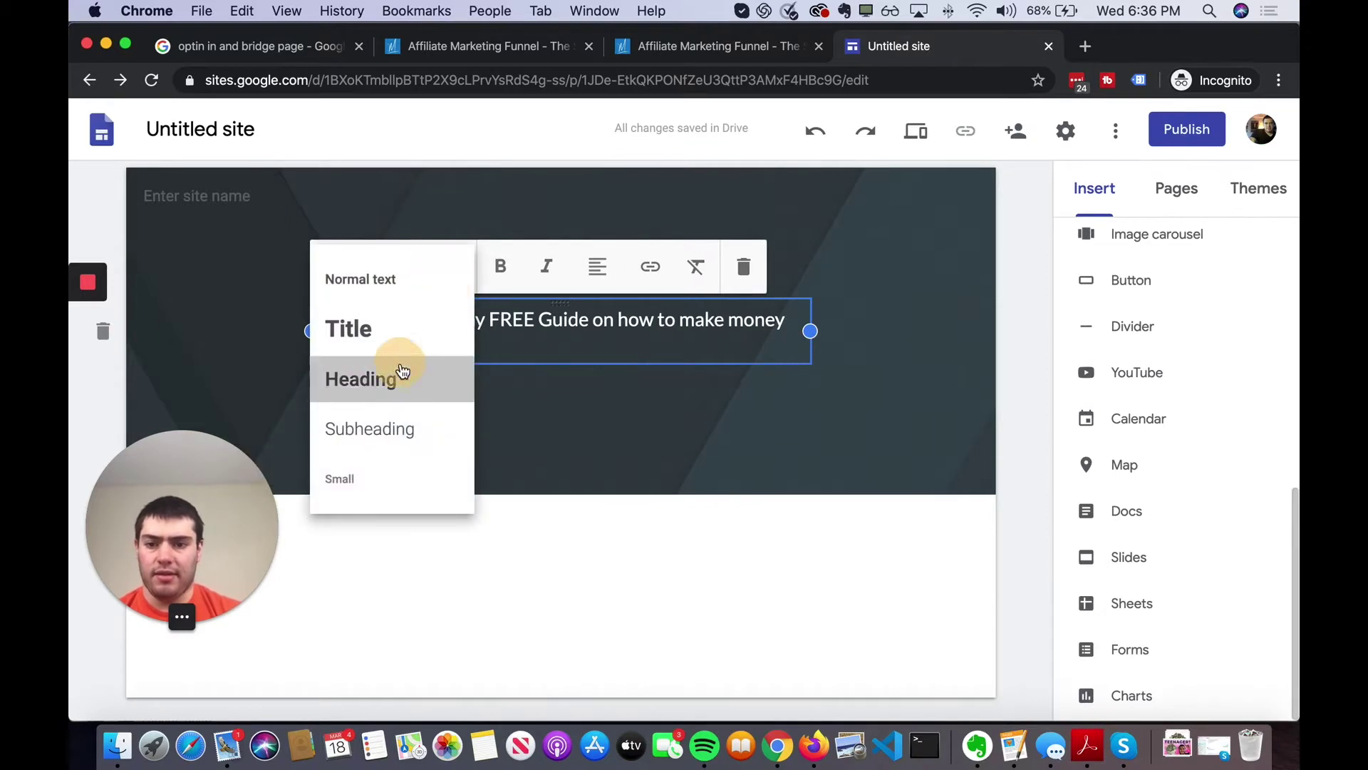
pyautogui.click(403, 370)
pyautogui.click(534, 443)
pyautogui.click(696, 309)
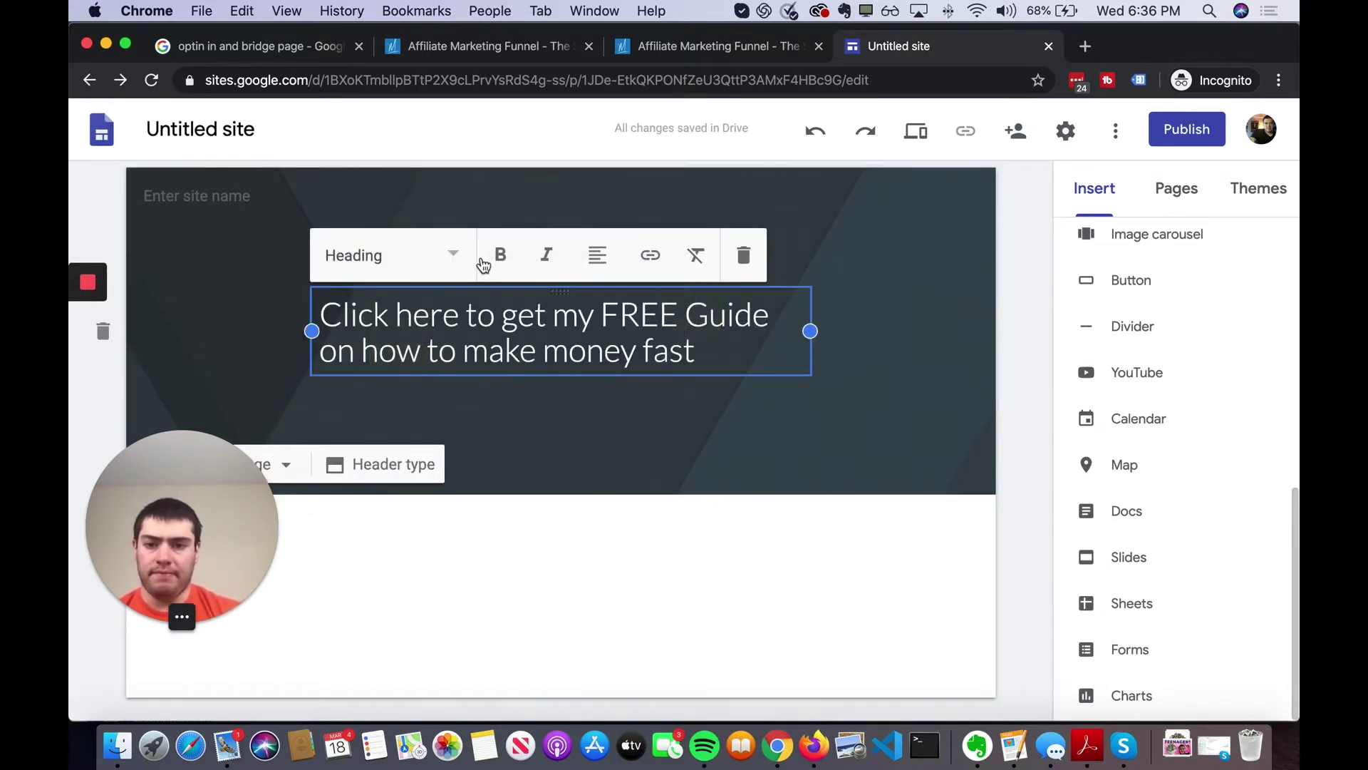
# - Try the Title text style on the page title and switch it back to Heading
pyautogui.click(452, 255)
pyautogui.click(428, 318)
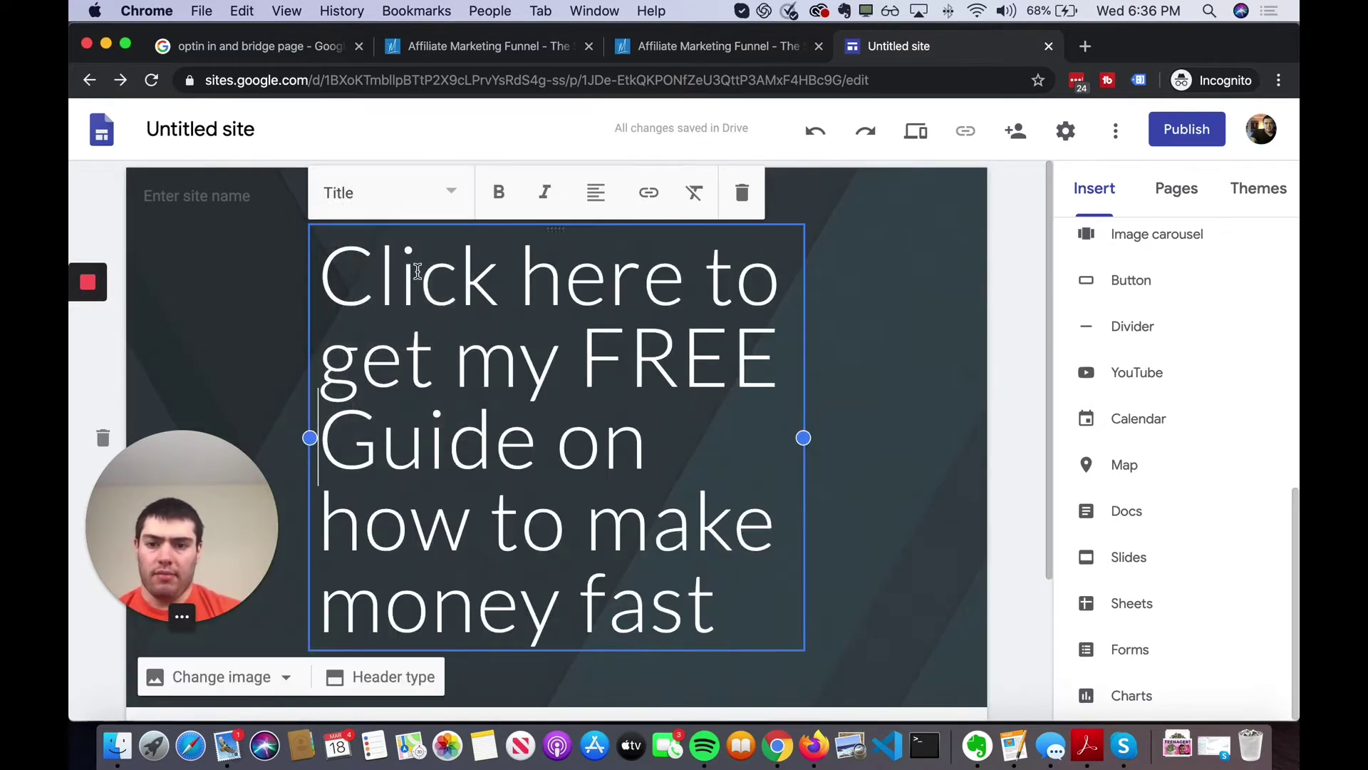
pyautogui.click(413, 193)
pyautogui.click(388, 300)
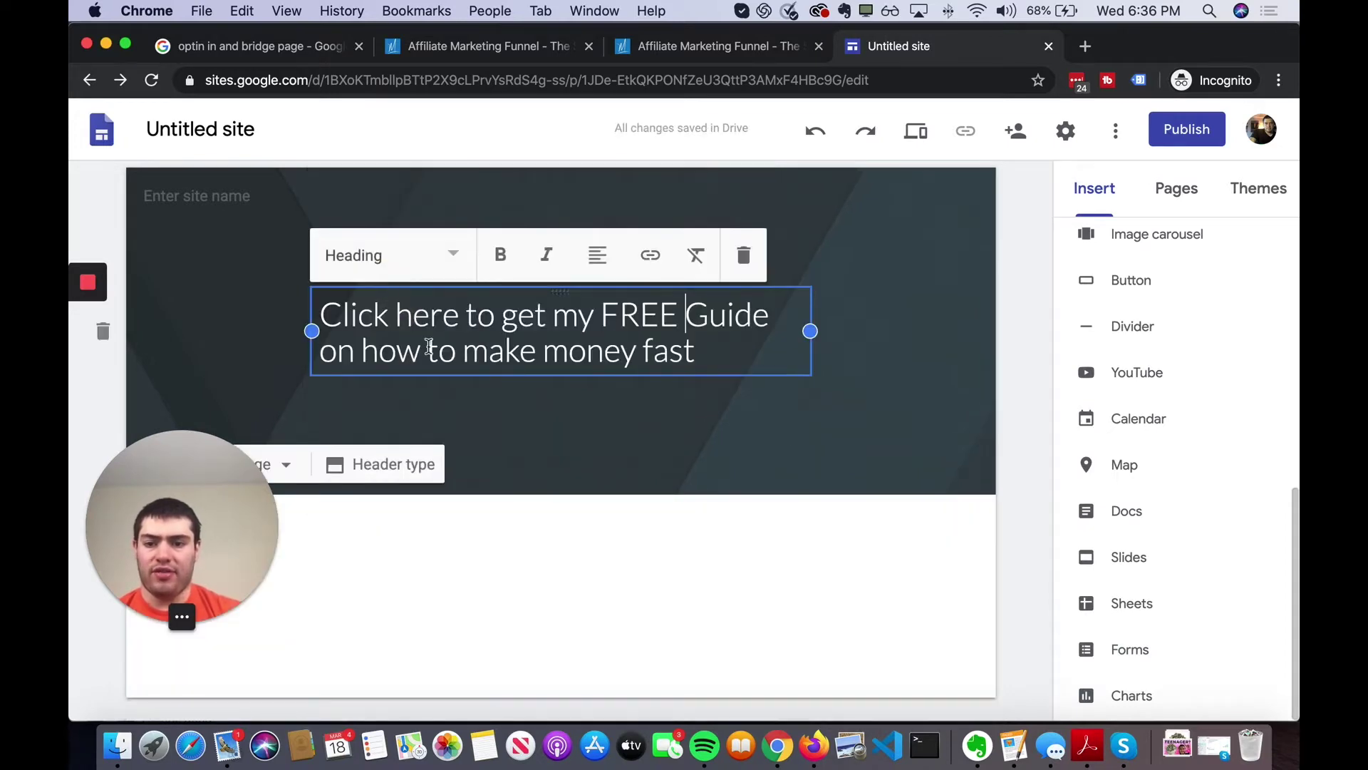
pyautogui.click(523, 409)
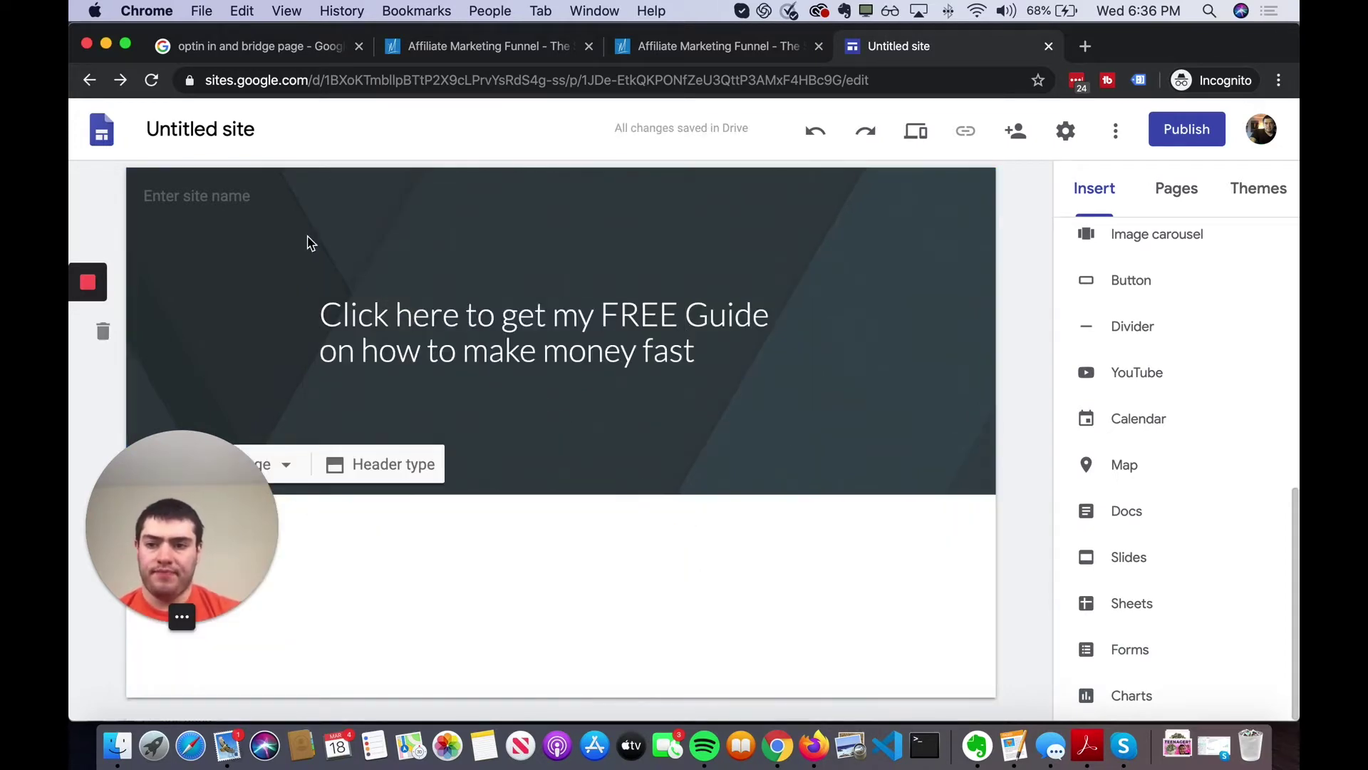
# - Name the site "Free Guide to Make Money Fast Online" in the header
pyautogui.click(195, 191)
pyautogui.write('M')
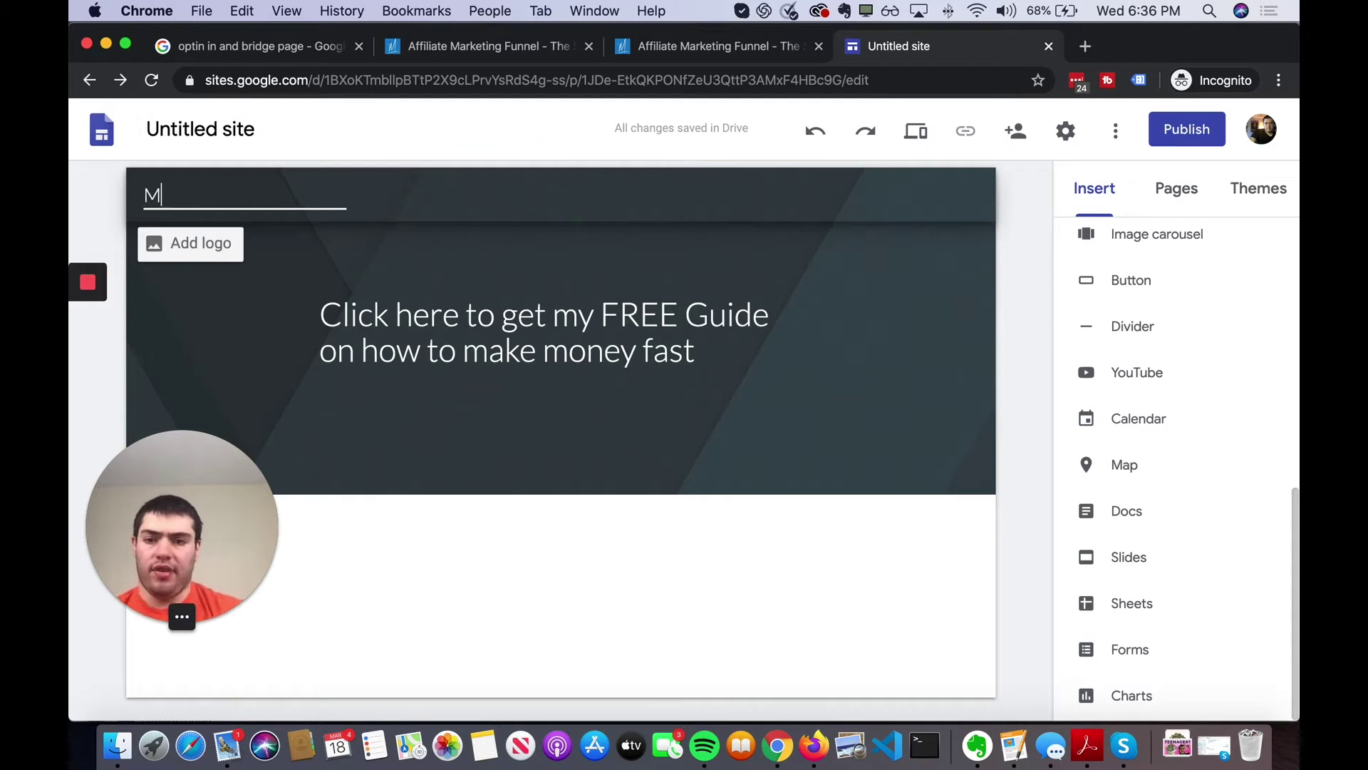
pyautogui.press('BackSpace')
pyautogui.write('Free Guid')
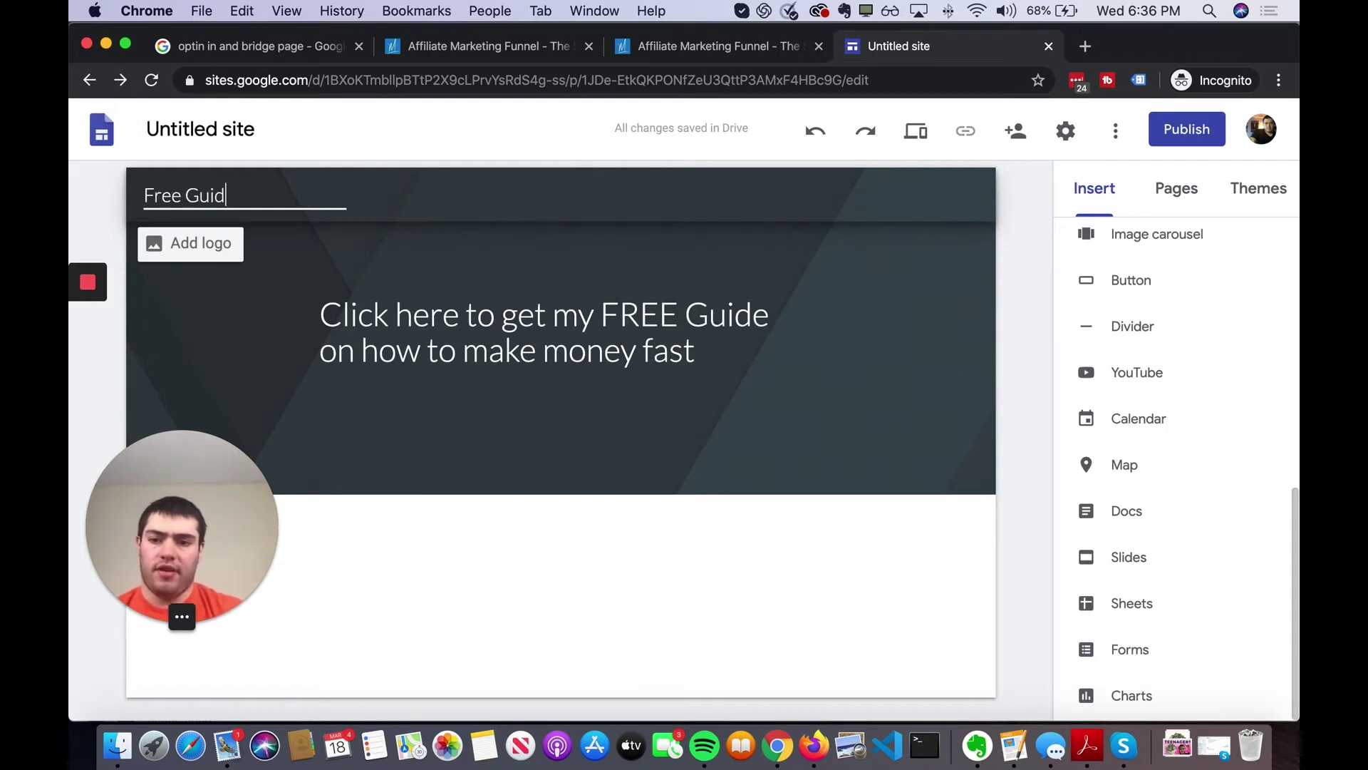
pyautogui.write('e to ma')
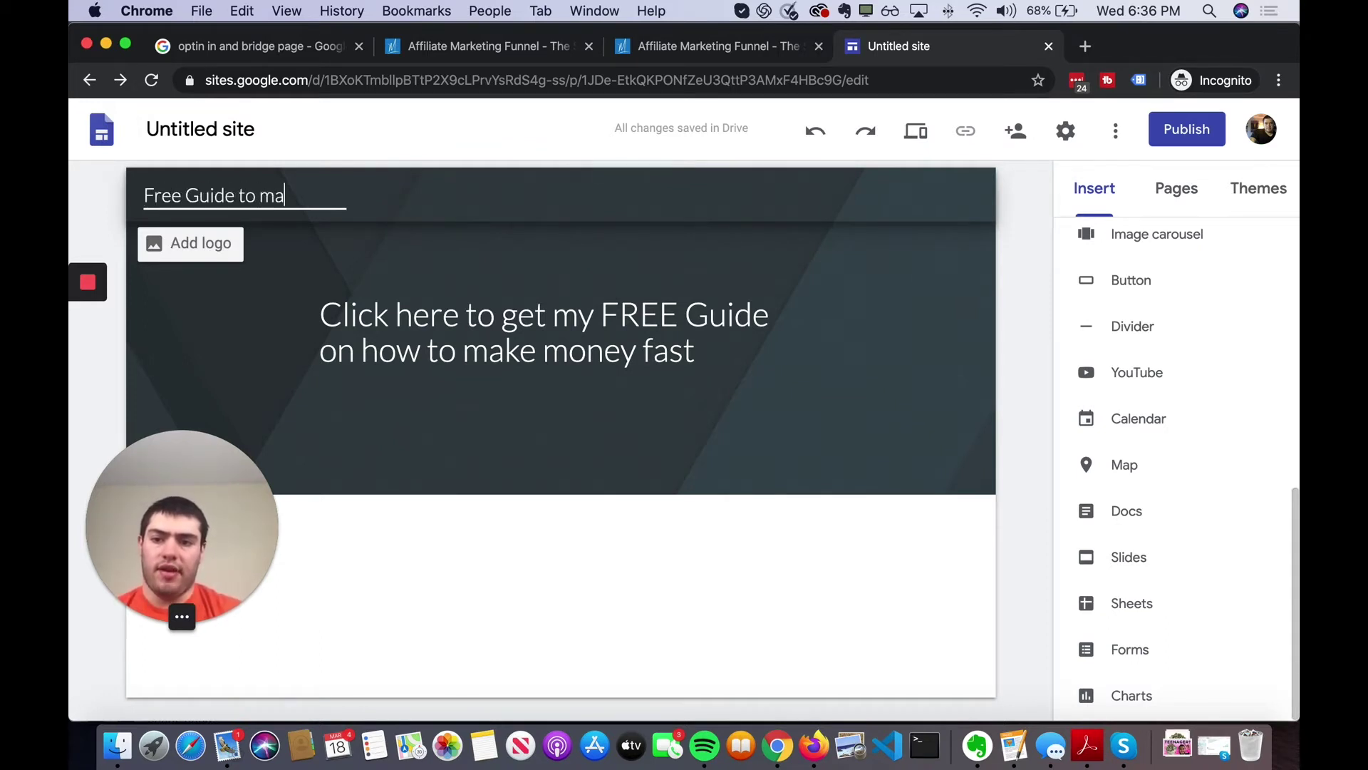
pyautogui.press('BackSpace')
pyautogui.press('BackSpace')
pyautogui.write('Make Money Fa')
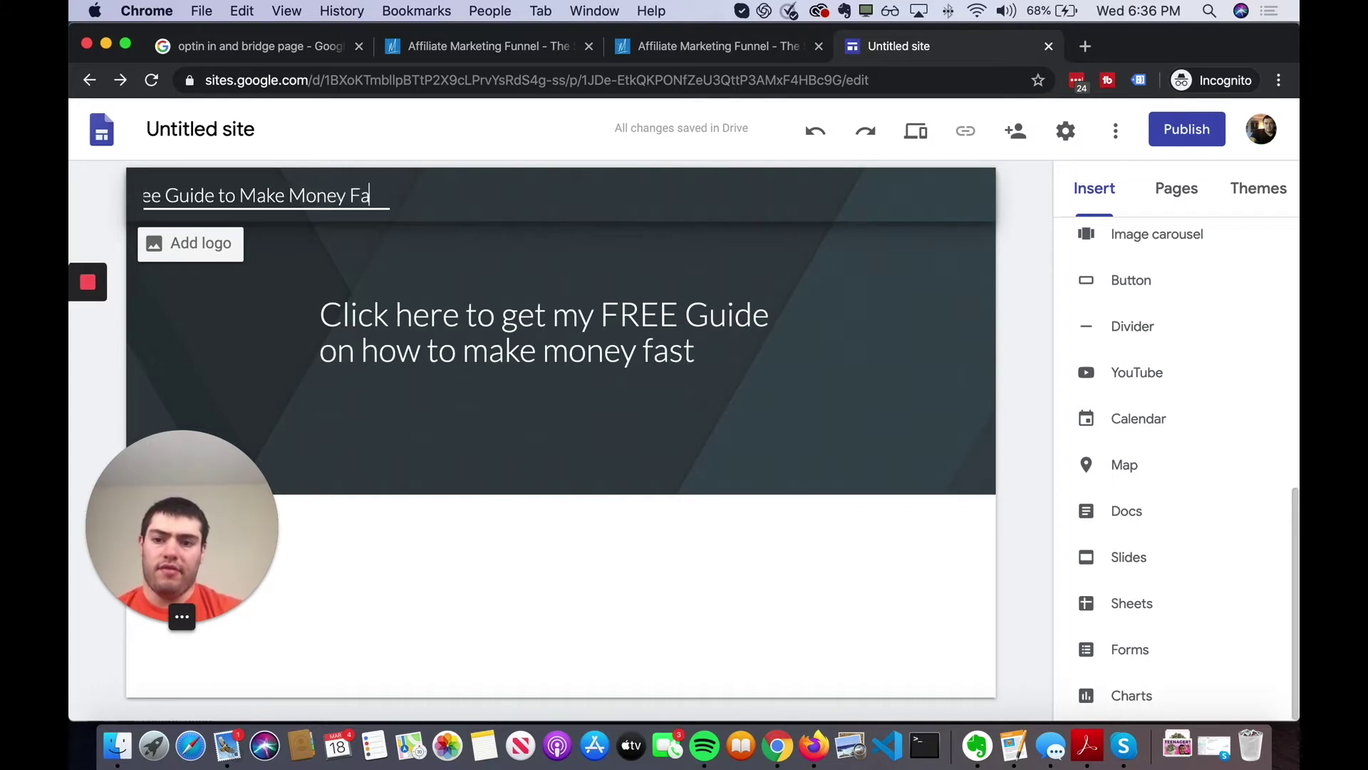
pyautogui.write('st Online')
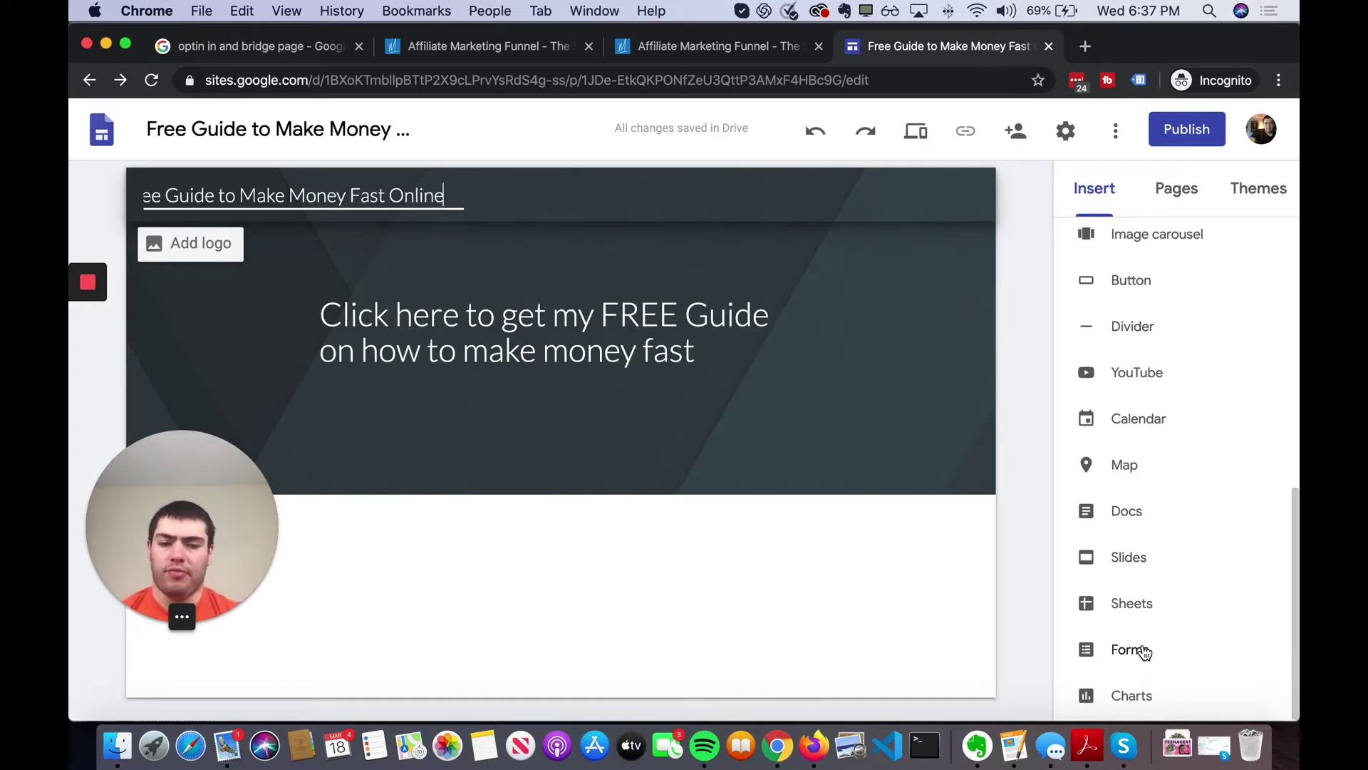
# - Insert the existing untitled form into the page below the header banner
pyautogui.click(1144, 652)
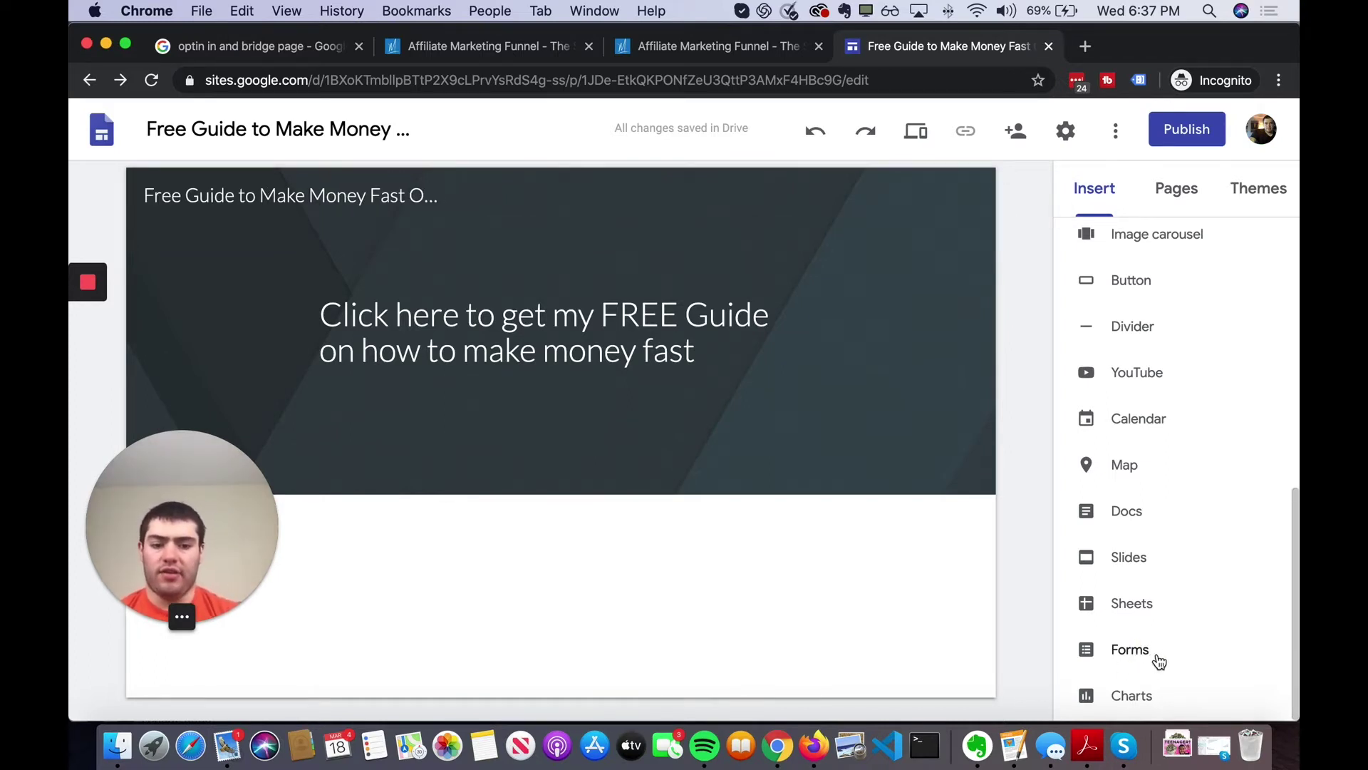
pyautogui.click(1143, 648)
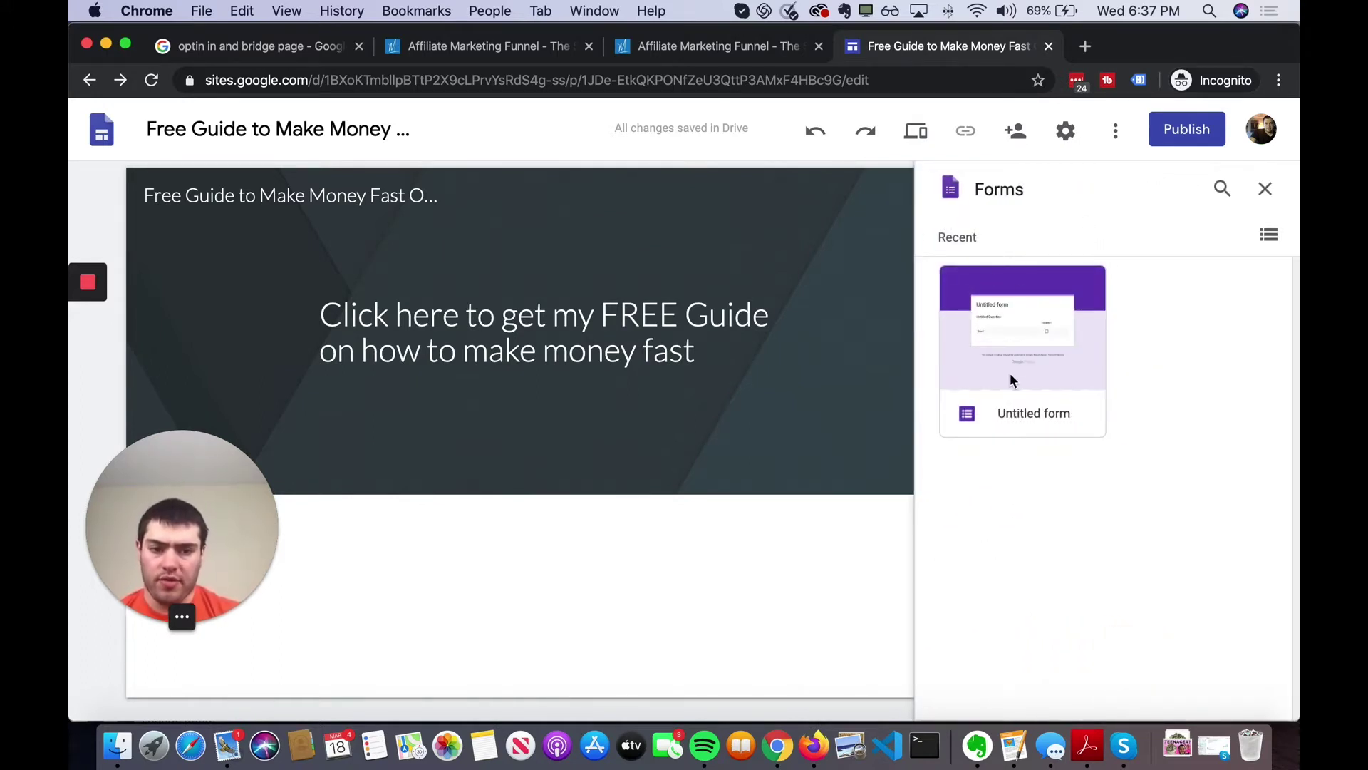
pyautogui.click(1268, 235)
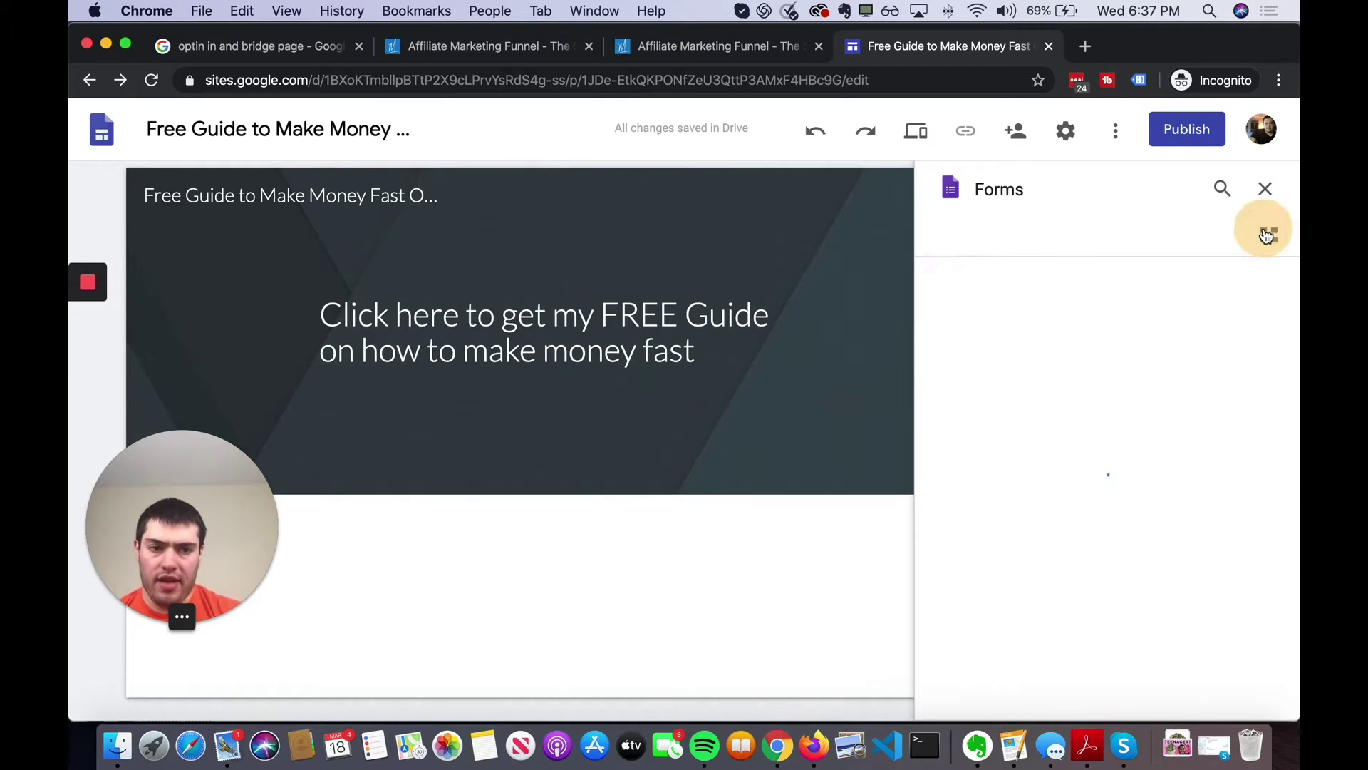
pyautogui.click(979, 310)
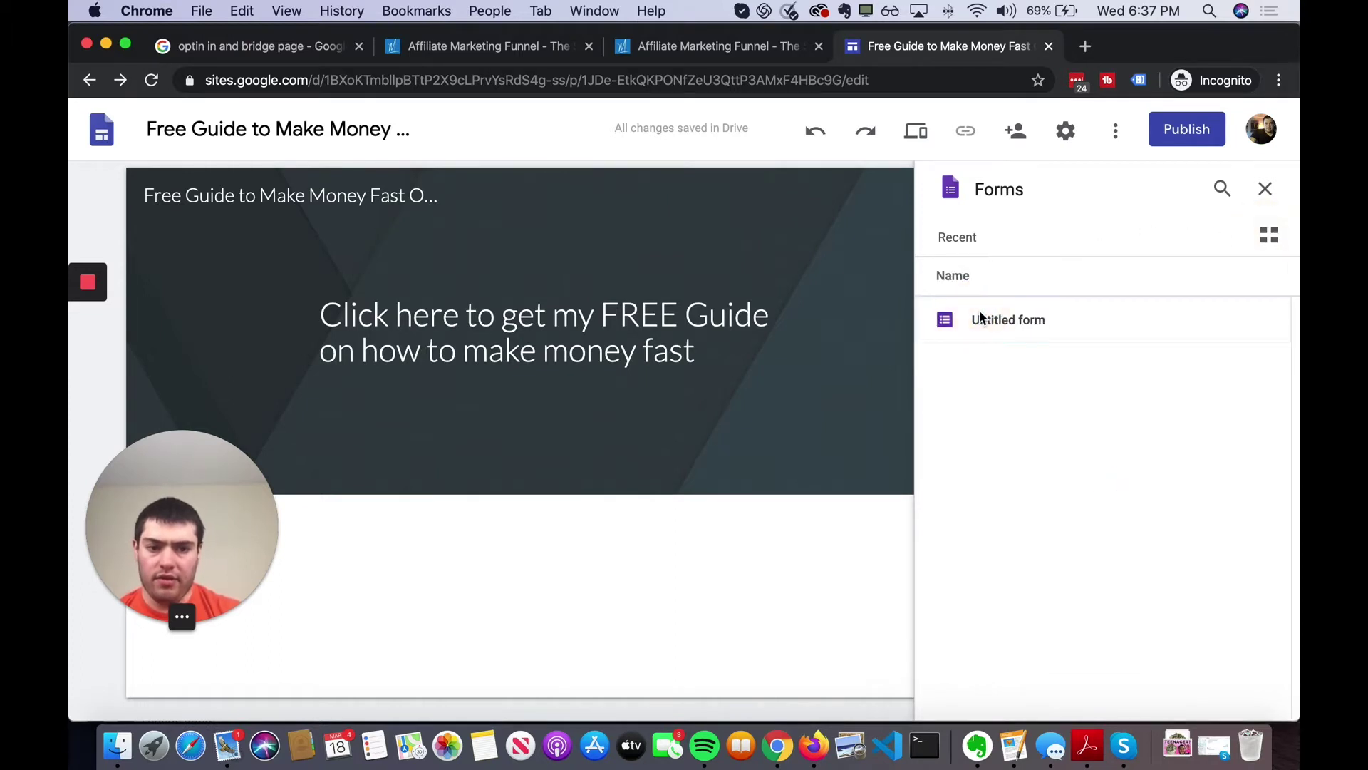
pyautogui.click(979, 310)
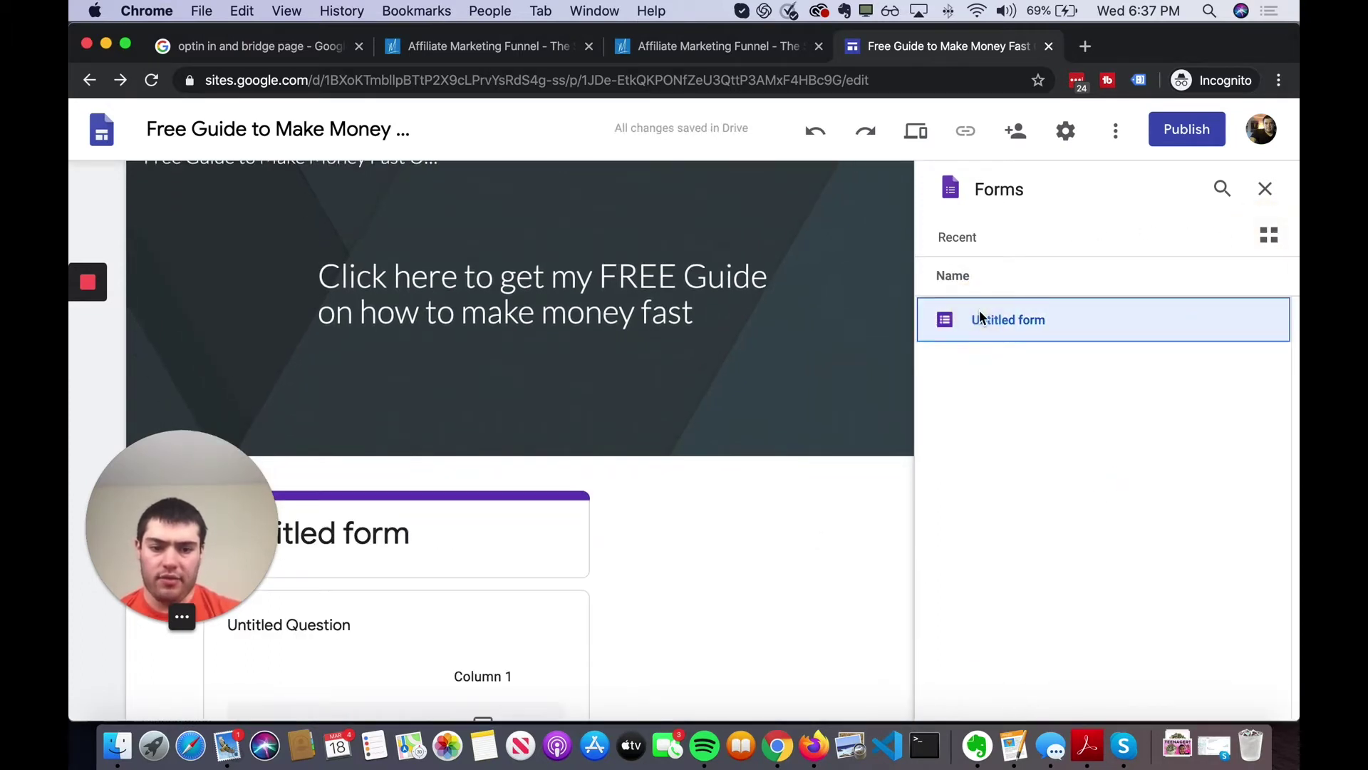
pyautogui.click(941, 696)
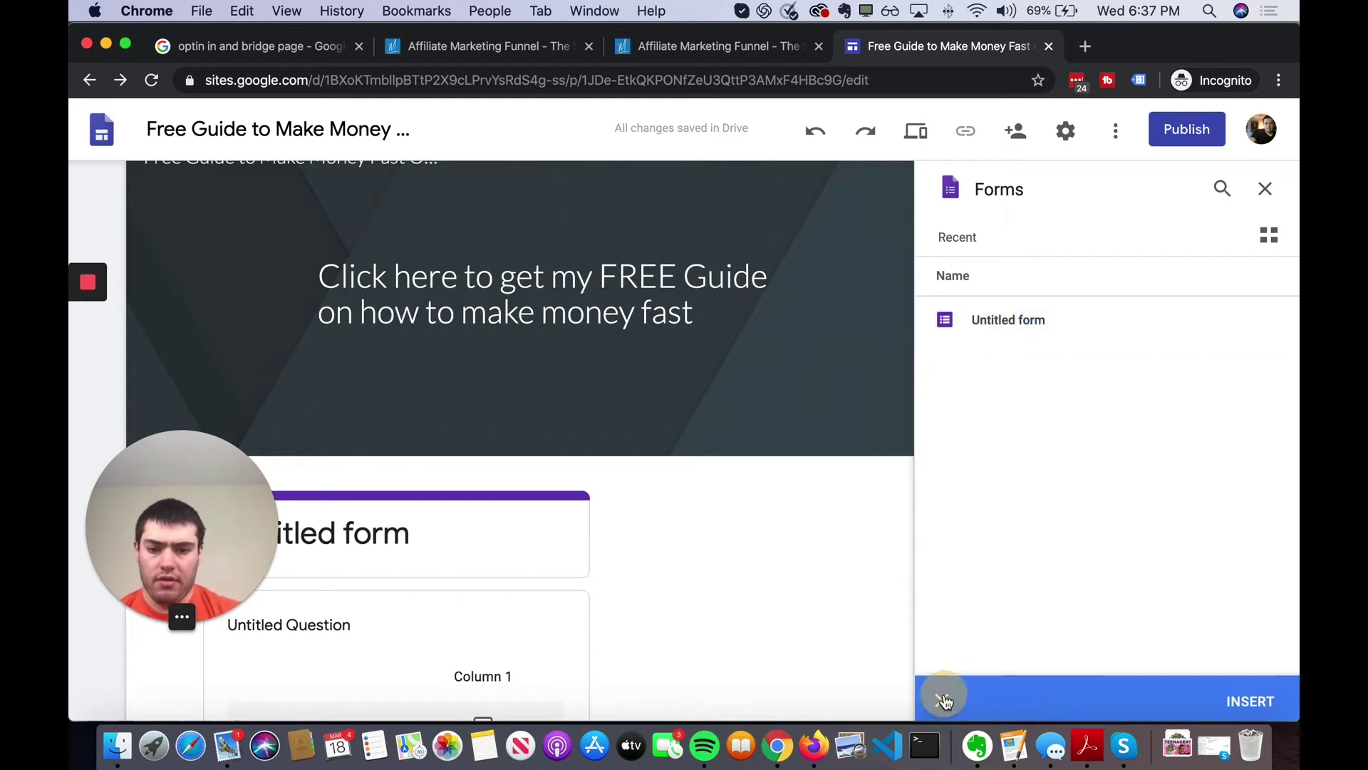
pyautogui.scroll(-3, 724, 524)
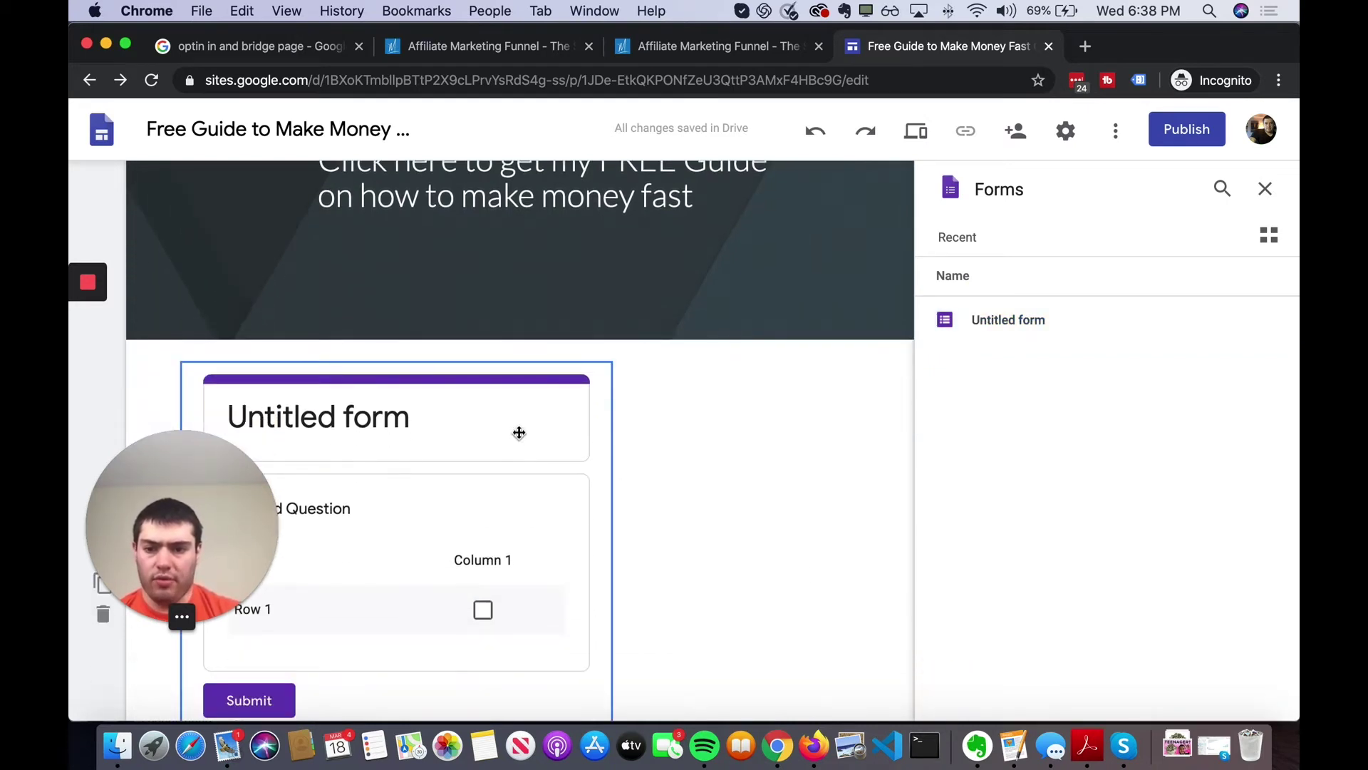
pyautogui.moveTo(520, 430)
pyautogui.mouseDown()
pyautogui.moveTo(665, 431)
pyautogui.moveTo(496, 428)
pyautogui.moveTo(467, 414)
pyautogui.moveTo(522, 404)
pyautogui.mouseUp()
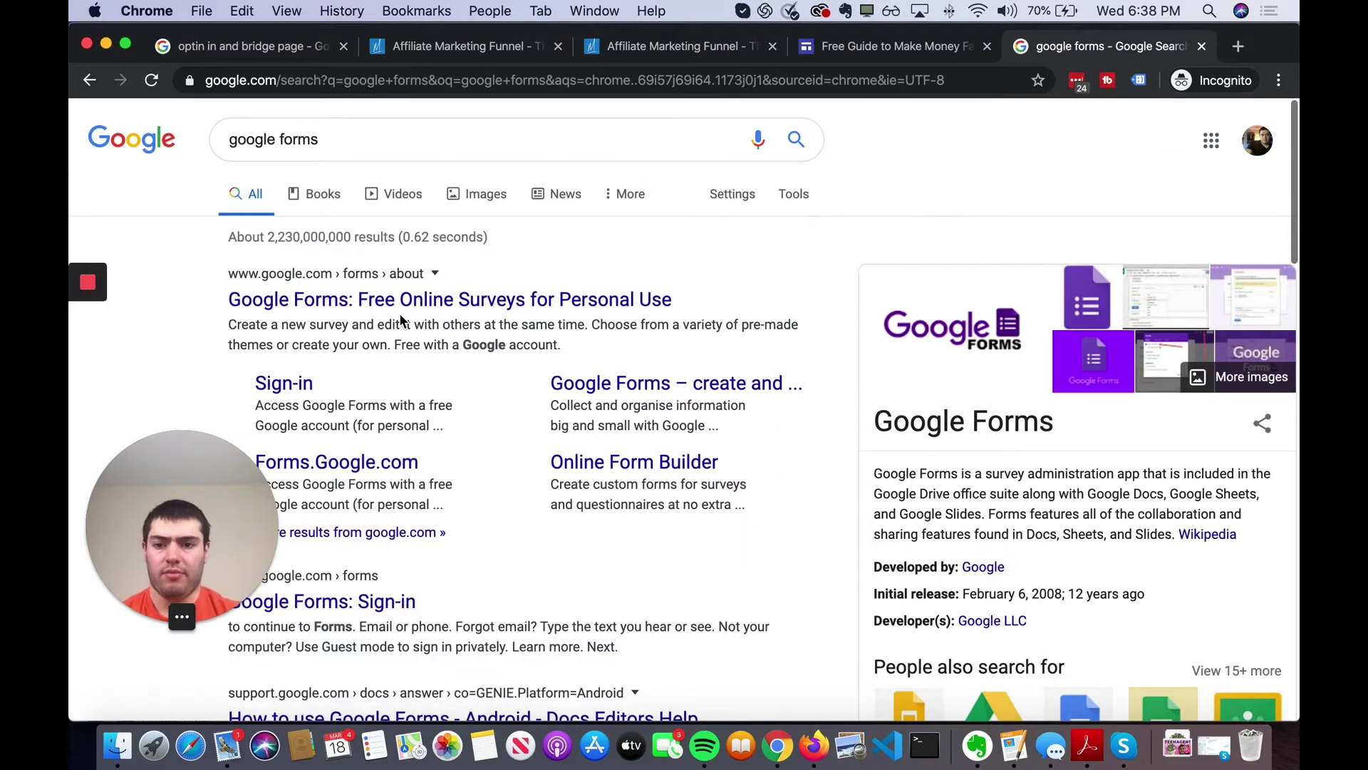
# - Switch to Google Forms and start a new form from the Contact Information template
pyautogui.click(400, 311)
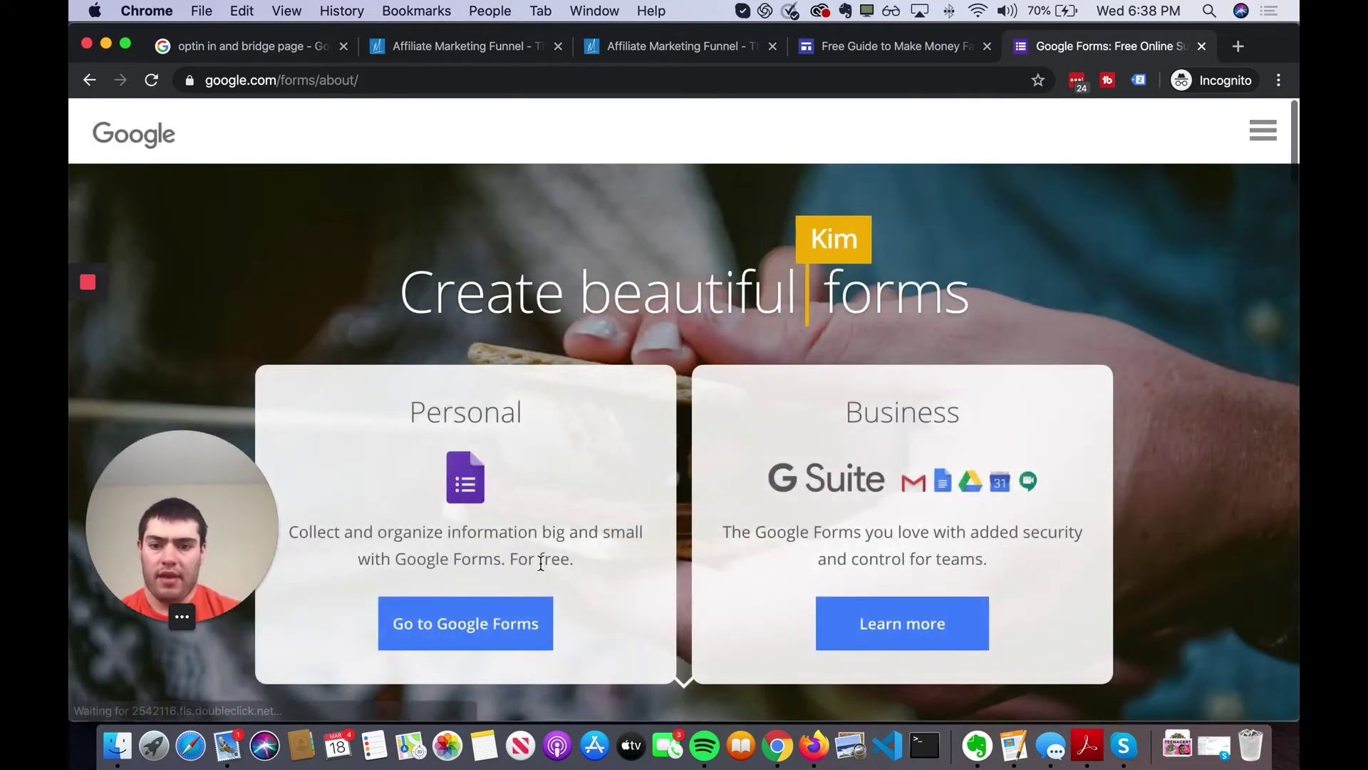
pyautogui.click(501, 621)
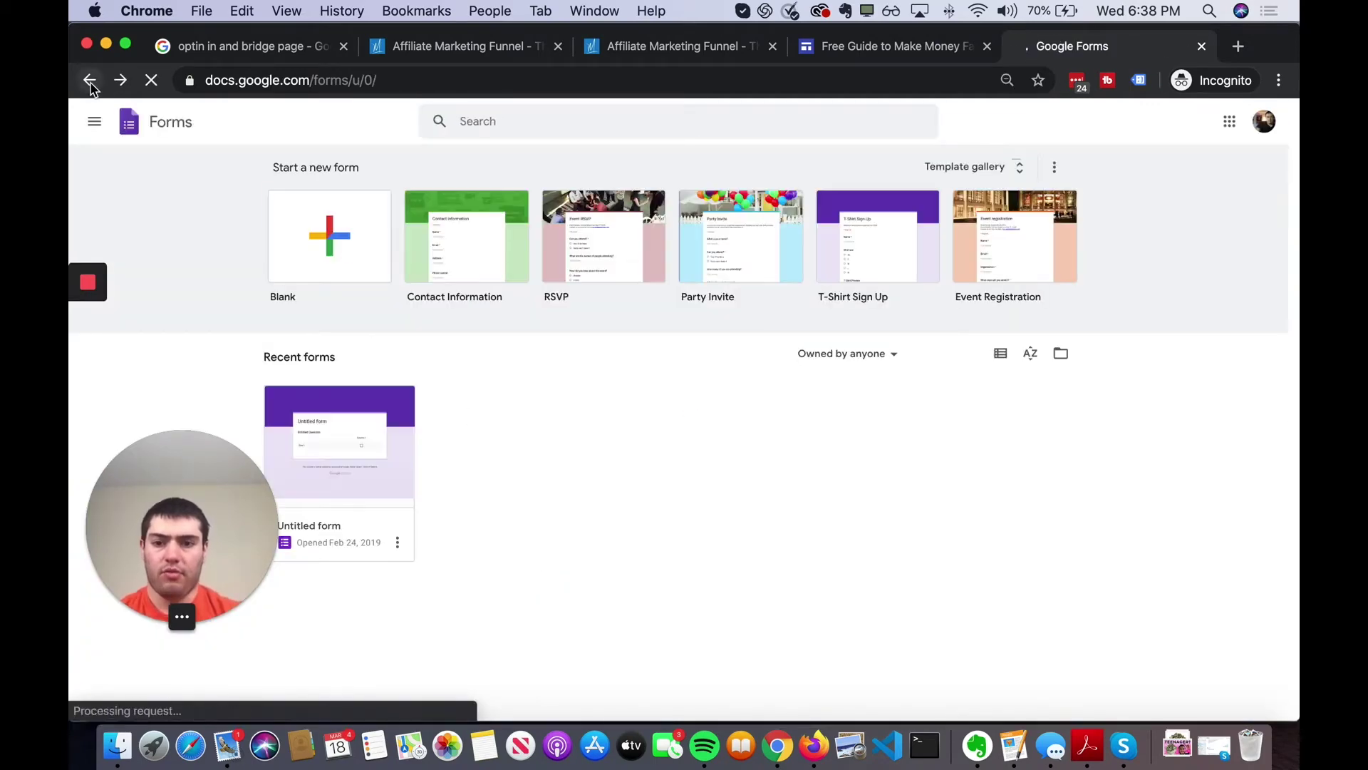
pyautogui.click(477, 257)
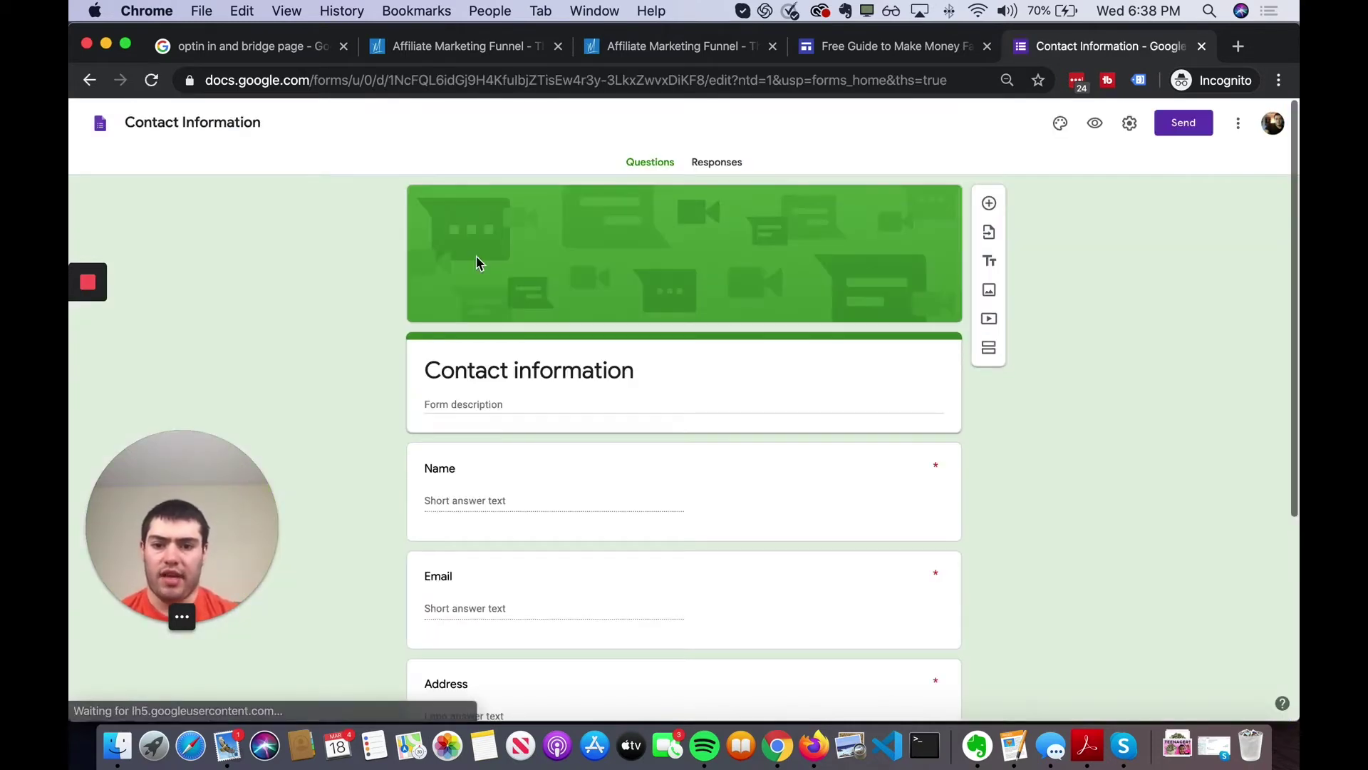
pyautogui.scroll(-5, 592, 555)
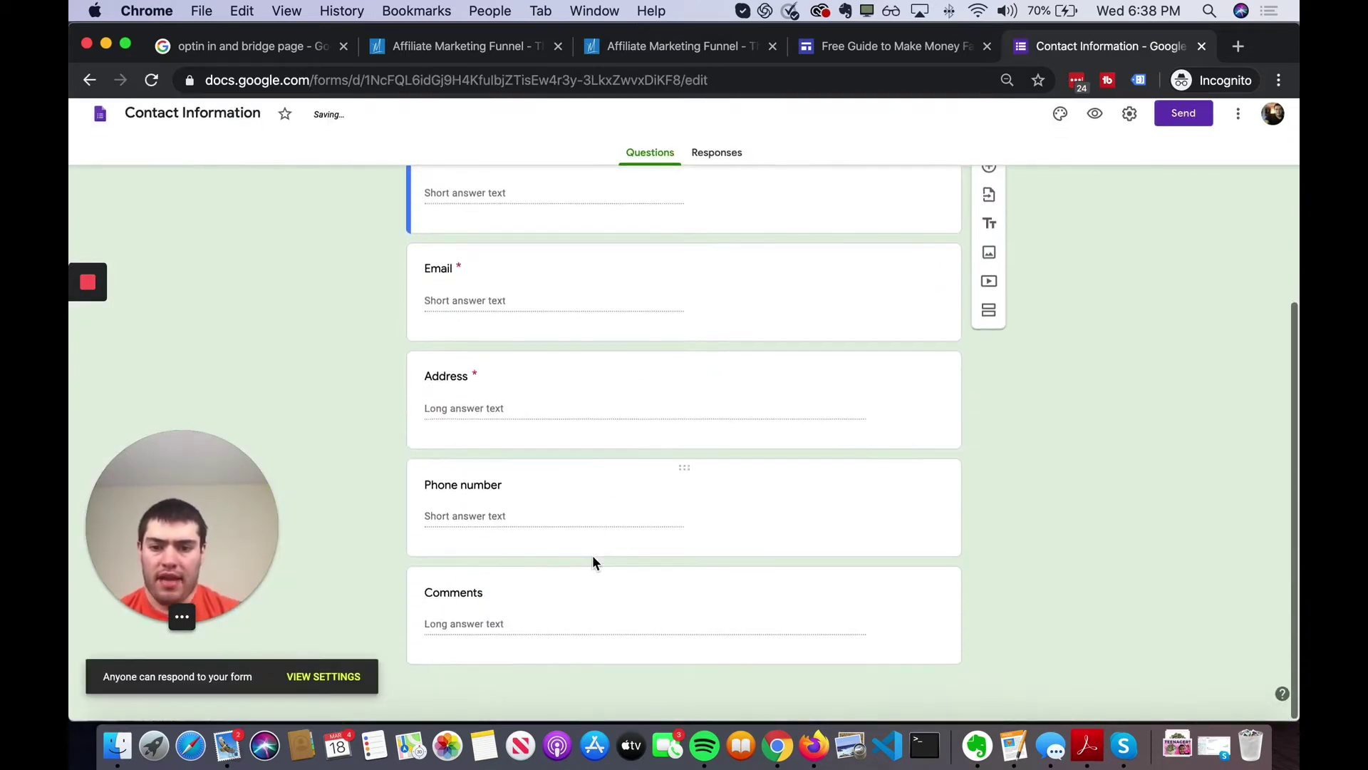
pyautogui.click(915, 412)
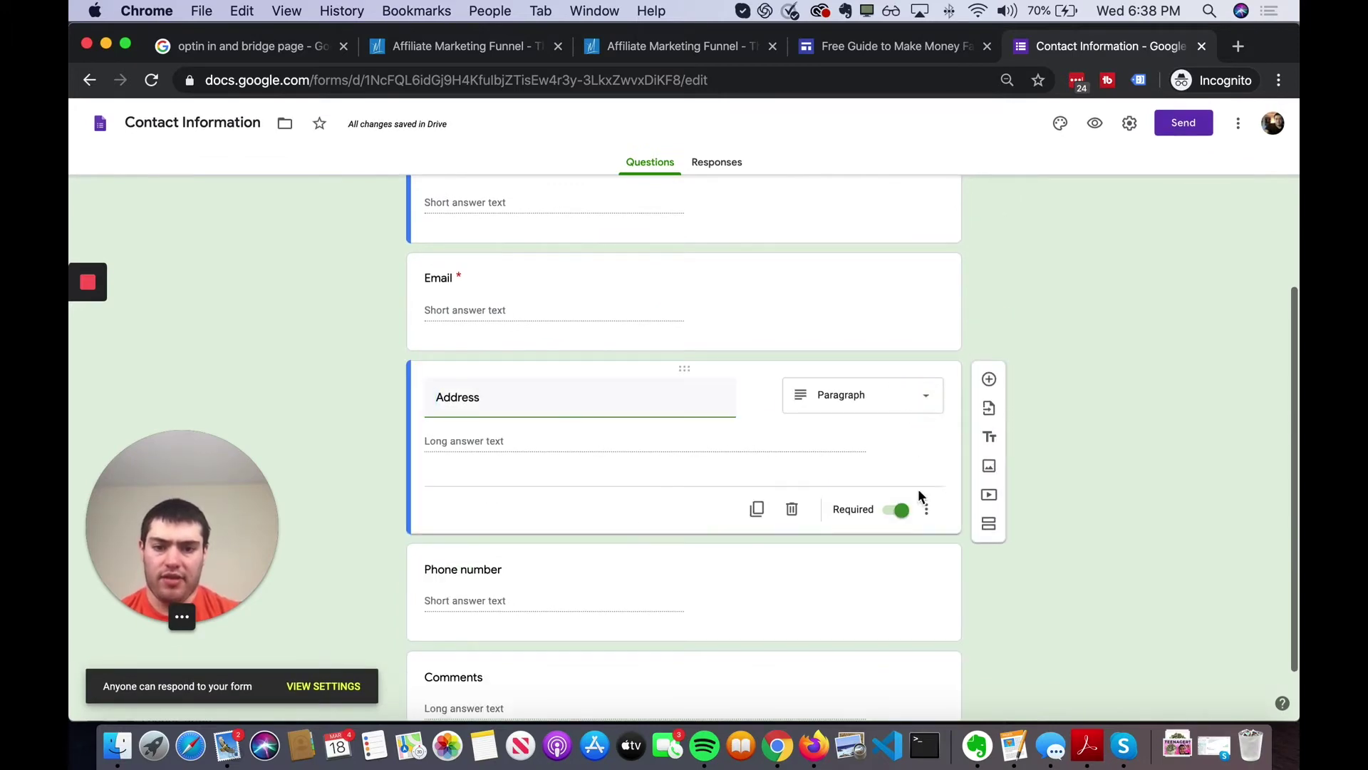
pyautogui.click(928, 507)
pyautogui.click(1129, 413)
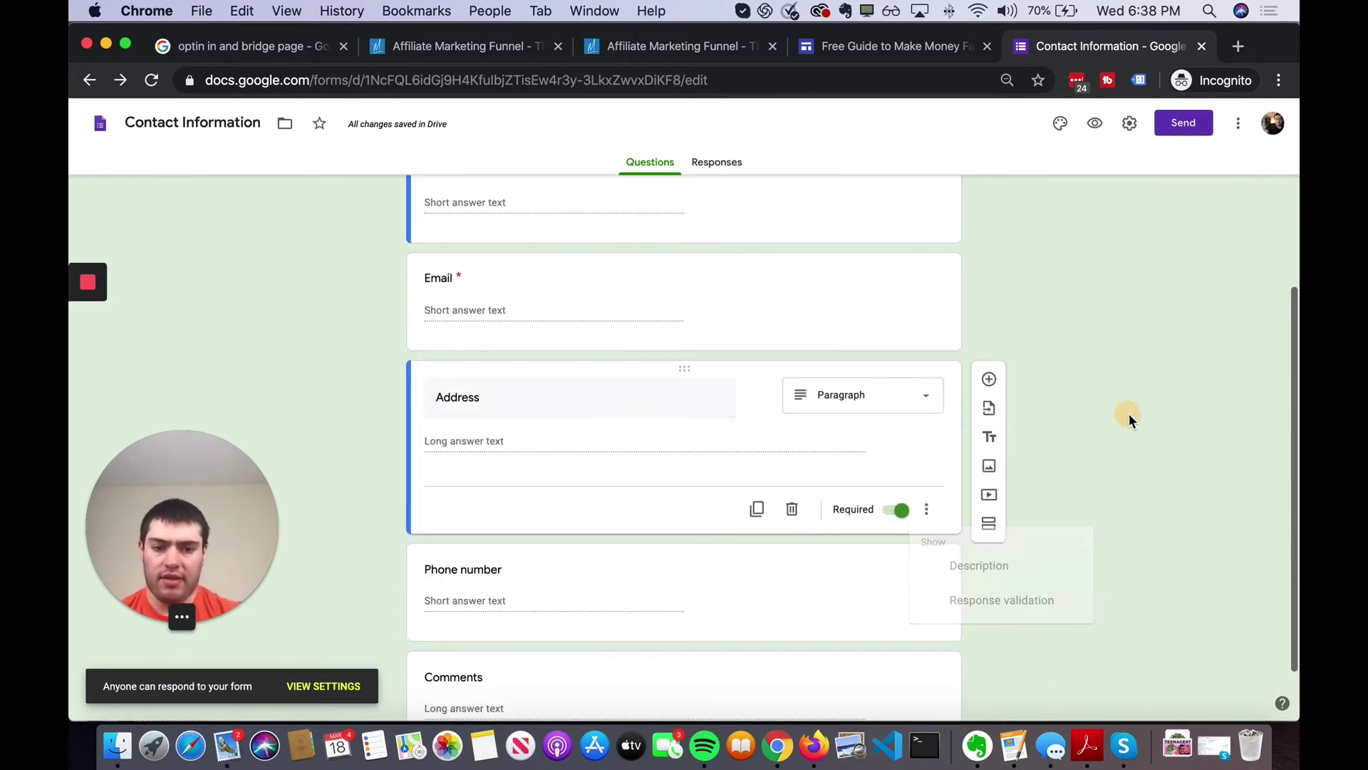
pyautogui.scroll(5, 1128, 413)
pyautogui.click(827, 454)
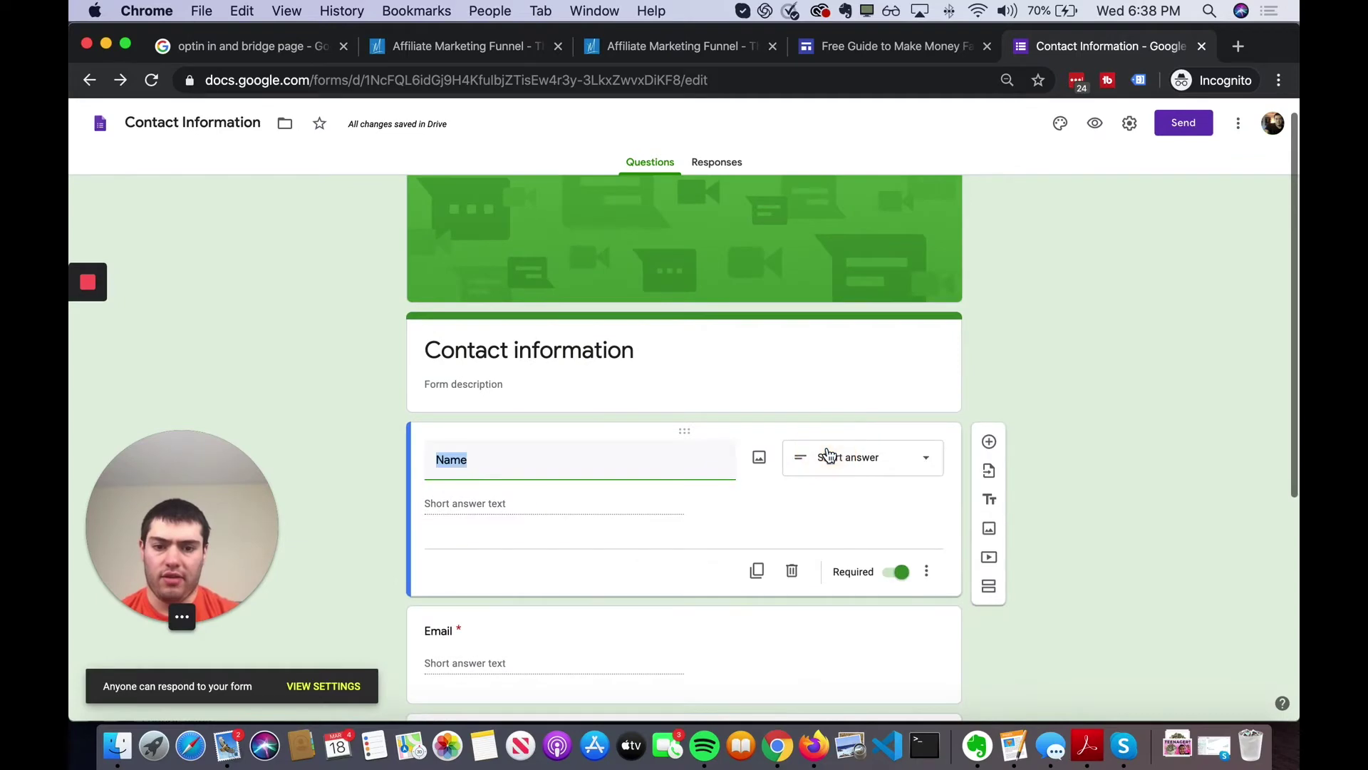
# - Delete the Address, Phone number and Comments questions from the contact form
pyautogui.scroll(-4, 793, 573)
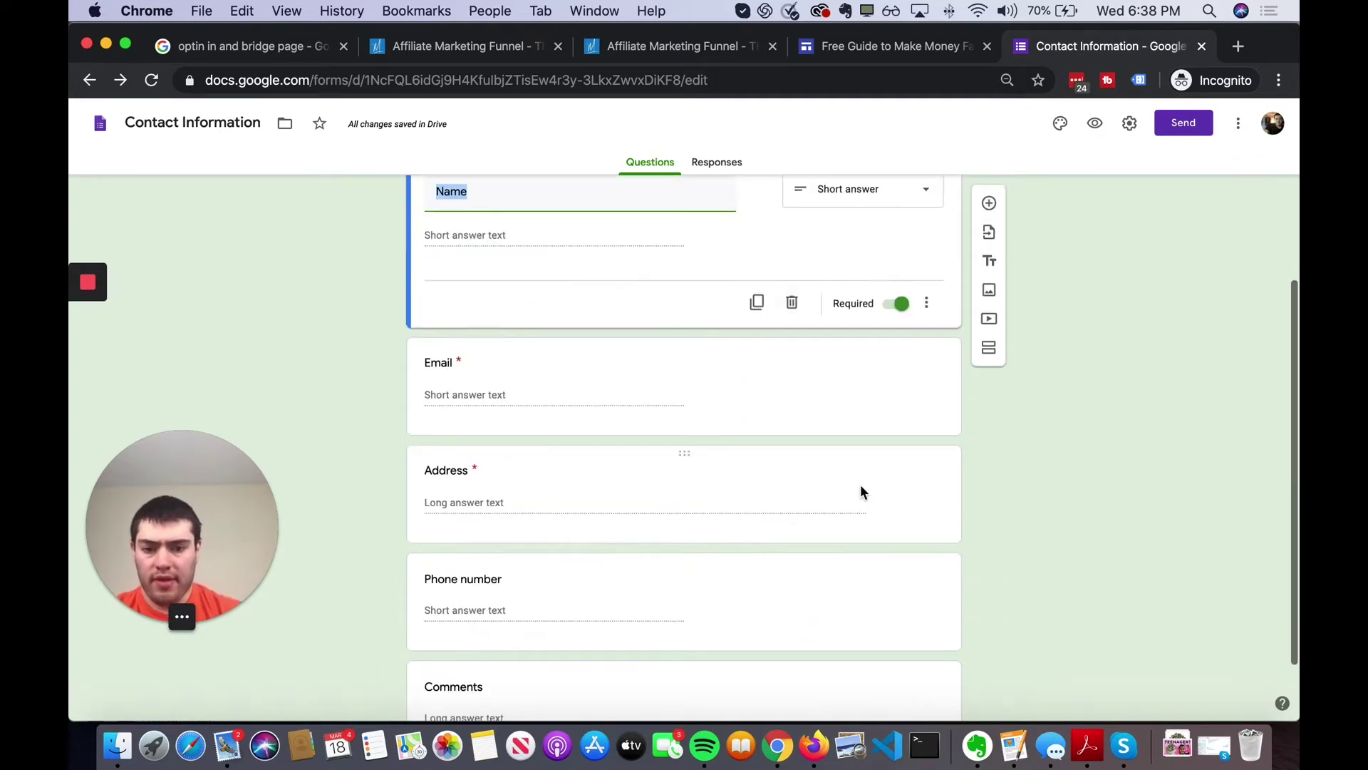
pyautogui.click(837, 463)
pyautogui.click(788, 516)
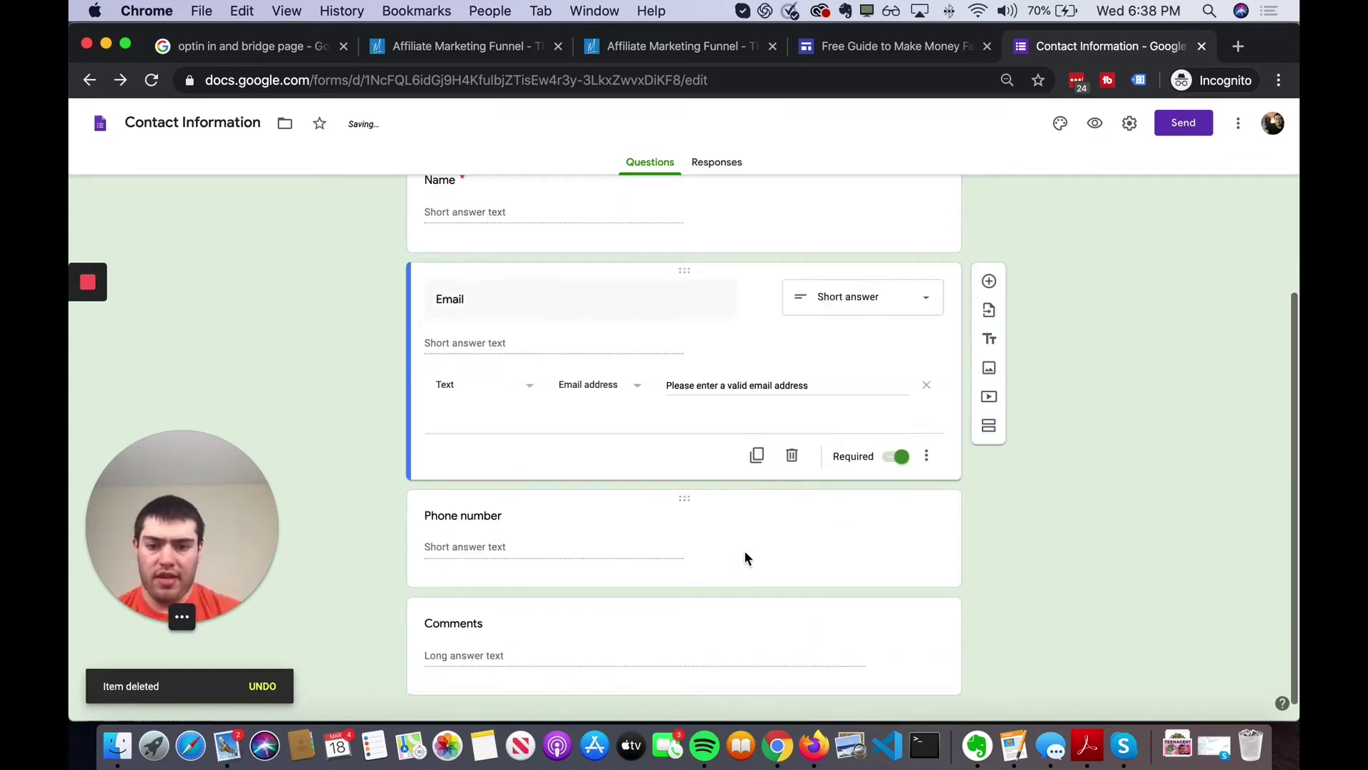
pyautogui.click(836, 523)
pyautogui.click(789, 542)
pyautogui.click(805, 620)
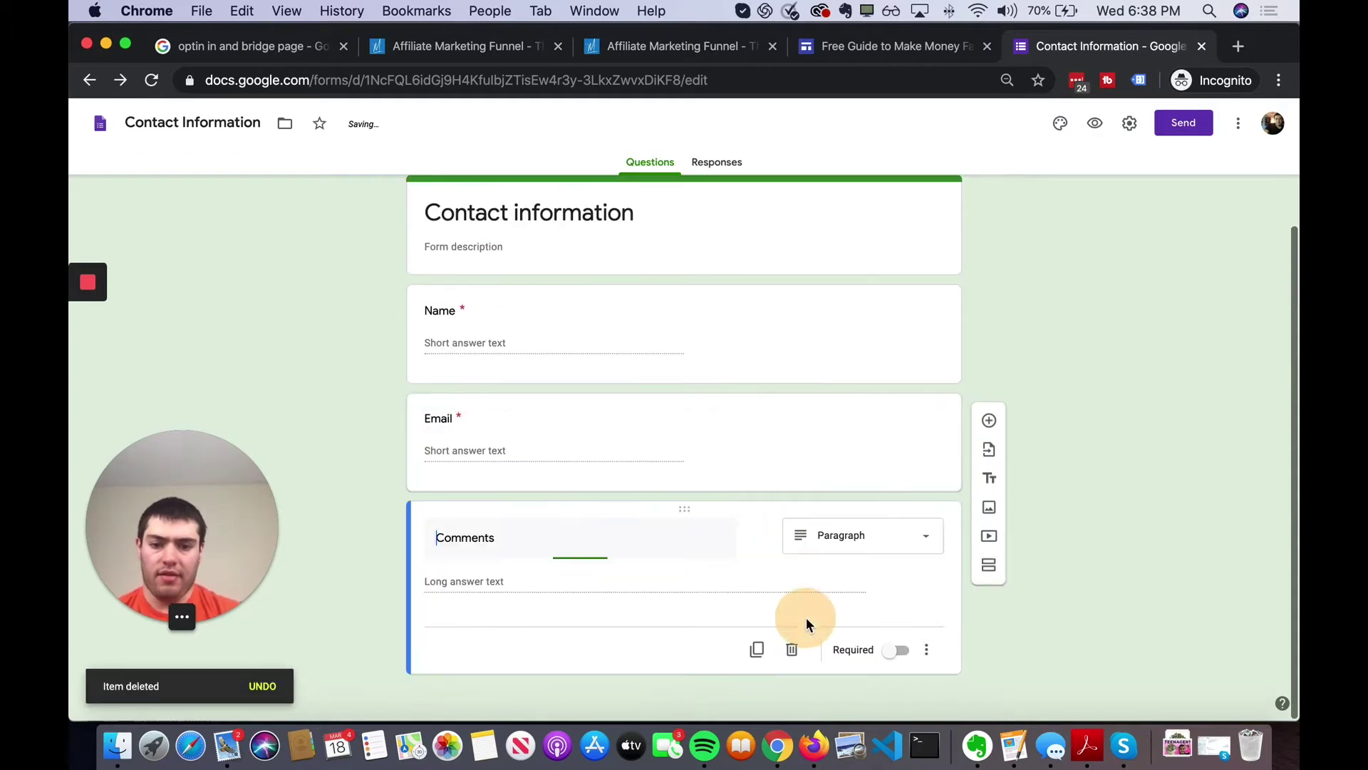
pyautogui.click(794, 650)
pyautogui.click(651, 431)
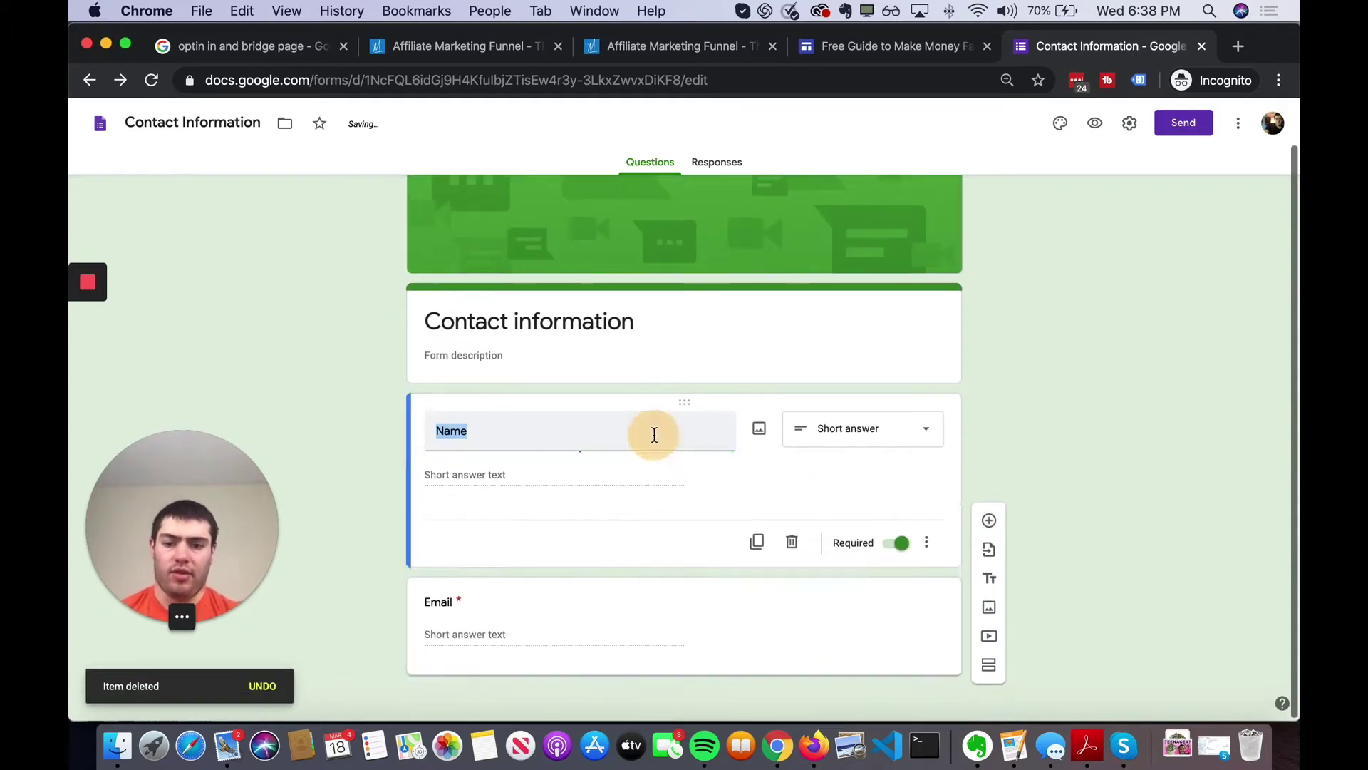
pyautogui.click(1142, 268)
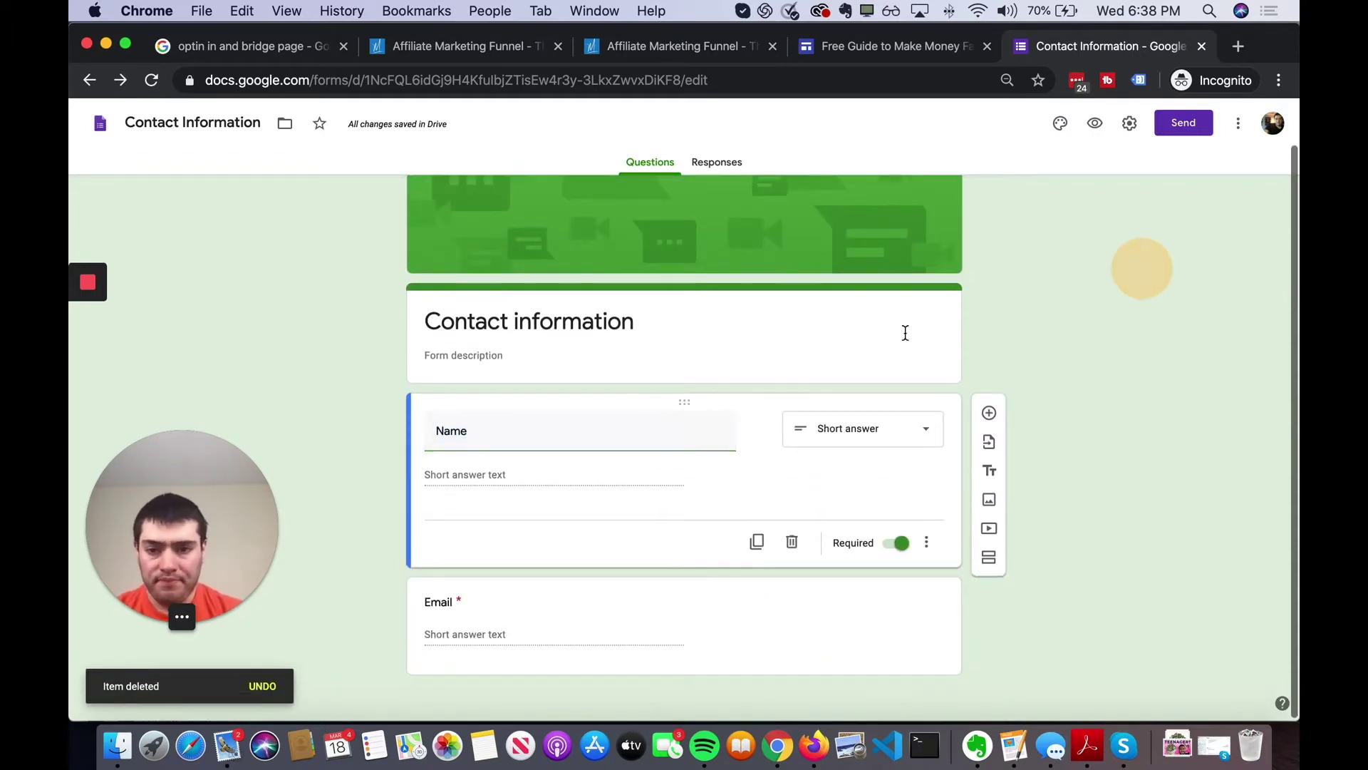
# - Replace the form title with "Optin For My Free Guide on How to Make Money Fast"
pyautogui.click(581, 324)
pyautogui.tripleClick(568, 367)
pyautogui.press('BackSpace')
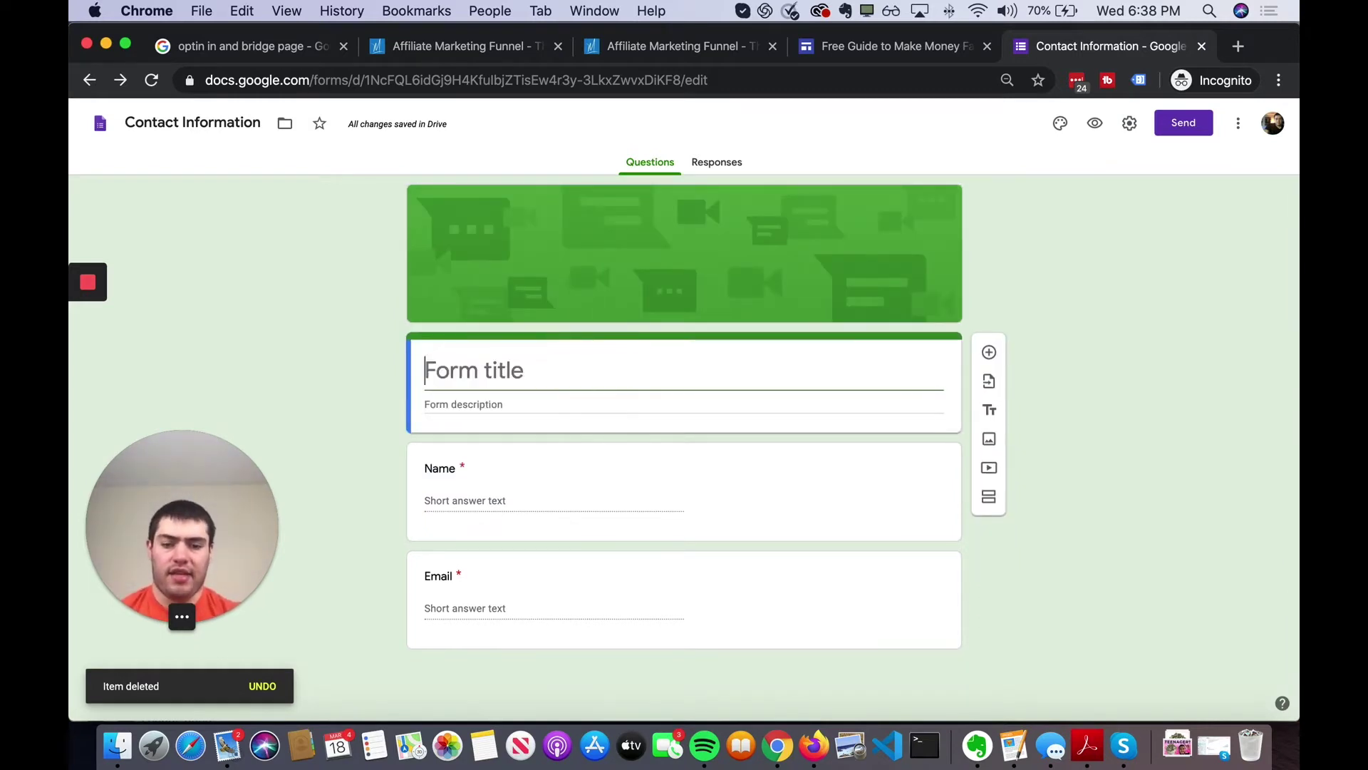
pyautogui.write('Optin')
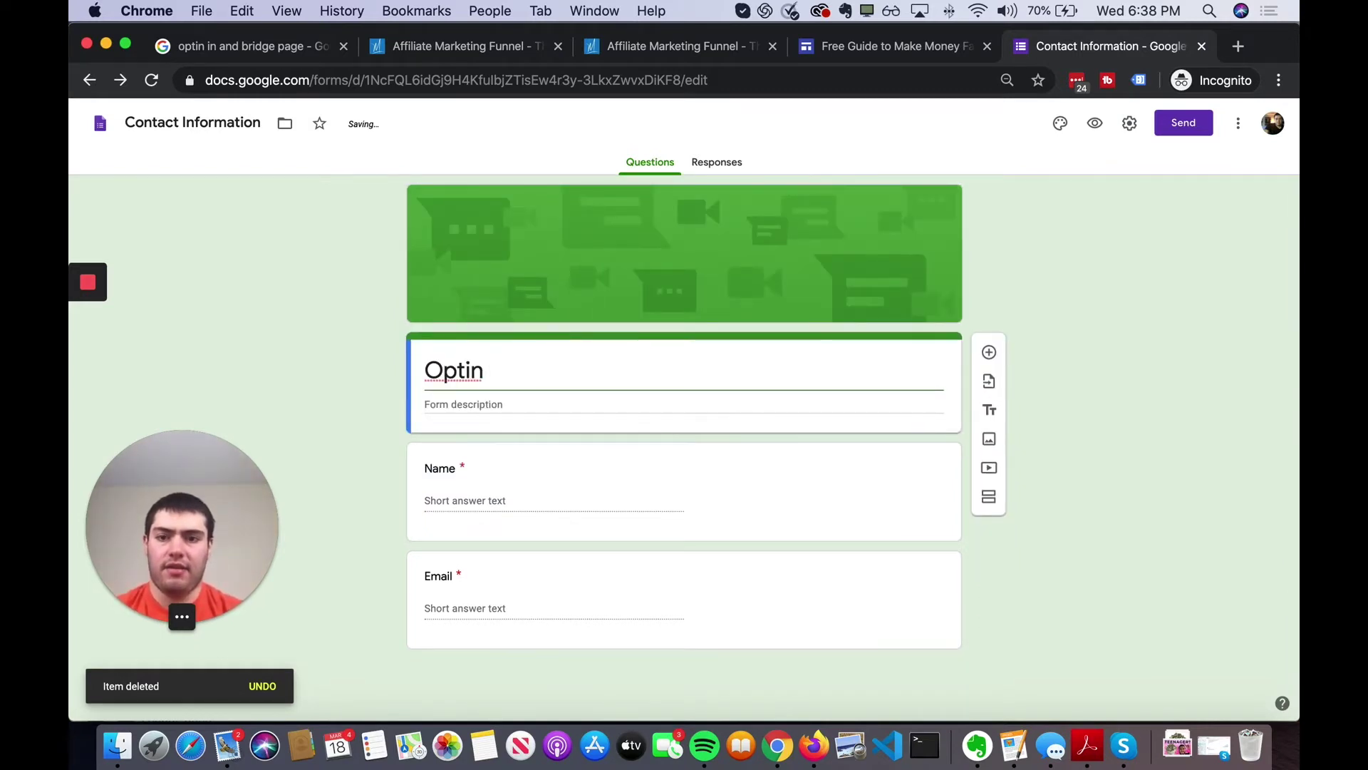
pyautogui.write(' For Me F')
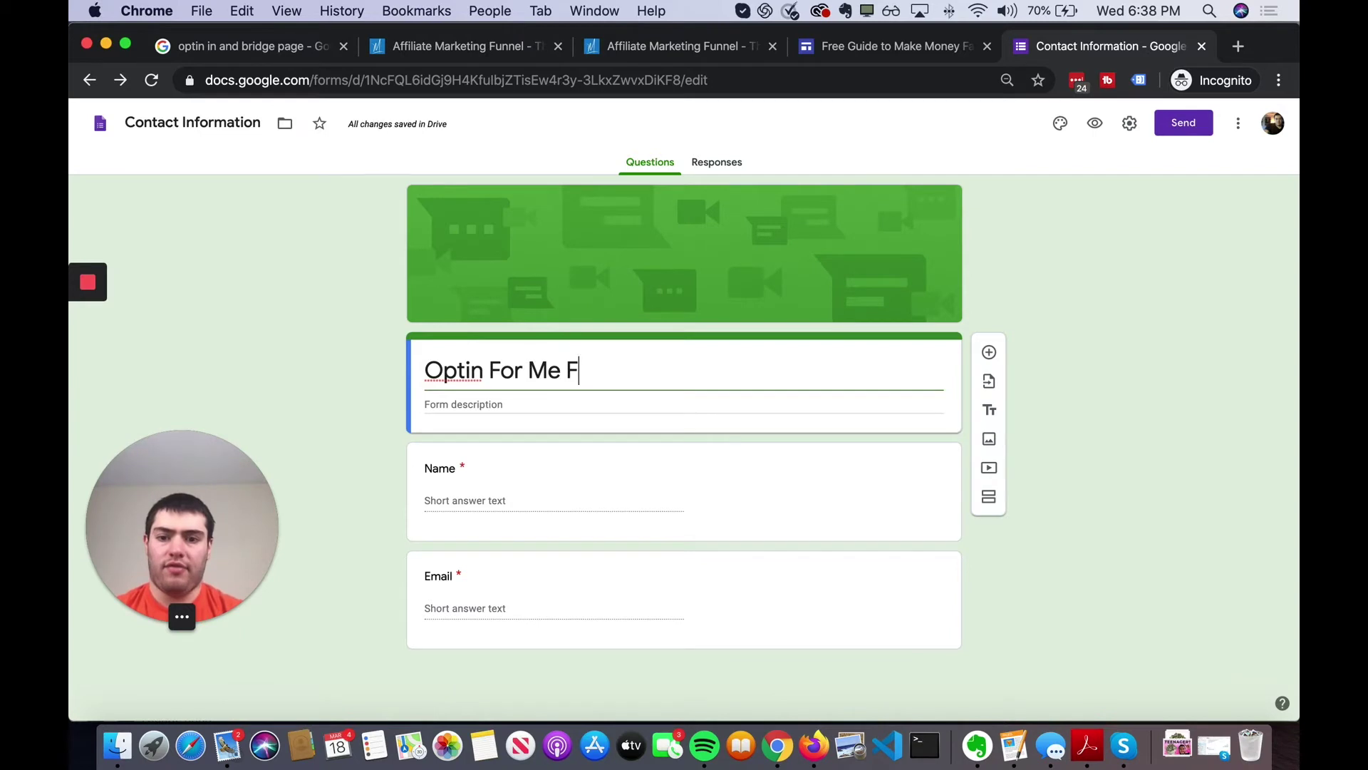
pyautogui.press('BackSpace')
pyautogui.press('BackSpace')
pyautogui.press('BackSpace')
pyautogui.write('y Free Guide ')
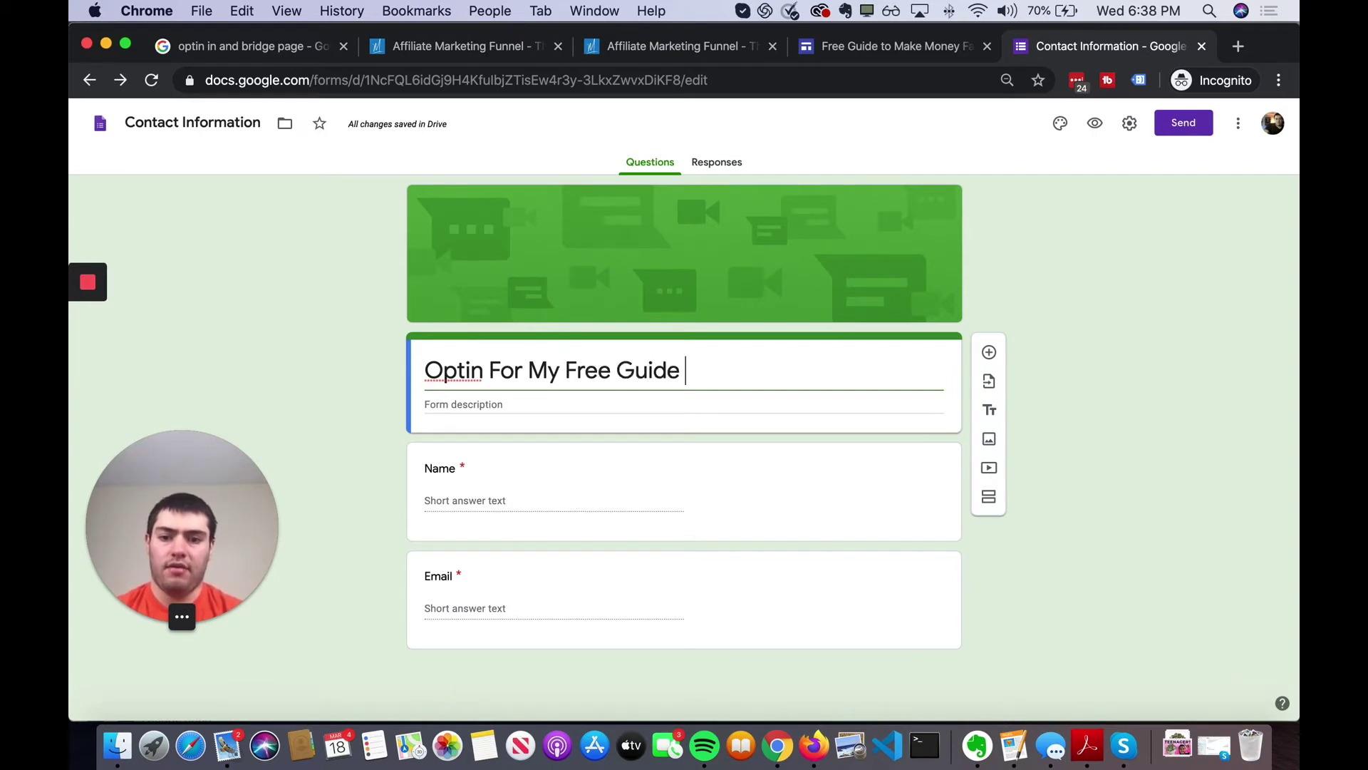
pyautogui.write('on How to make Mone')
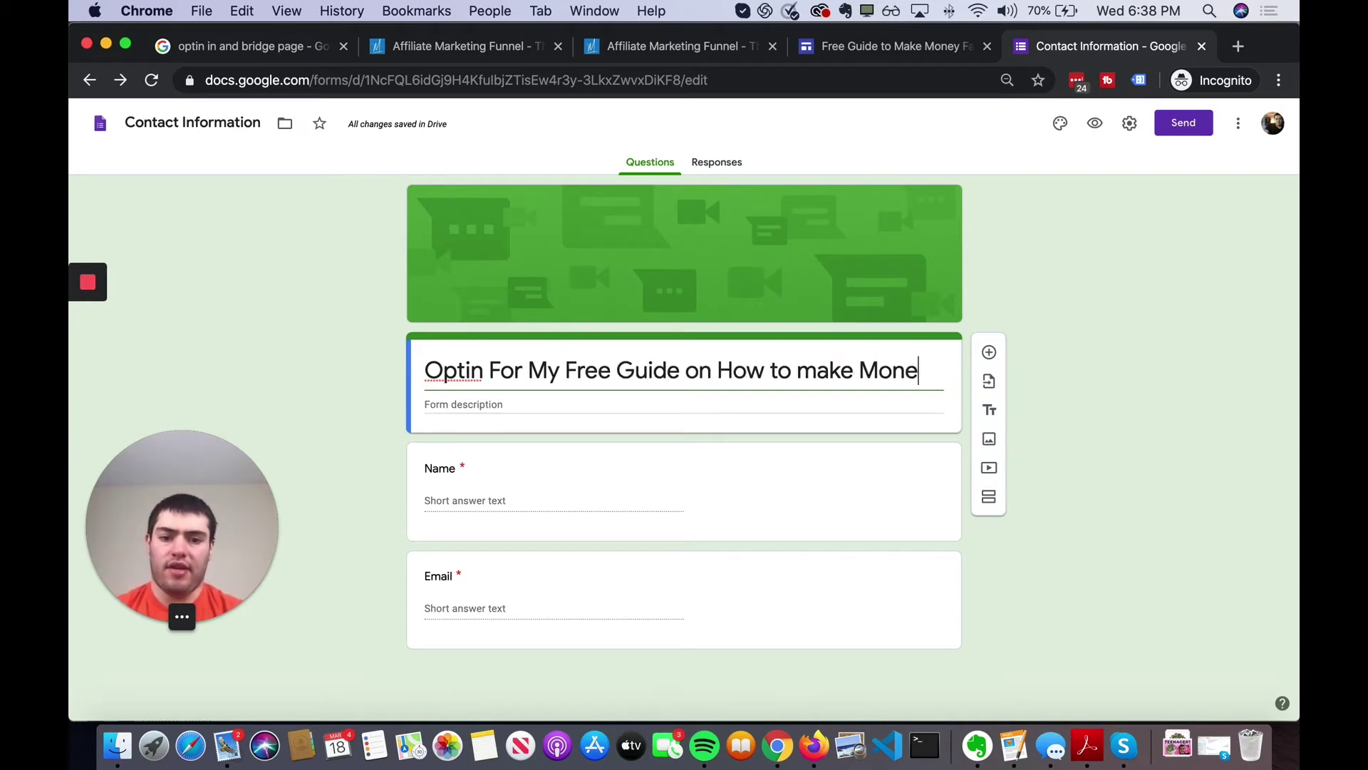
pyautogui.write('y Fast')
# - Correct the misspelled "Optin" in the form title to the suggested spelling "Opt-in"
pyautogui.click(449, 374)
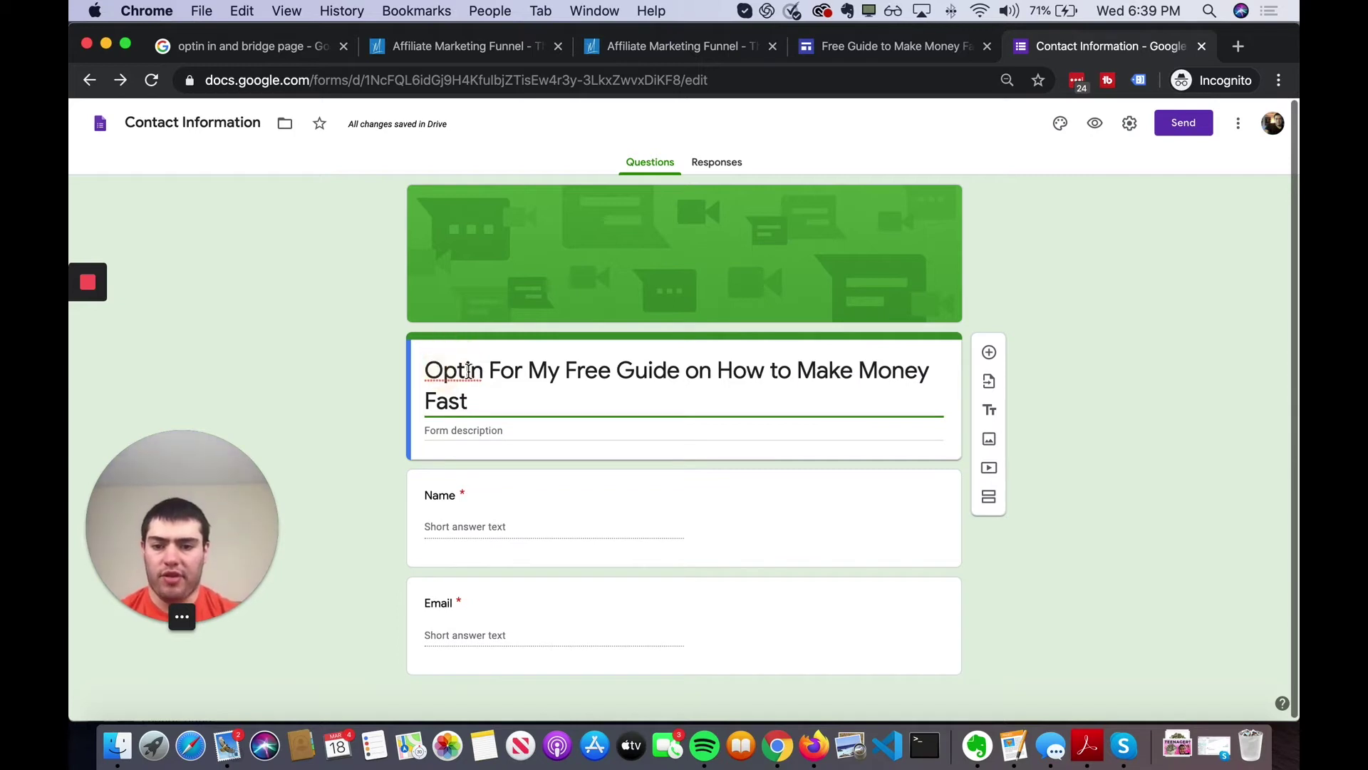
pyautogui.rightClick(470, 372)
pyautogui.click(507, 348)
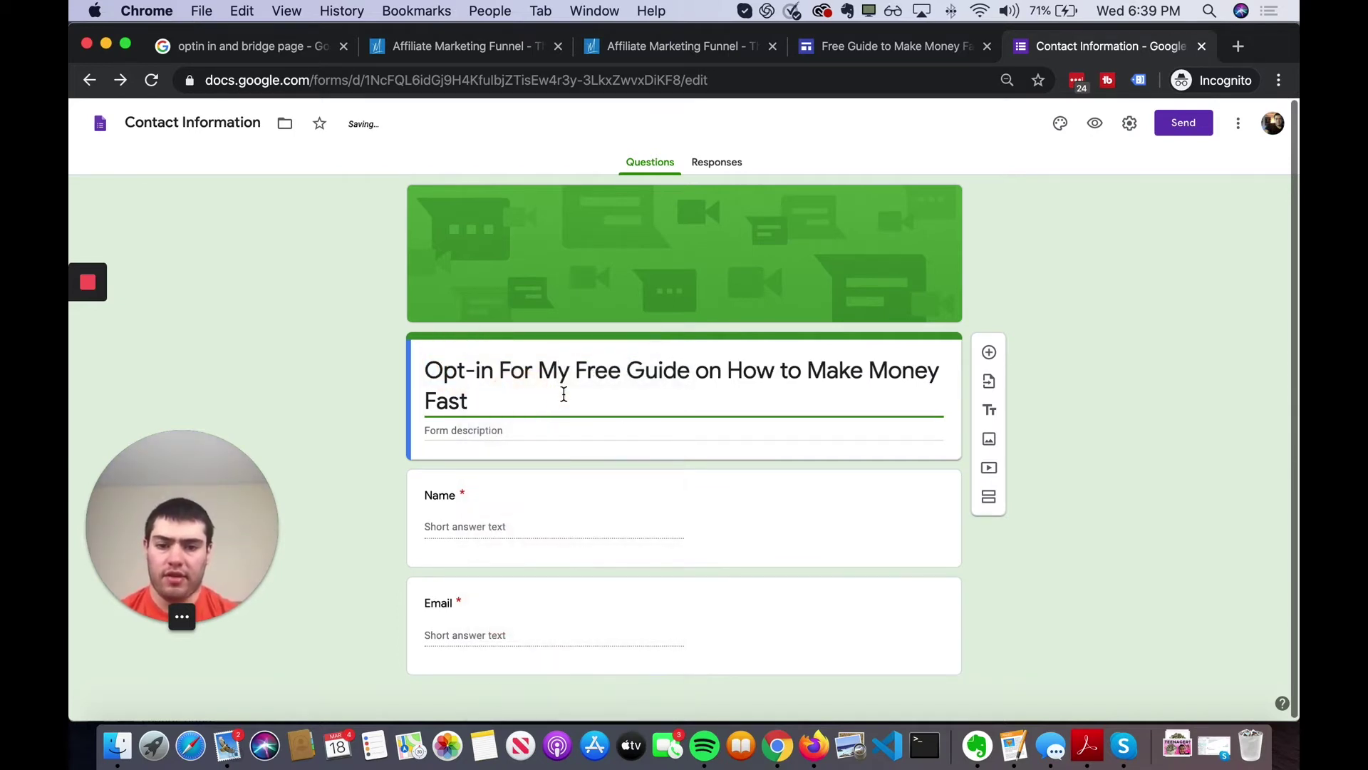
pyautogui.click(553, 525)
# - View the form's responses, return to its questions and review the answer types available for the Name question
pyautogui.click(725, 162)
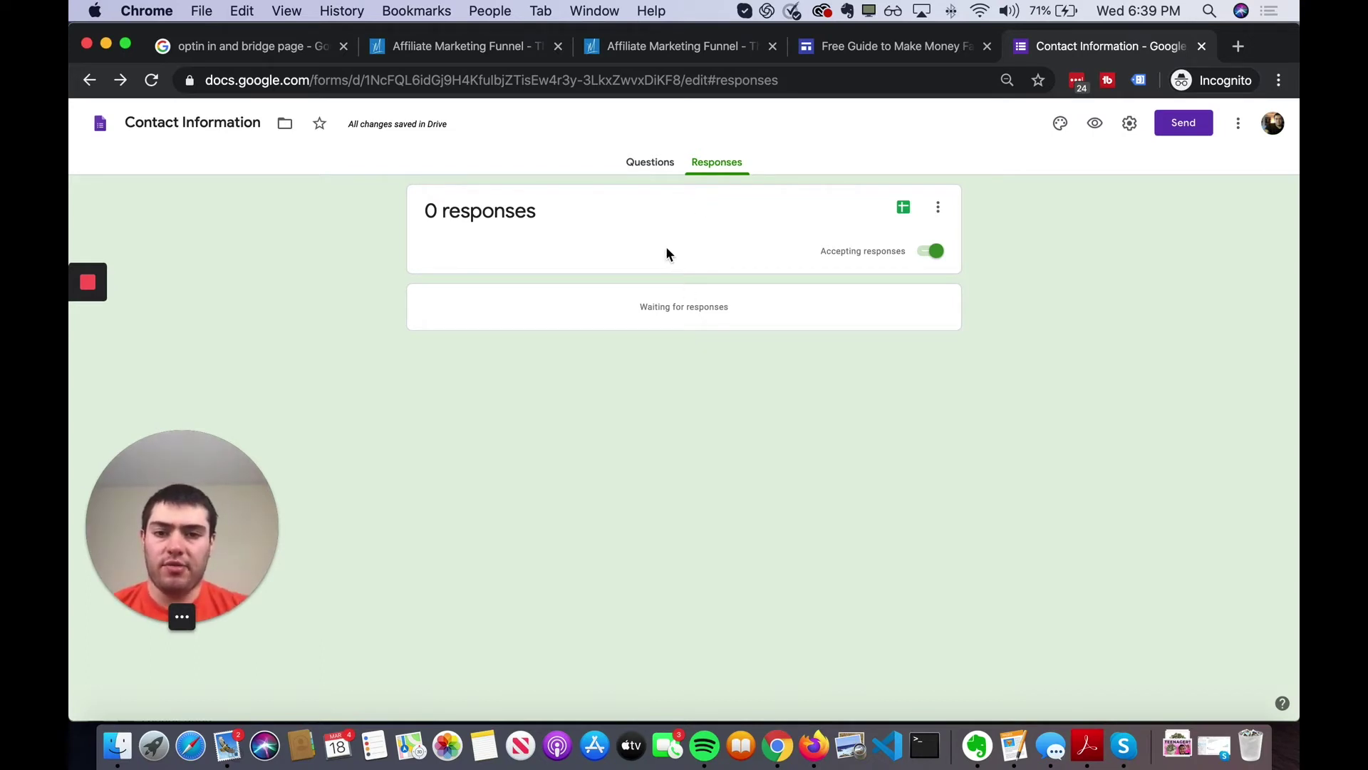
pyautogui.click(637, 167)
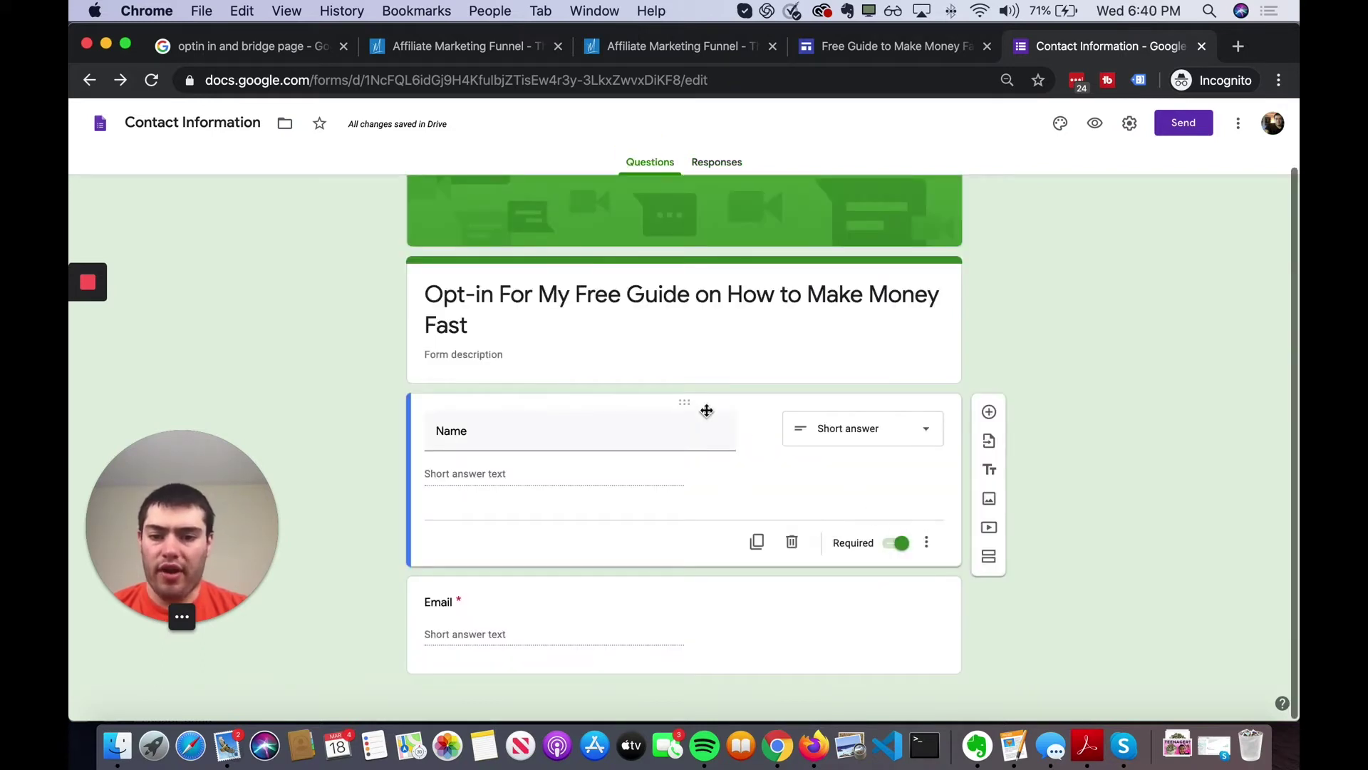
pyautogui.click(852, 429)
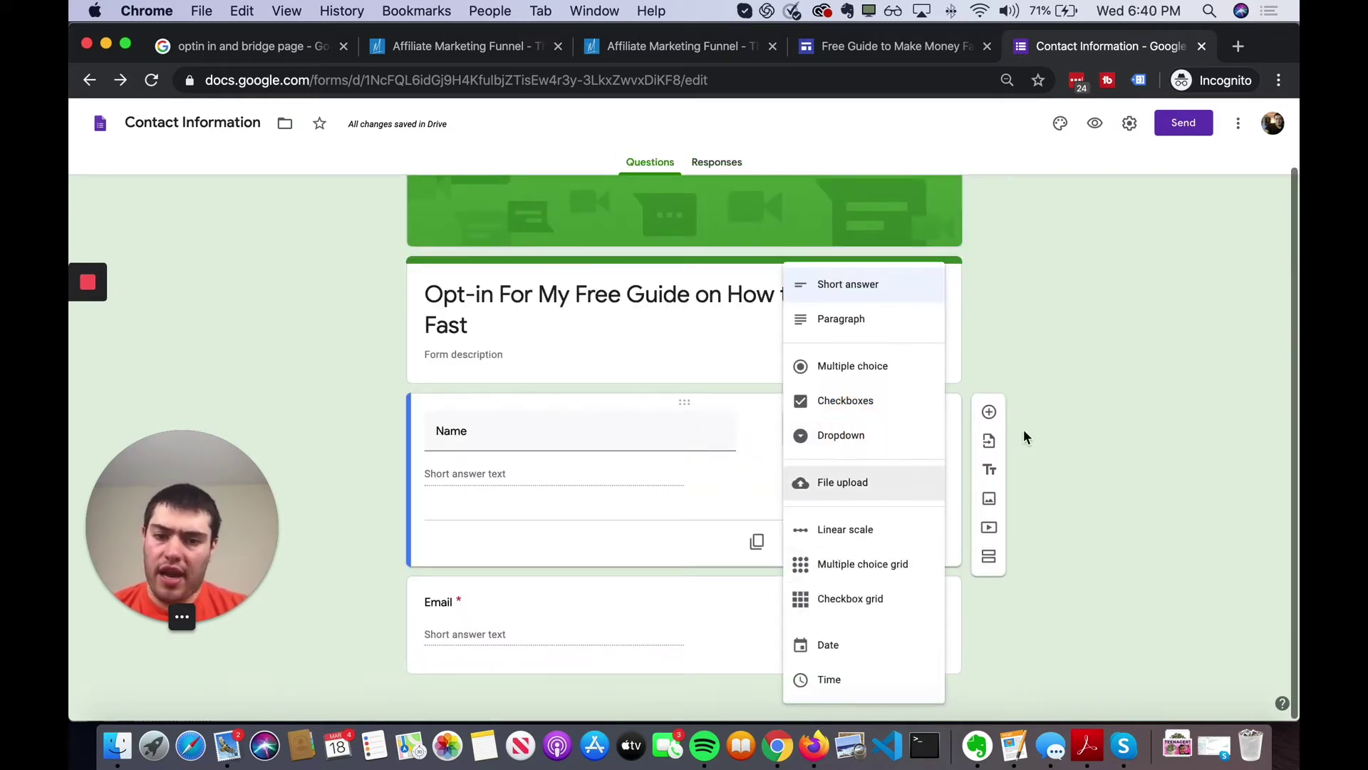
pyautogui.click(1053, 420)
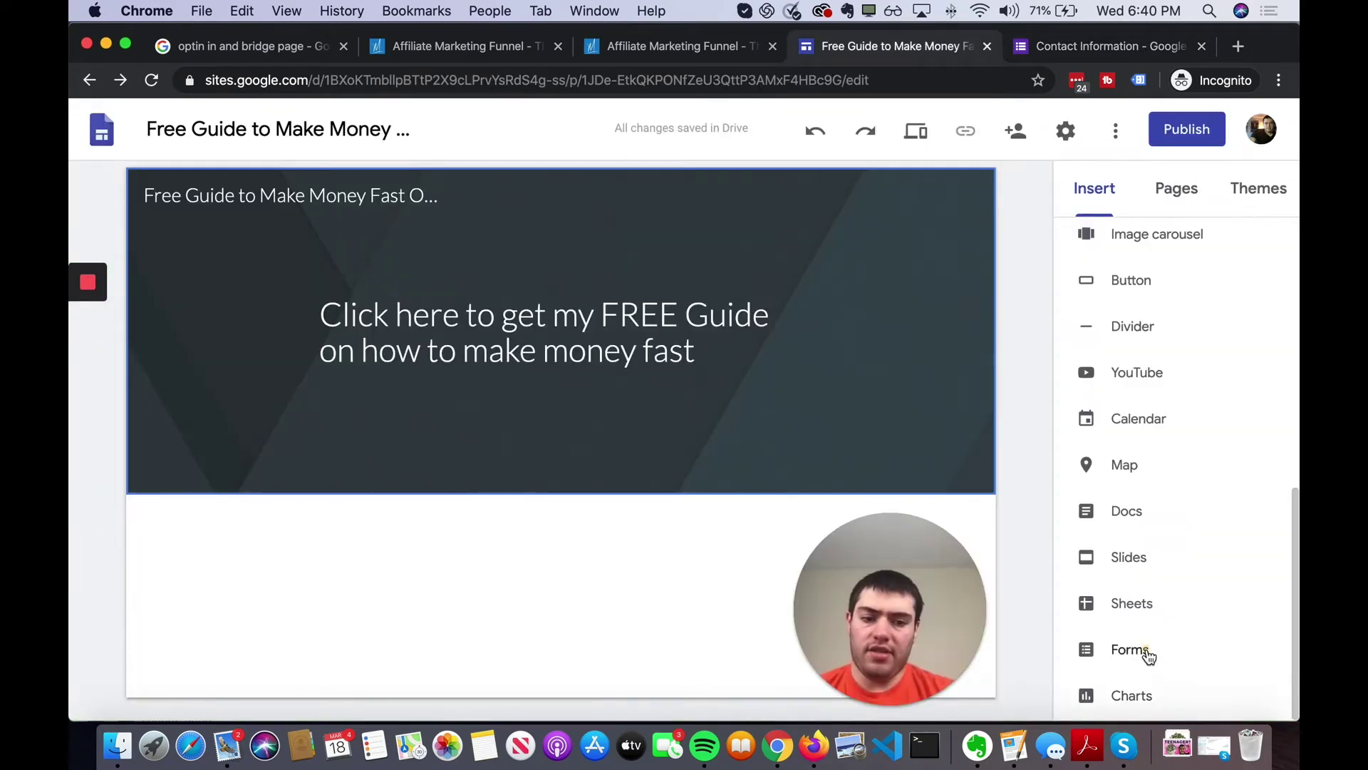
# - Switch back to the Google Sites page and insert the Contact Information form below the header
pyautogui.click(1140, 651)
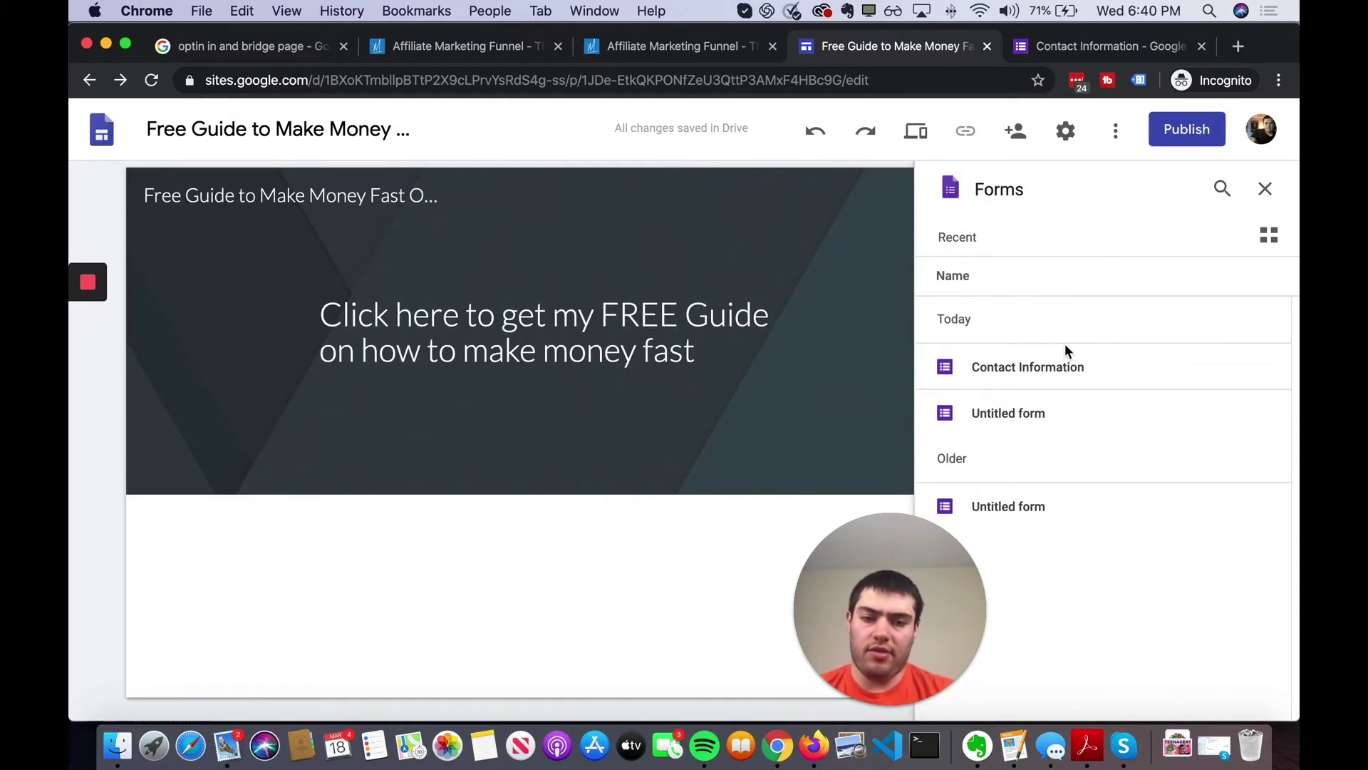
pyautogui.click(1036, 370)
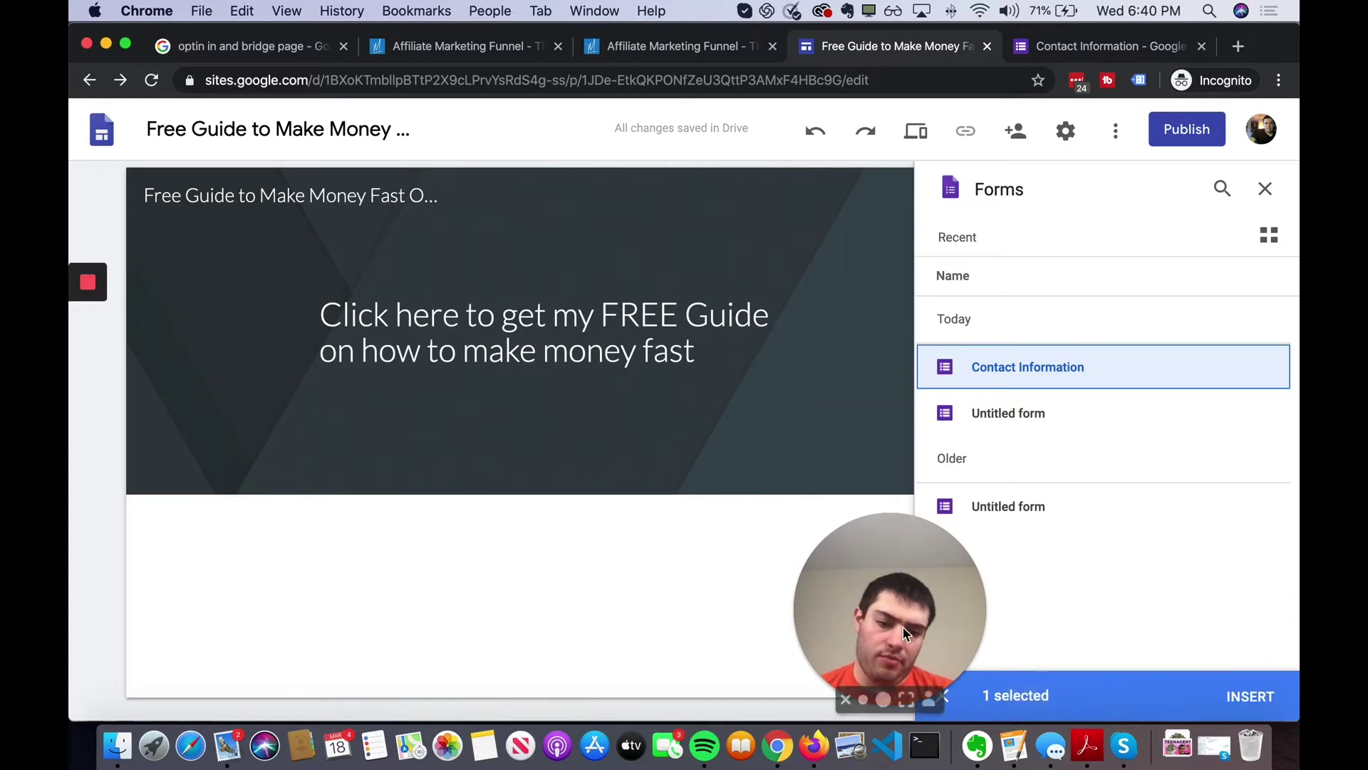
pyautogui.click(1249, 696)
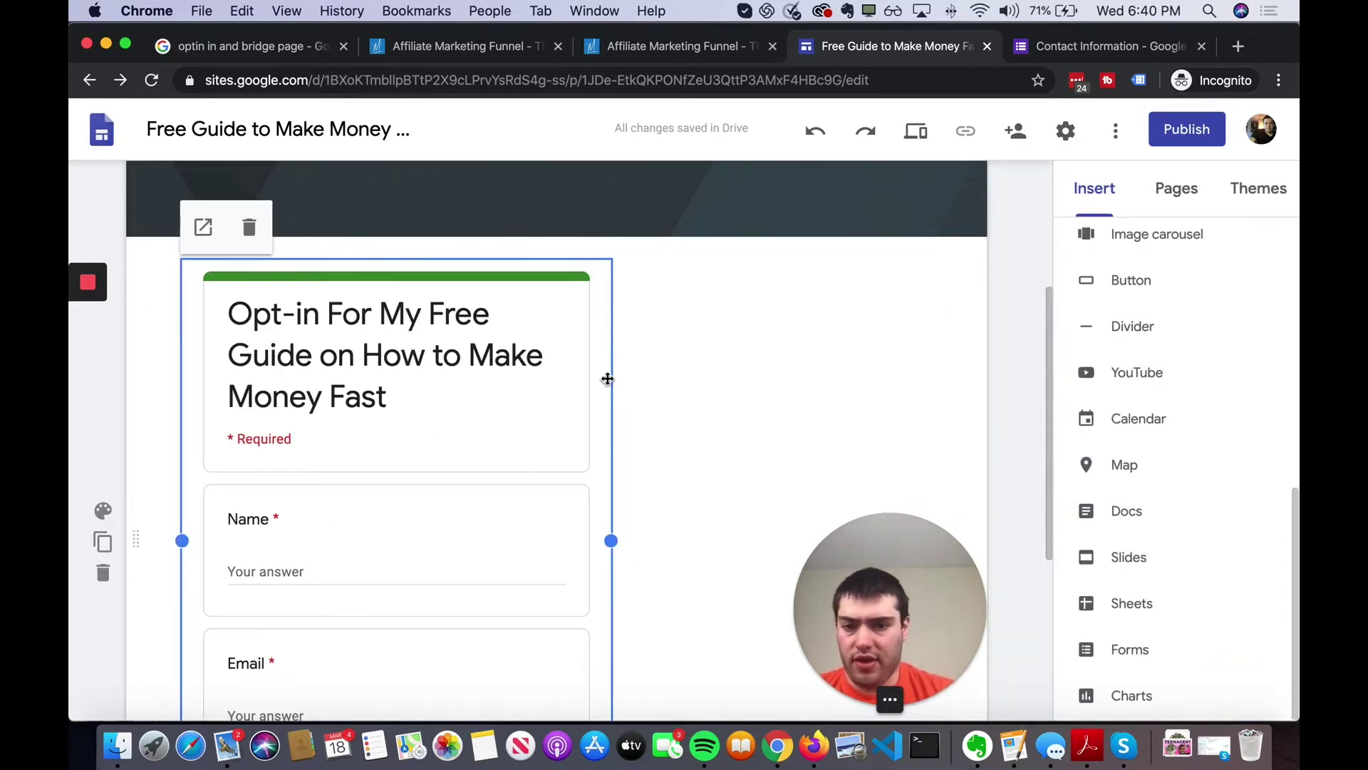
# - Widen the embedded opt-in form to span the full content width of the page
pyautogui.scroll(-2, 639, 427)
pyautogui.moveTo(611, 454); pyautogui.dragTo(962, 453)
pyautogui.scroll(5, 606, 394)
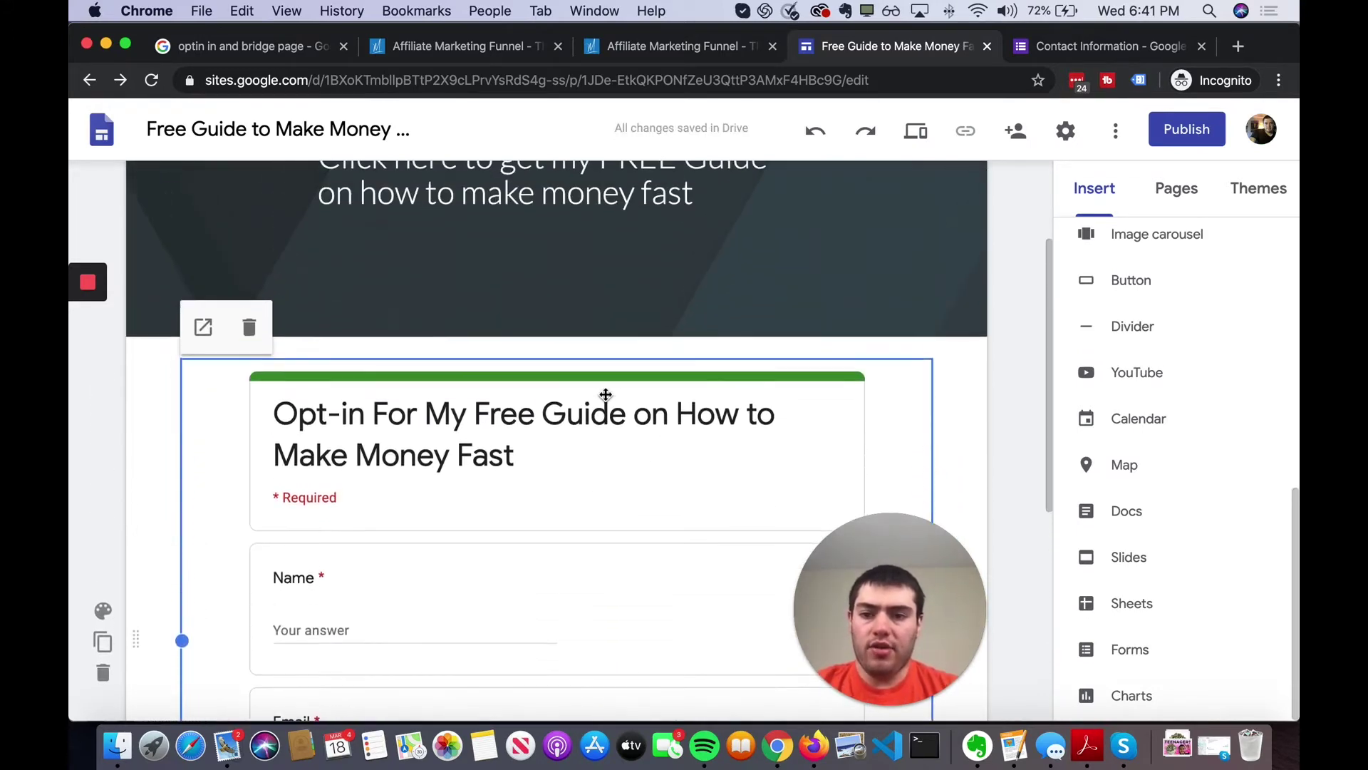
# - Widen the header's heading text box on both sides so the lines of text run longer
pyautogui.click(567, 262)
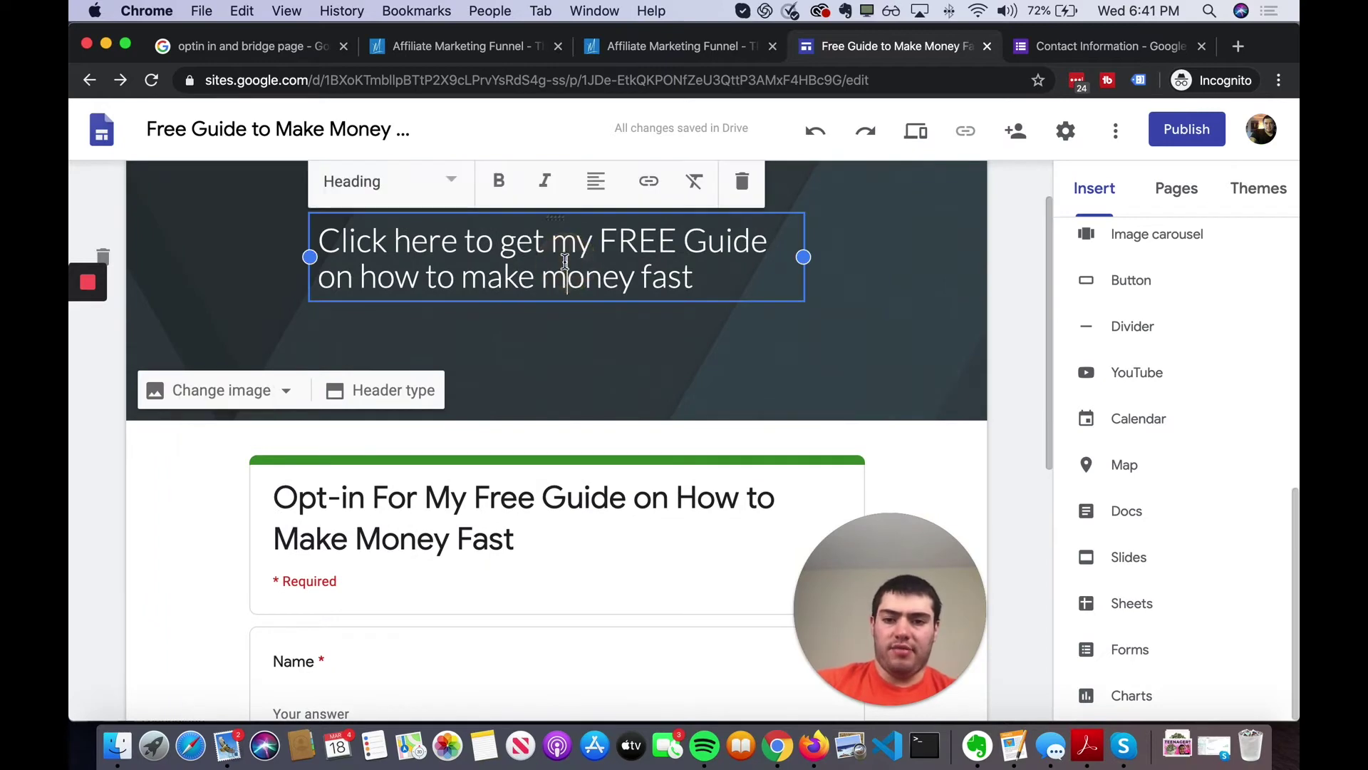
pyautogui.click(709, 354)
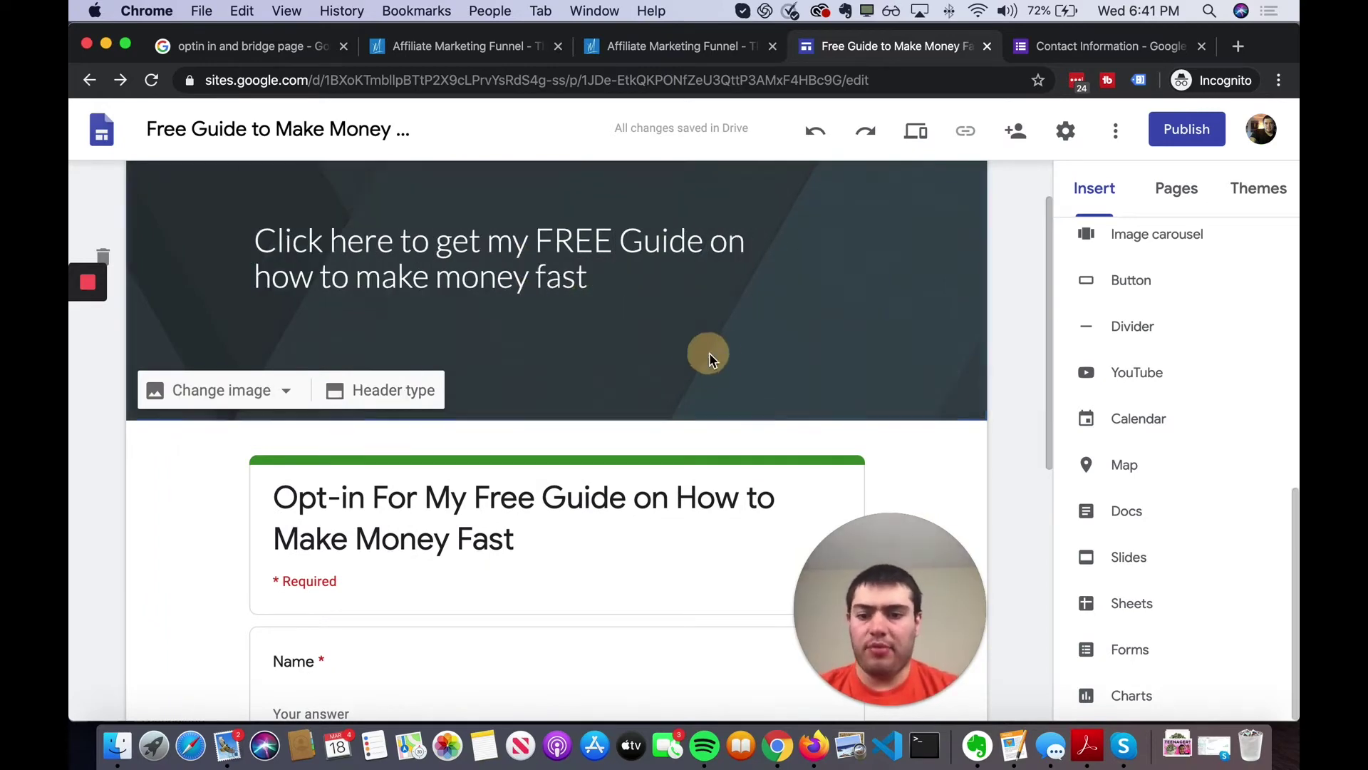
pyautogui.click(699, 250)
pyautogui.moveTo(803, 257); pyautogui.dragTo(867, 257)
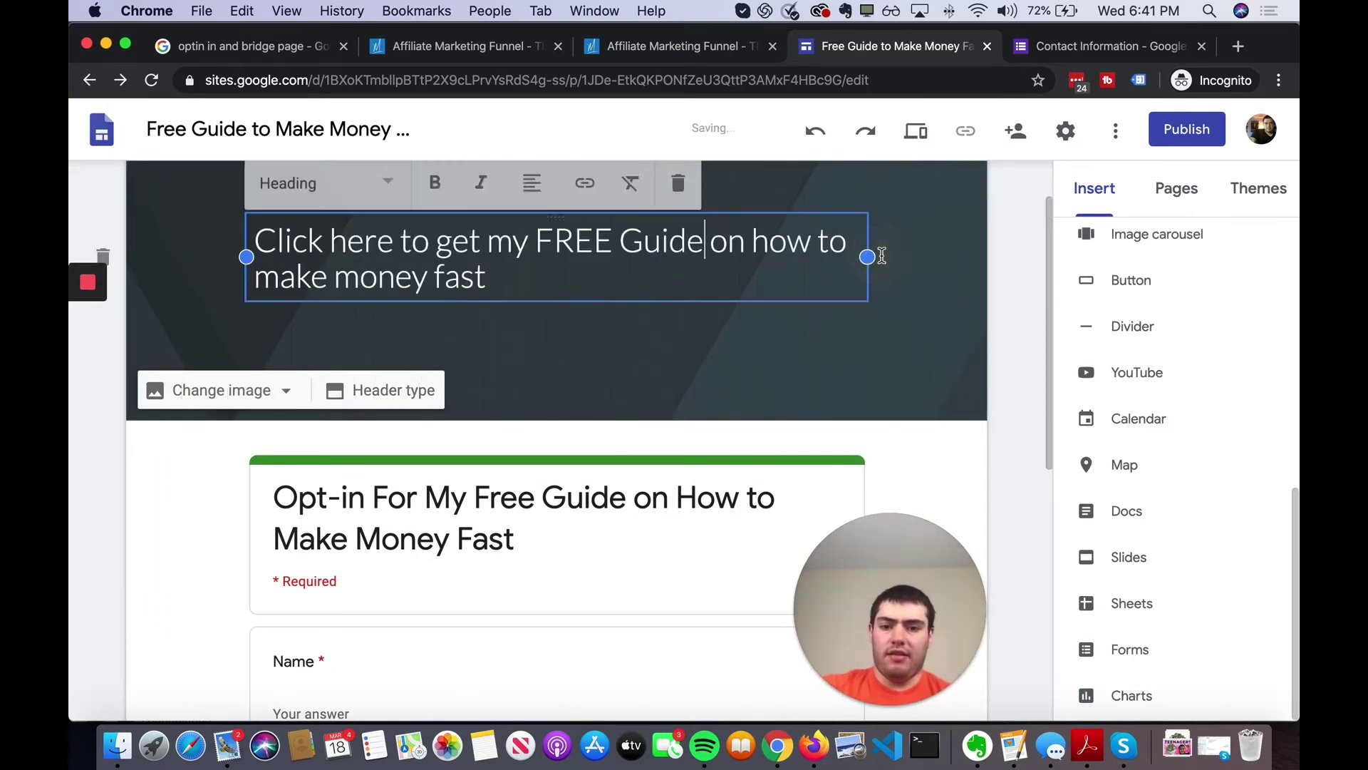
# - Replace the header text with "Make Money Fast With My Guide" and format it in the Title style
pyautogui.moveTo(666, 269); pyautogui.dragTo(275, 240)
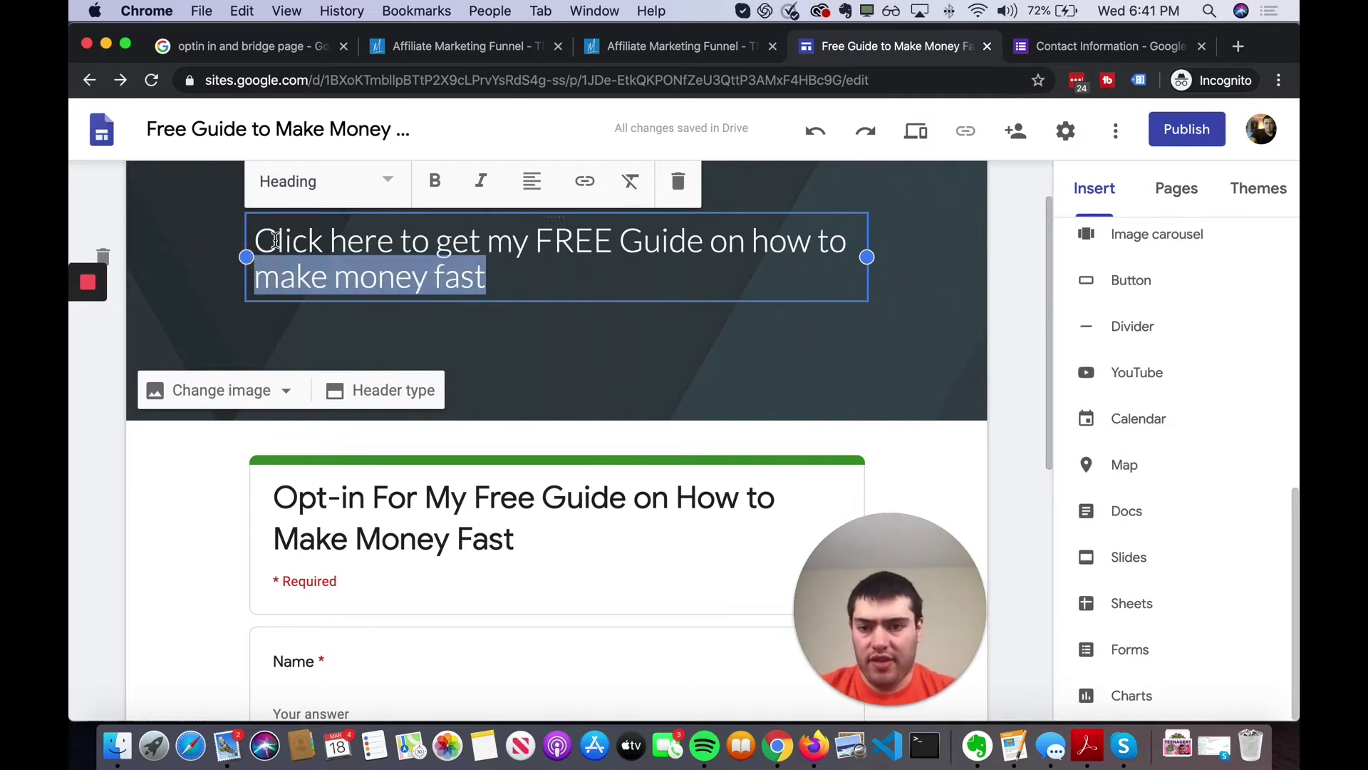
pyautogui.click(491, 258)
pyautogui.moveTo(528, 264); pyautogui.dragTo(312, 226)
pyautogui.click(427, 271)
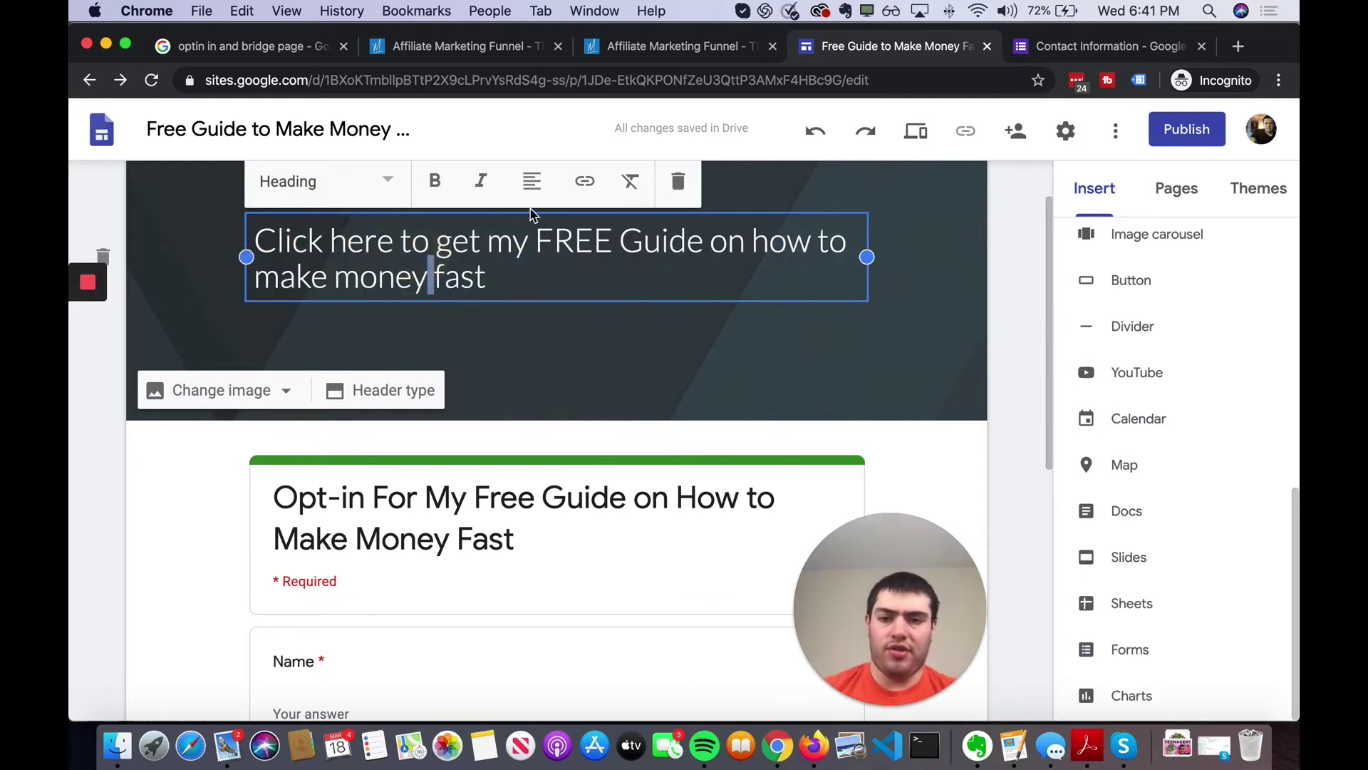
pyautogui.click(385, 183)
pyautogui.click(342, 243)
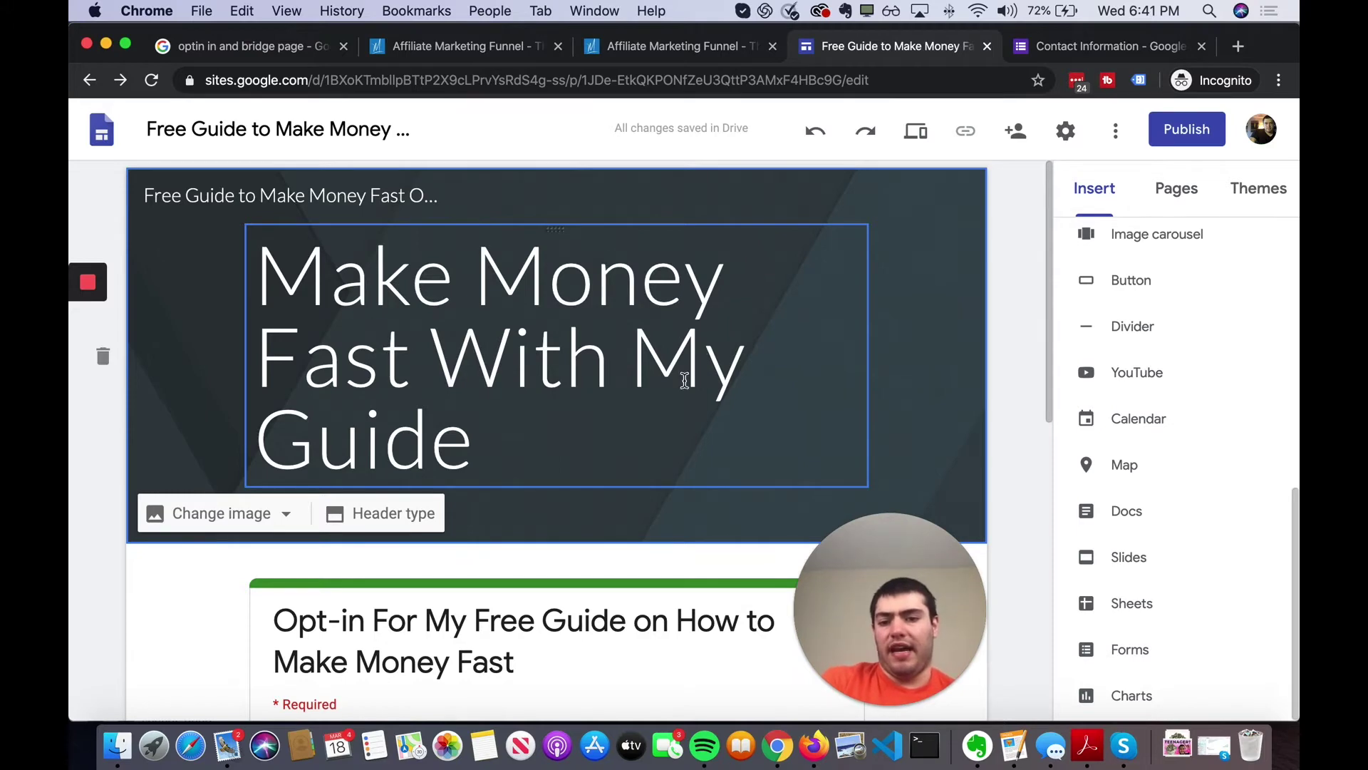
pyautogui.click(738, 364)
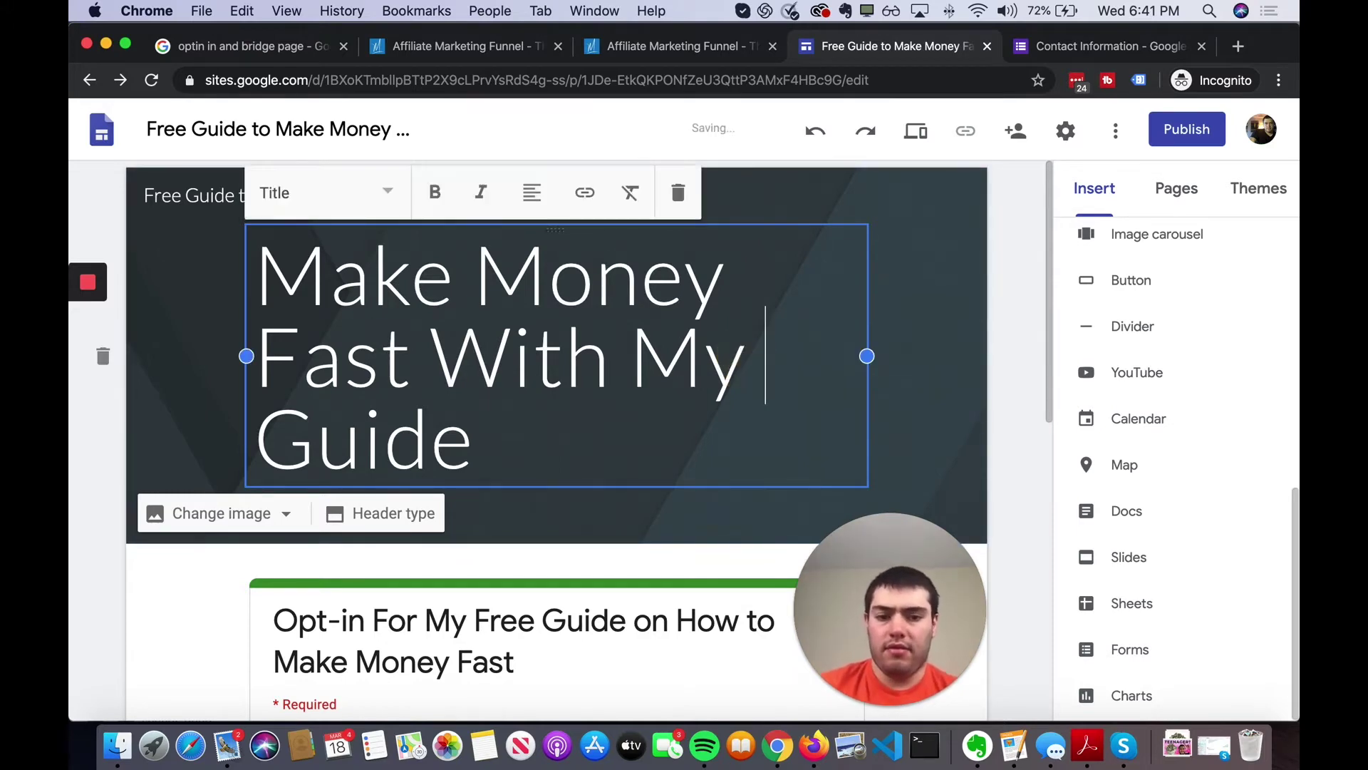
# - Publish the site to the web under the address "freeguidetomakemoneyfastonline", viewable by anyone
pyautogui.scroll(-3, 623, 556)
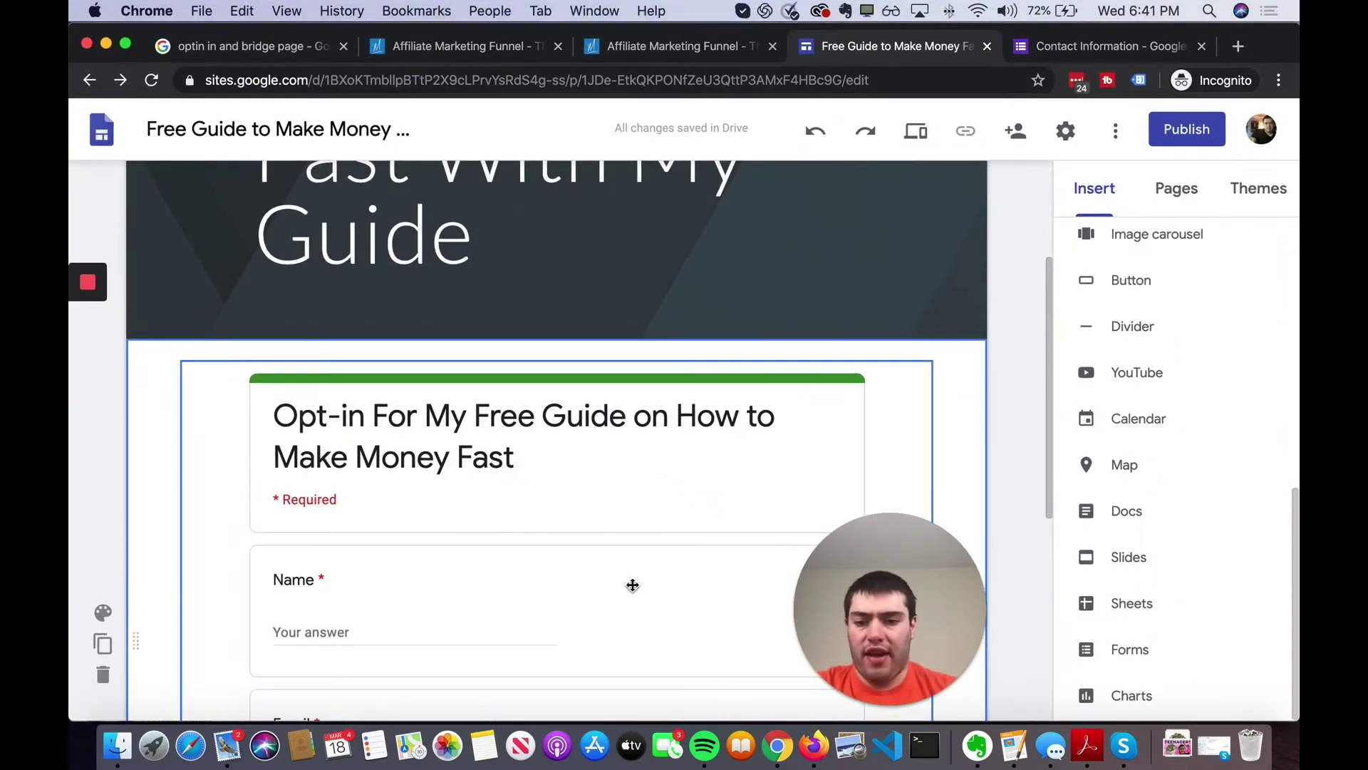
pyautogui.scroll(-3, 632, 581)
pyautogui.scroll(-5, 632, 585)
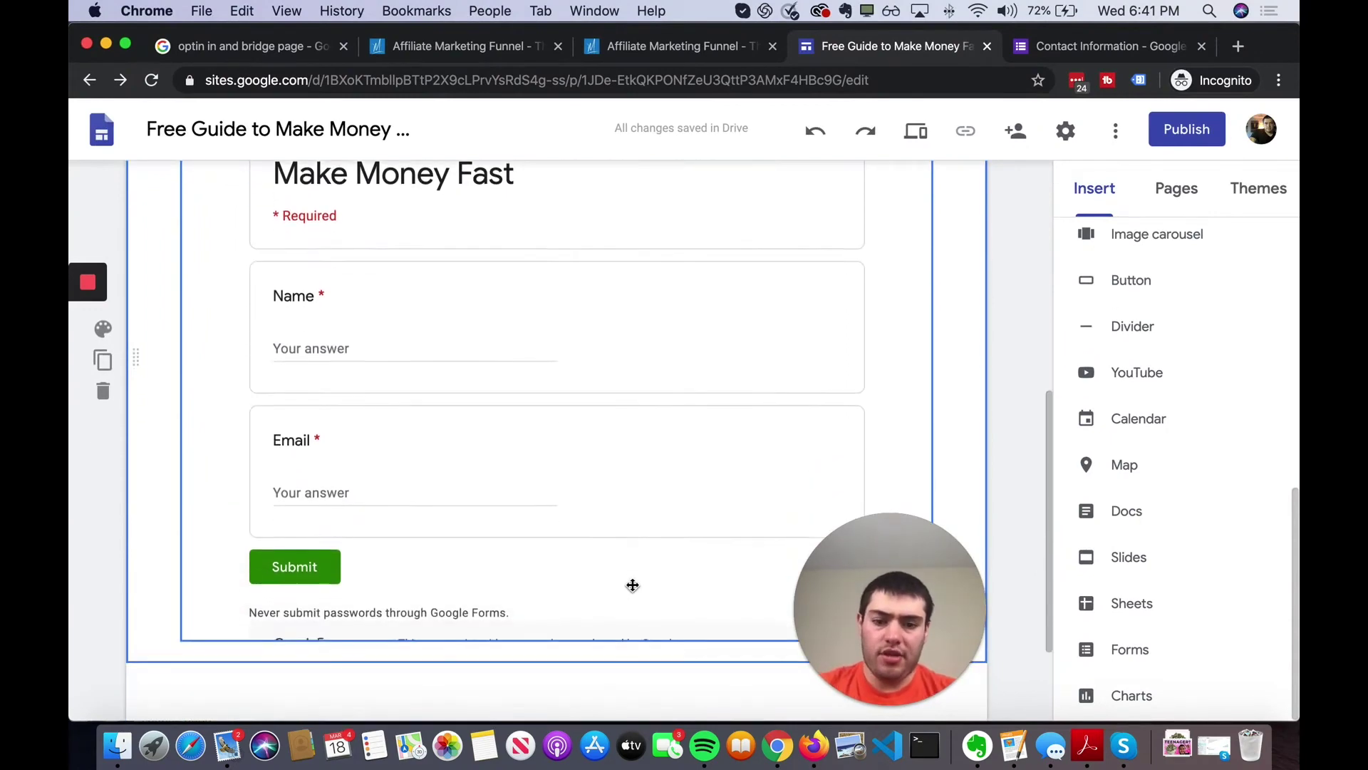
pyautogui.click(1177, 136)
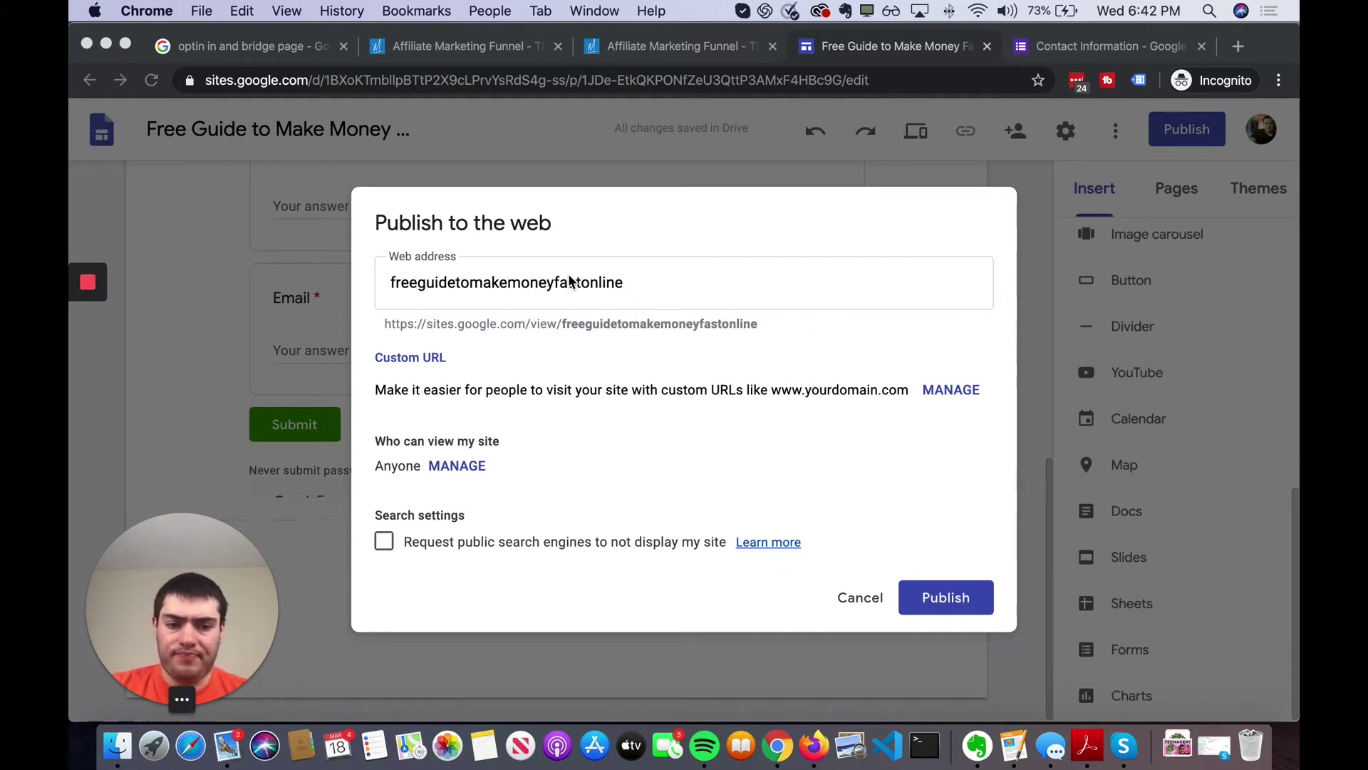
pyautogui.click(670, 279)
pyautogui.moveTo(669, 278); pyautogui.dragTo(354, 275)
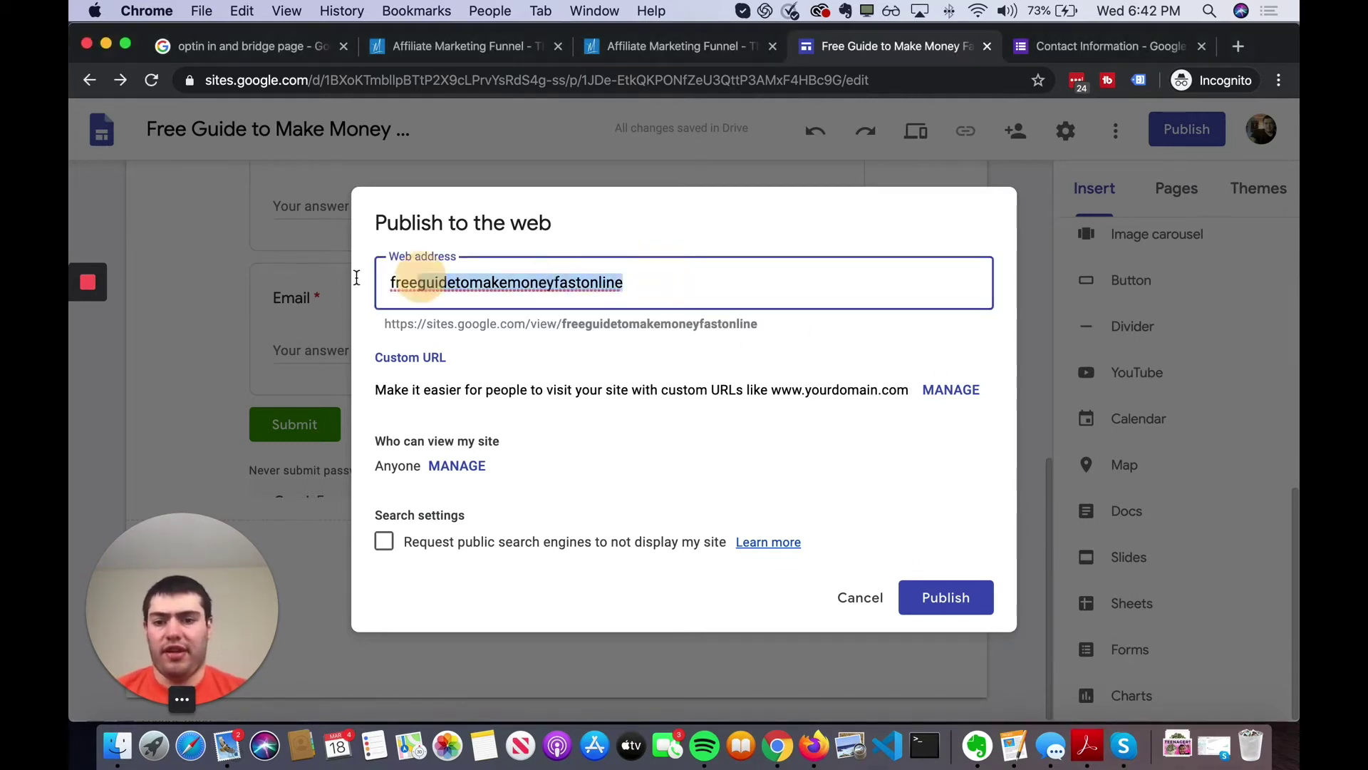
pyautogui.click(510, 276)
pyautogui.moveTo(650, 287); pyautogui.dragTo(296, 286)
pyautogui.click(508, 269)
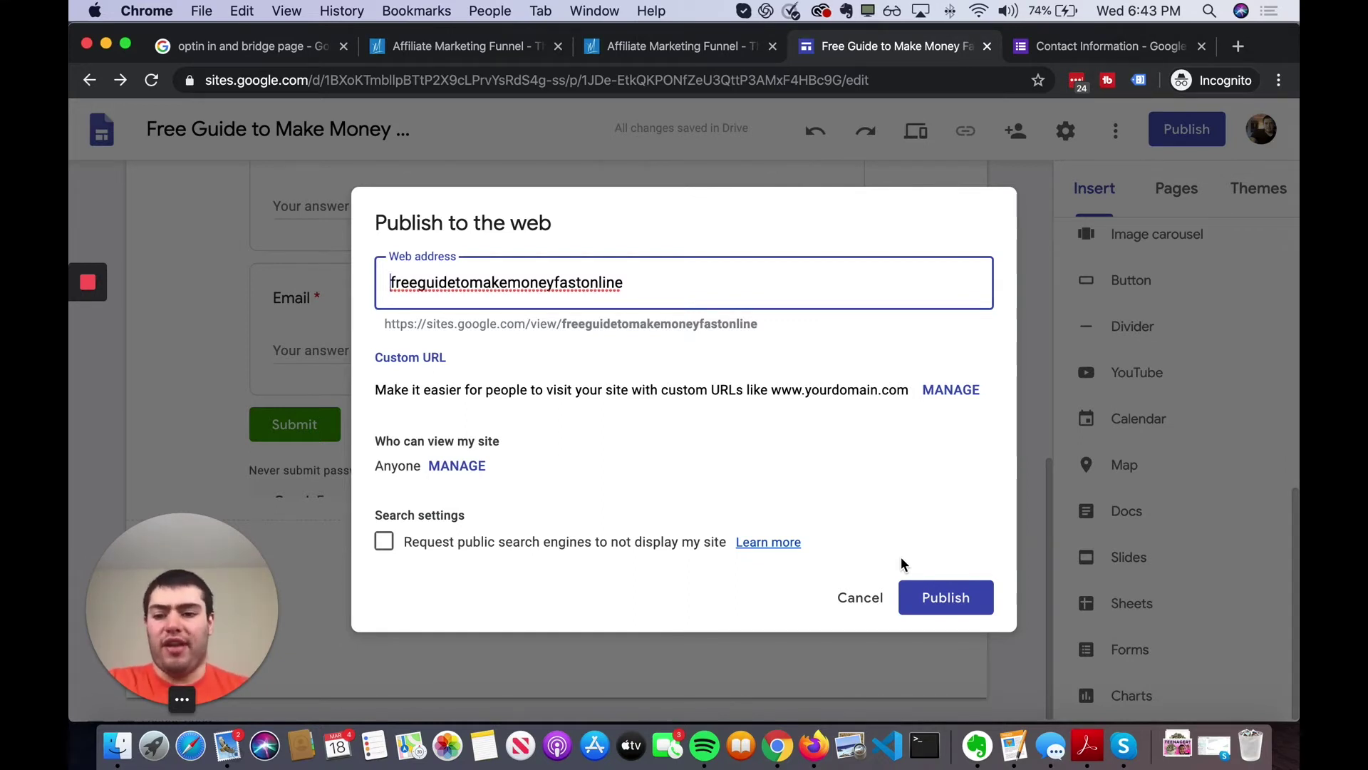
pyautogui.scroll(2, 901, 392)
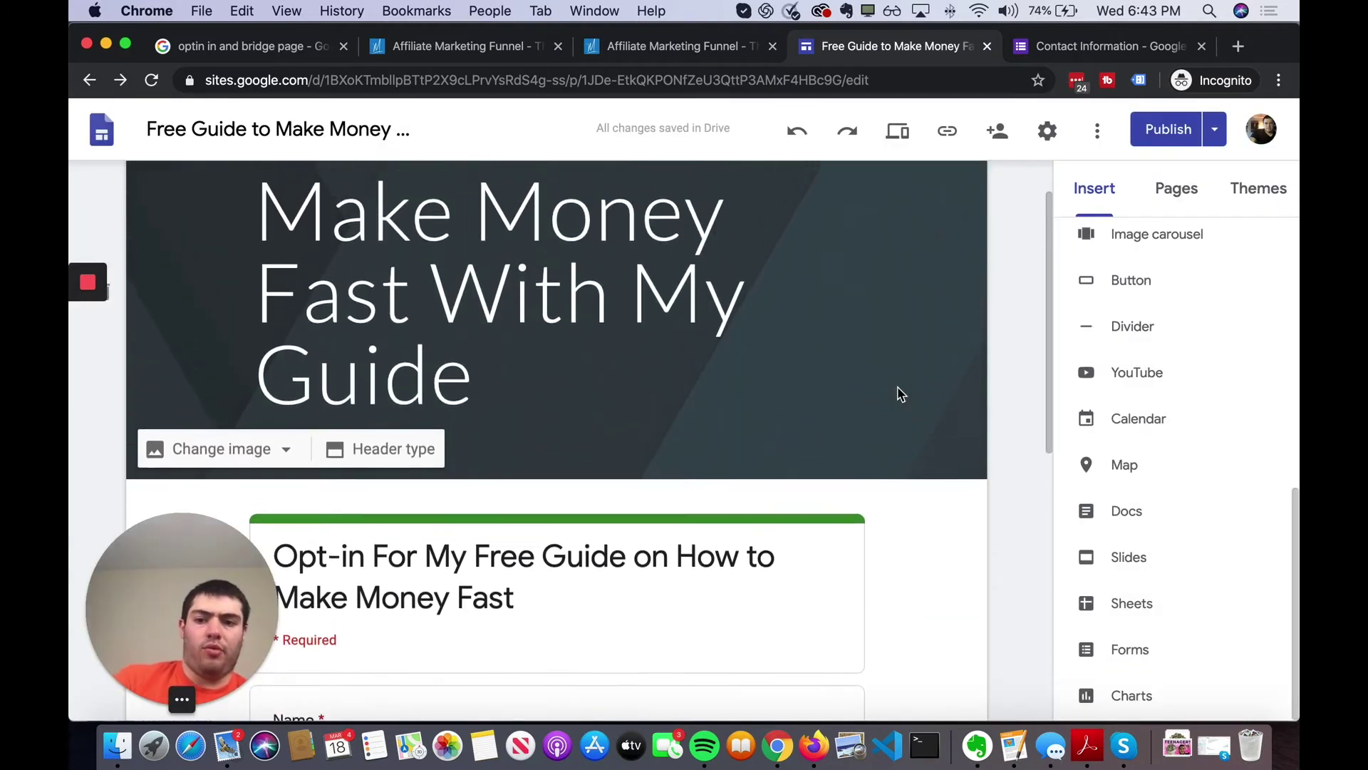
# - Add a new page named "Thank You" to the site
pyautogui.click(1176, 189)
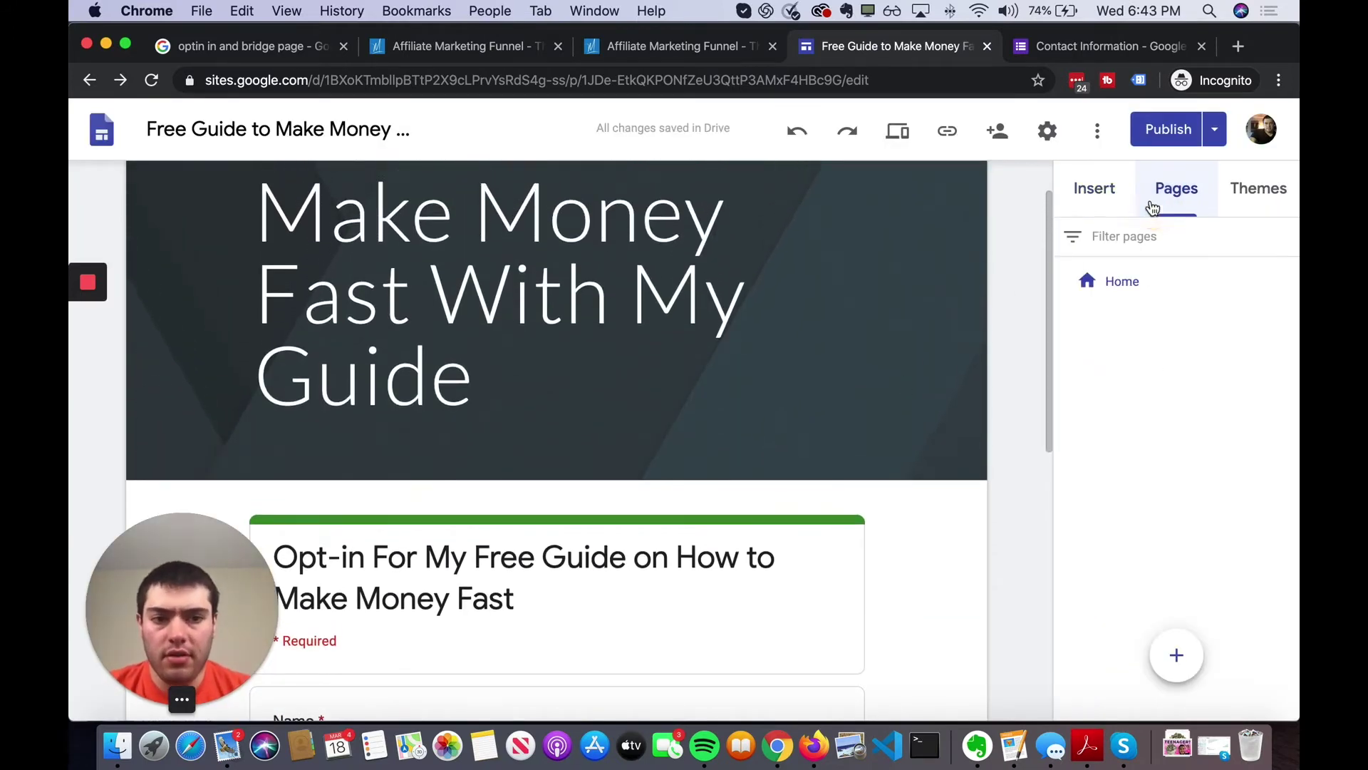
pyautogui.click(1176, 652)
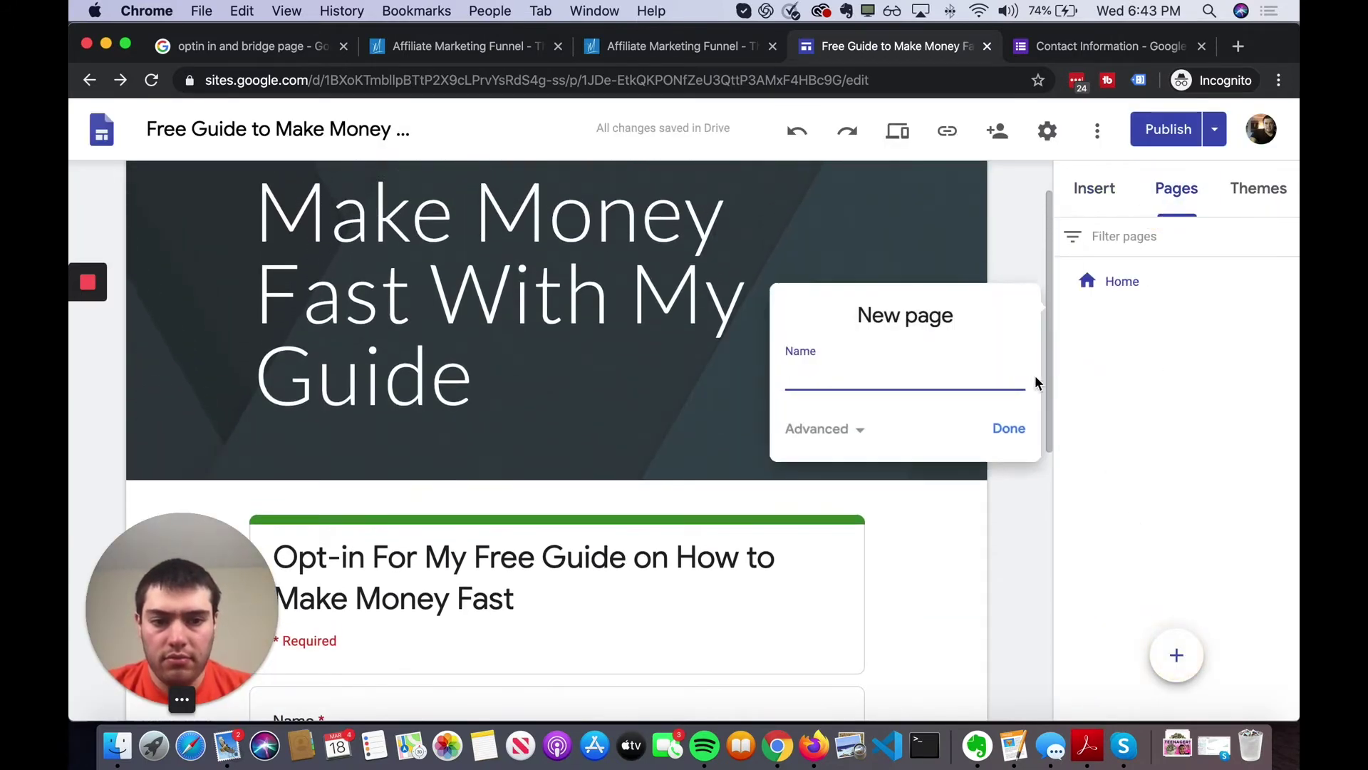
pyautogui.write('Thank You')
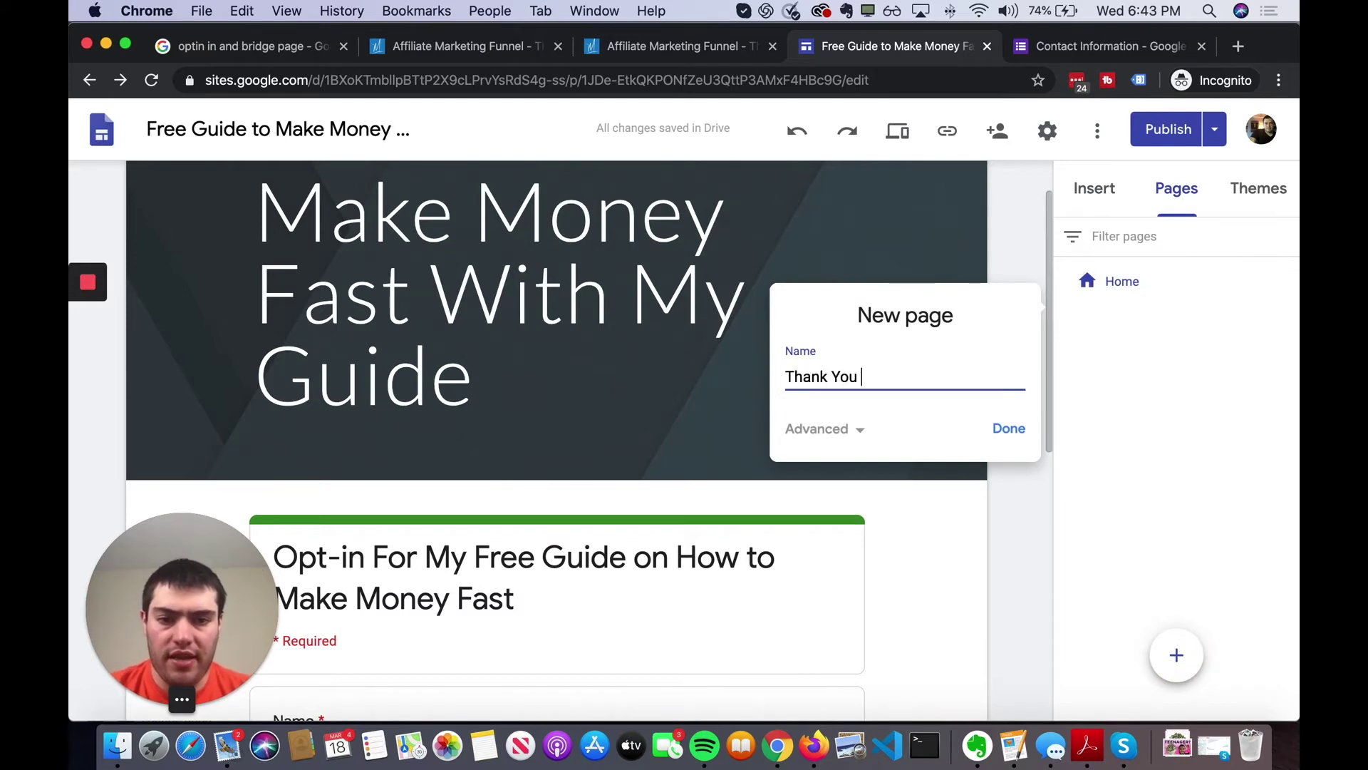
pyautogui.click(860, 427)
pyautogui.press('Return')
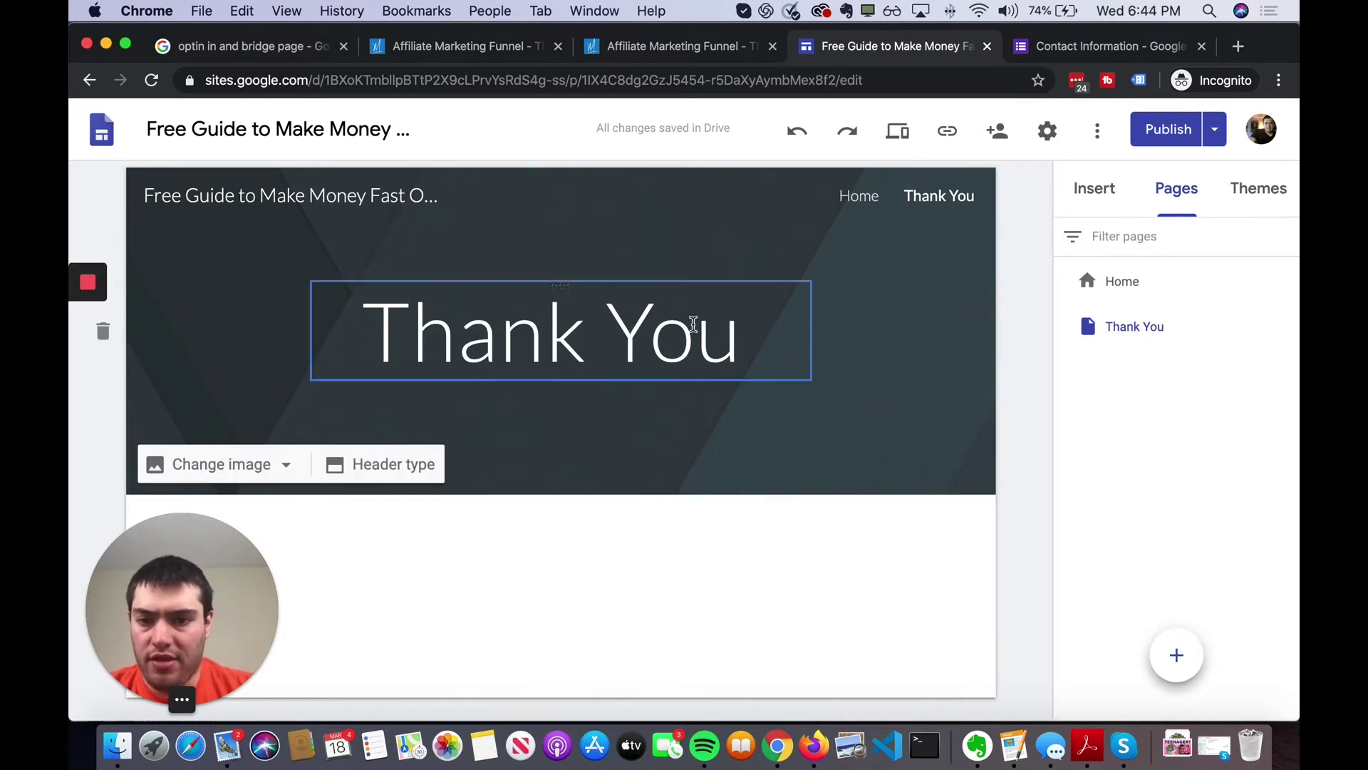
# - Add an exclamation mark to the new page's header title so it reads "Thank You!"
pyautogui.click(752, 349)
pyautogui.write('!')
pyautogui.click(660, 578)
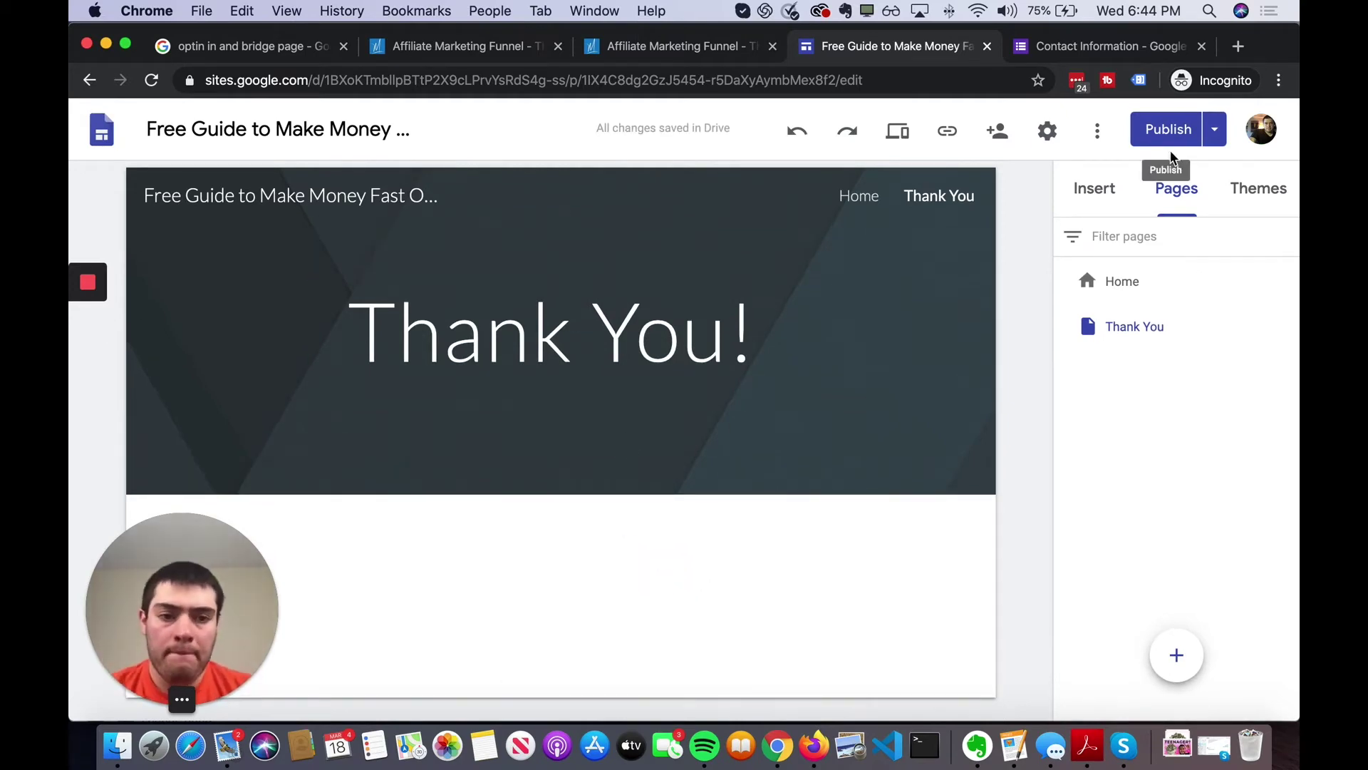
# - Examine the elements that can be inserted on the Thank You page, including the YouTube video picker
pyautogui.click(1095, 188)
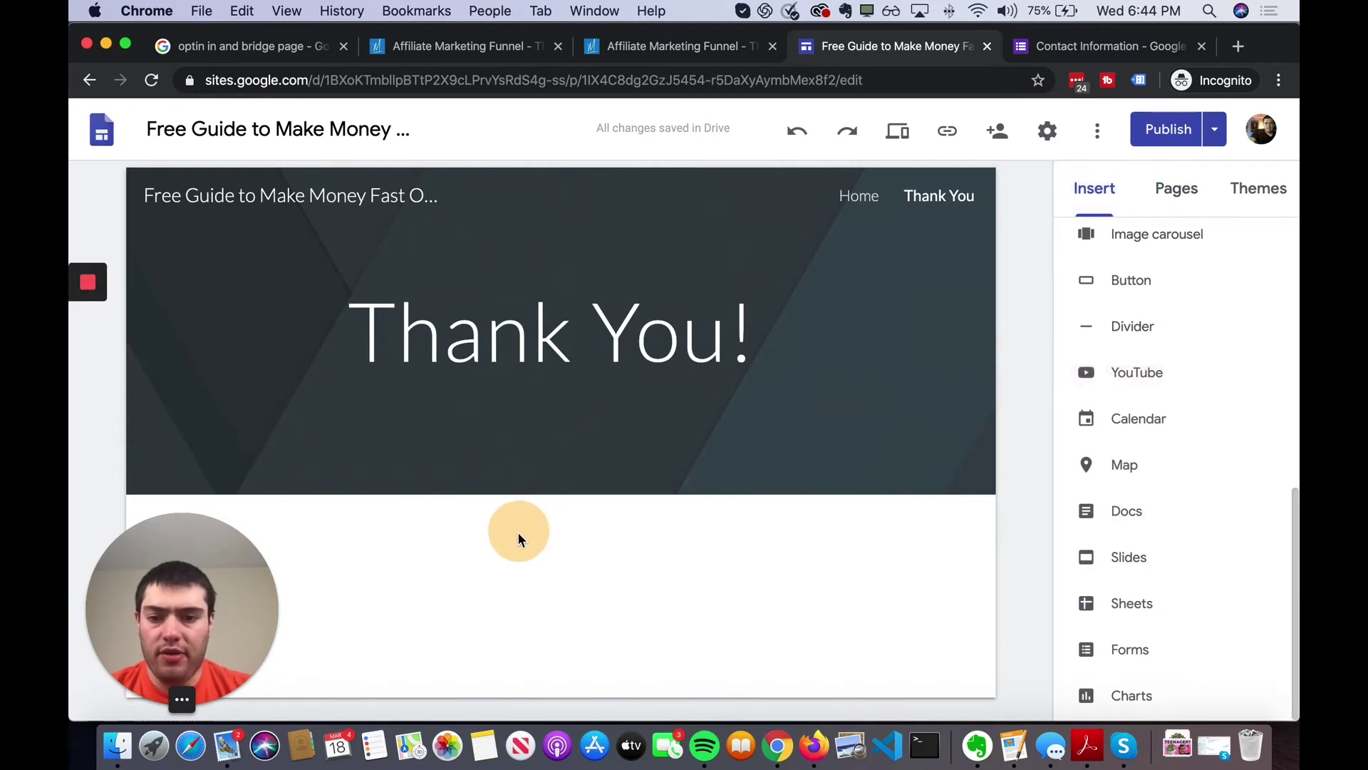
pyautogui.click(1137, 373)
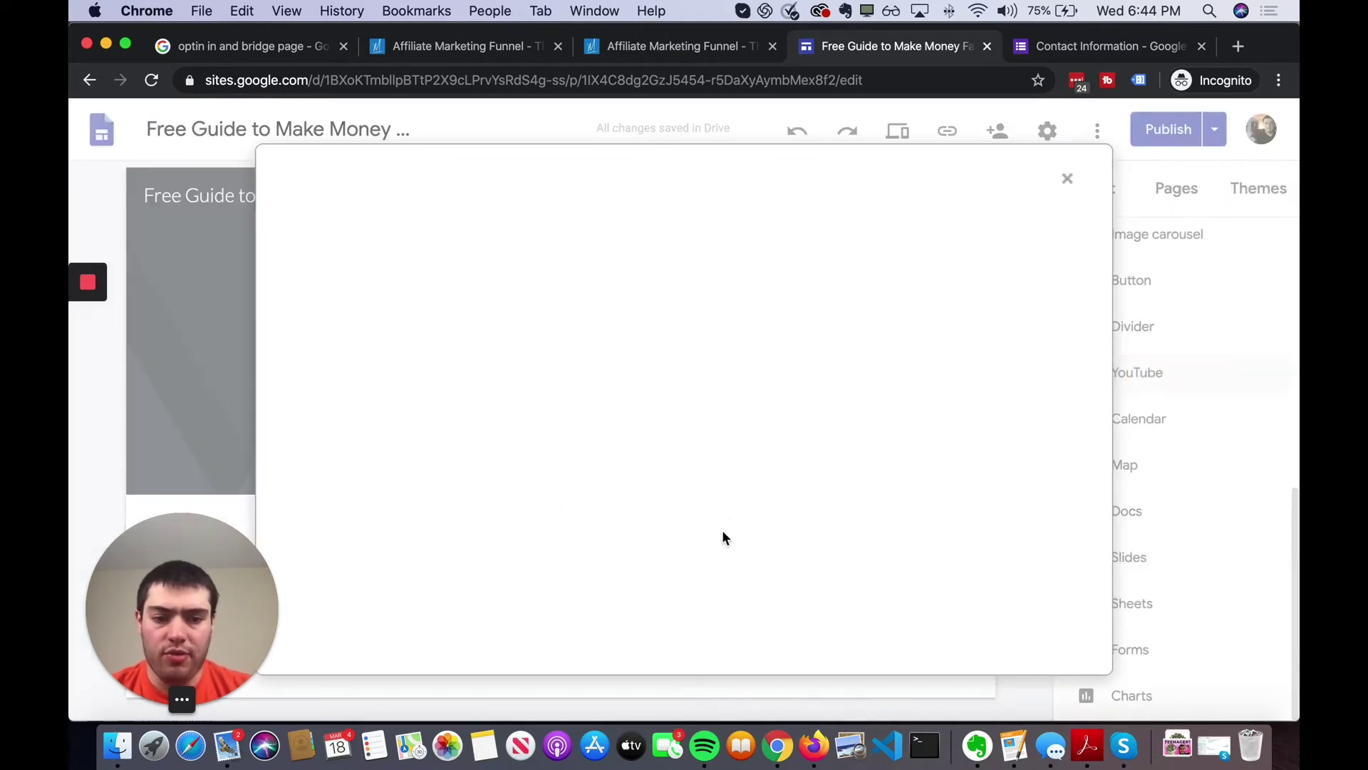
pyautogui.click(1093, 173)
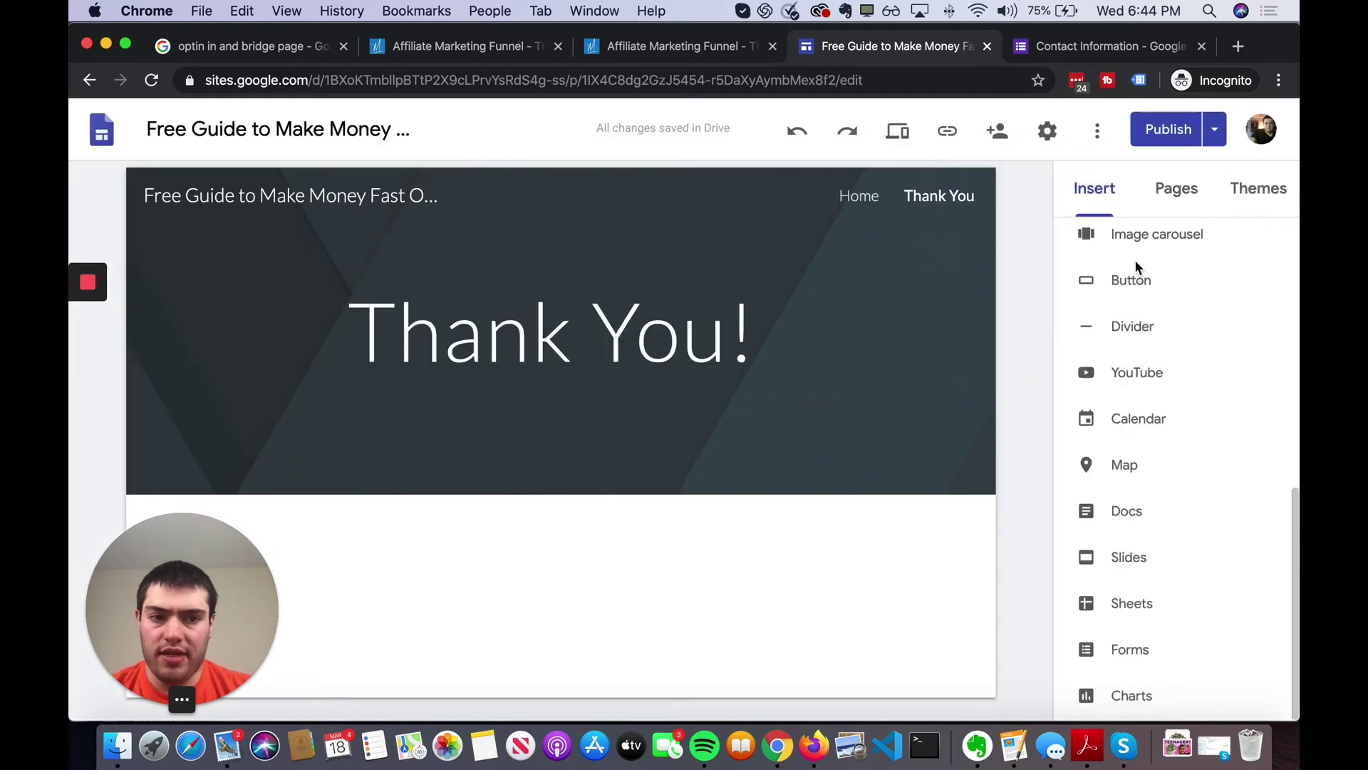
pyautogui.scroll(4, 1132, 387)
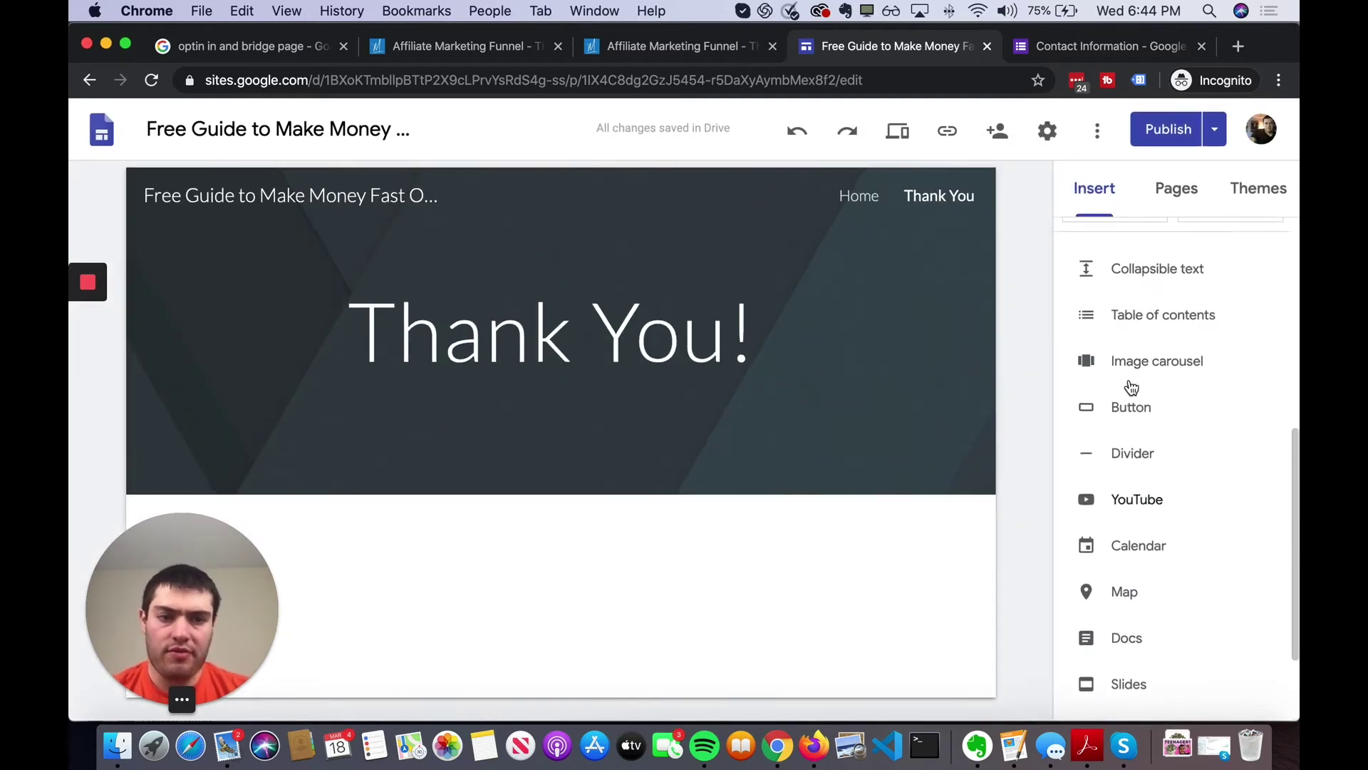
pyautogui.scroll(5, 1131, 387)
pyautogui.scroll(-9, 1131, 387)
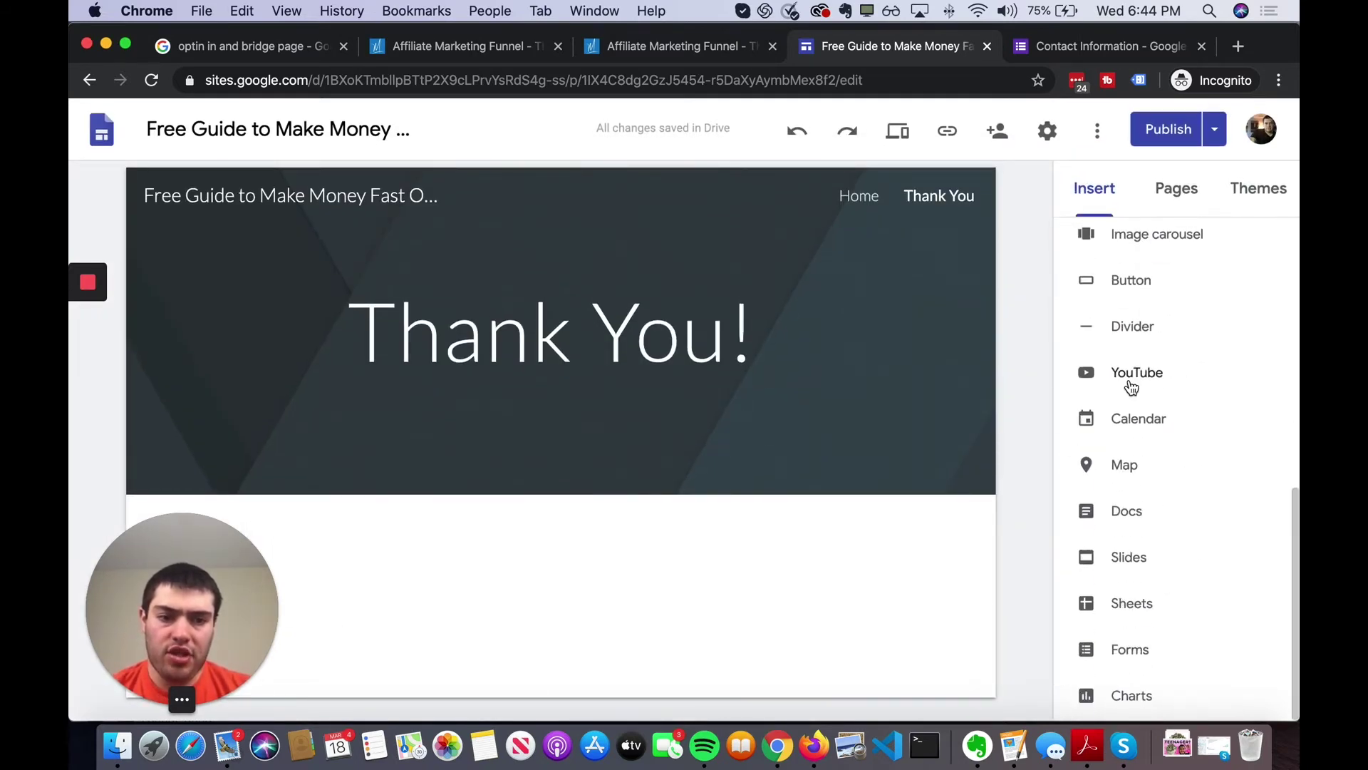
pyautogui.scroll(9, 1131, 386)
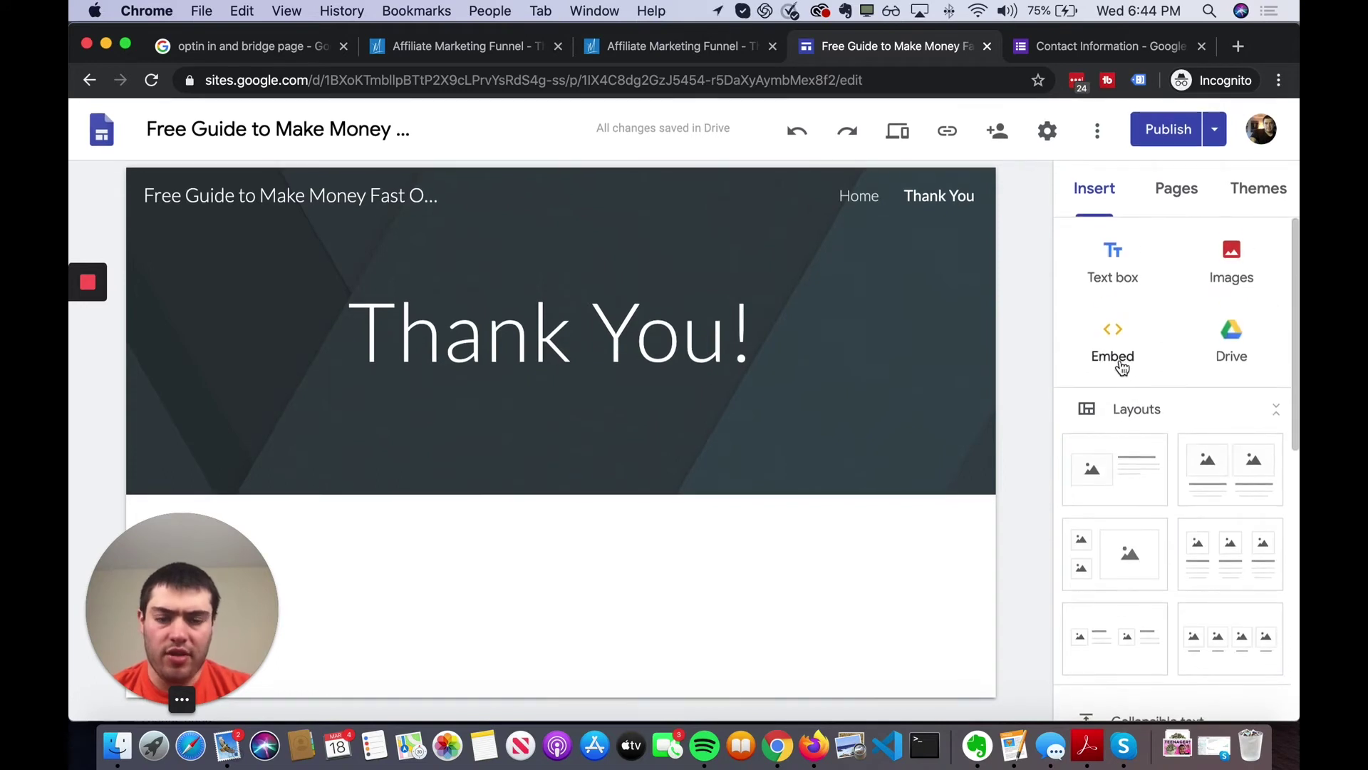
pyautogui.scroll(-1, 1122, 367)
pyautogui.scroll(1, 1122, 367)
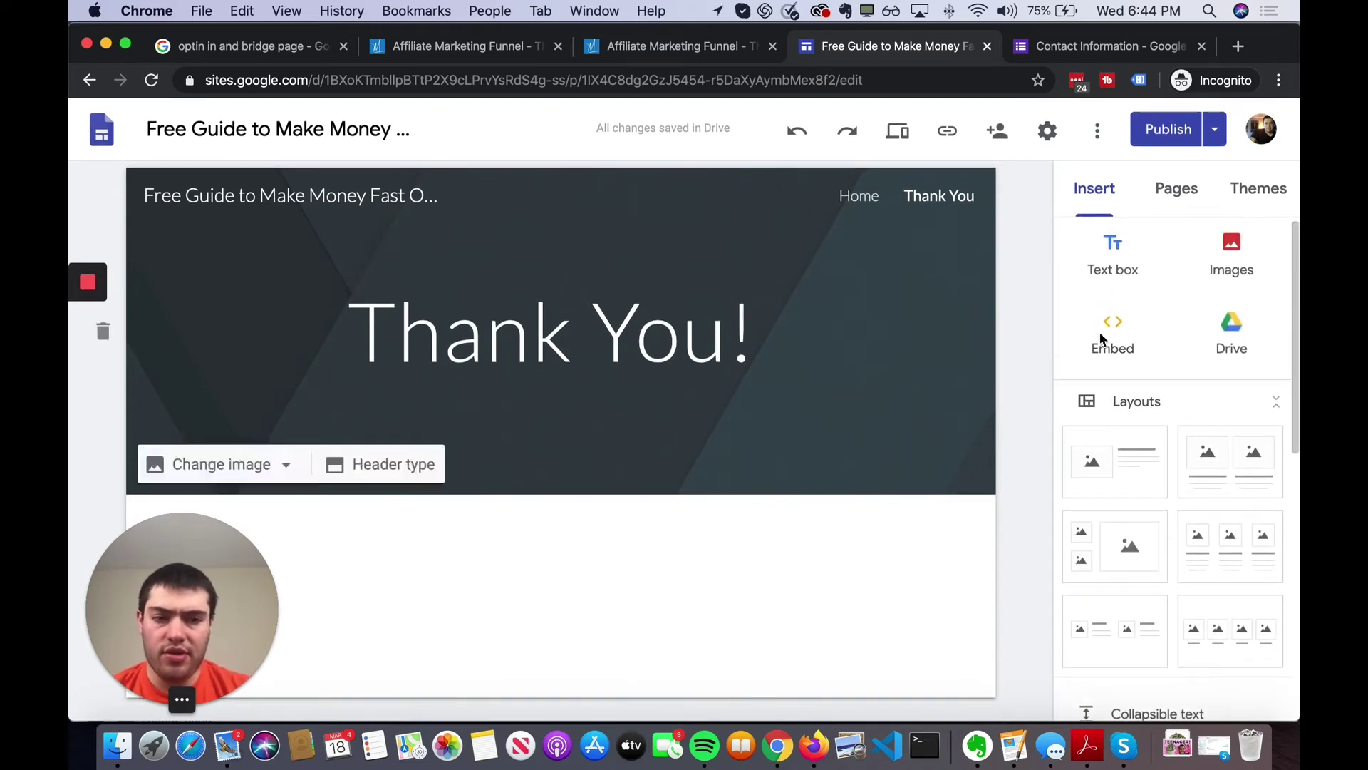
pyautogui.scroll(-8, 1126, 449)
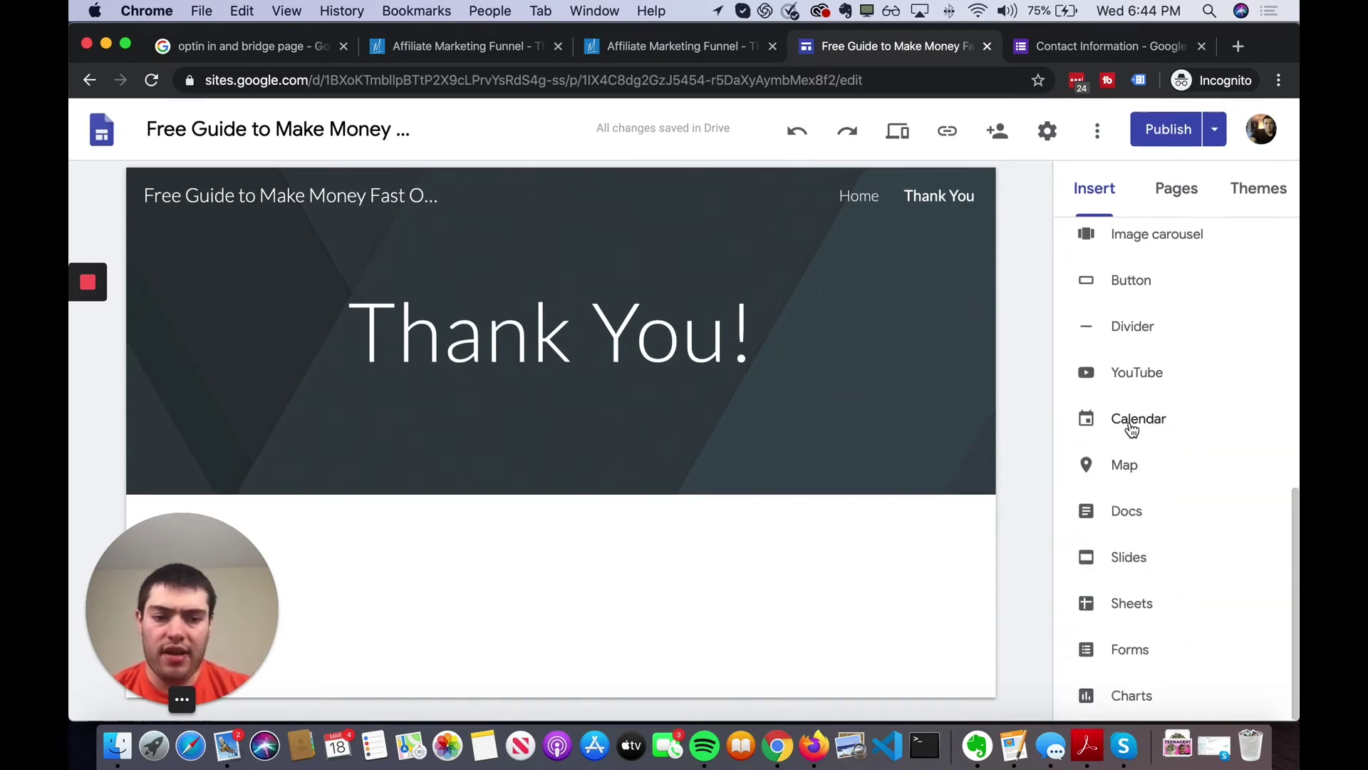
# - Check the YouTube video search and uploaded videos, plus the option to embed content by URL, without inserting anything
pyautogui.click(1132, 374)
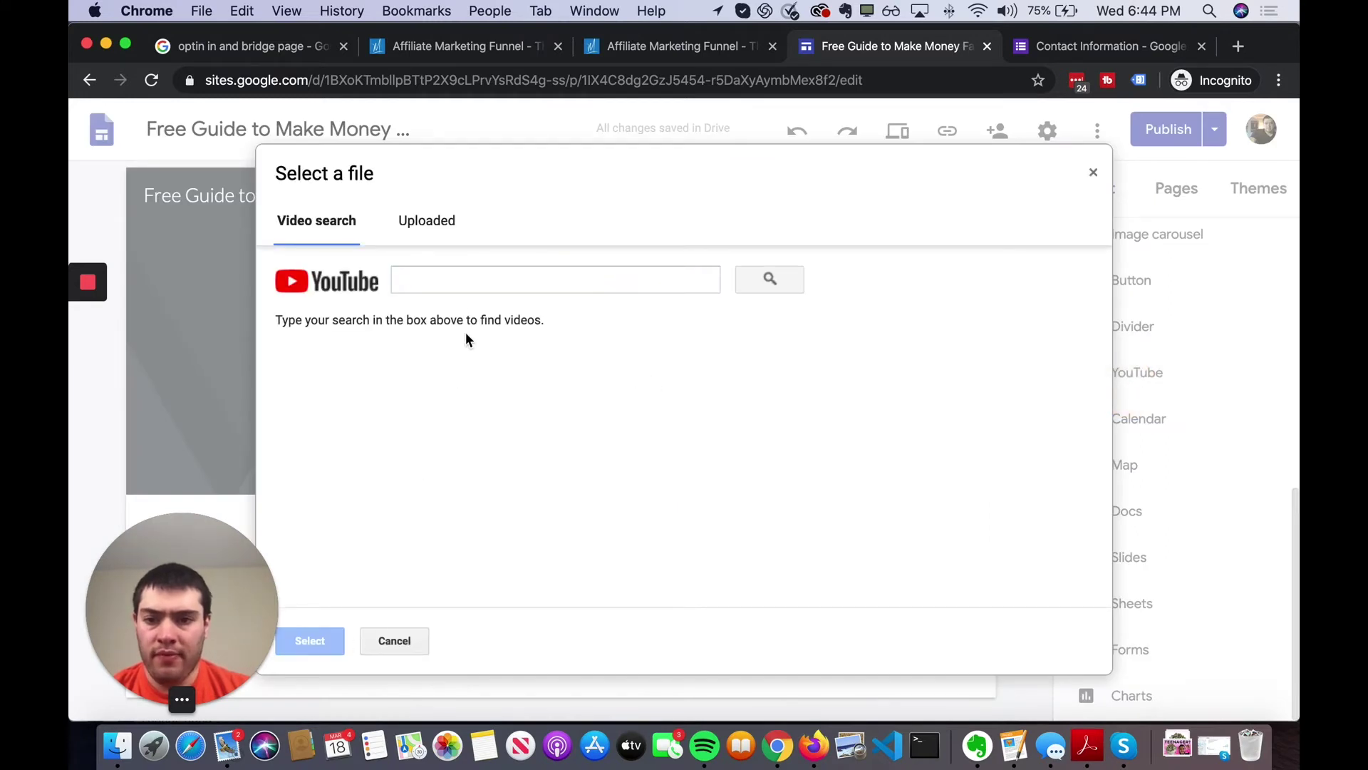
pyautogui.click(426, 222)
pyautogui.click(1093, 172)
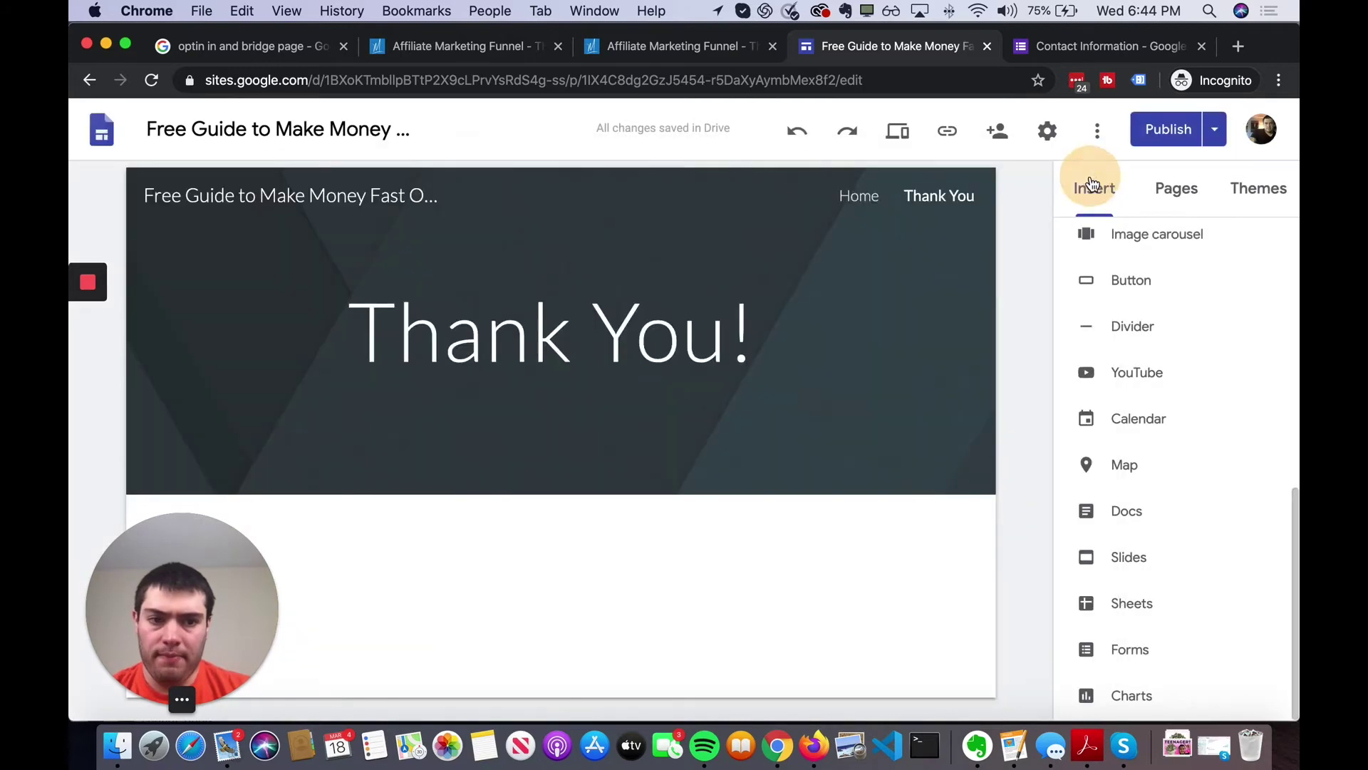
pyautogui.click(1099, 351)
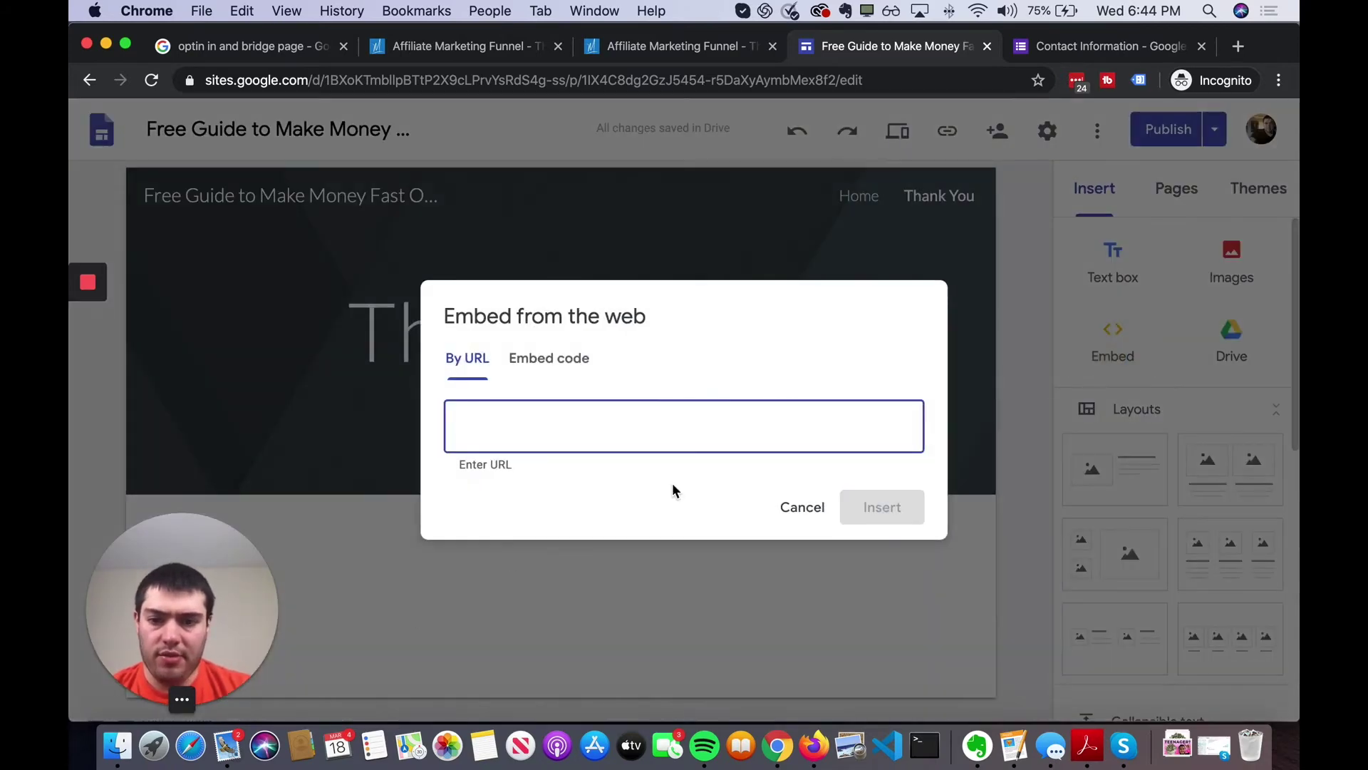
pyautogui.click(803, 507)
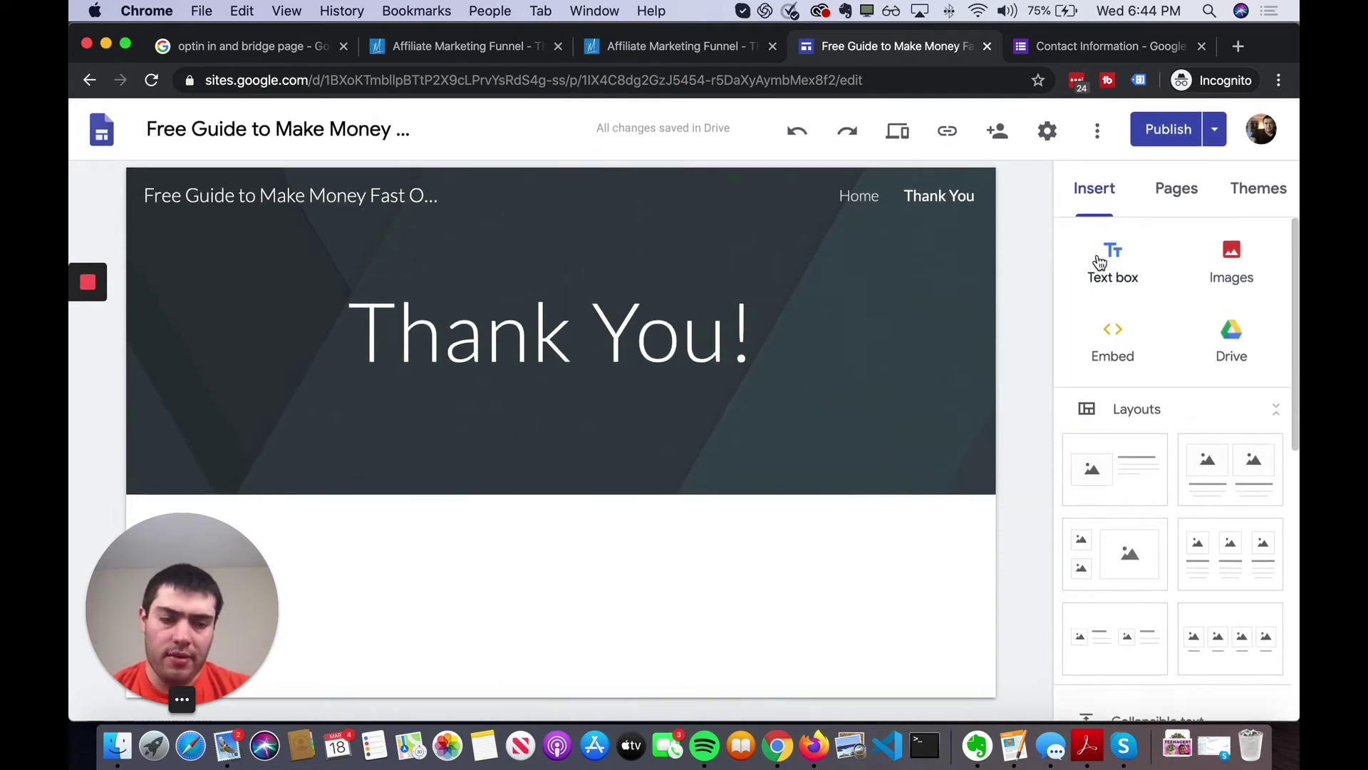
# - Insert a button named "I WANT TO MAKE MONEY FASTER" below the header on the Thank You page
pyautogui.scroll(-10, 1178, 472)
pyautogui.click(1131, 281)
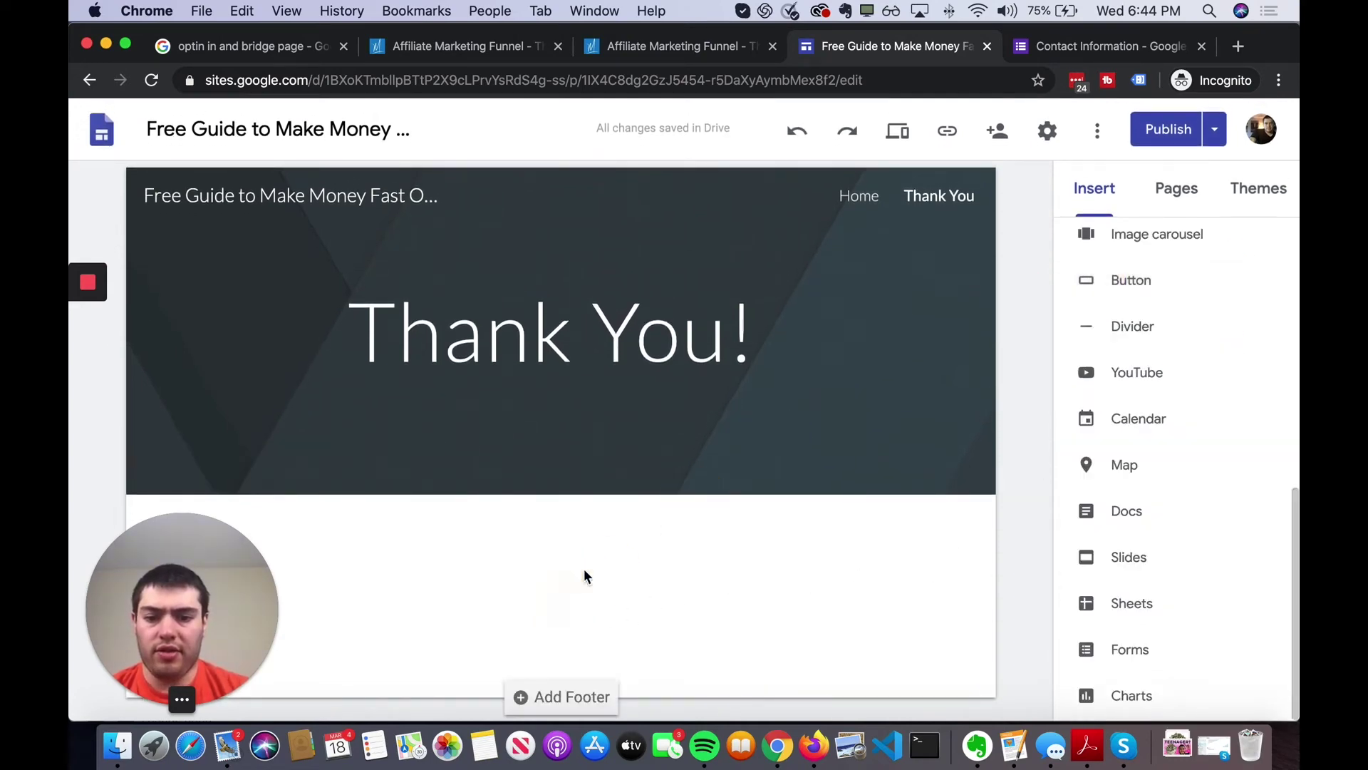
pyautogui.click(1138, 287)
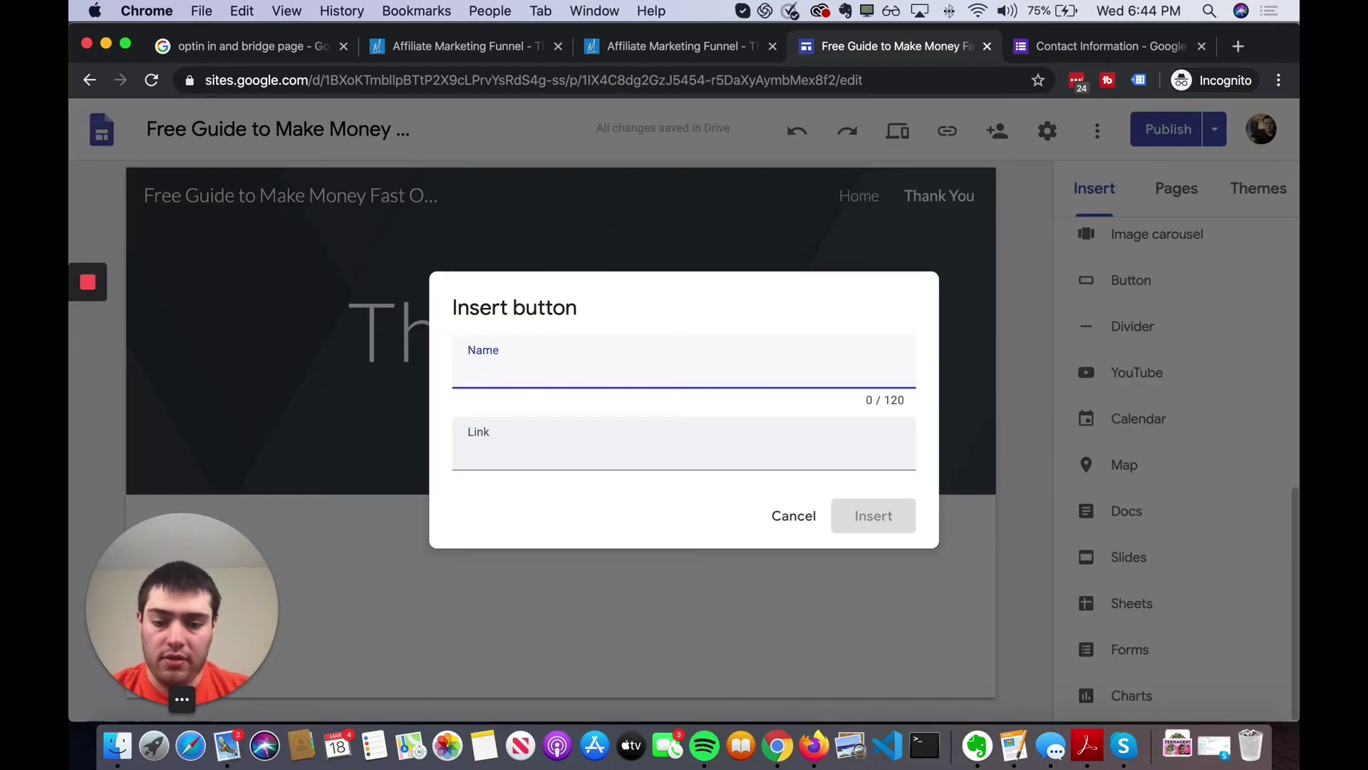
pyautogui.write('G')
pyautogui.press('BackSpace')
pyautogui.write('I WANT')
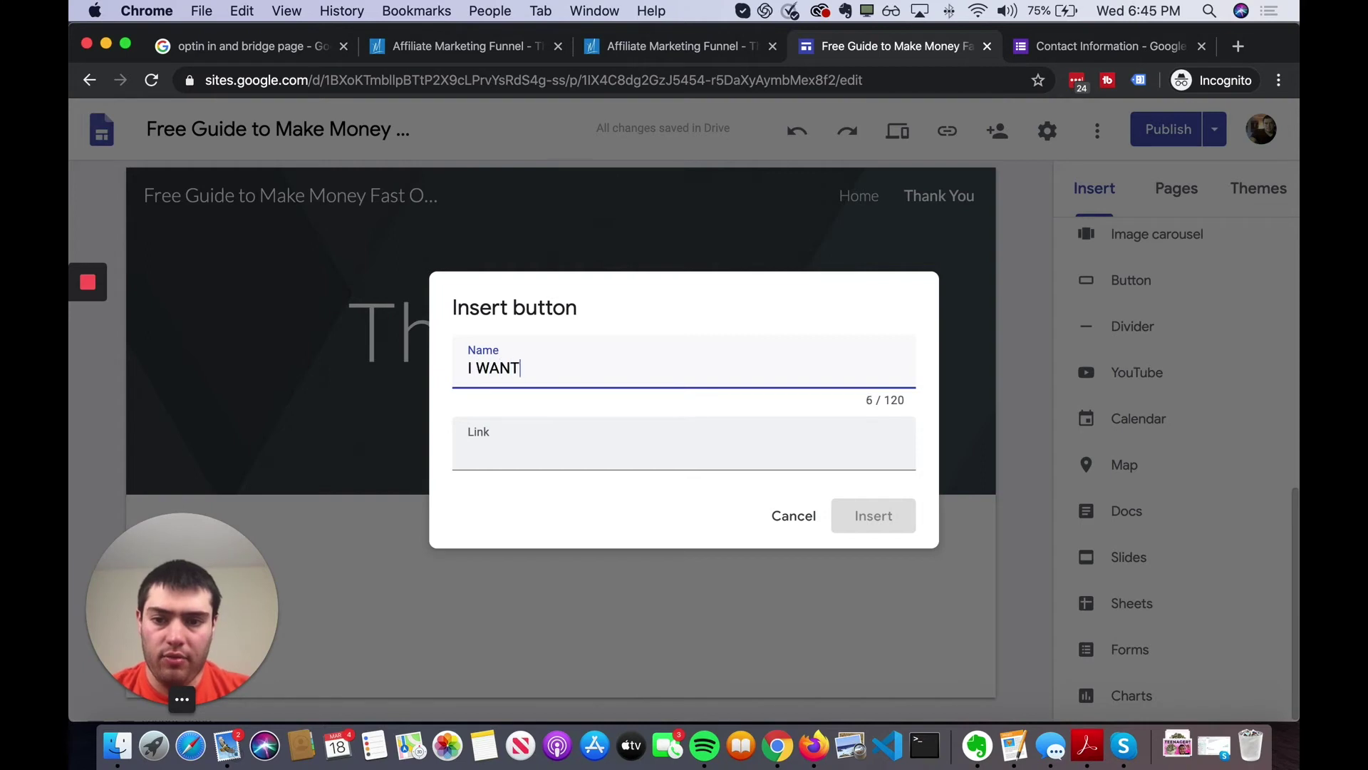
pyautogui.write(' TO AM')
pyautogui.write('MAKE ')
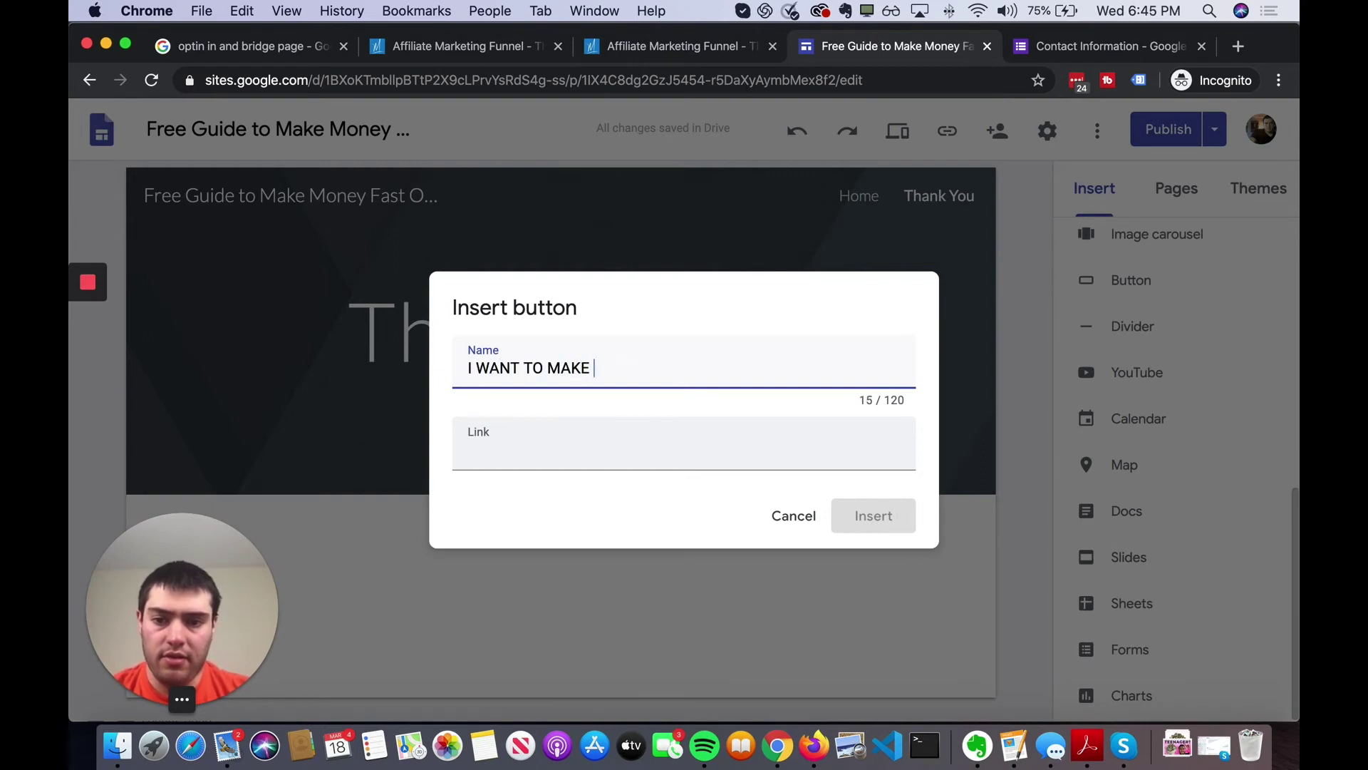
pyautogui.write('MONEY FAS')
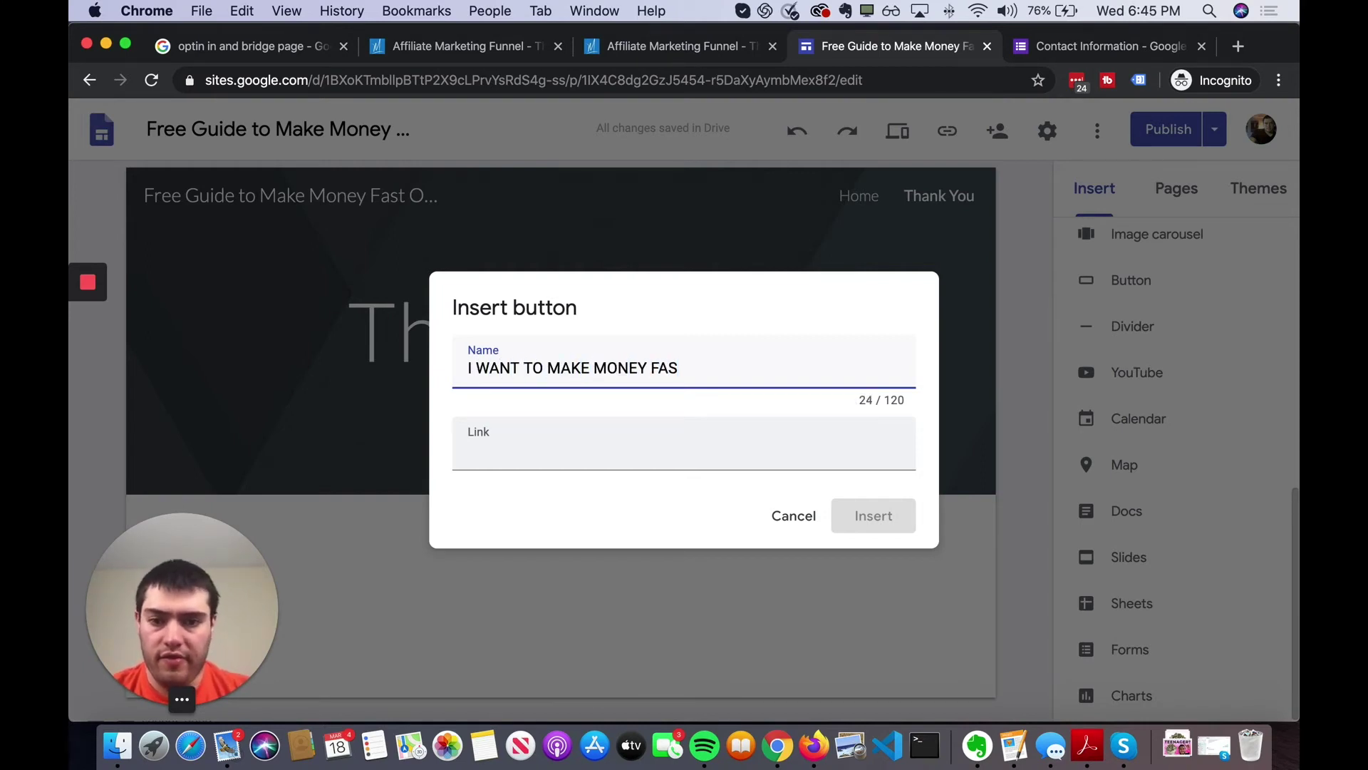
pyautogui.write('T')
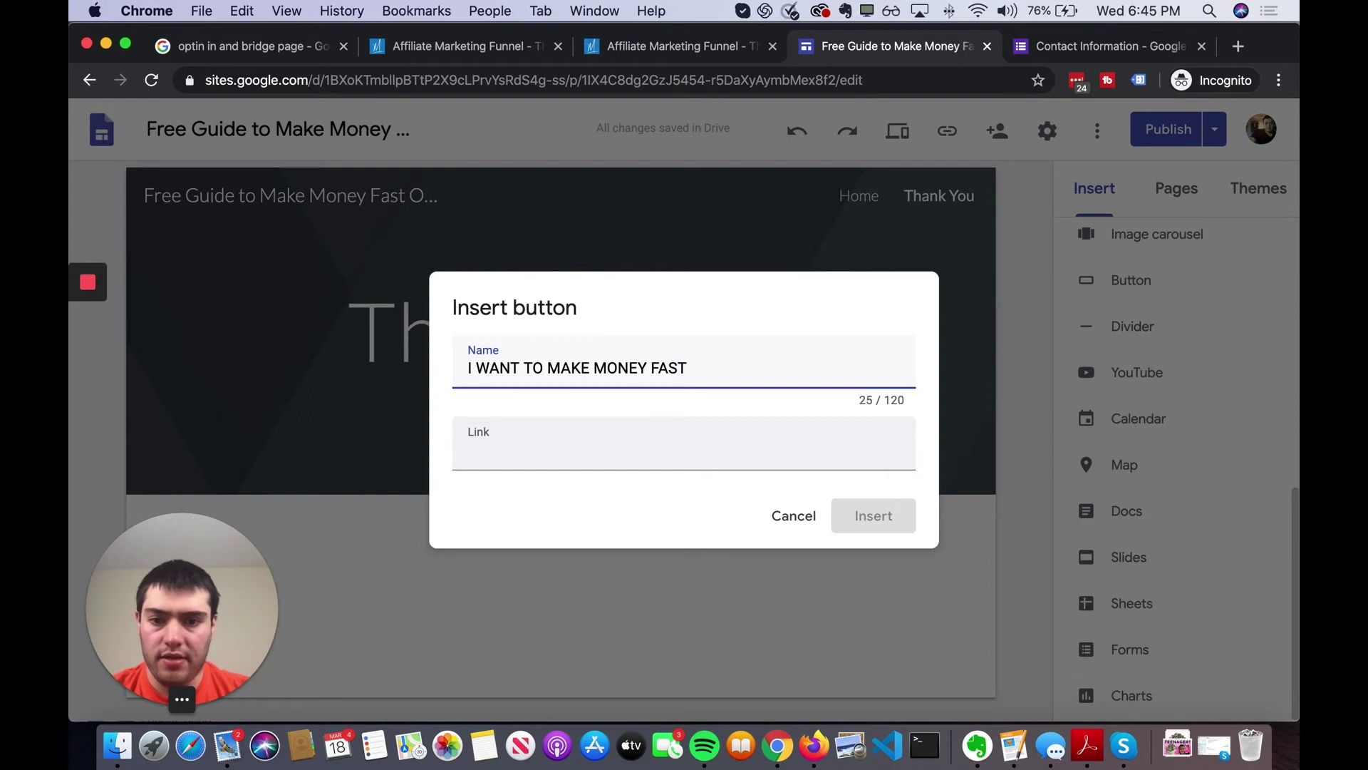
pyautogui.write('ER')
pyautogui.click(781, 449)
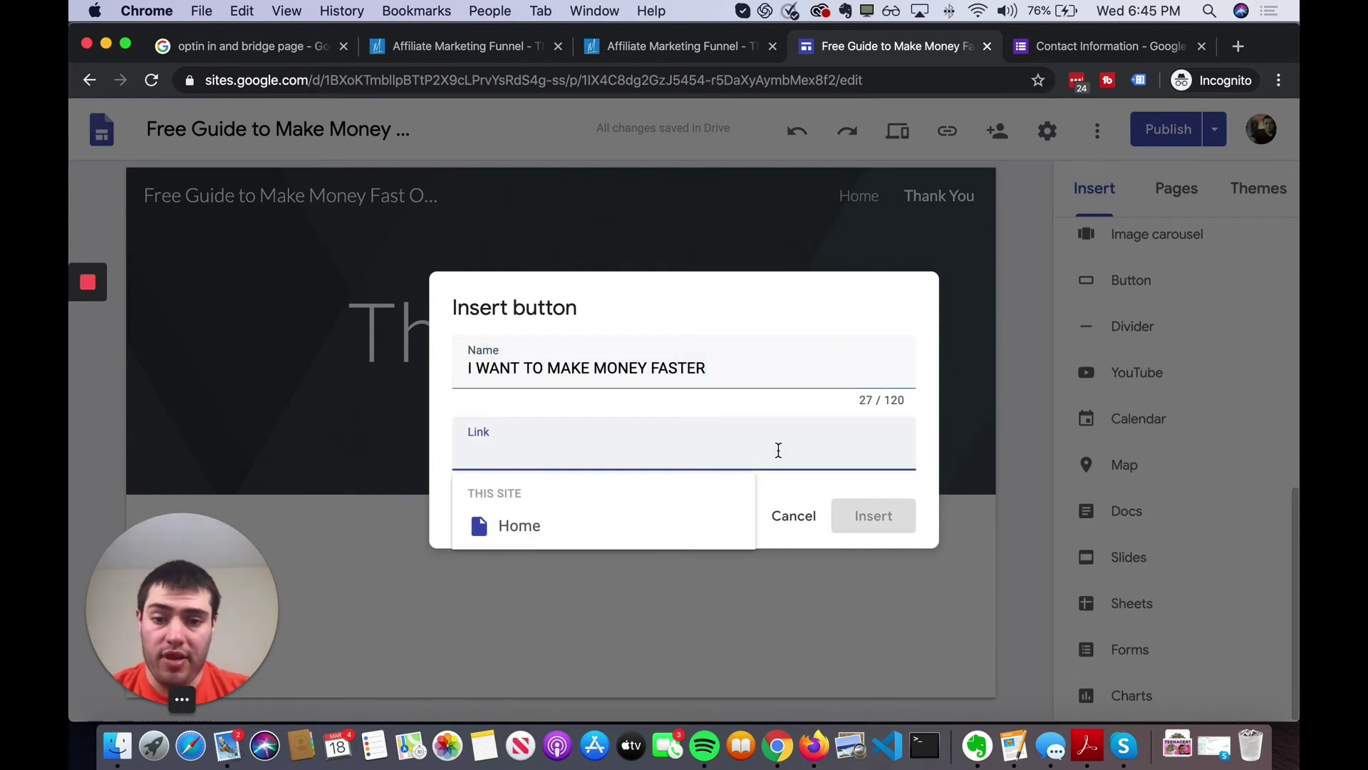
pyautogui.click(874, 515)
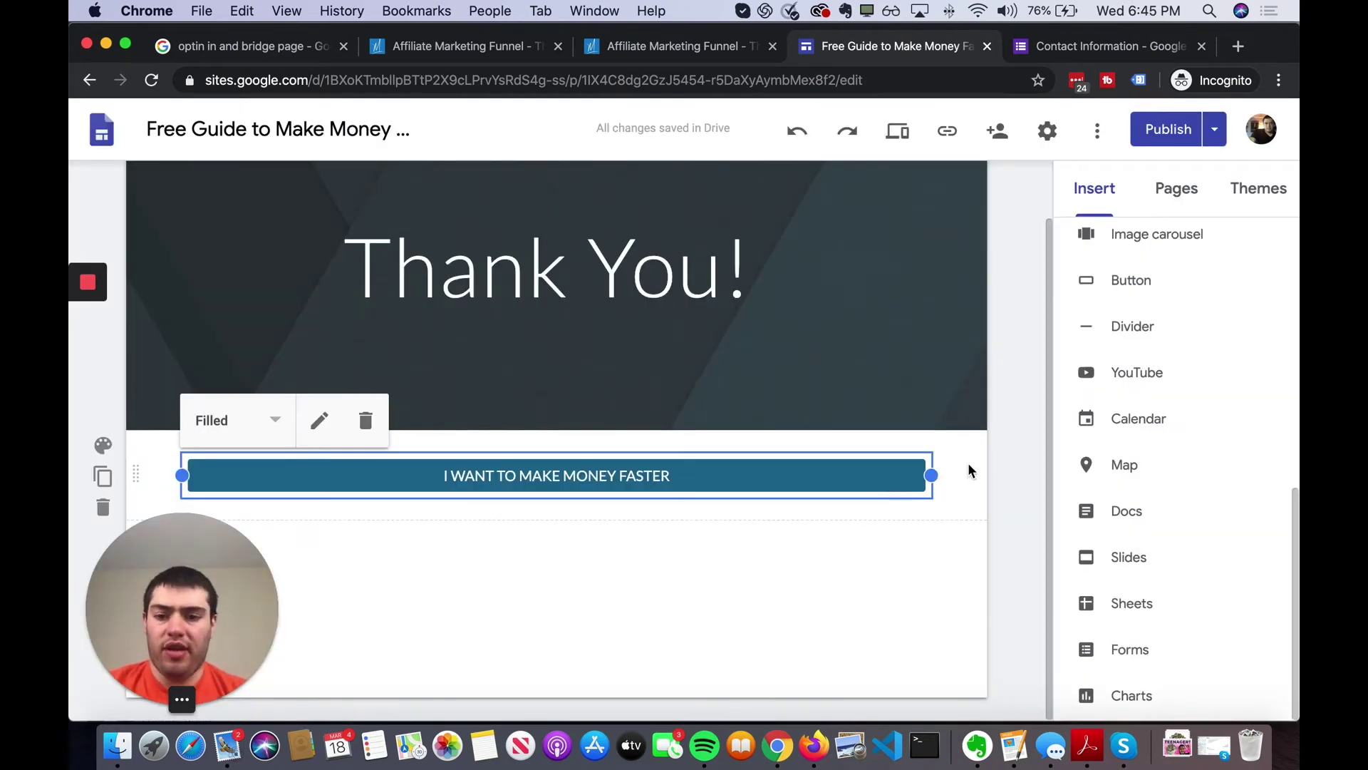
pyautogui.moveTo(931, 475); pyautogui.dragTo(953, 473)
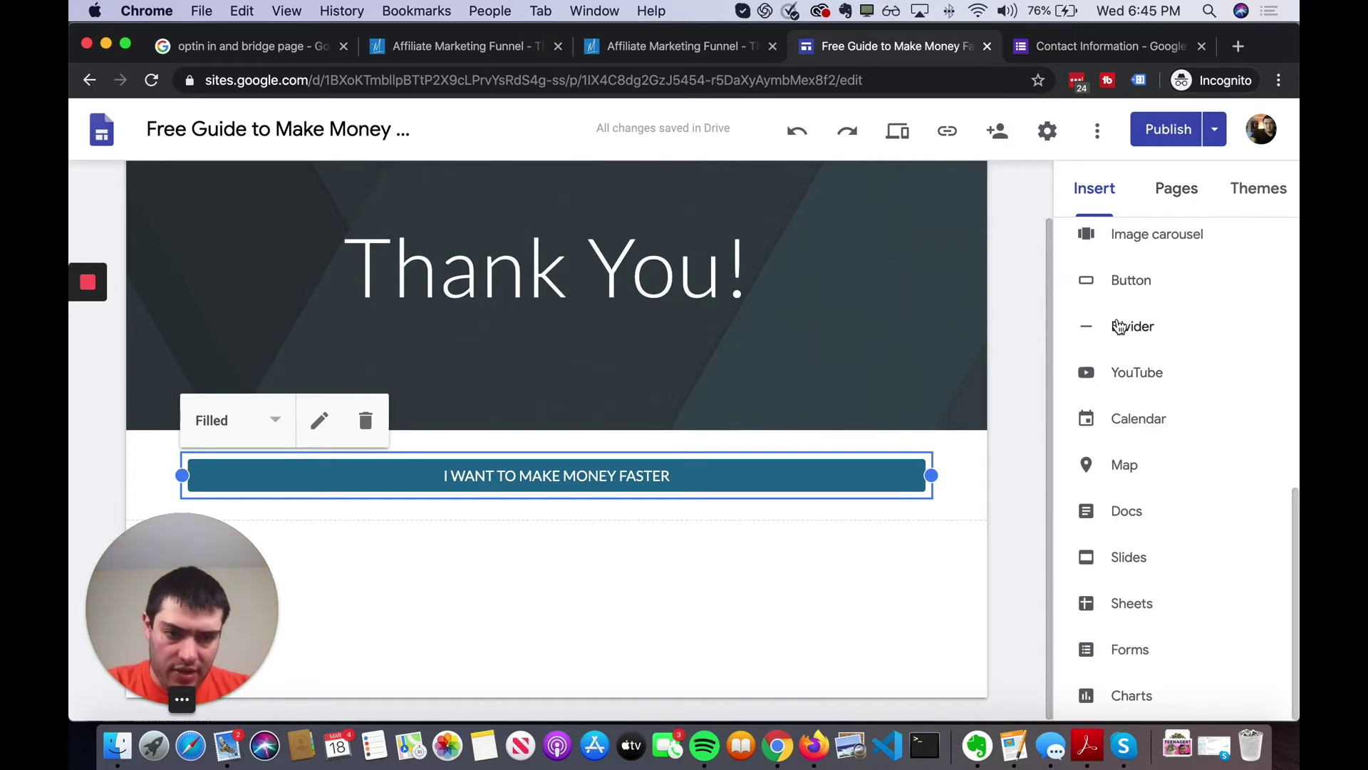
# - Add a text box between the "Thank You!" header and the button
pyautogui.scroll(3, 1112, 591)
pyautogui.scroll(10, 1084, 617)
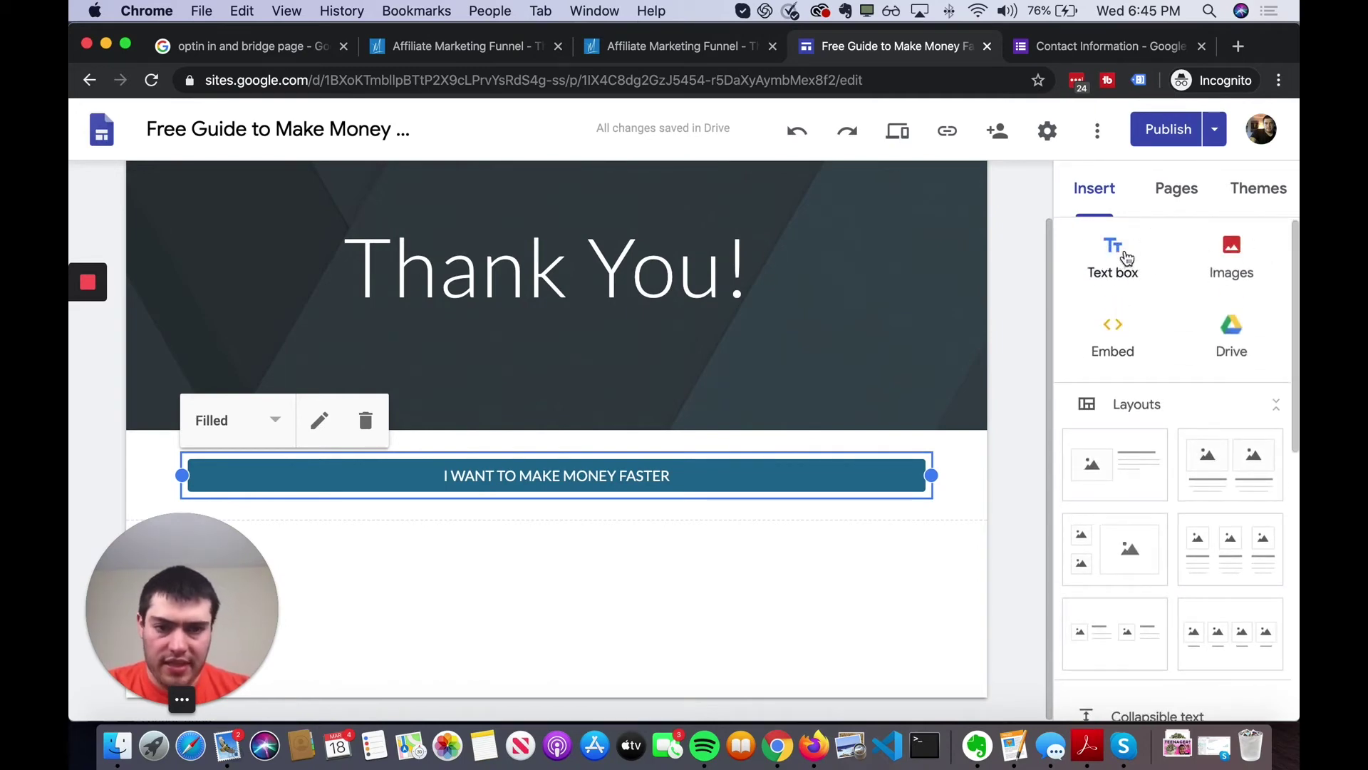
pyautogui.moveTo(1121, 254); pyautogui.dragTo(571, 439)
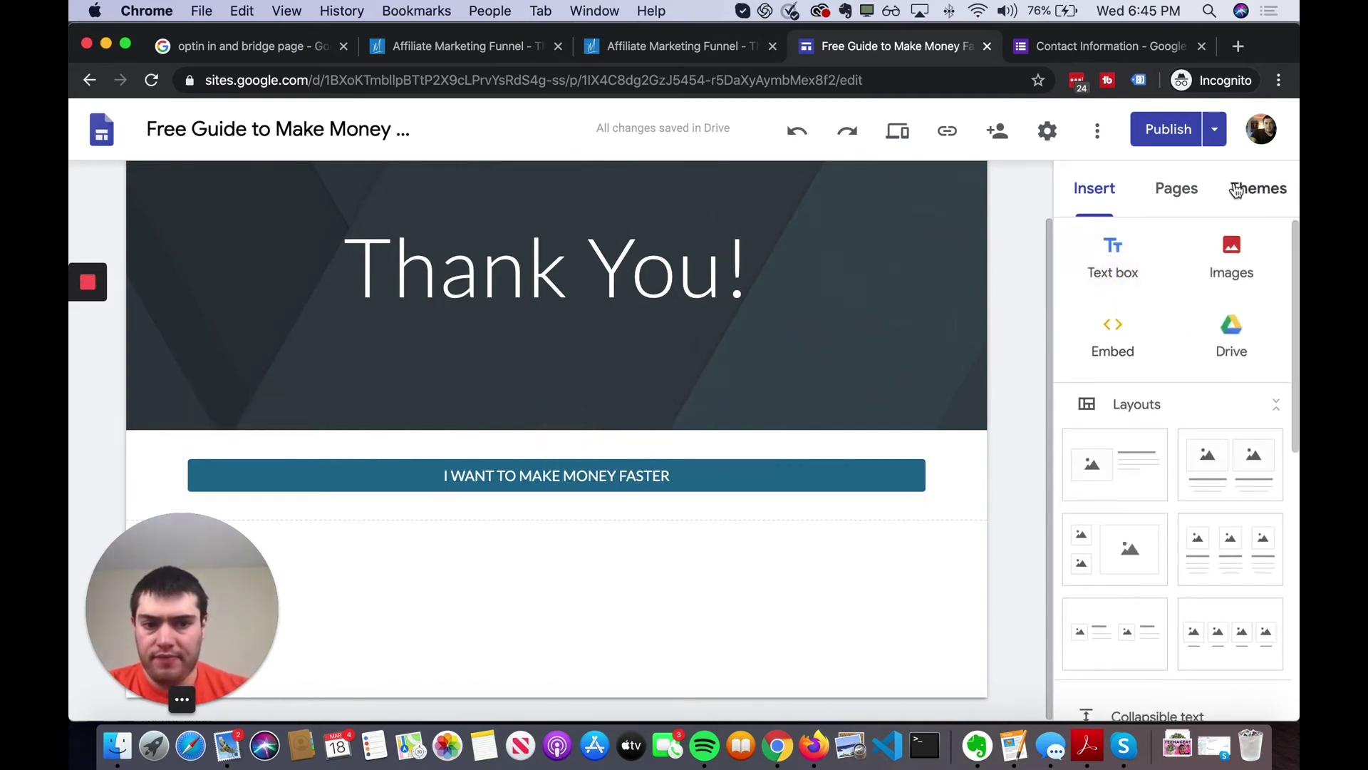
pyautogui.click(522, 424)
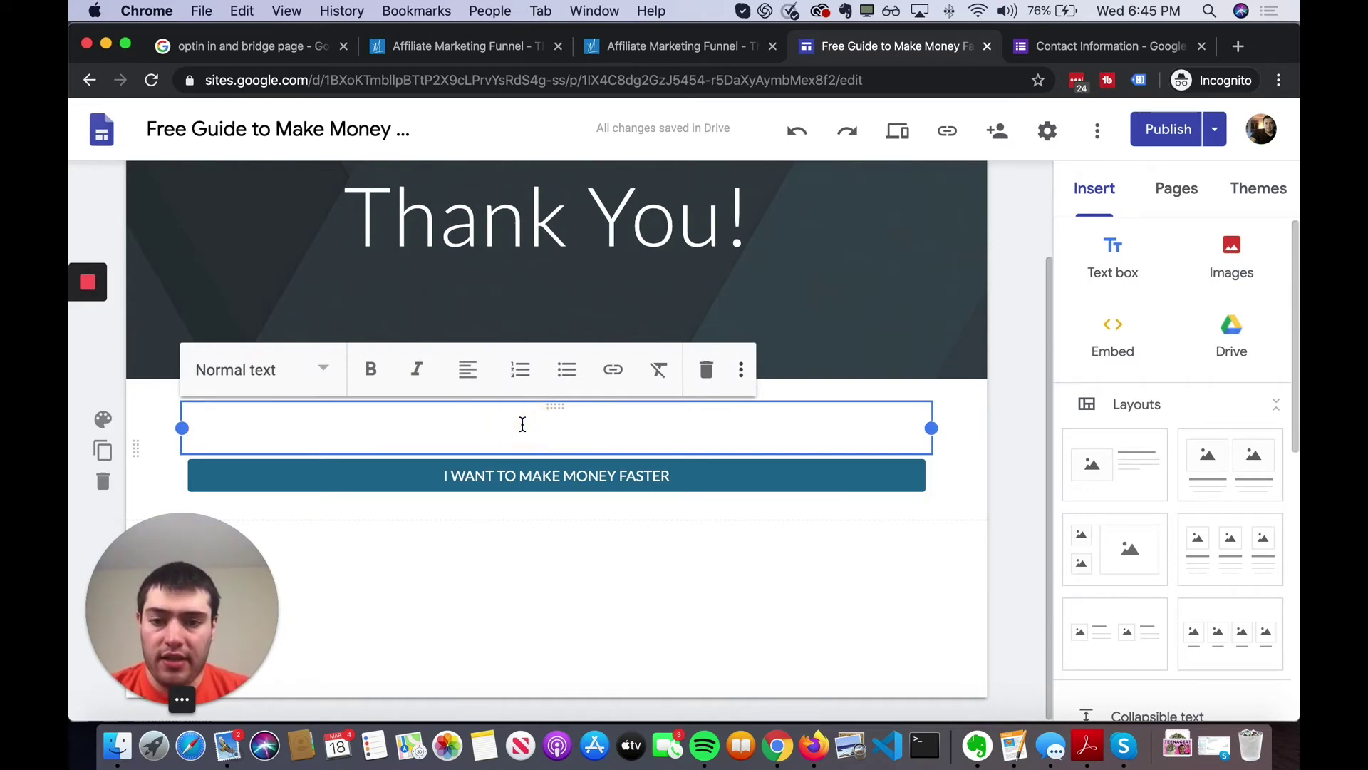
pyautogui.write('Click the button be')
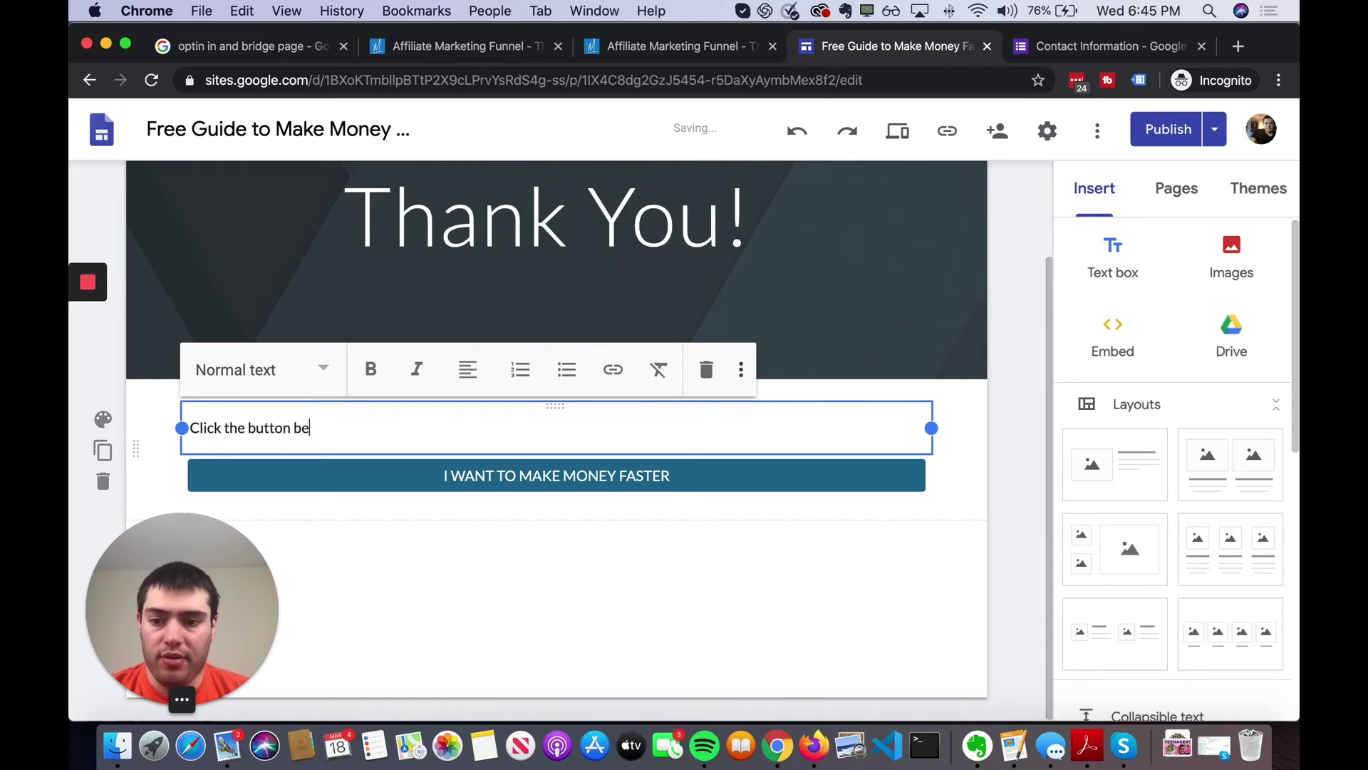
pyautogui.write('low to get 1-1')
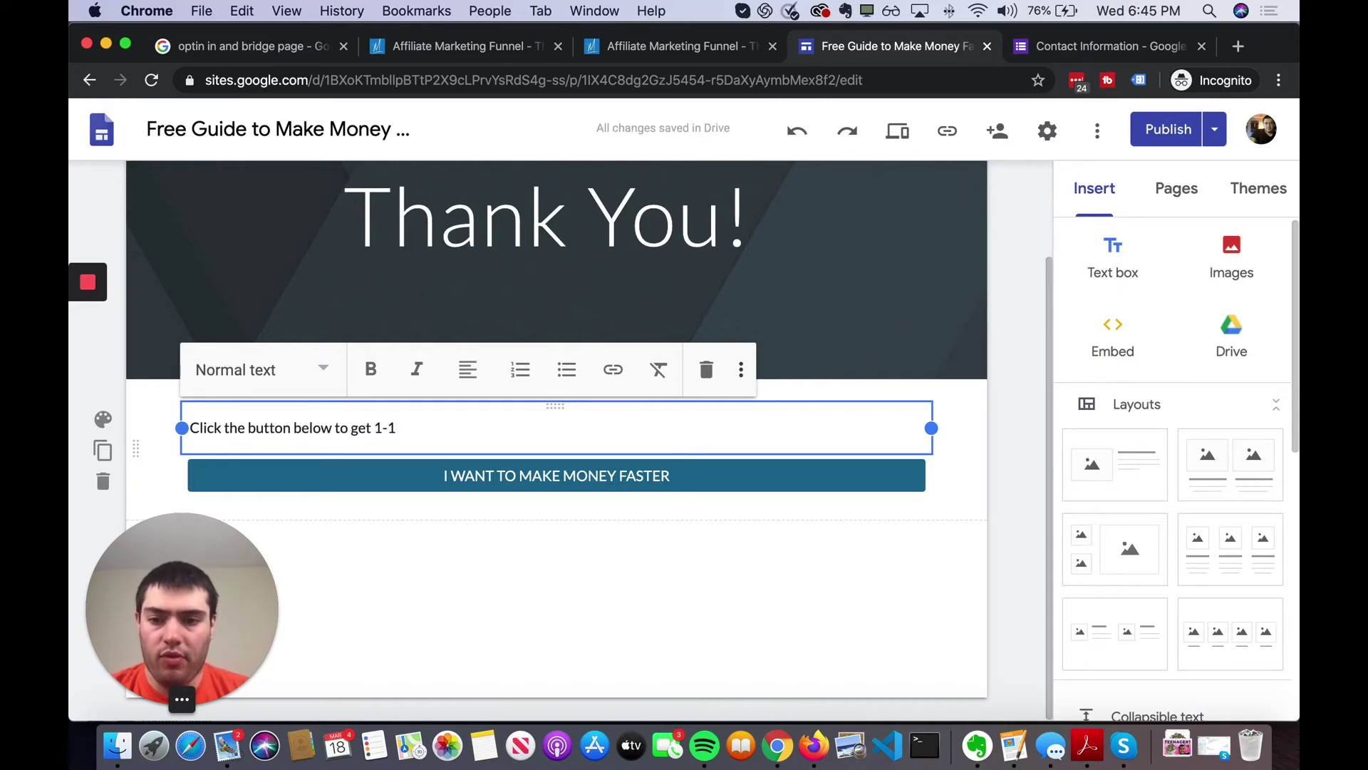
pyautogui.write(' Coaching to Grow ')
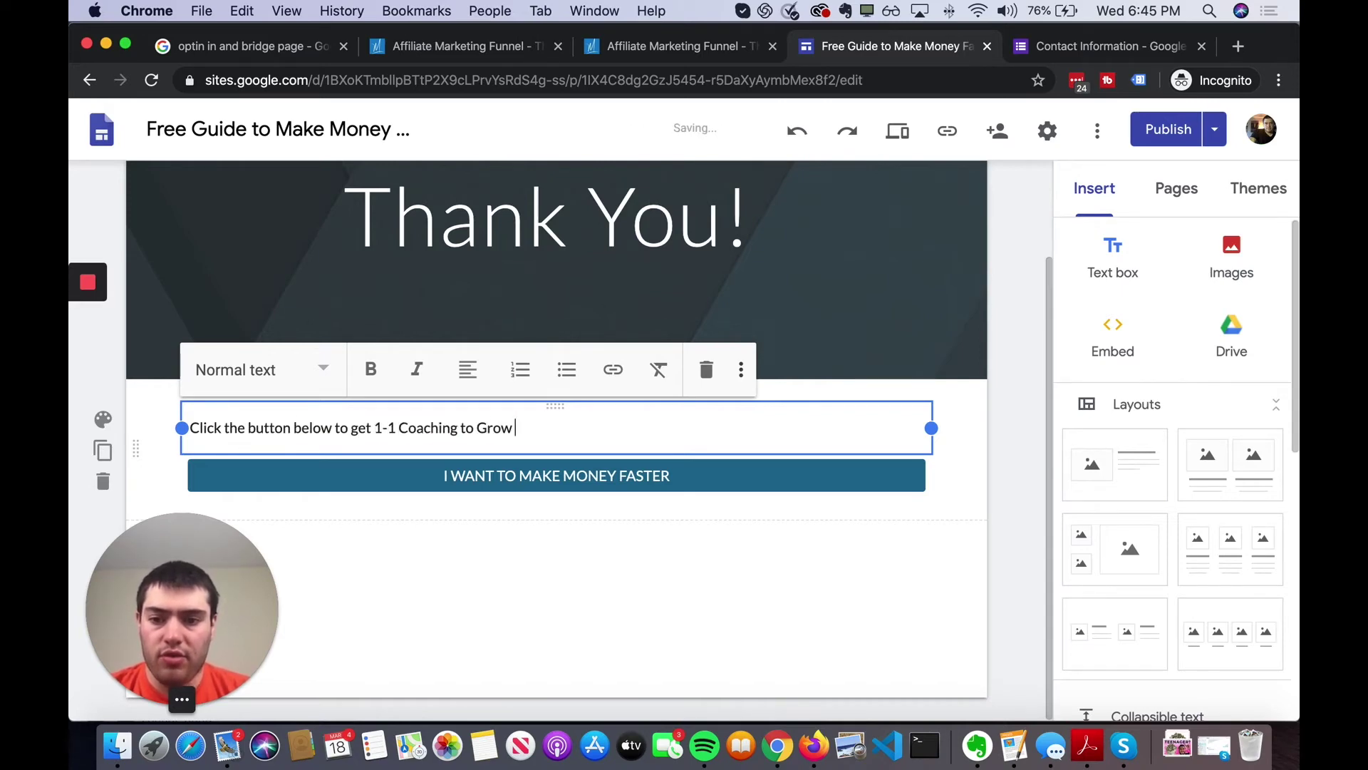
pyautogui.write('Faster')
pyautogui.press('super+a')
pyautogui.press('BackSpace')
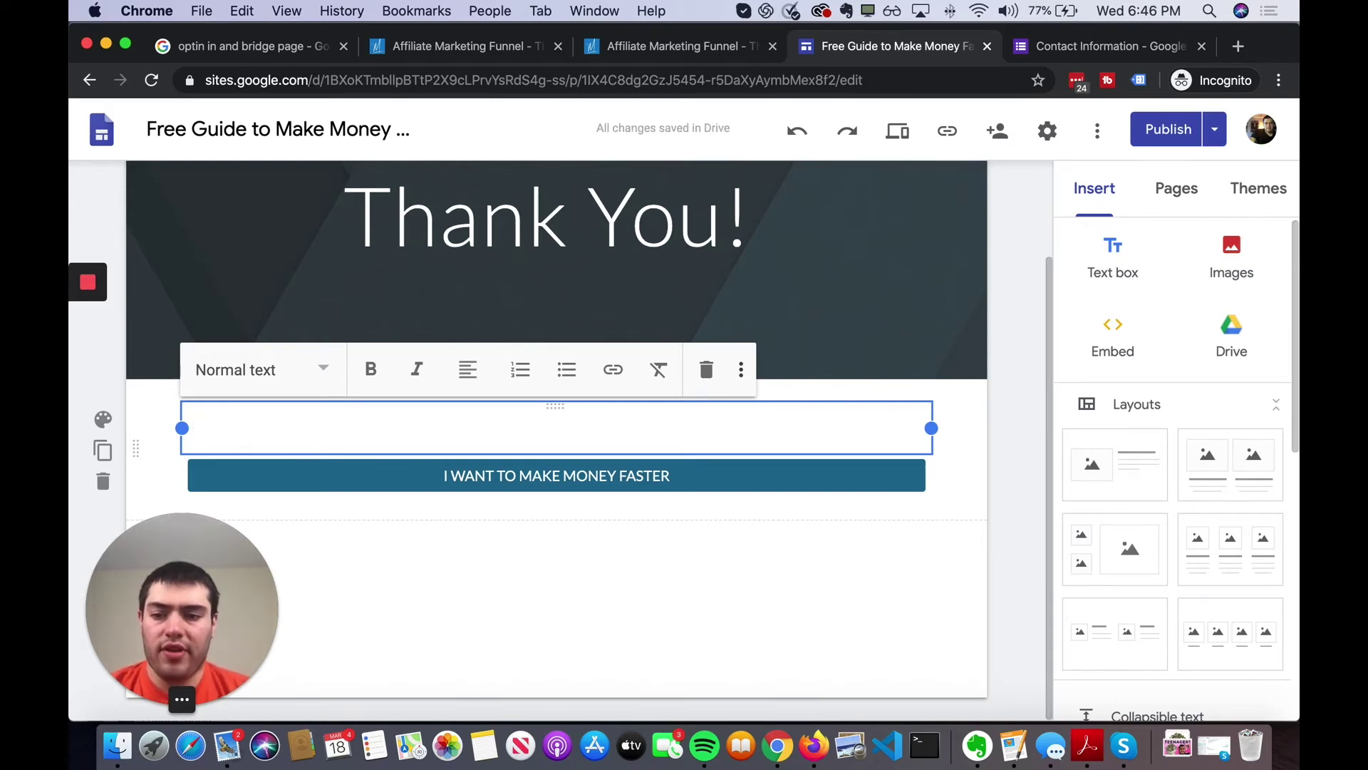
# - Enter "Click the link below to create your first easy sales funnel!" in the text box above the button
pyautogui.write('Click the link below')
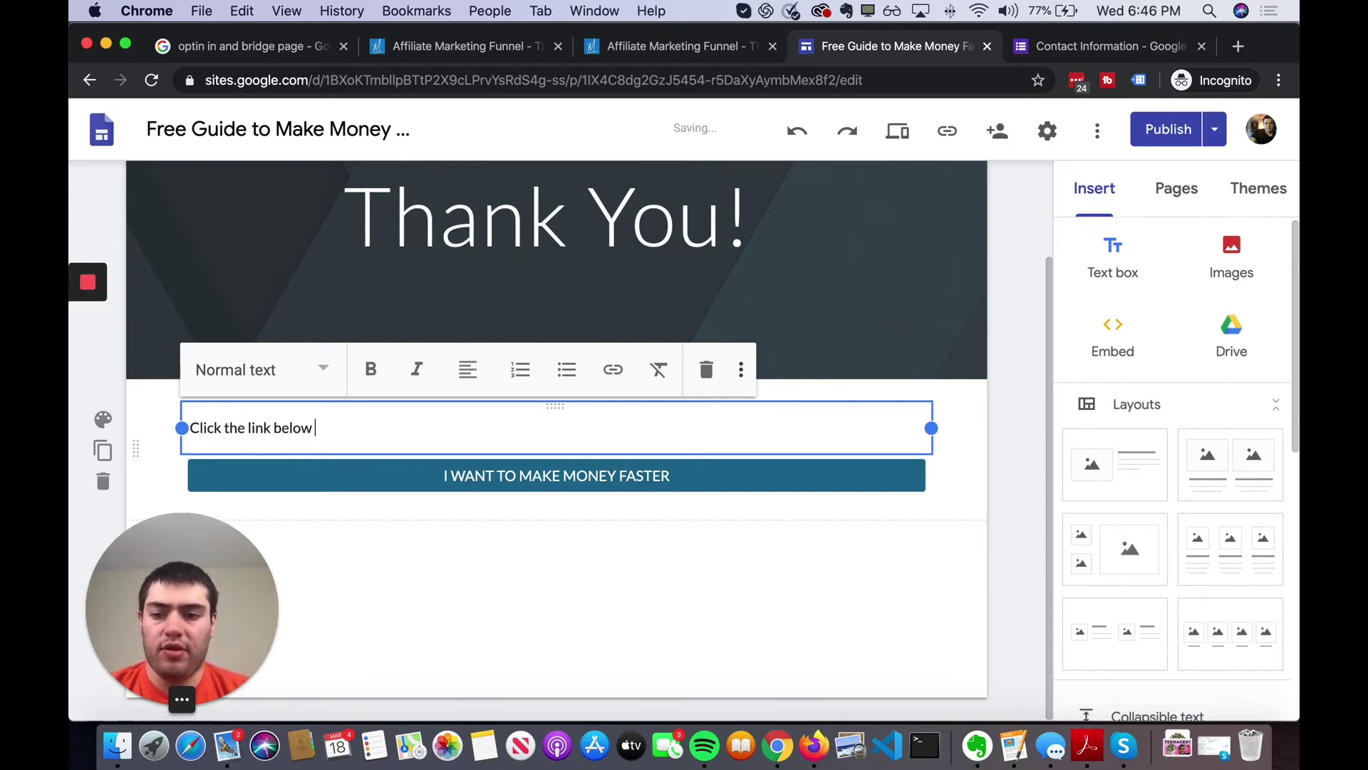
pyautogui.write(' to create your')
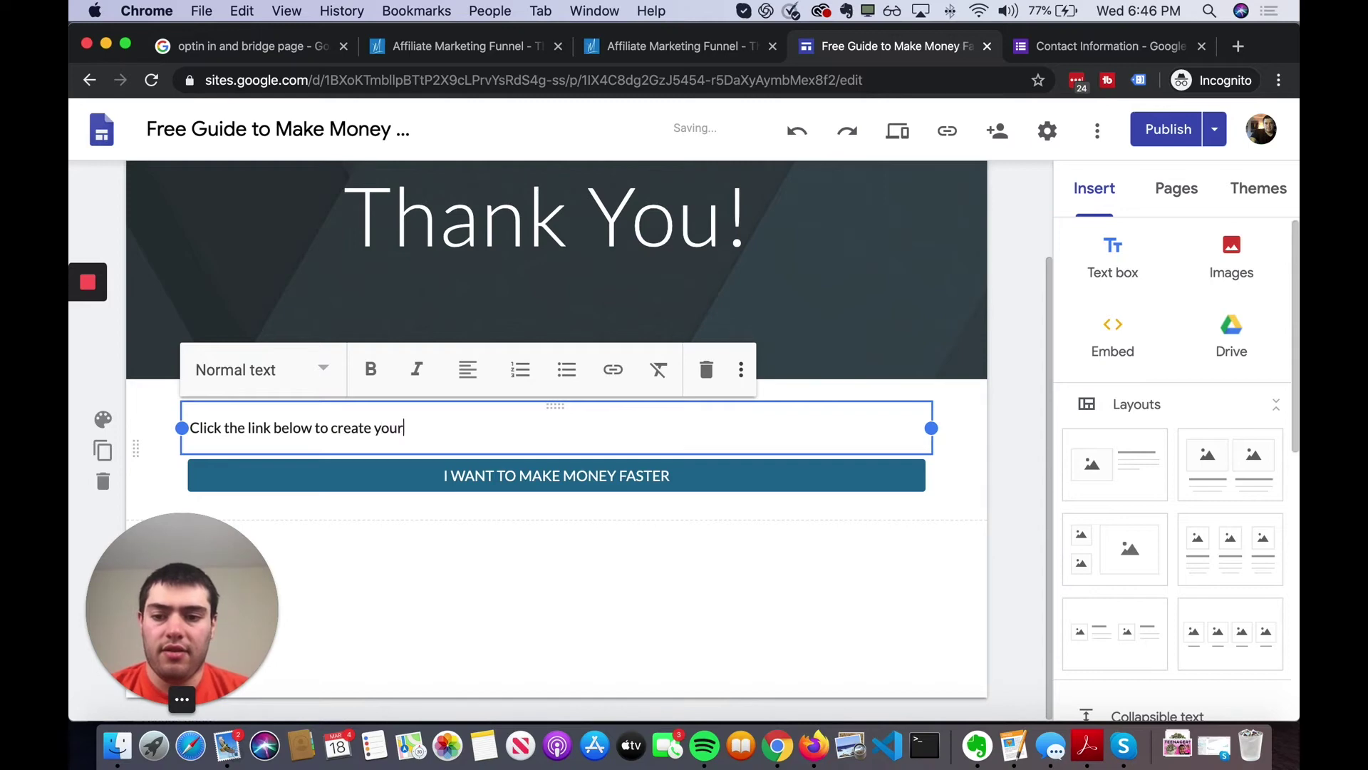
pyautogui.write(' first easy s')
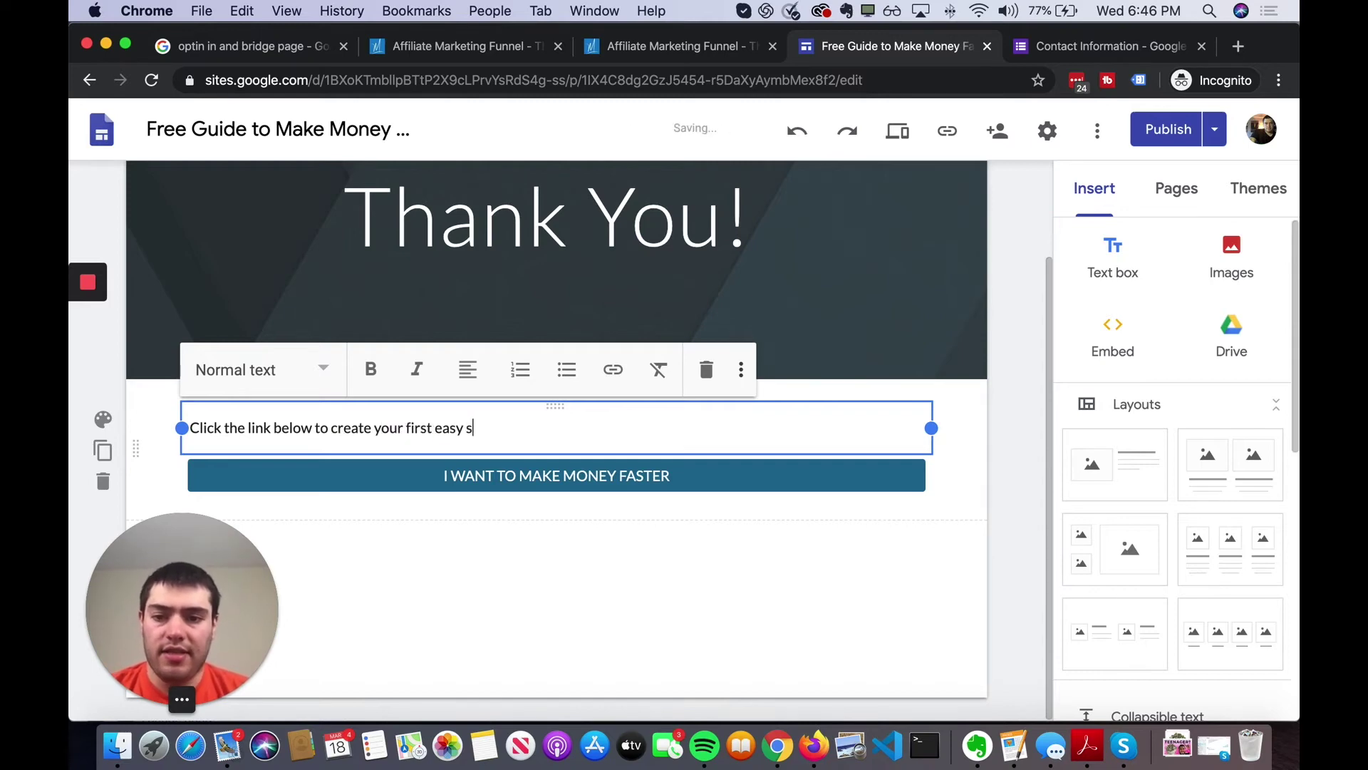
pyautogui.write('ales funnel with ClickF')
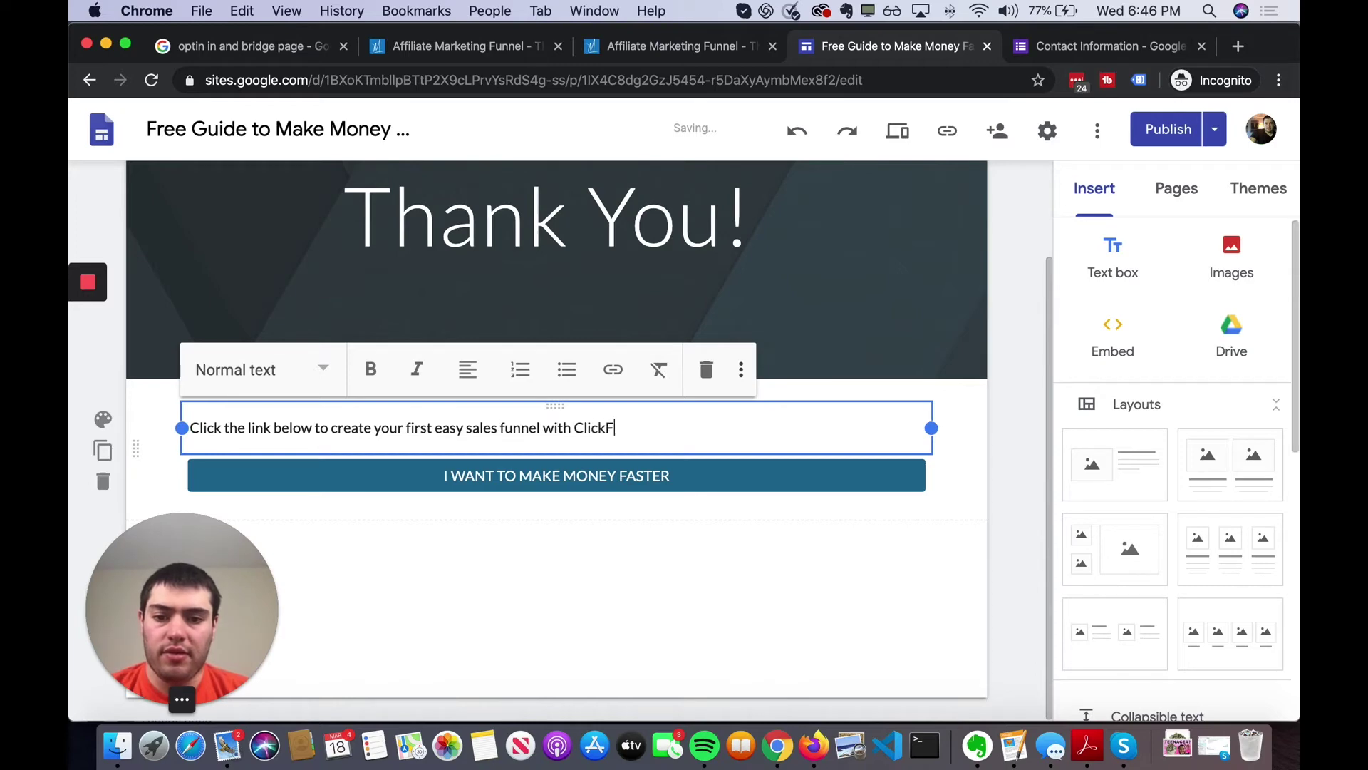
pyautogui.write('unnels!')
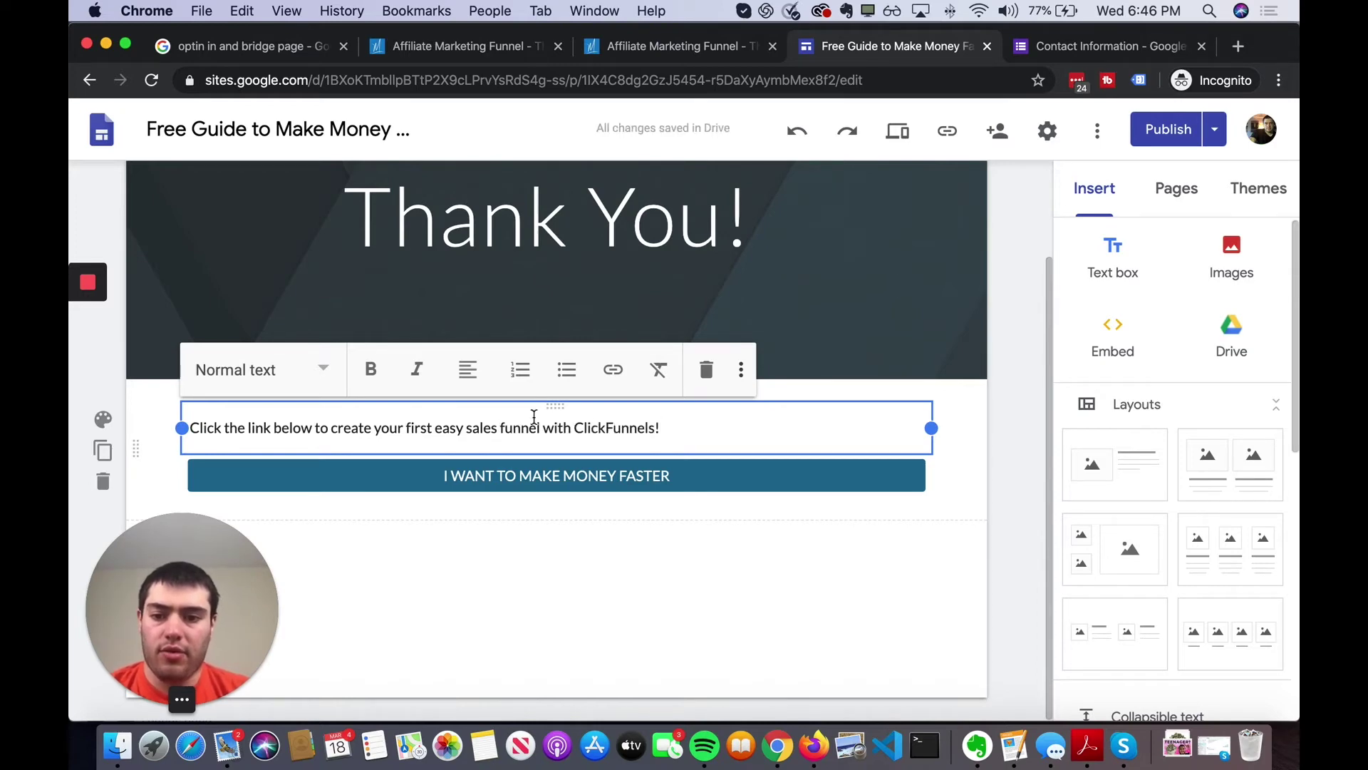
pyautogui.moveTo(555, 430); pyautogui.dragTo(745, 427)
pyautogui.press('BackSpace')
pyautogui.write('!')
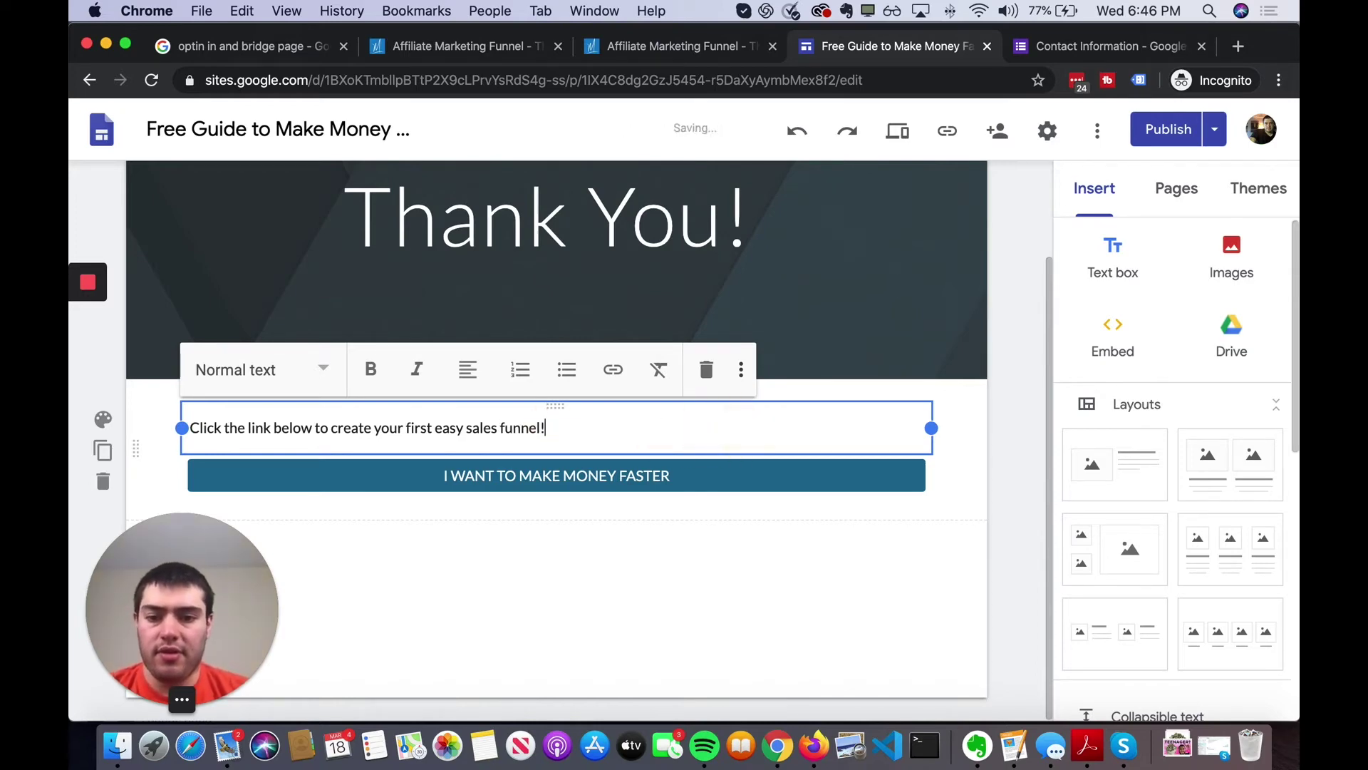
# - Center the sentence in the text box above the button
pyautogui.press('super+a')
pyautogui.press('super+shift+e')
pyautogui.click(534, 571)
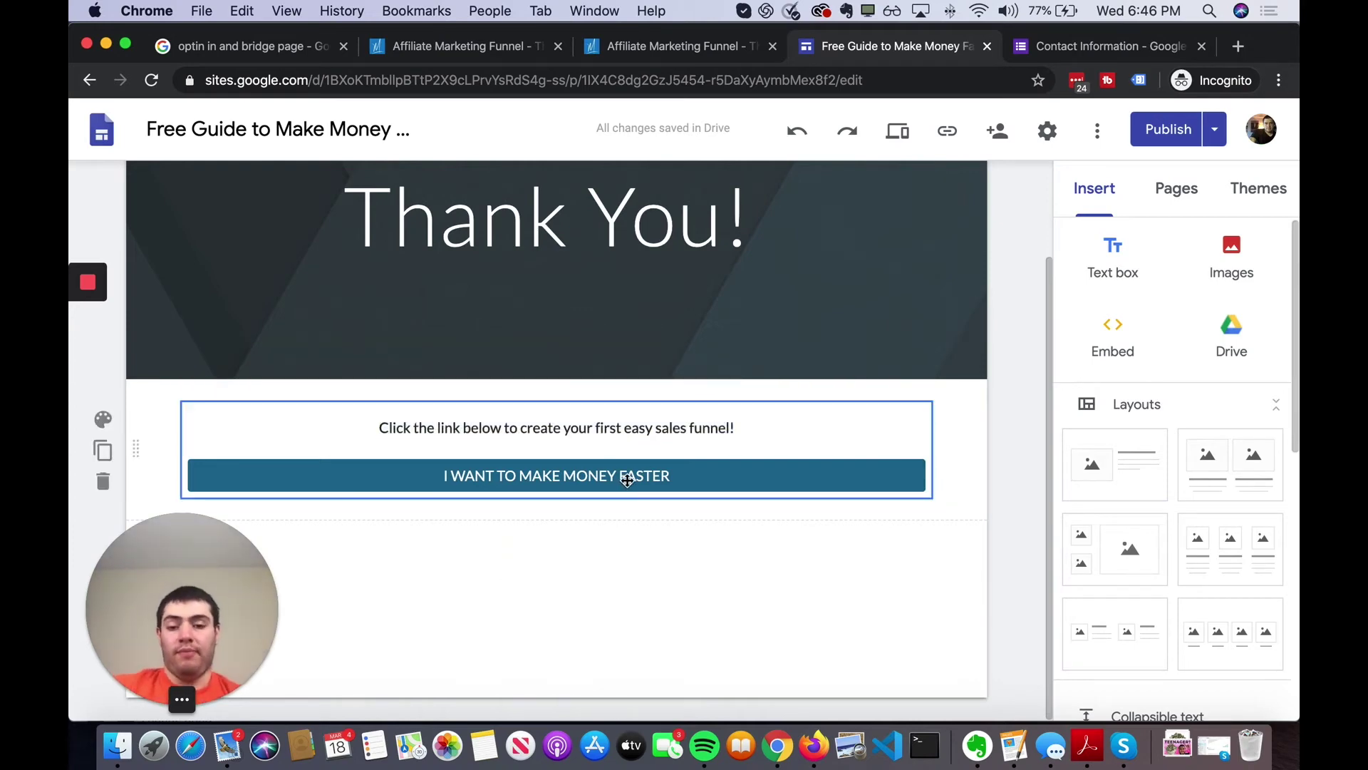
# - Add a new page named "Affiliate Offer - ClickFunnels" to the site
pyautogui.click(1184, 190)
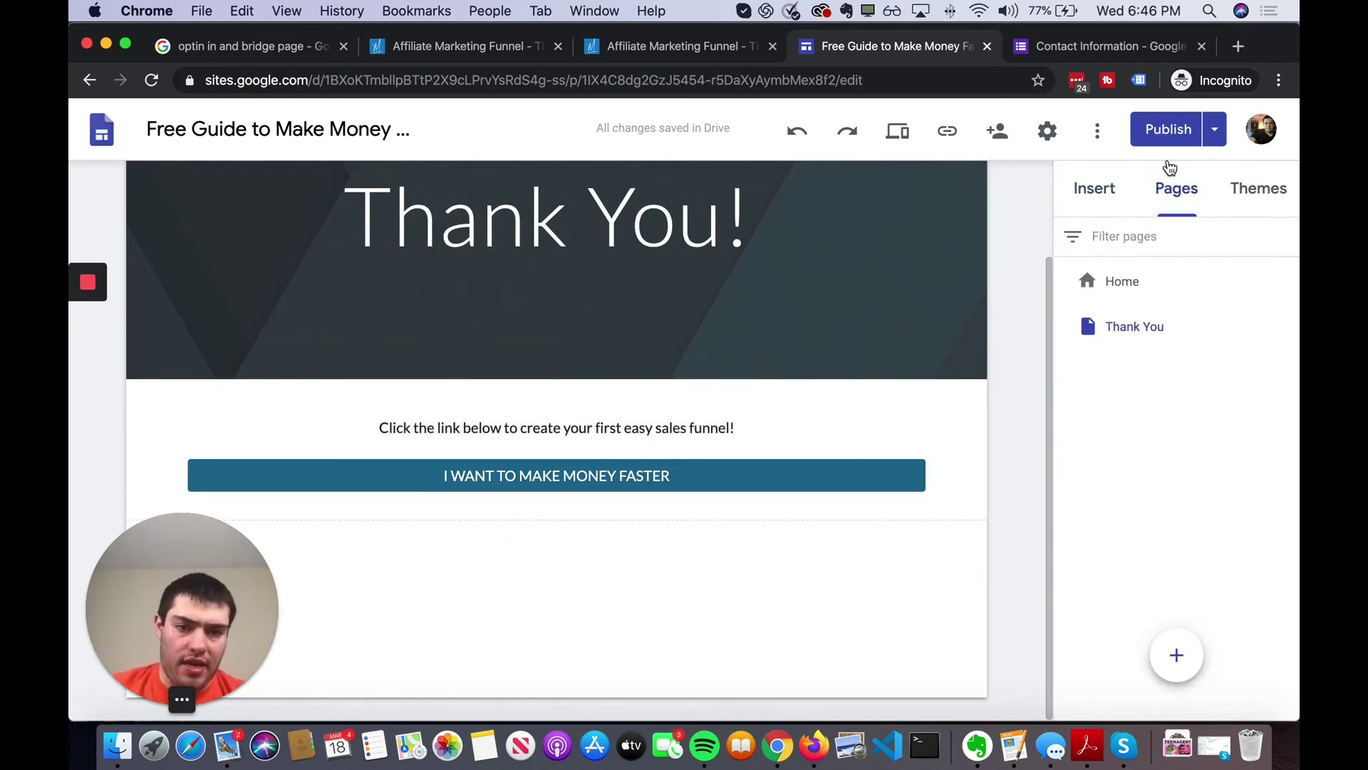
pyautogui.click(1177, 652)
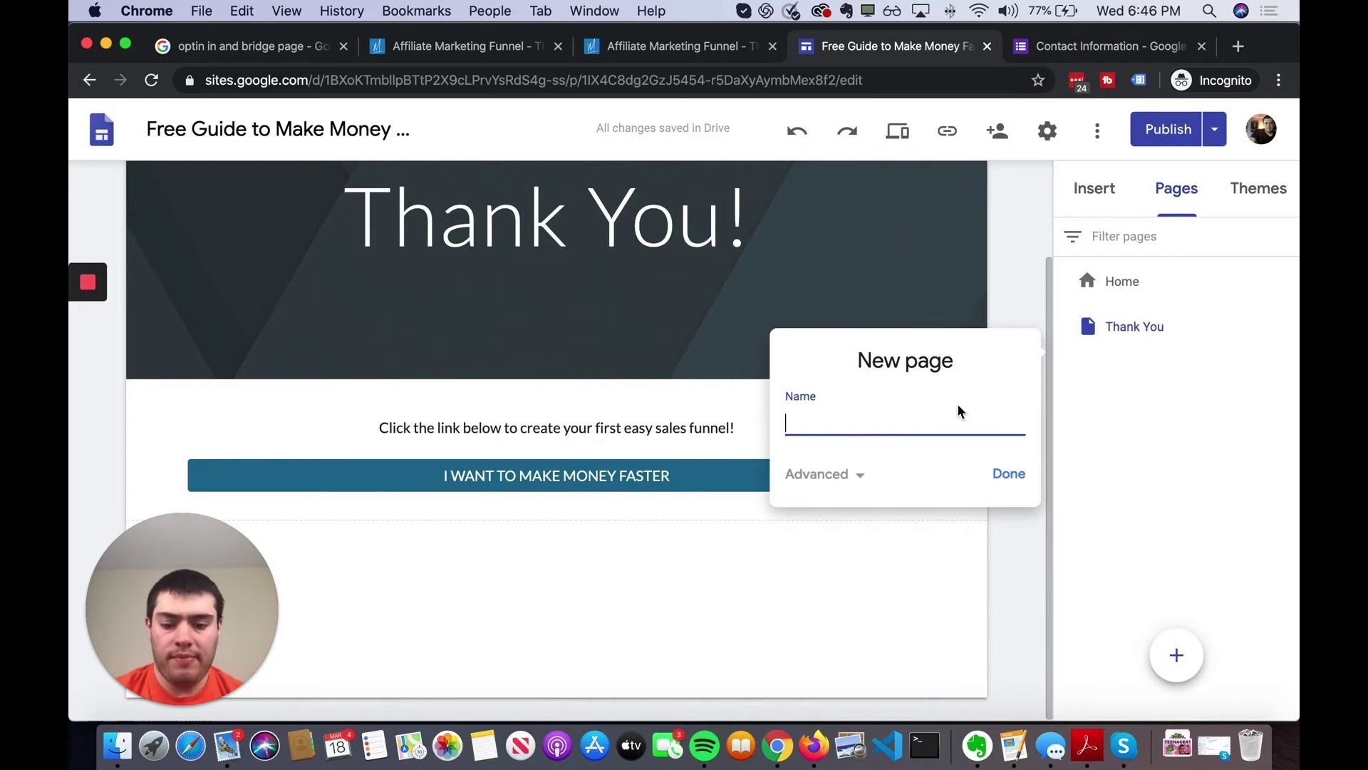
pyautogui.write('Affilaite')
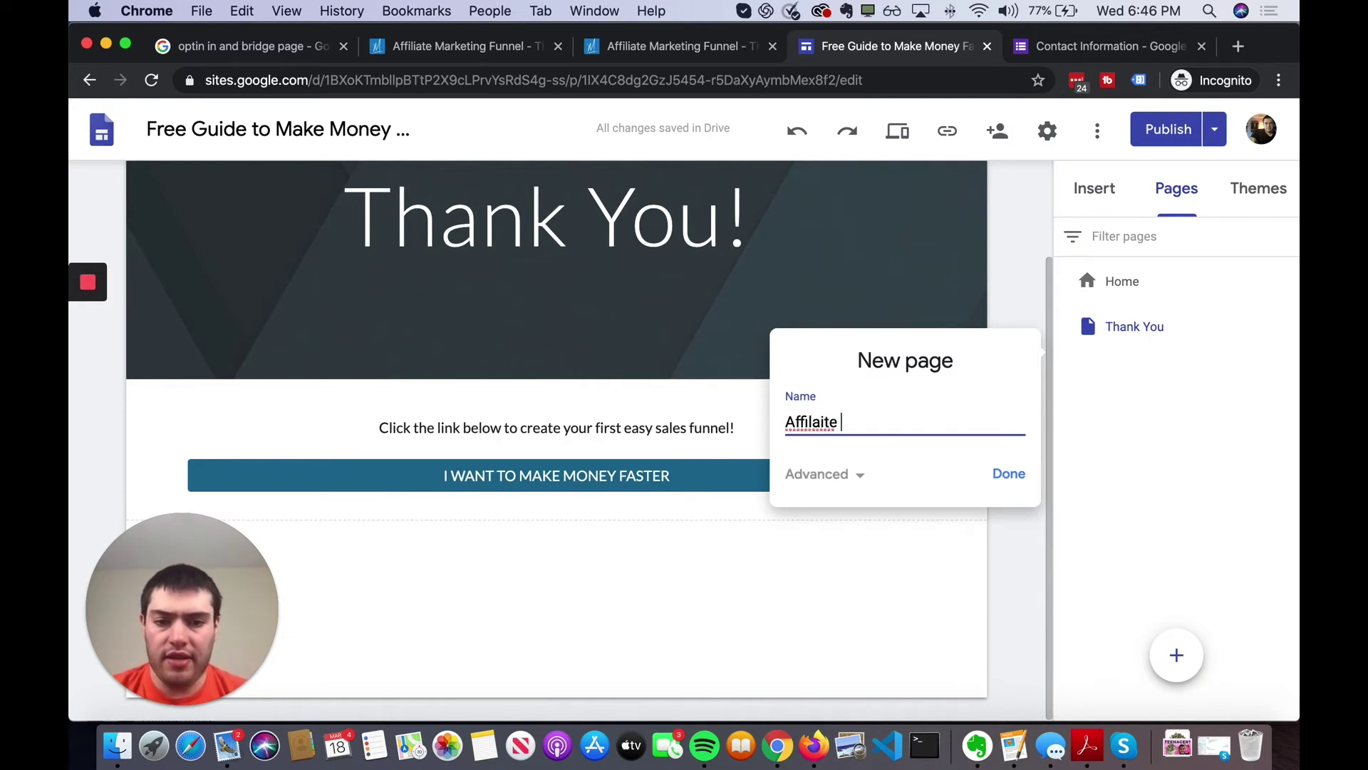
pyautogui.press('BackSpace')
pyautogui.press('BackSpace')
pyautogui.press('BackSpace')
pyautogui.press('BackSpace')
pyautogui.press('BackSpace')
pyautogui.write('iate Offer')
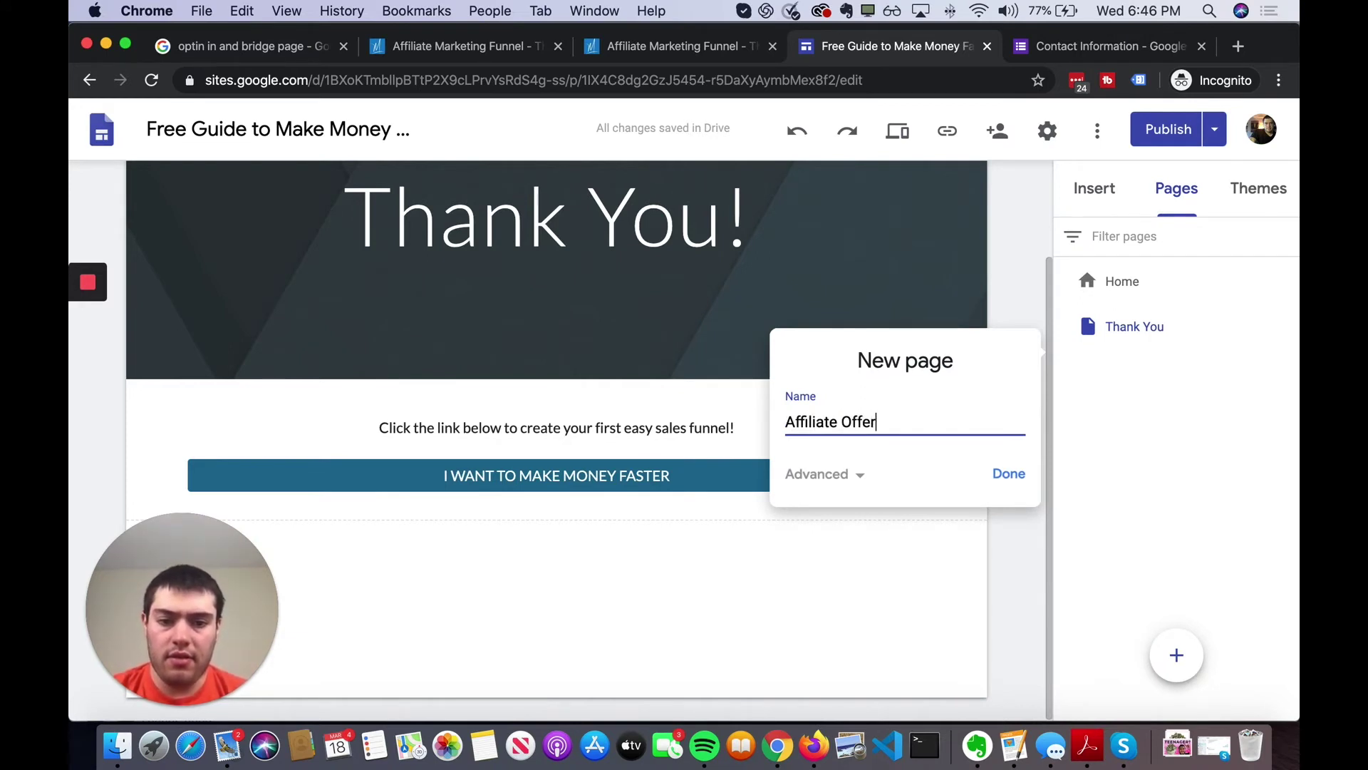
pyautogui.write(' - ClickFu')
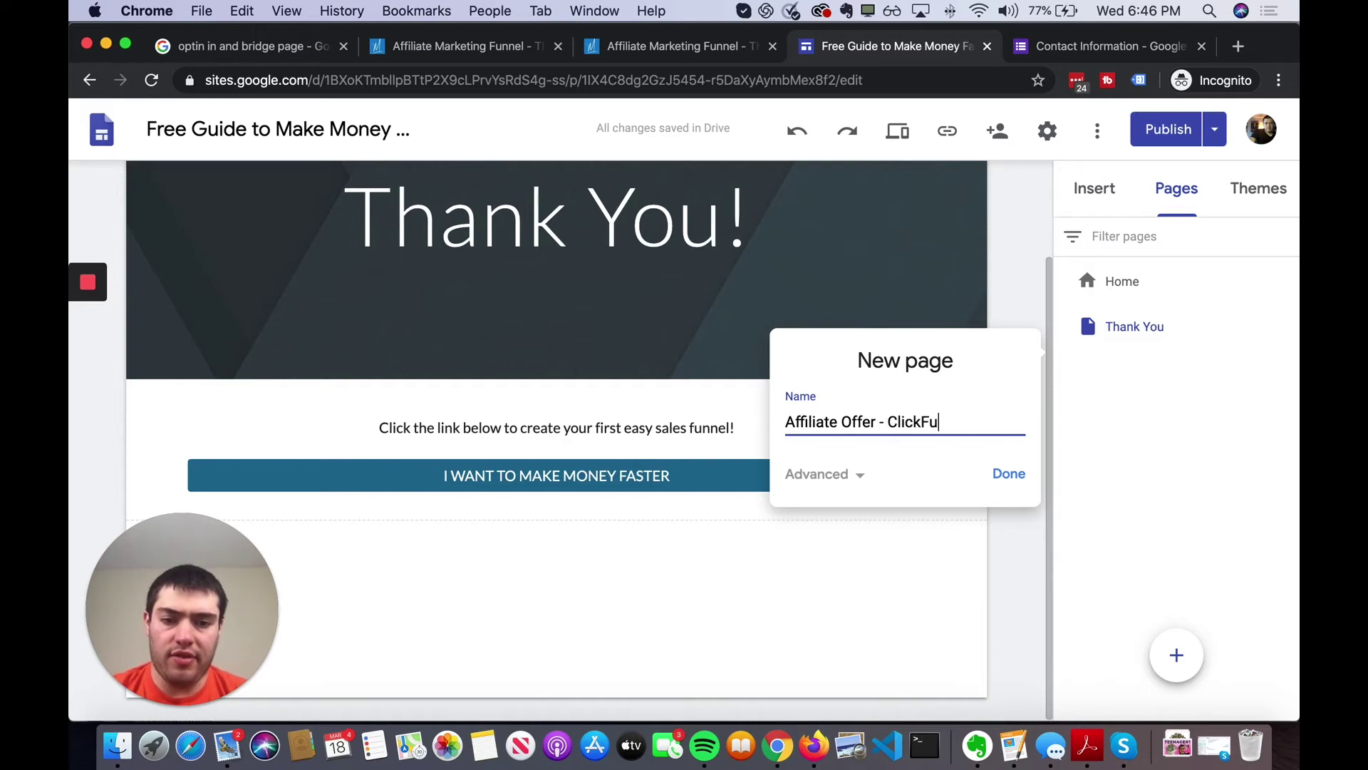
pyautogui.write('nnels')
pyautogui.click(1006, 472)
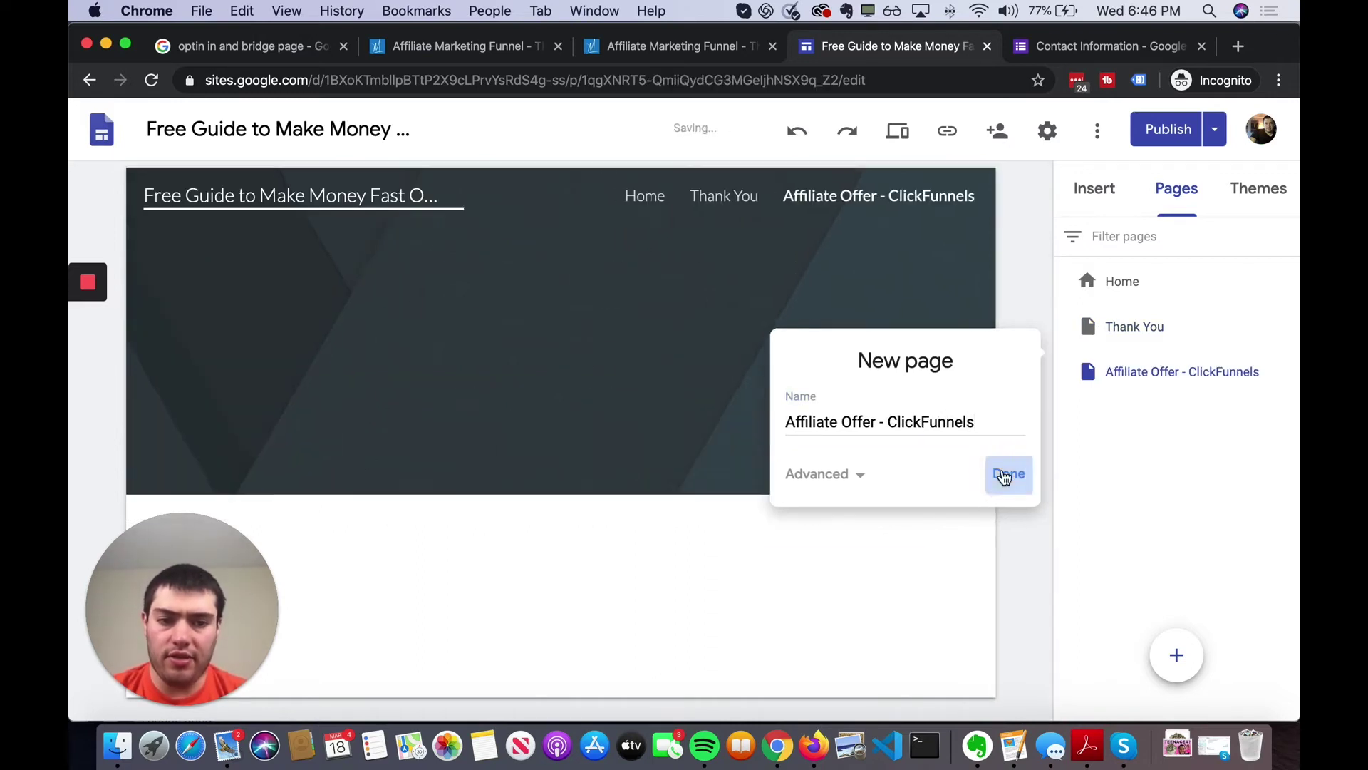
# - Replace the new page's header title with "Make Sales Funnels Easy"
pyautogui.tripleClick(581, 406)
pyautogui.press('BackSpace')
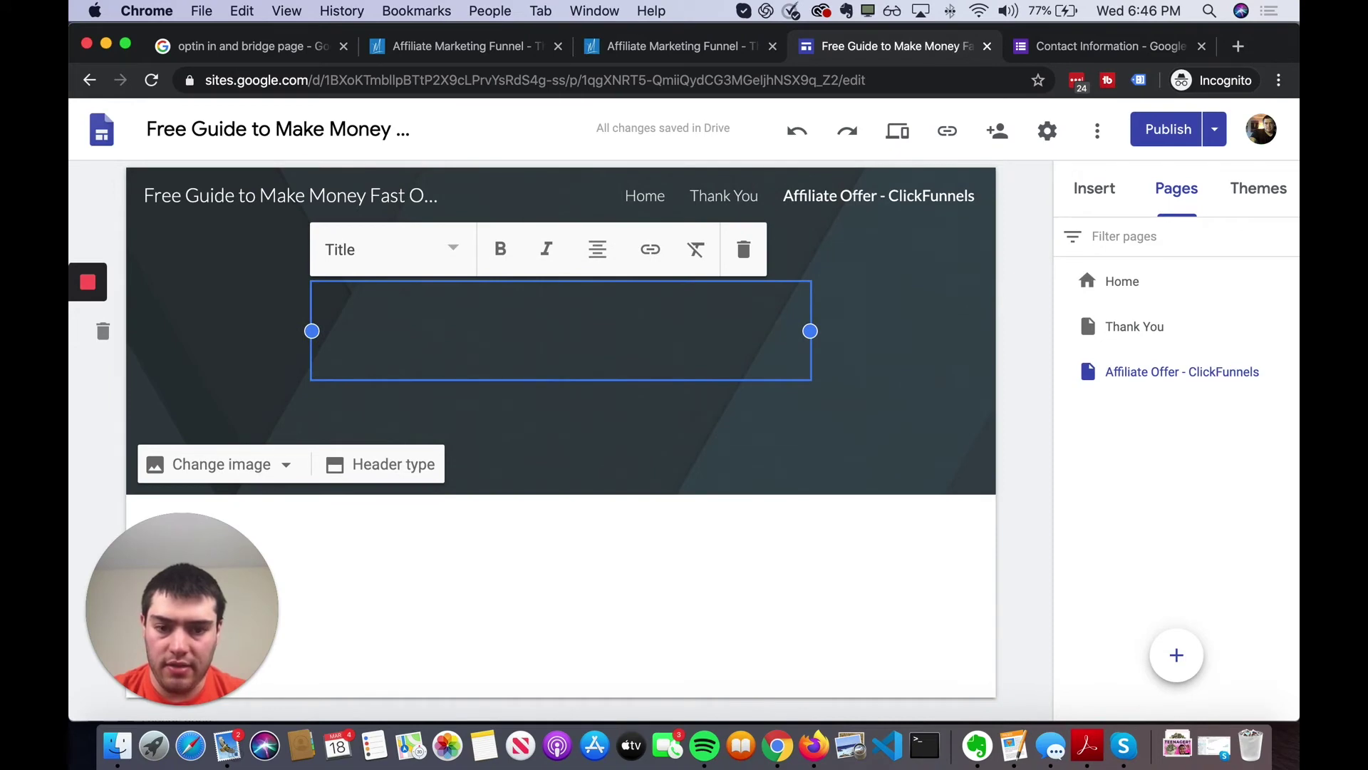
pyautogui.write('Make Sales ')
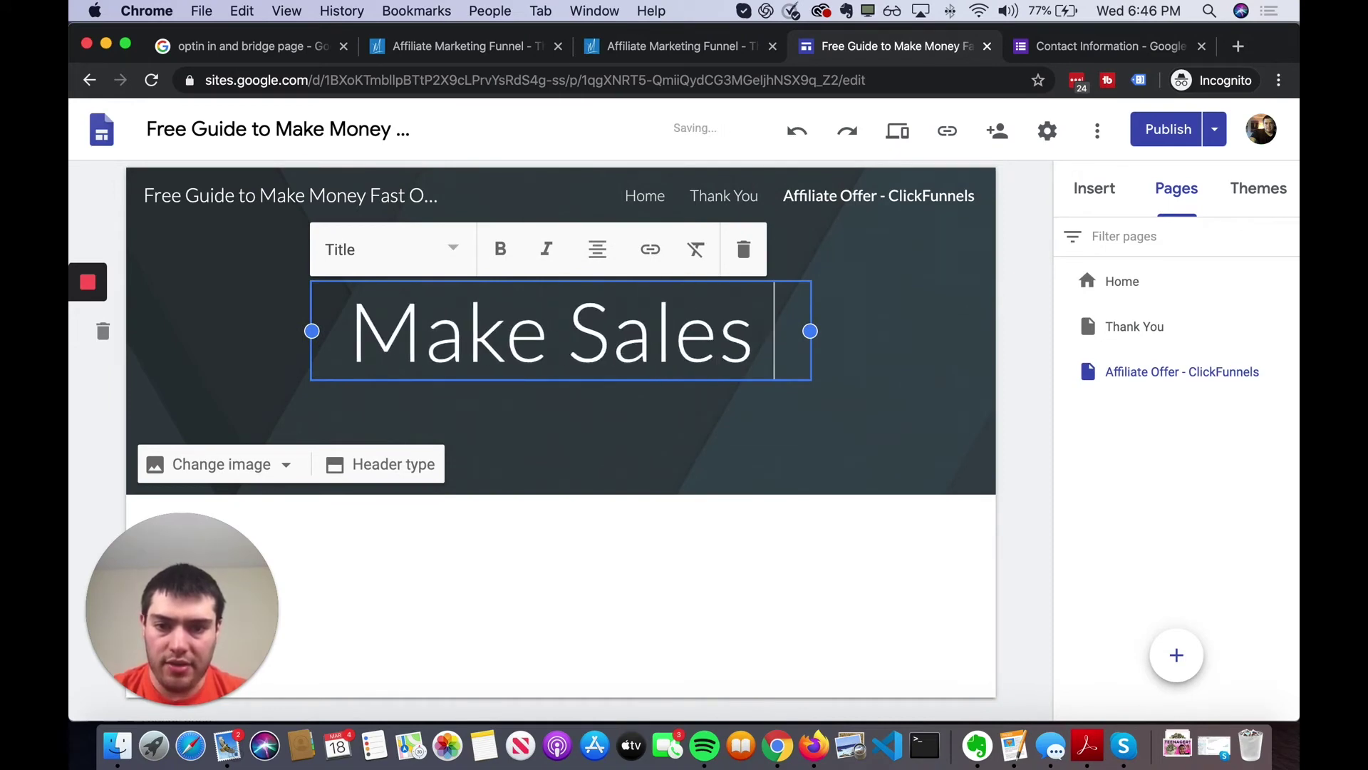
pyautogui.write('FUne')
pyautogui.press('BackSpace')
pyautogui.press('BackSpace')
pyautogui.press('BackSpace')
pyautogui.write('unnels')
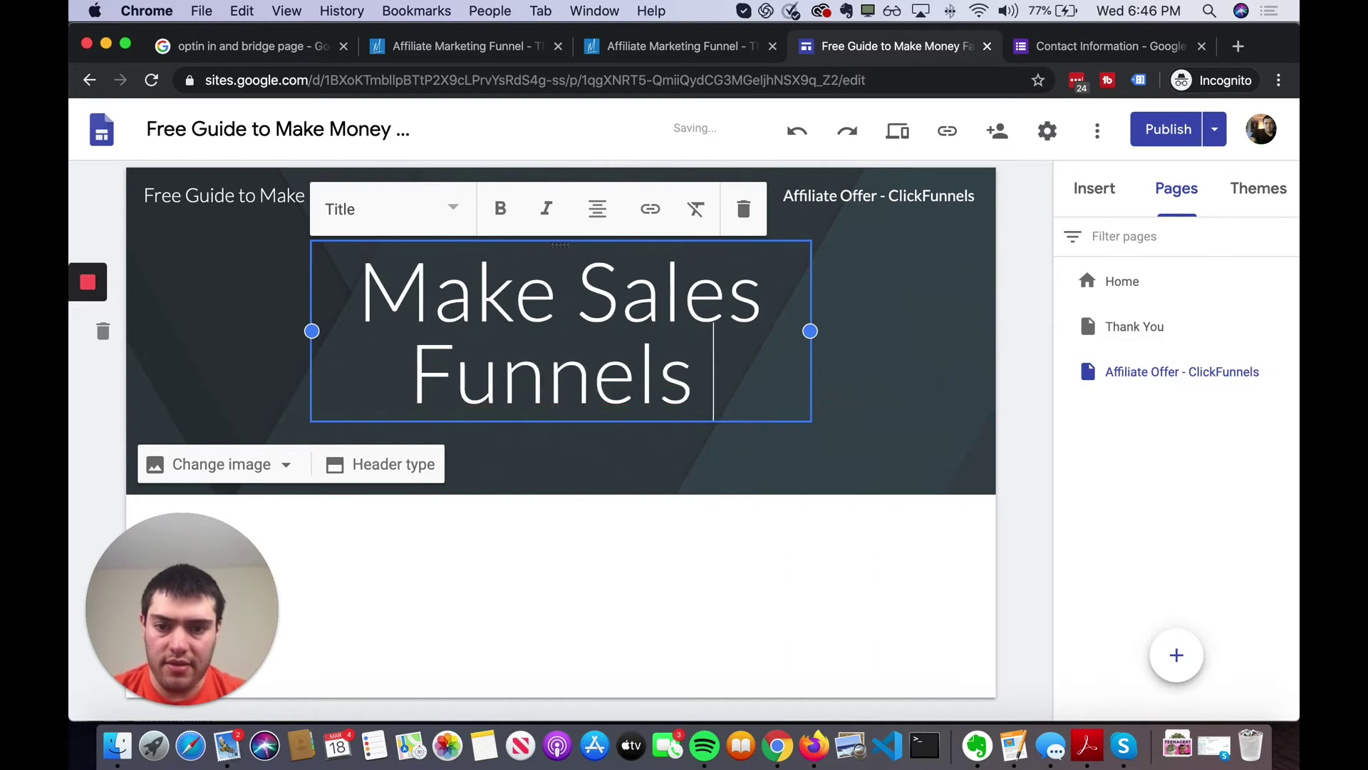
pyautogui.write(' Easy')
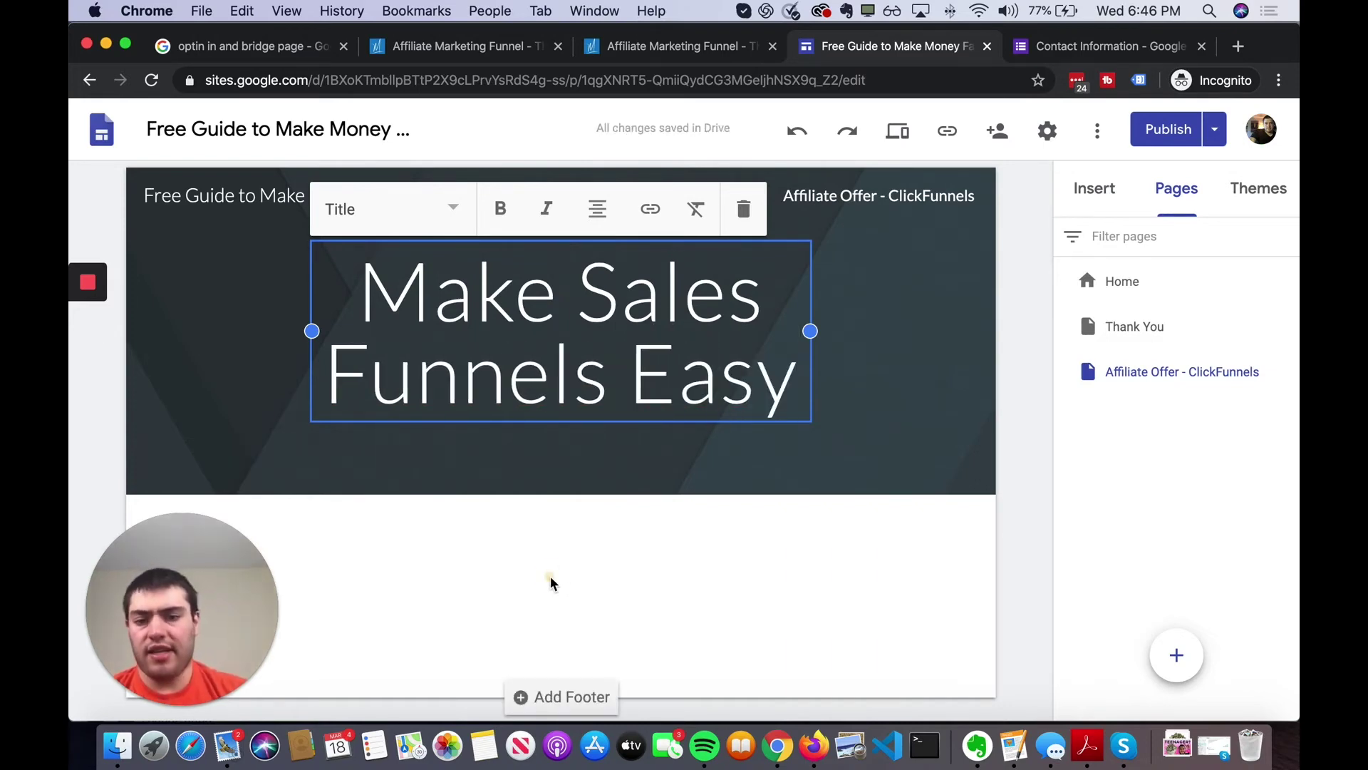
pyautogui.click(551, 583)
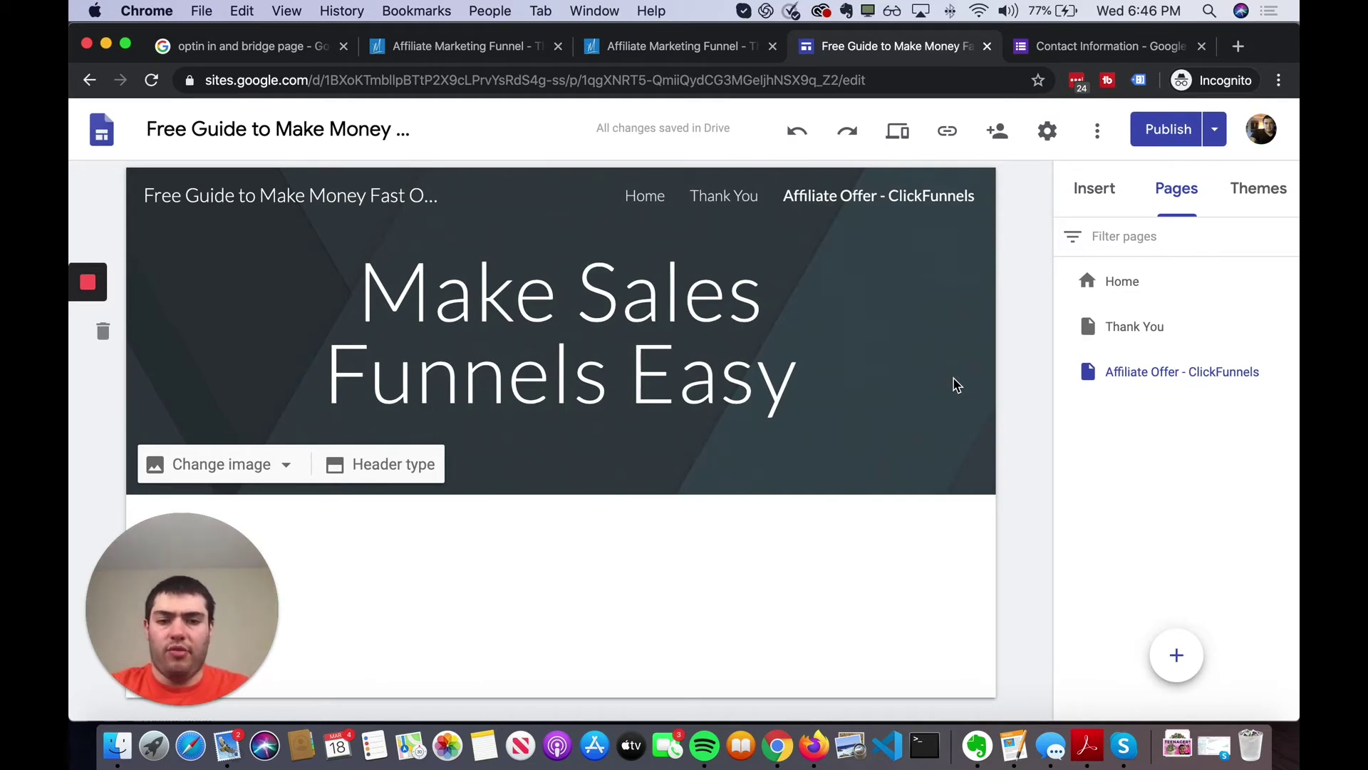
# - Add an empty text box below the header and start a new button named "CREATE MY FIRST SALES FUNNEL NOW"
pyautogui.click(1088, 208)
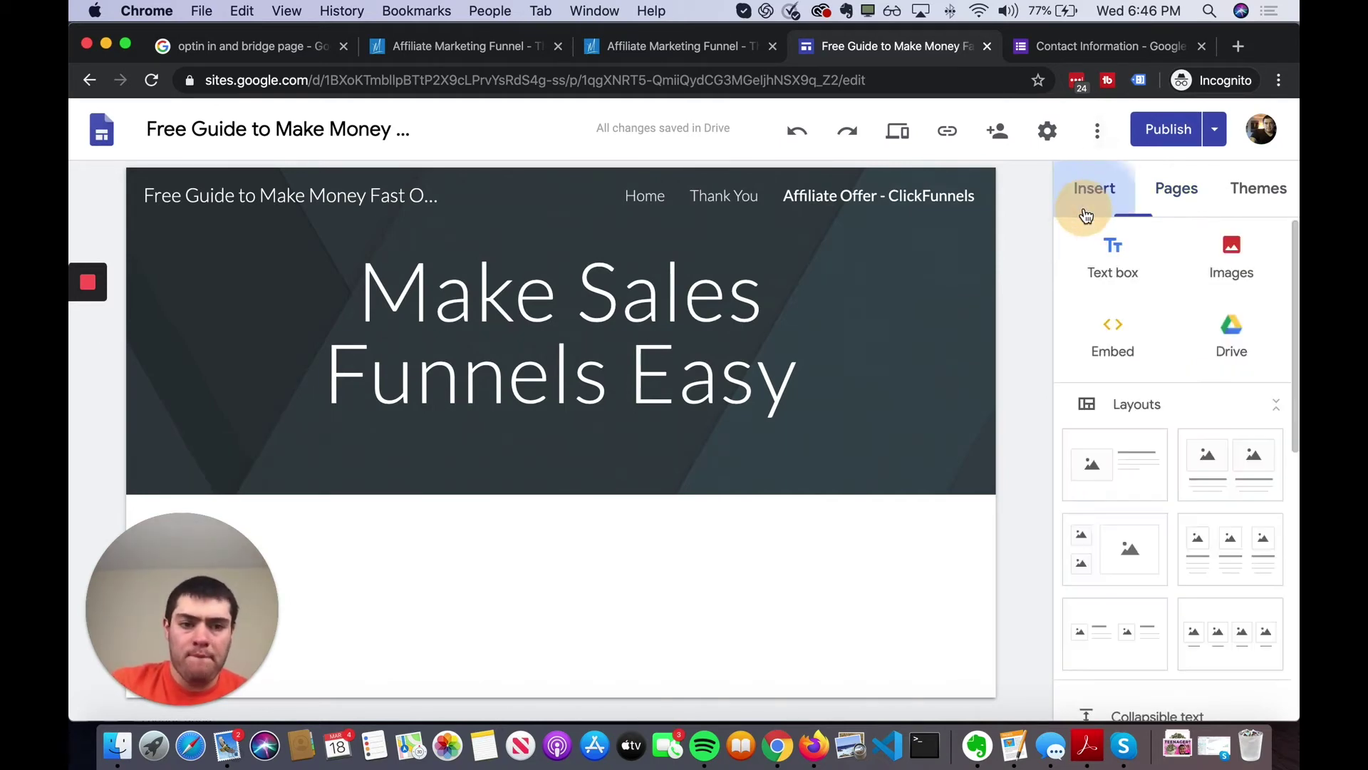
pyautogui.click(1113, 264)
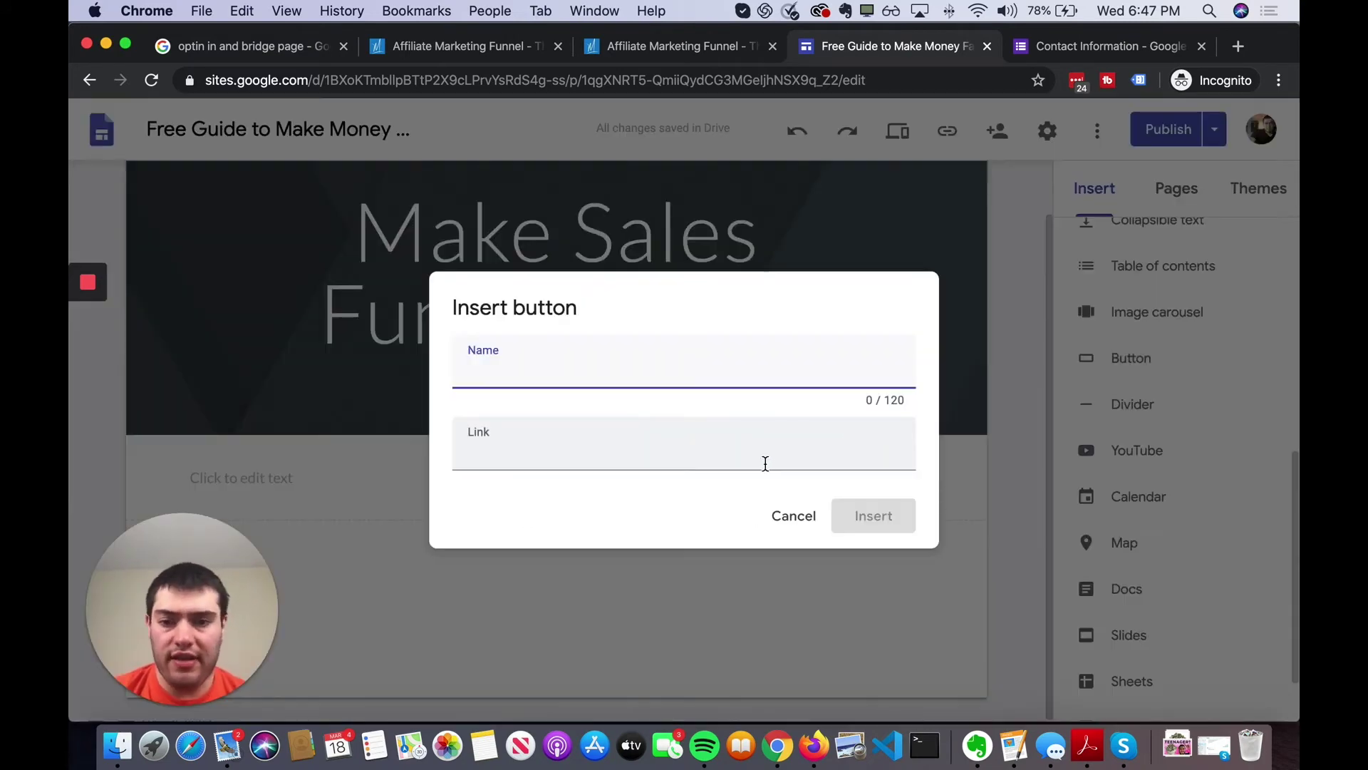
pyautogui.write('C')
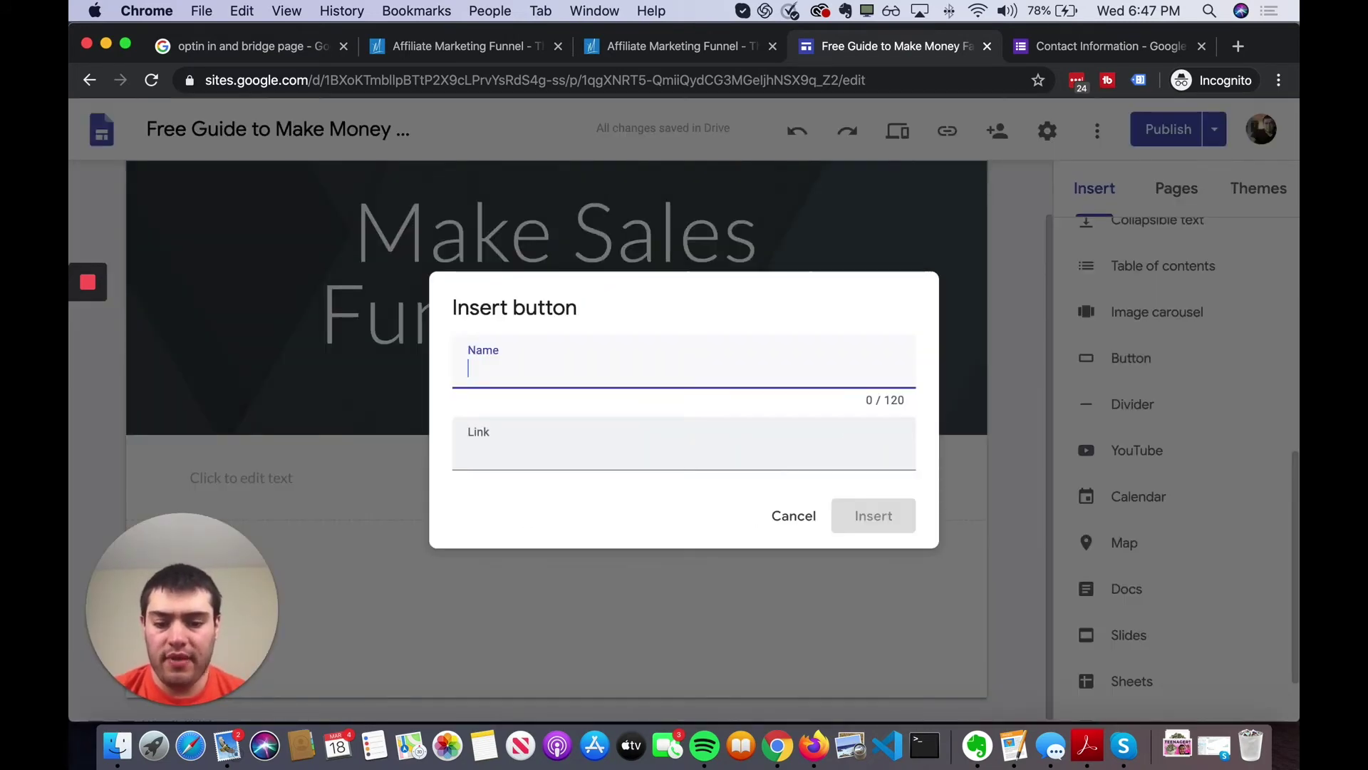
pyautogui.write('C')
pyautogui.press('BackSpace')
pyautogui.write('CREATE')
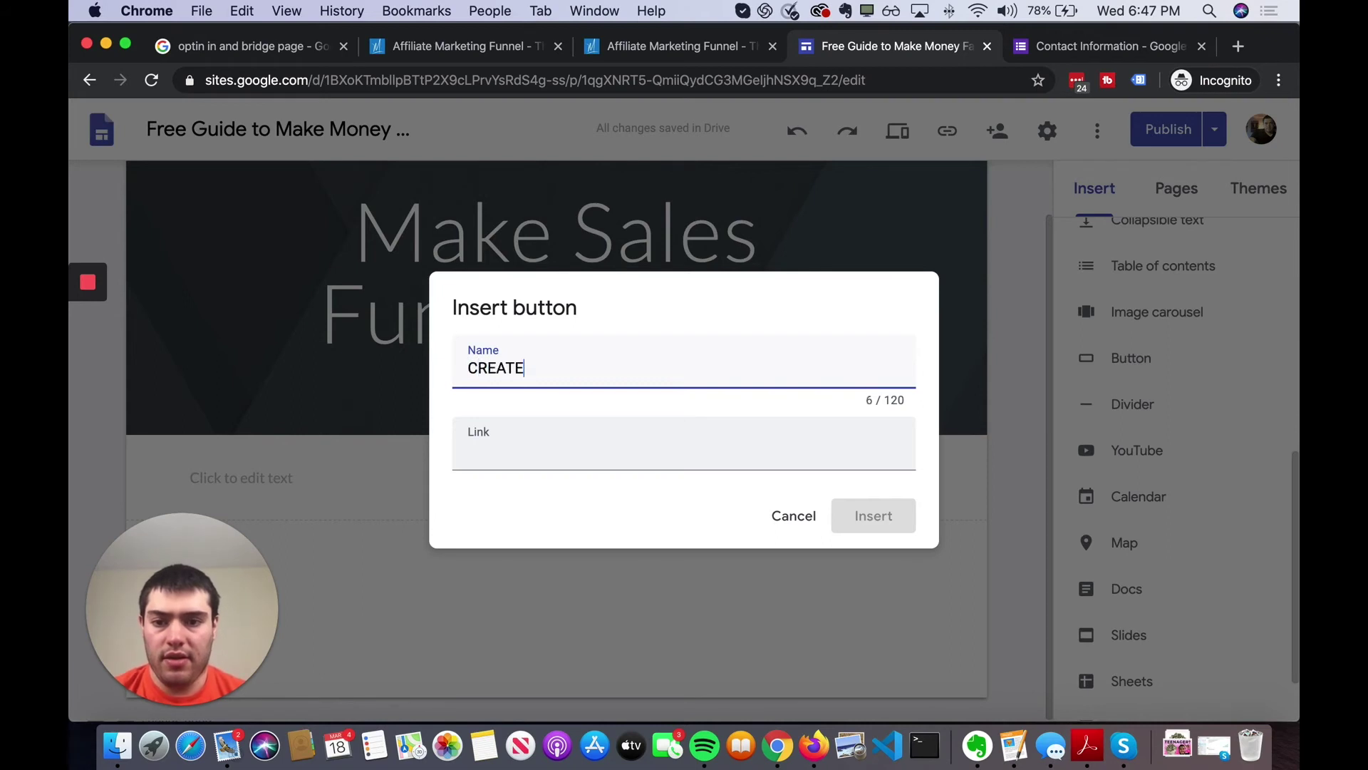
pyautogui.write(' MY FIRST SALES FUNNEL NOW')
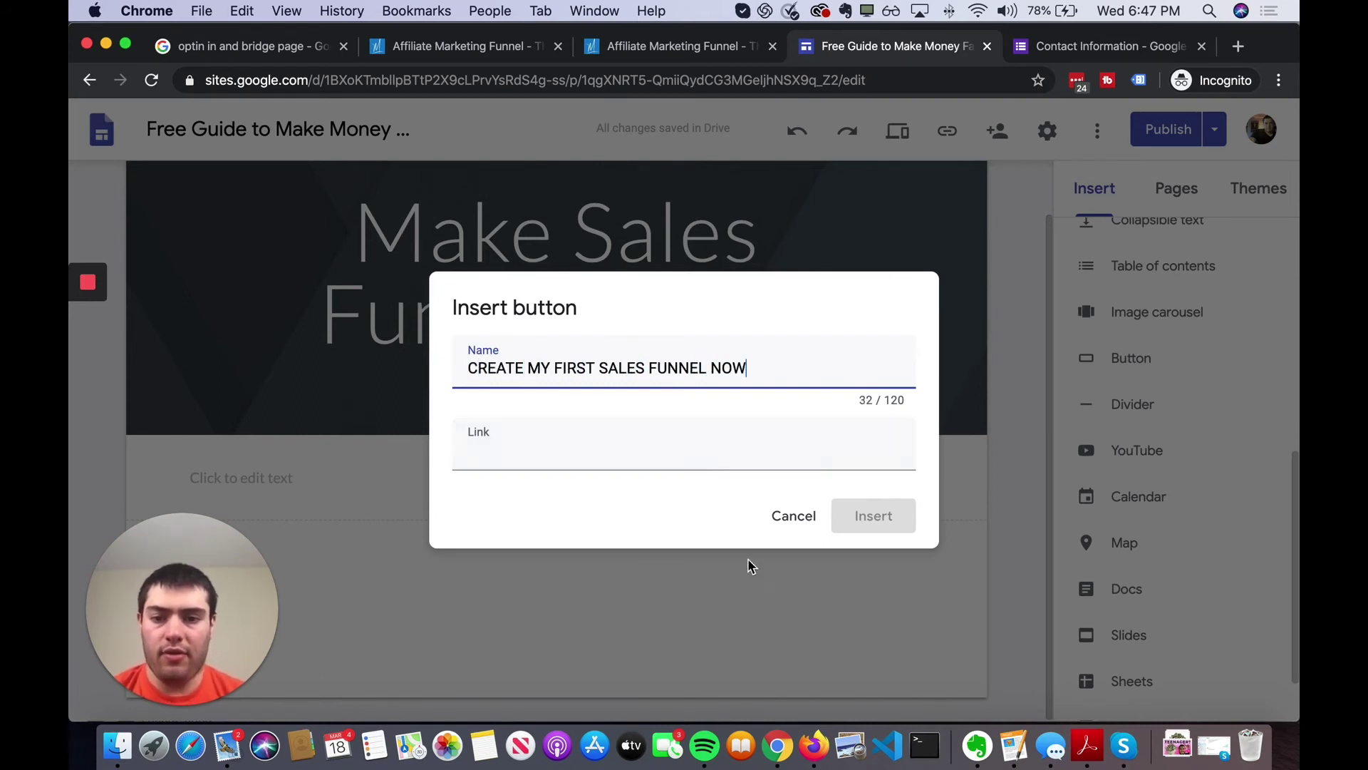
pyautogui.click(721, 440)
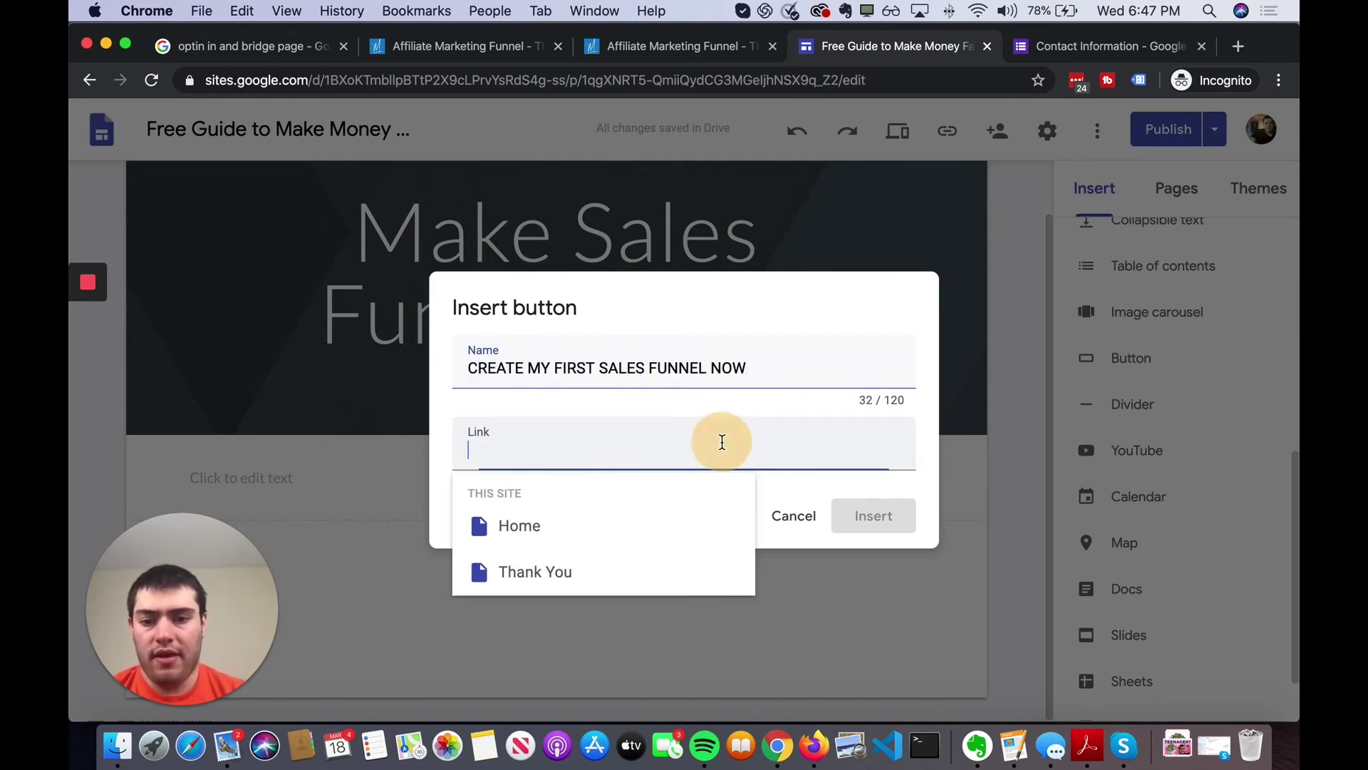
pyautogui.write('affilaite link')
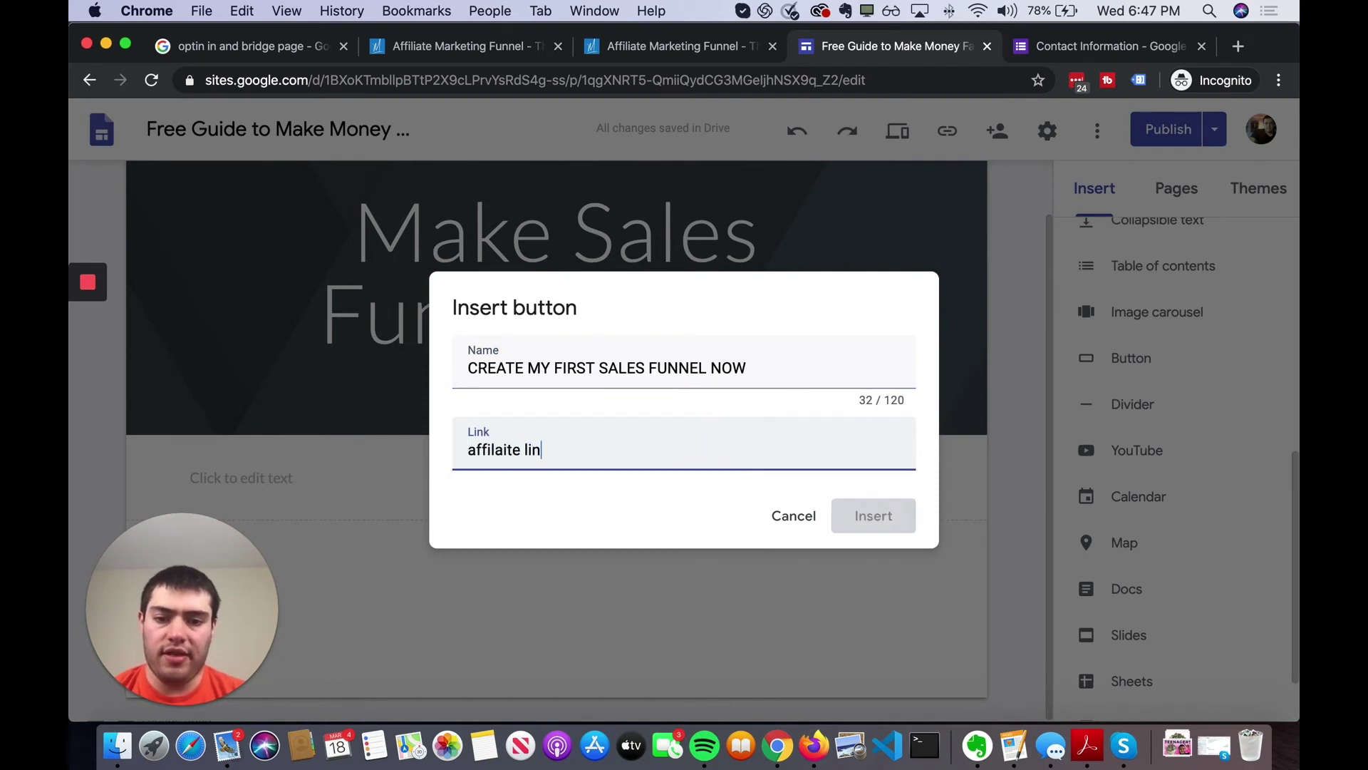
pyautogui.press('super+a')
pyautogui.press('BackSpace')
pyautogui.write('http://clickfunnels.com')
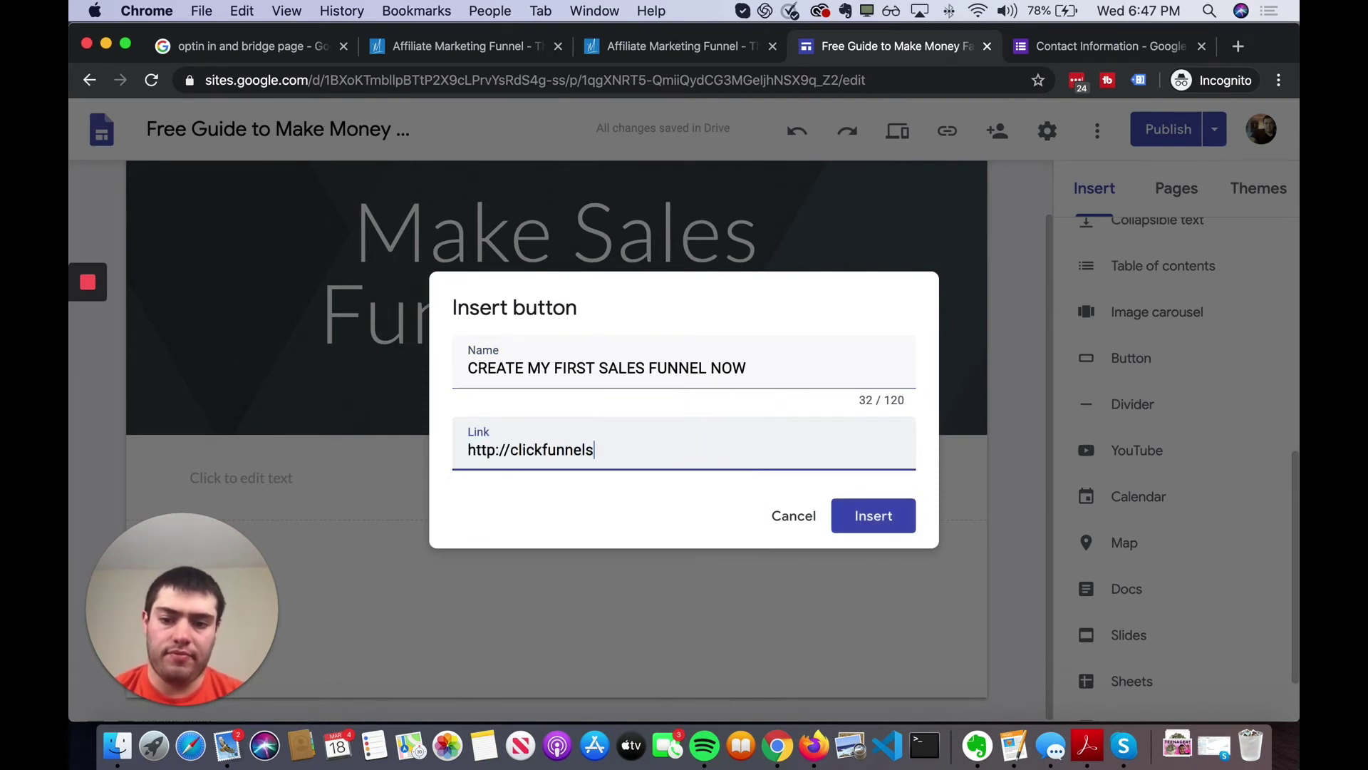
pyautogui.click(857, 507)
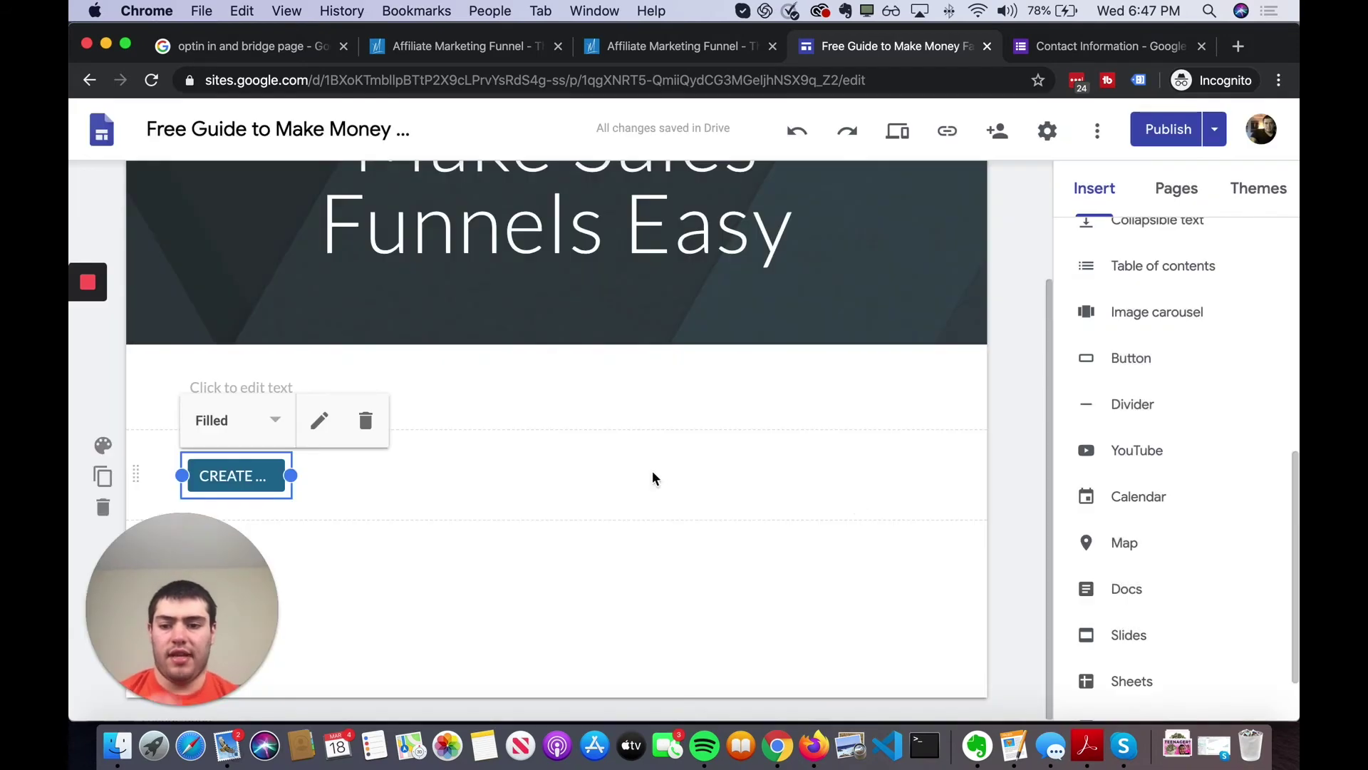
pyautogui.moveTo(290, 476); pyautogui.dragTo(933, 467)
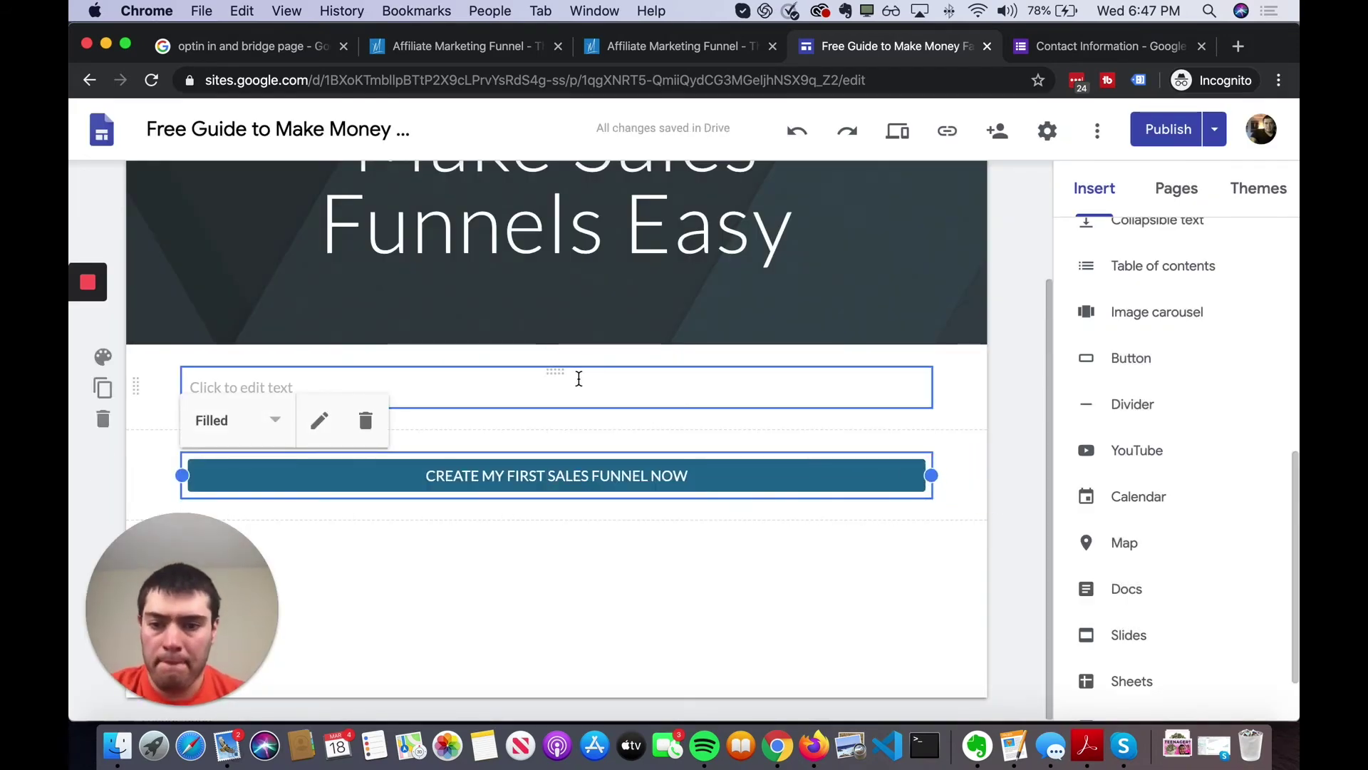
# - Enter "Click below to create your first sales funnel now!" in the text box above the button
pyautogui.click(572, 381)
pyautogui.write('Cl')
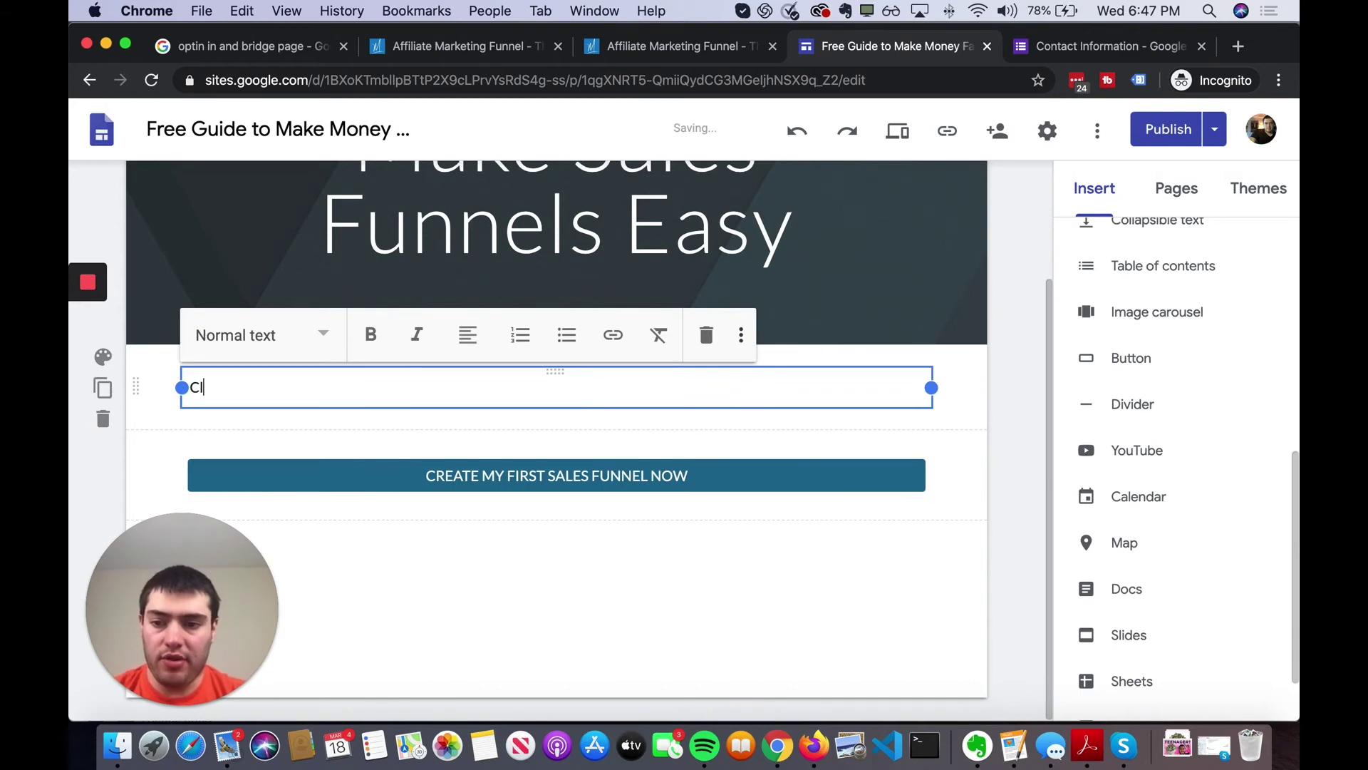
pyautogui.write('ick below to')
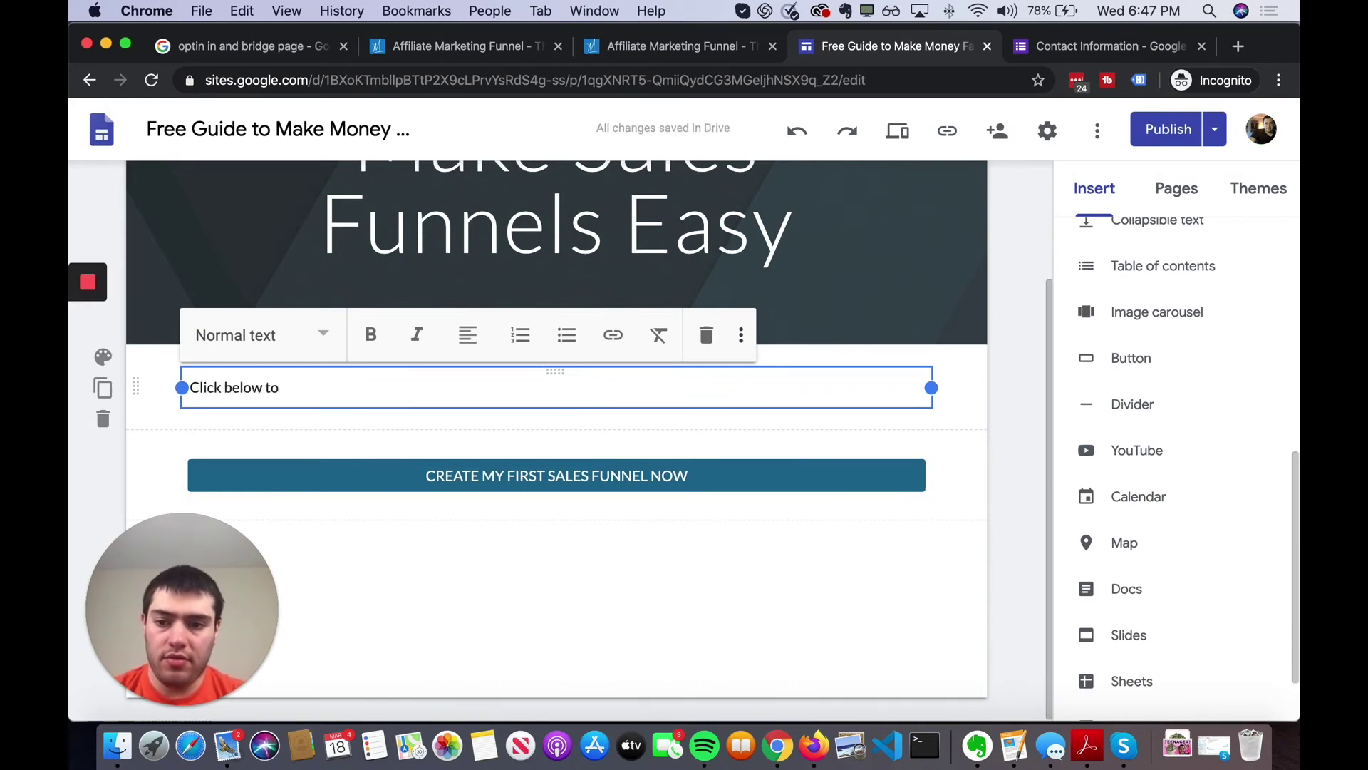
pyautogui.write('create your fir')
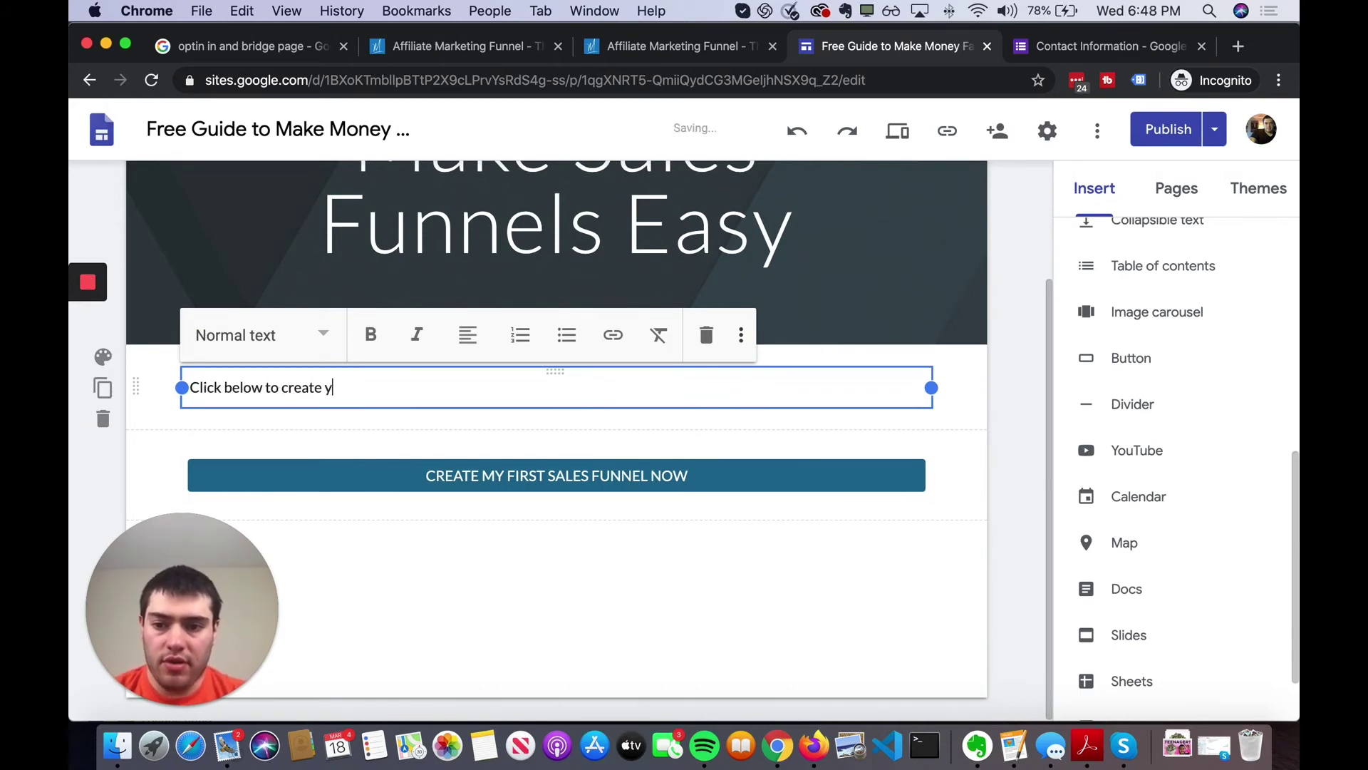
pyautogui.write('st sales funnel now!')
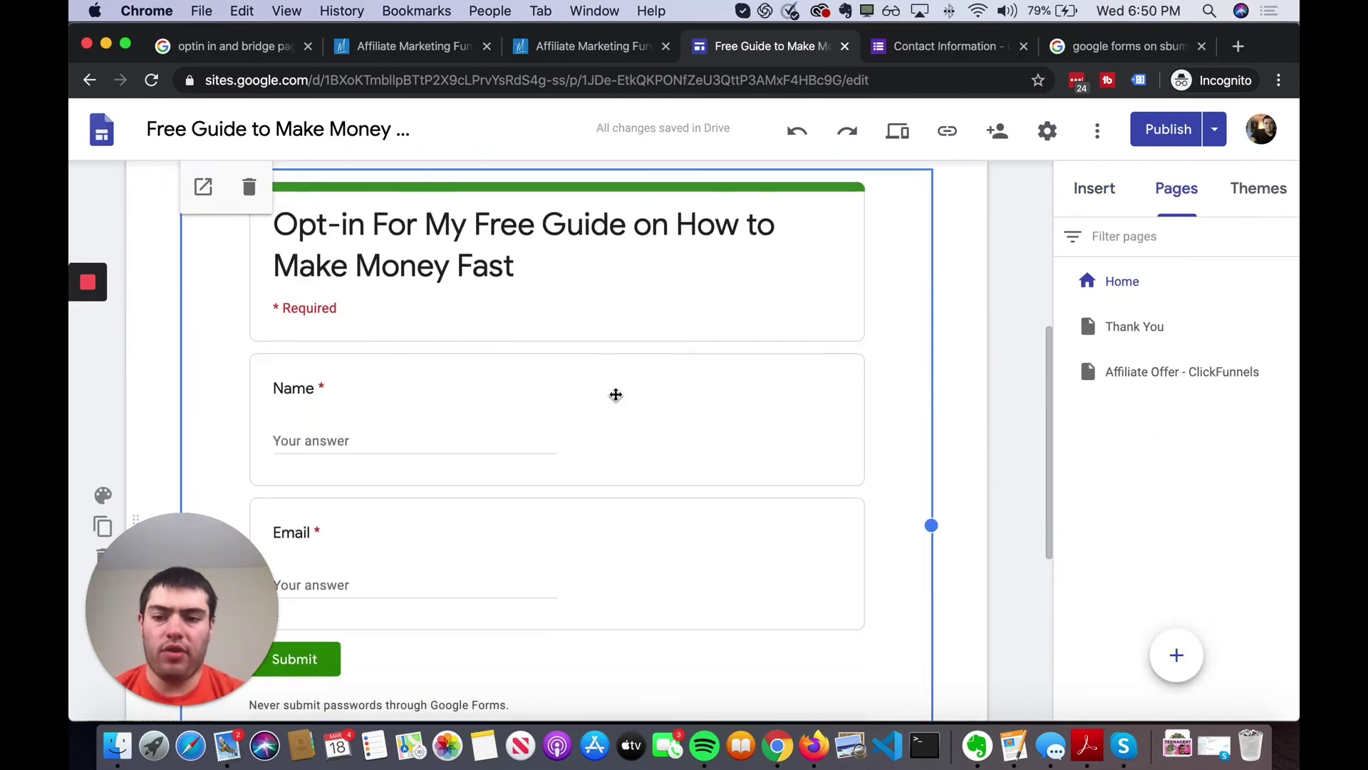
# - Shorten the embedded opt-in form on the Home page to remove the blank space beneath its footer
pyautogui.scroll(-5, 615, 395)
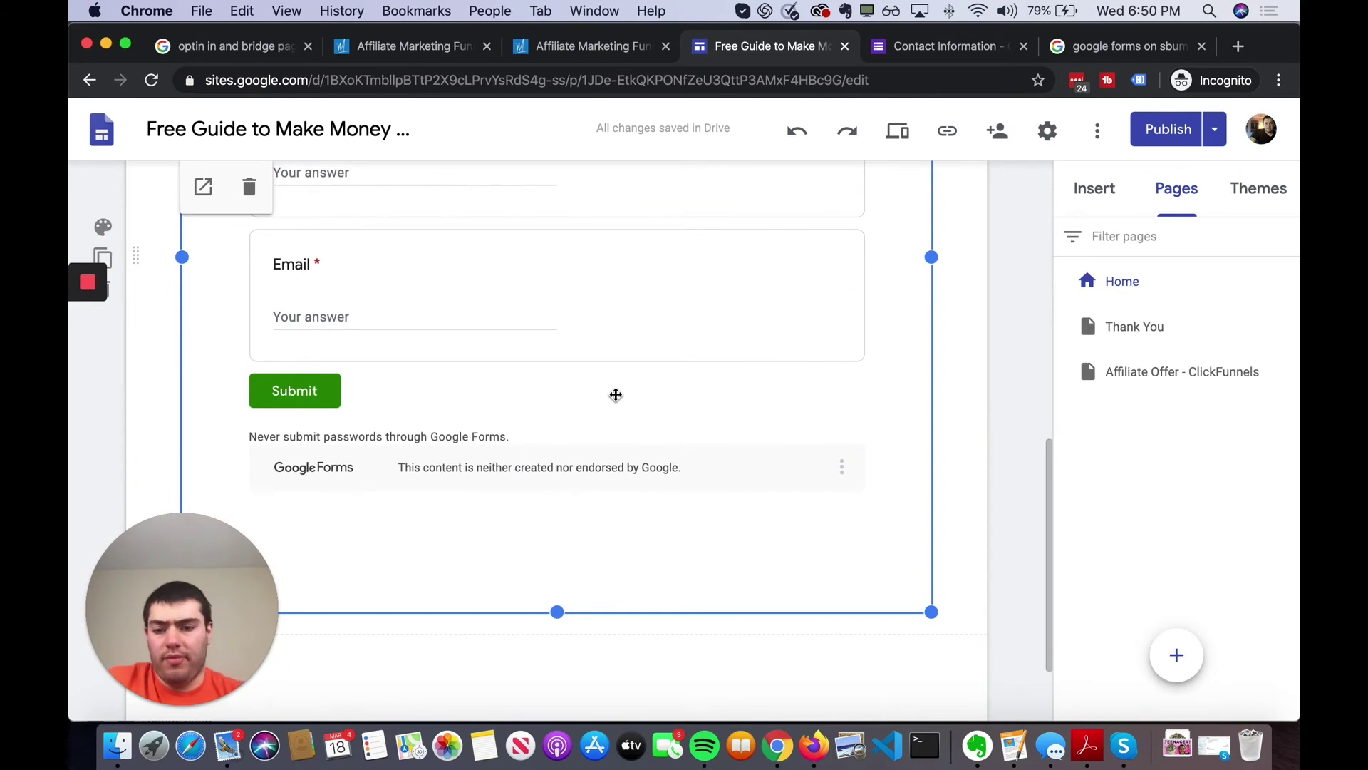
pyautogui.scroll(1, 616, 394)
pyautogui.moveTo(563, 645); pyautogui.dragTo(559, 513)
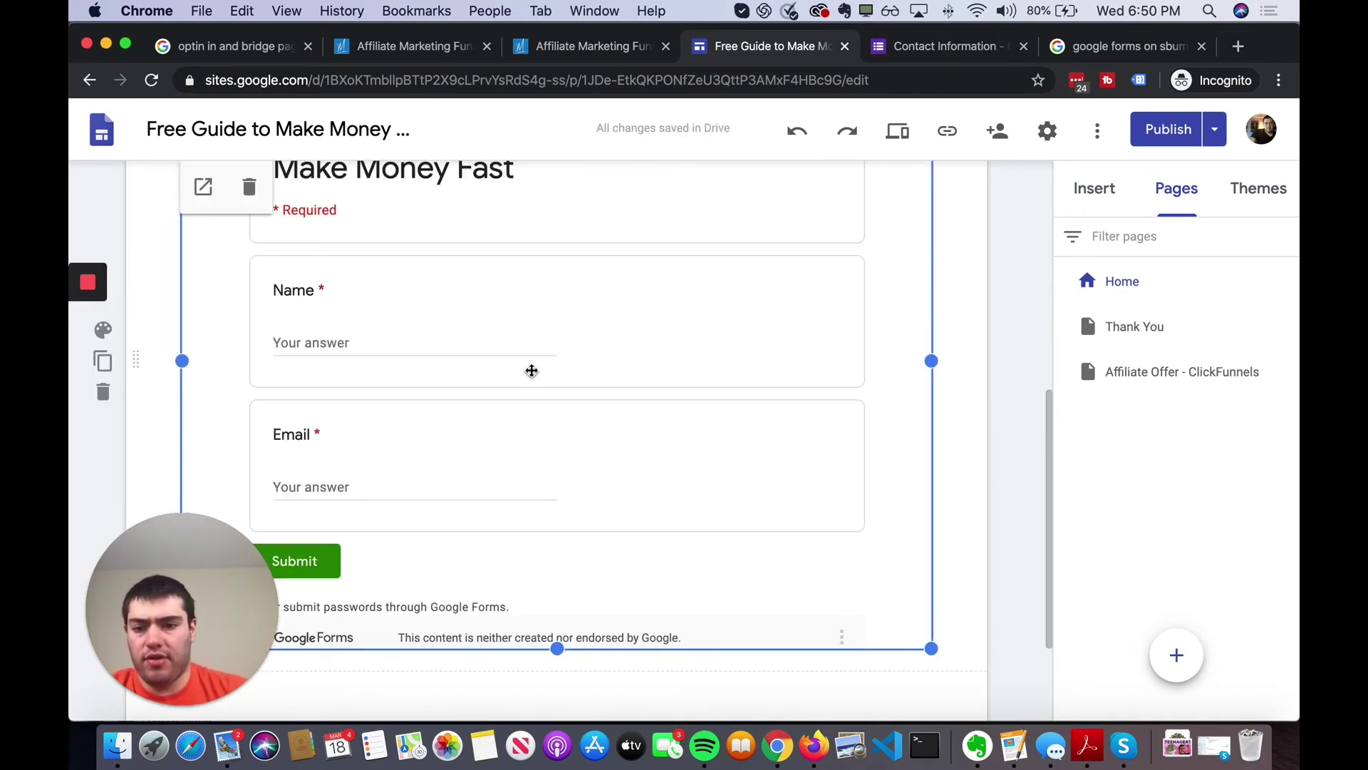
# - Start a new button on the Home page named "I OPTED IN AND I'M READY TO GET MY GUIDE"
pyautogui.click(1050, 204)
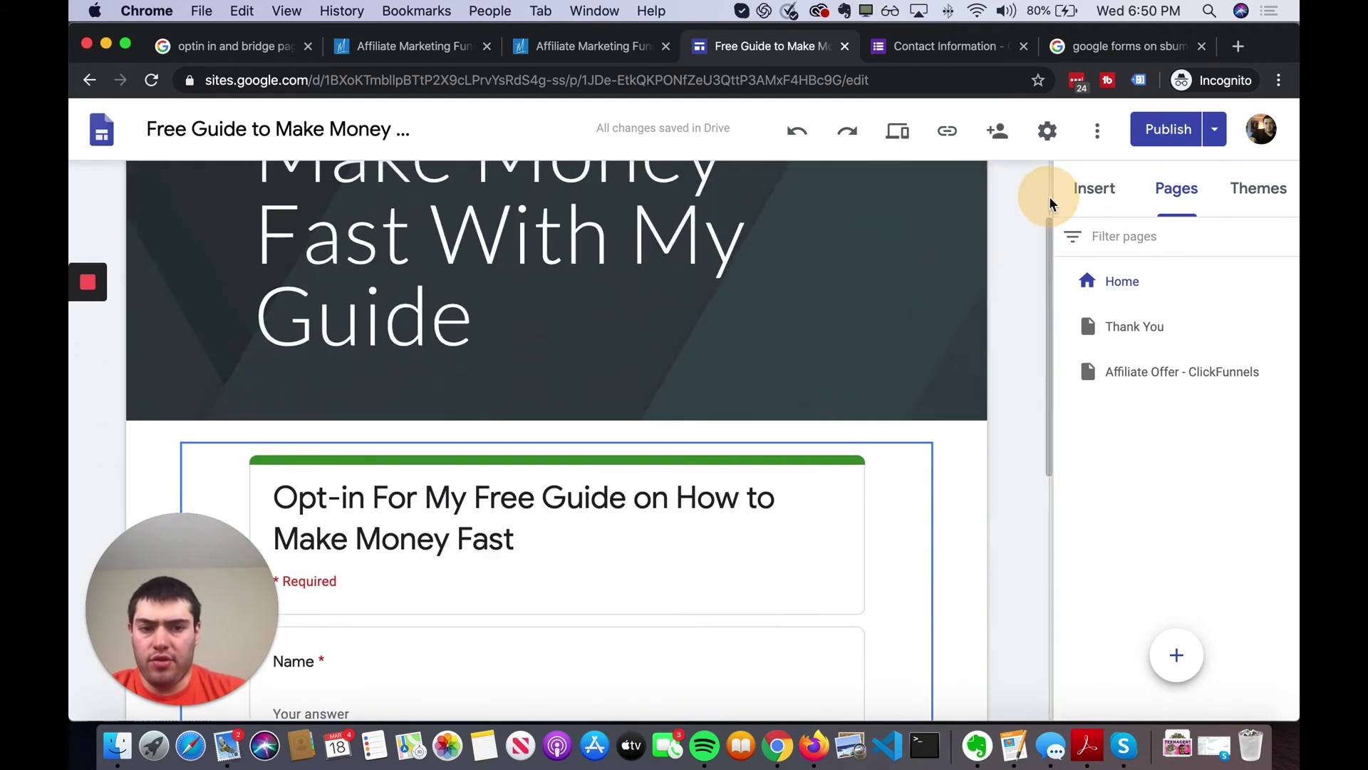
pyautogui.click(1093, 188)
pyautogui.scroll(-2, 943, 536)
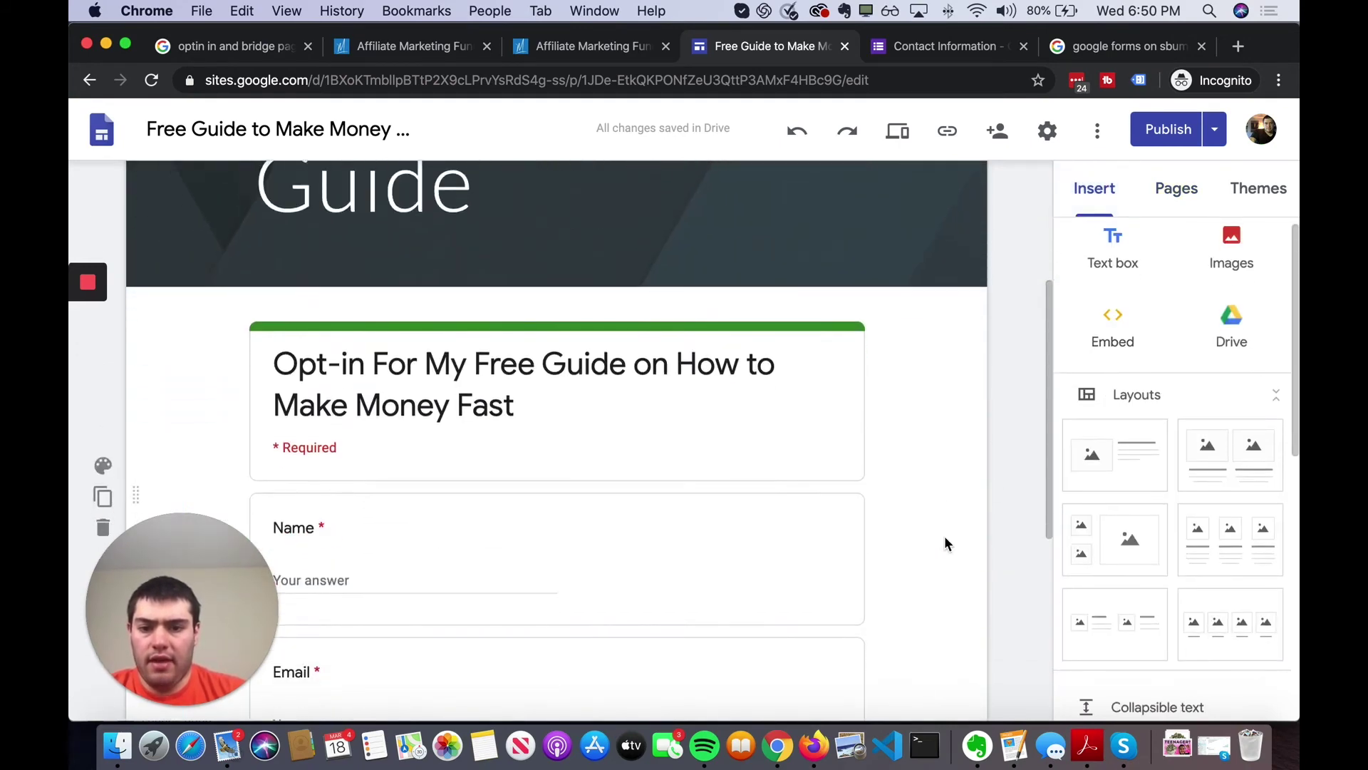
pyautogui.scroll(-4, 944, 536)
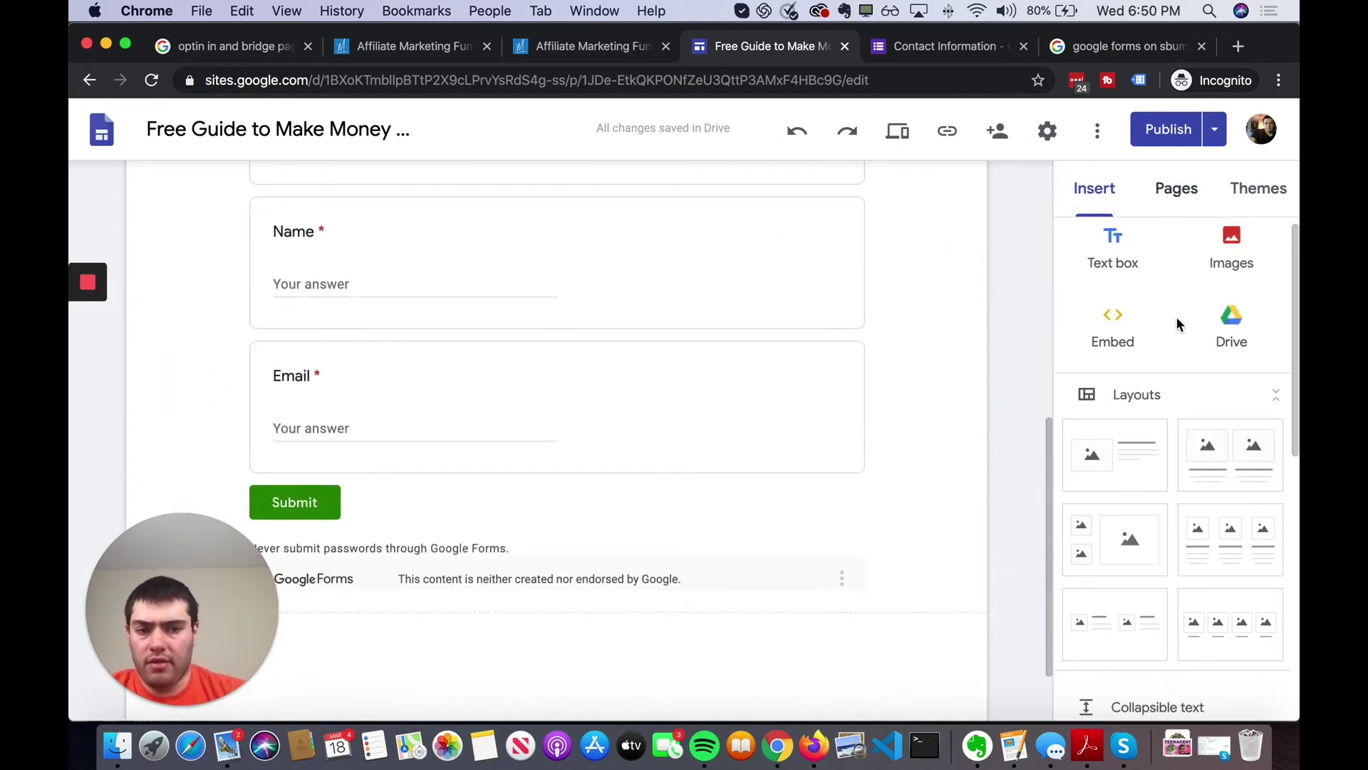
pyautogui.scroll(-8, 1174, 330)
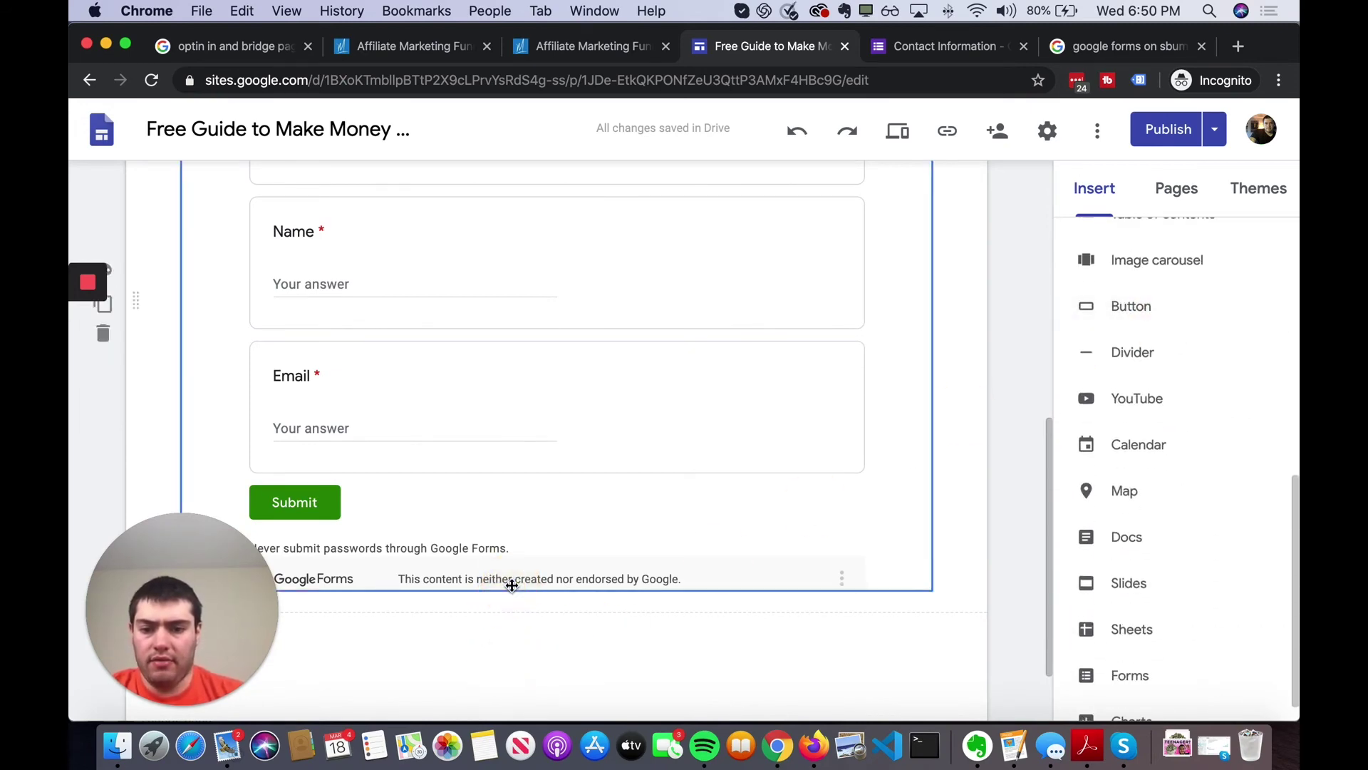
pyautogui.click(1148, 303)
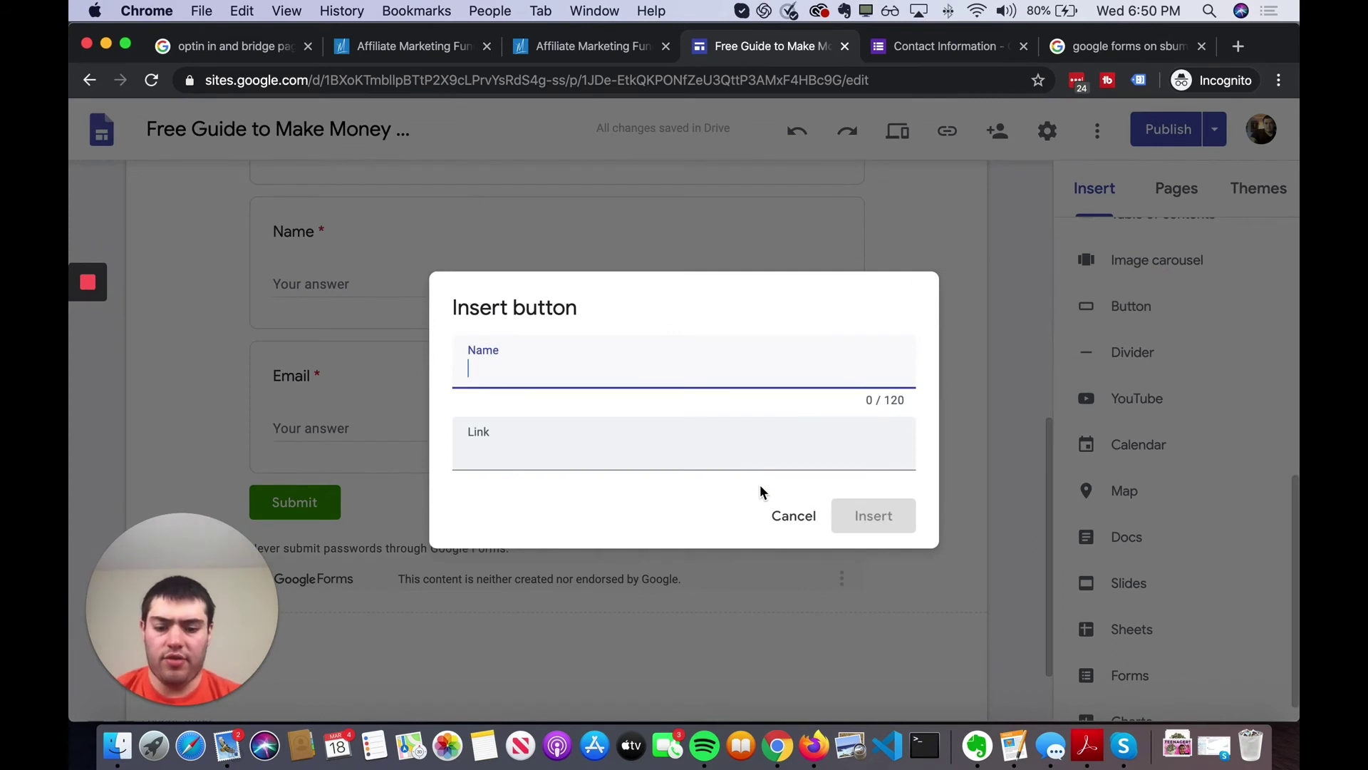
pyautogui.write('I O')
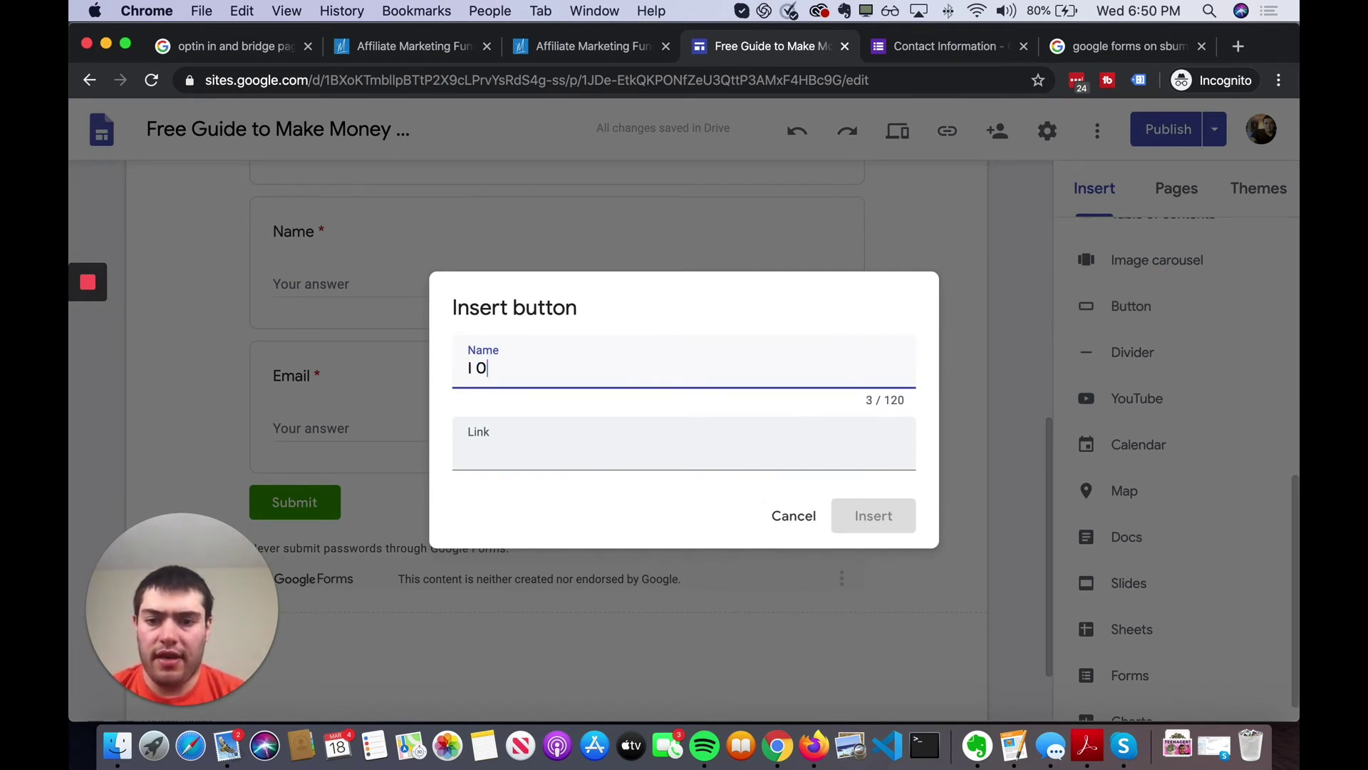
pyautogui.write('PTED IN AND')
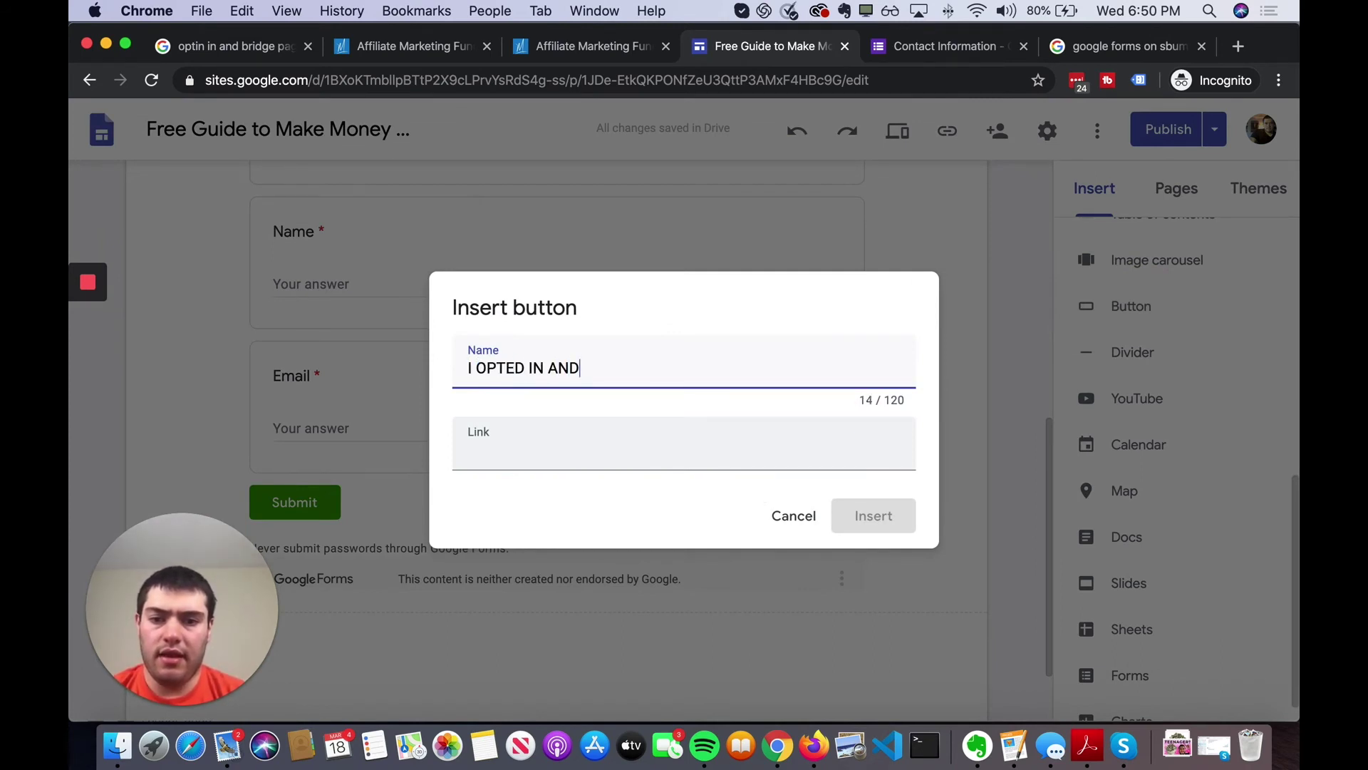
pyautogui.write(" I'M READY TO ")
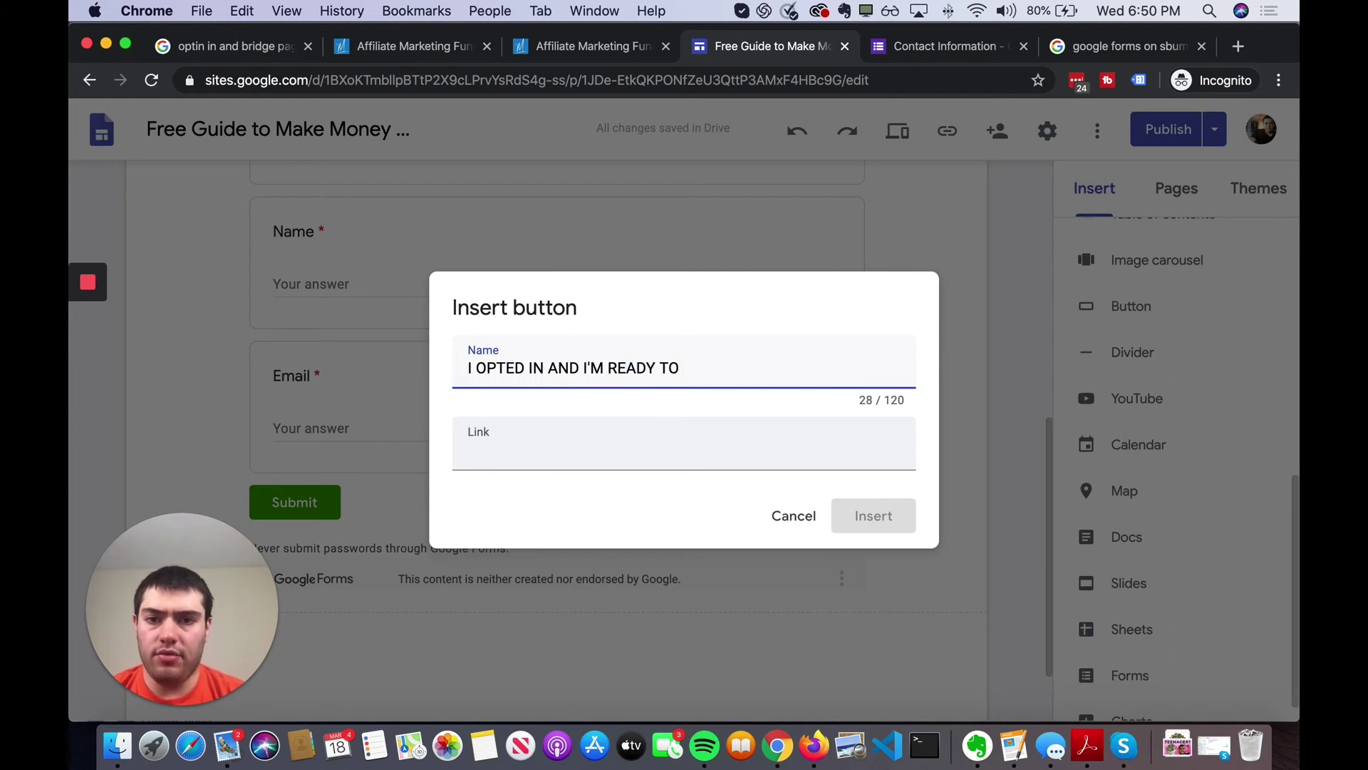
pyautogui.write('GET MY ')
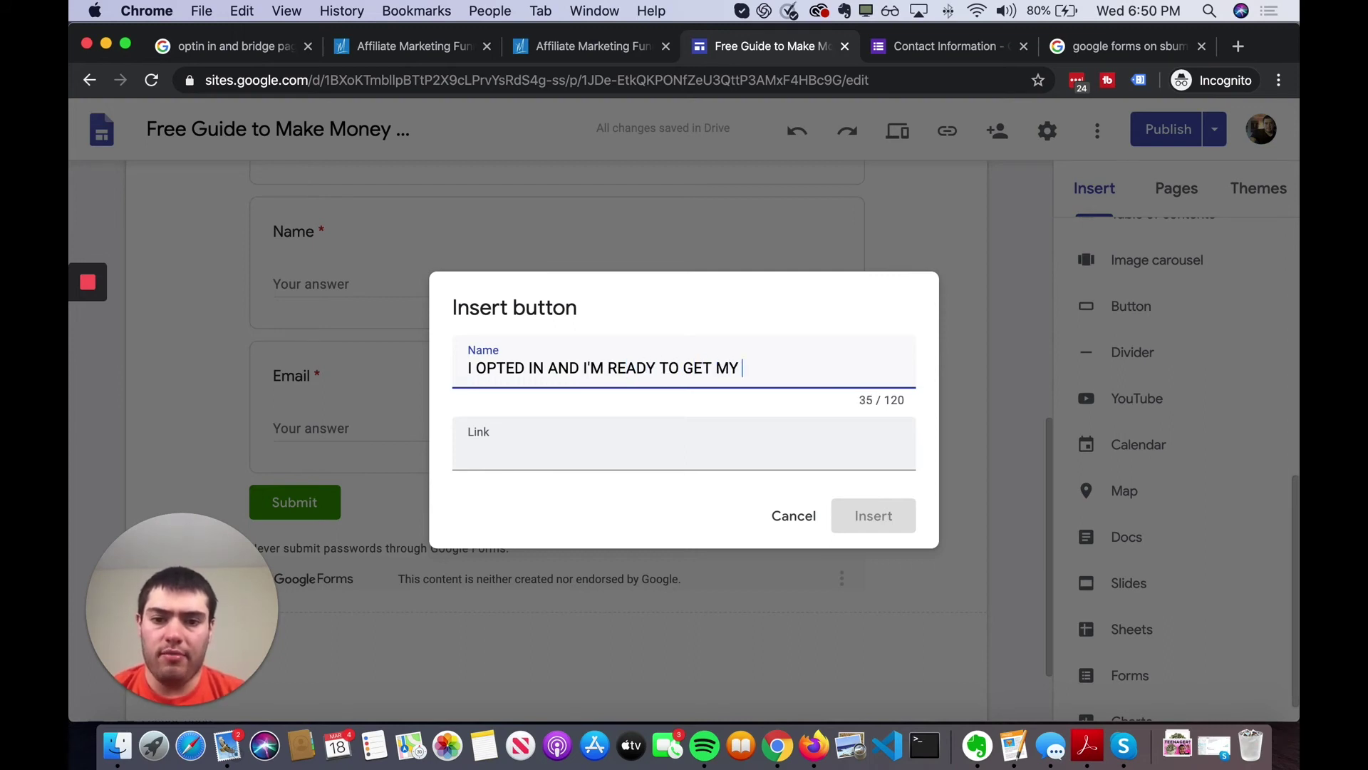
pyautogui.write('GUIDE')
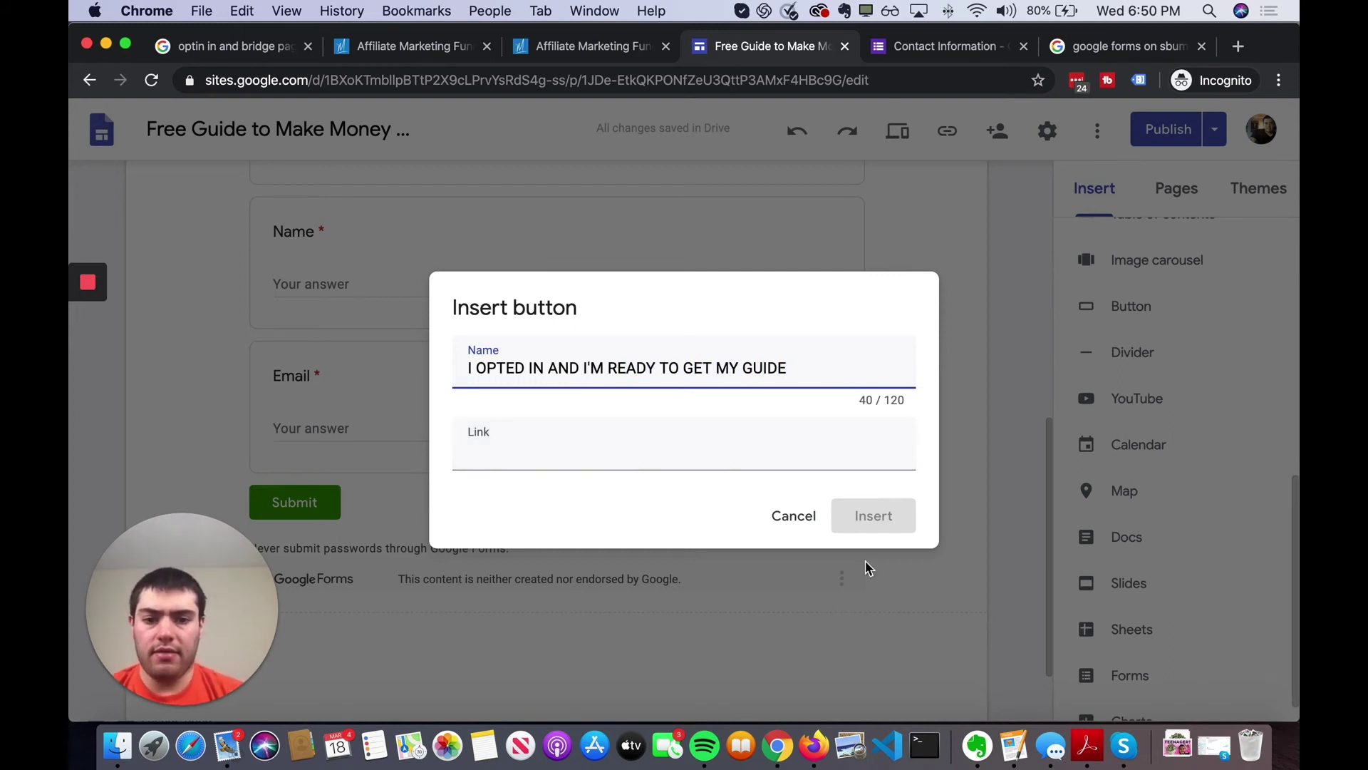
# - Link the opt-in button to the Thank You page, insert it, and stretch it to the form's full width
pyautogui.click(827, 452)
pyautogui.click(620, 531)
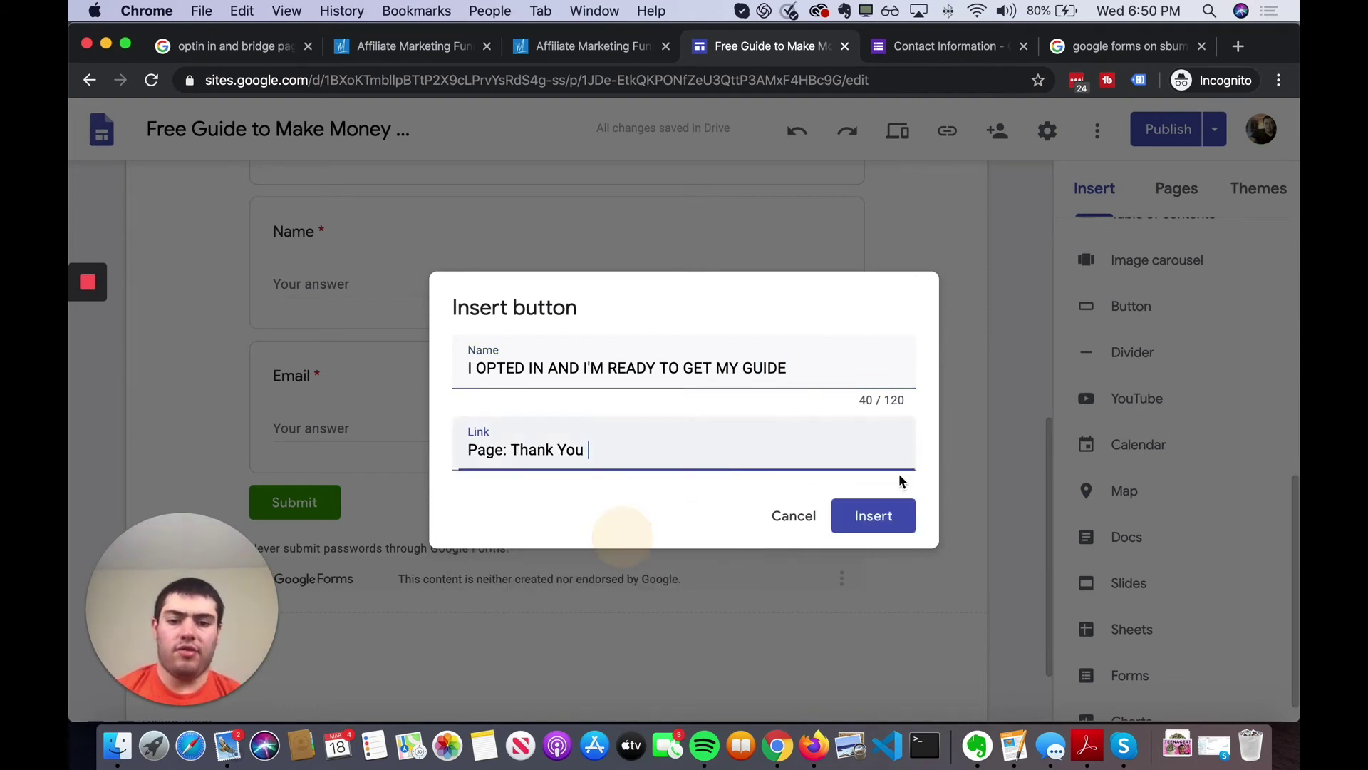
pyautogui.click(870, 518)
pyautogui.moveTo(291, 475); pyautogui.dragTo(932, 476)
pyautogui.click(838, 618)
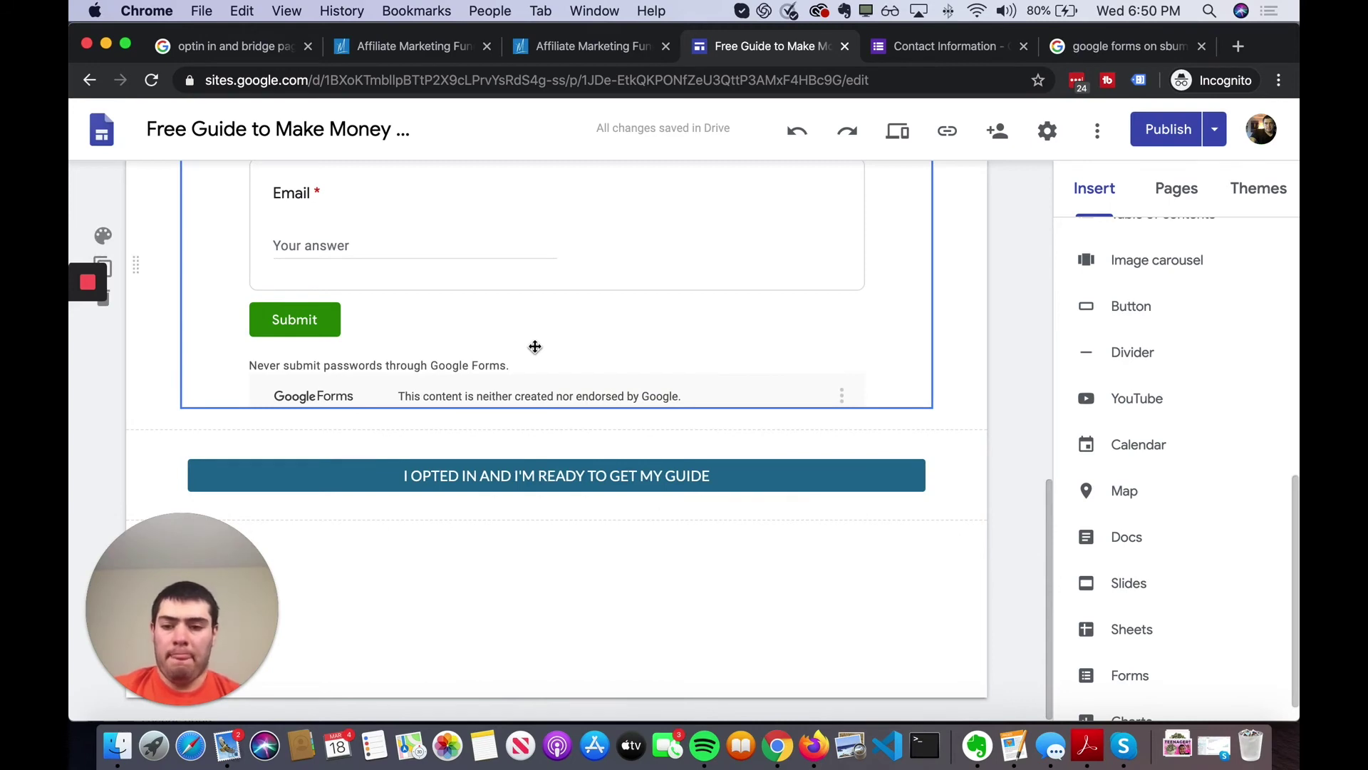
# - Review the layout of the opt-in form and the button beneath it on the Home page
pyautogui.scroll(5, 535, 346)
pyautogui.scroll(-2, 428, 463)
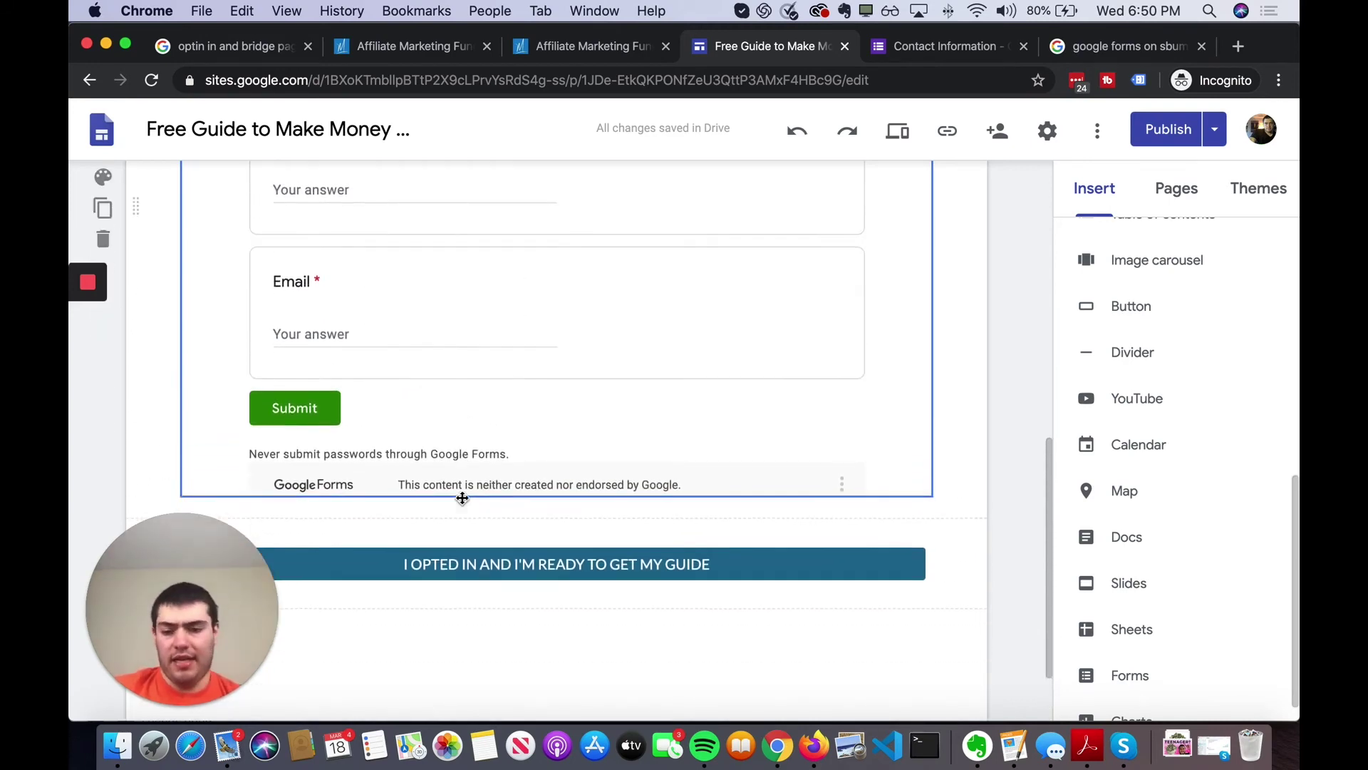
pyautogui.scroll(2, 498, 580)
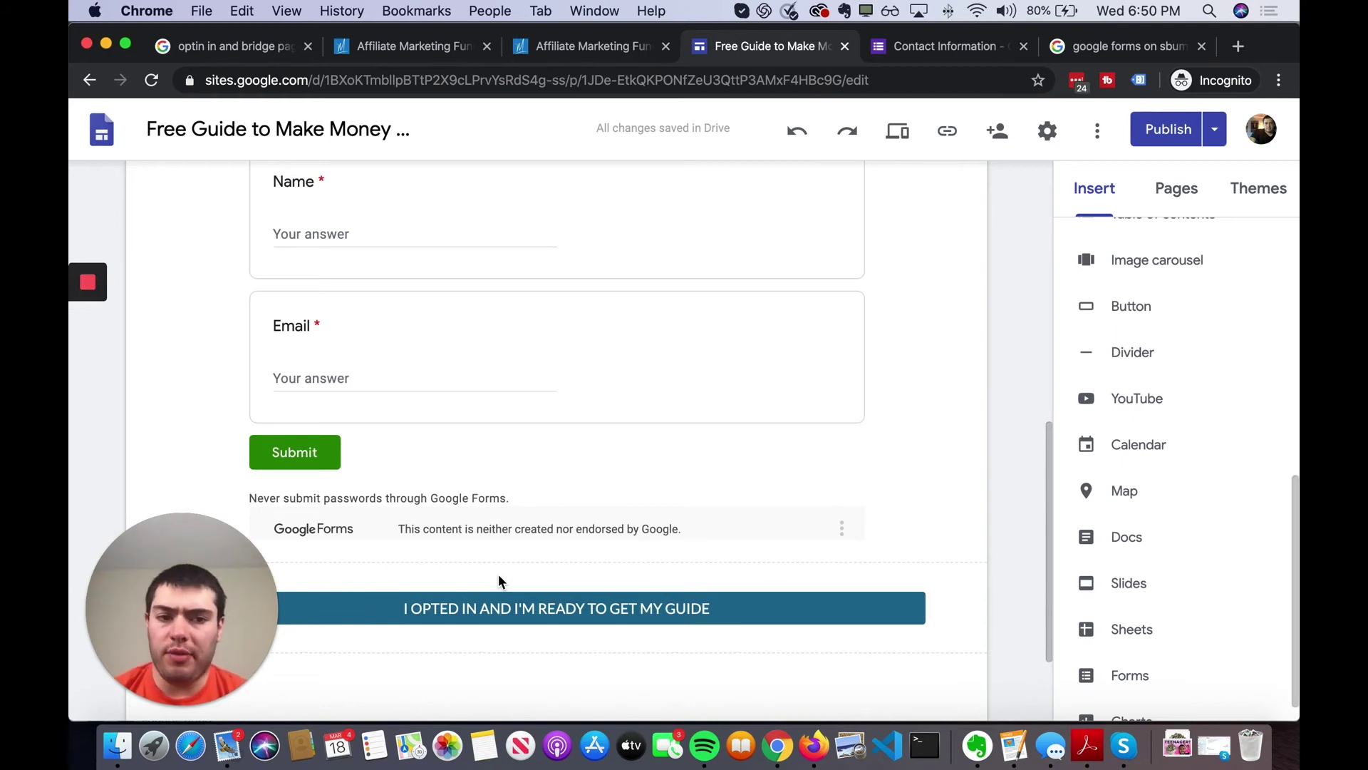
pyautogui.scroll(-3, 498, 575)
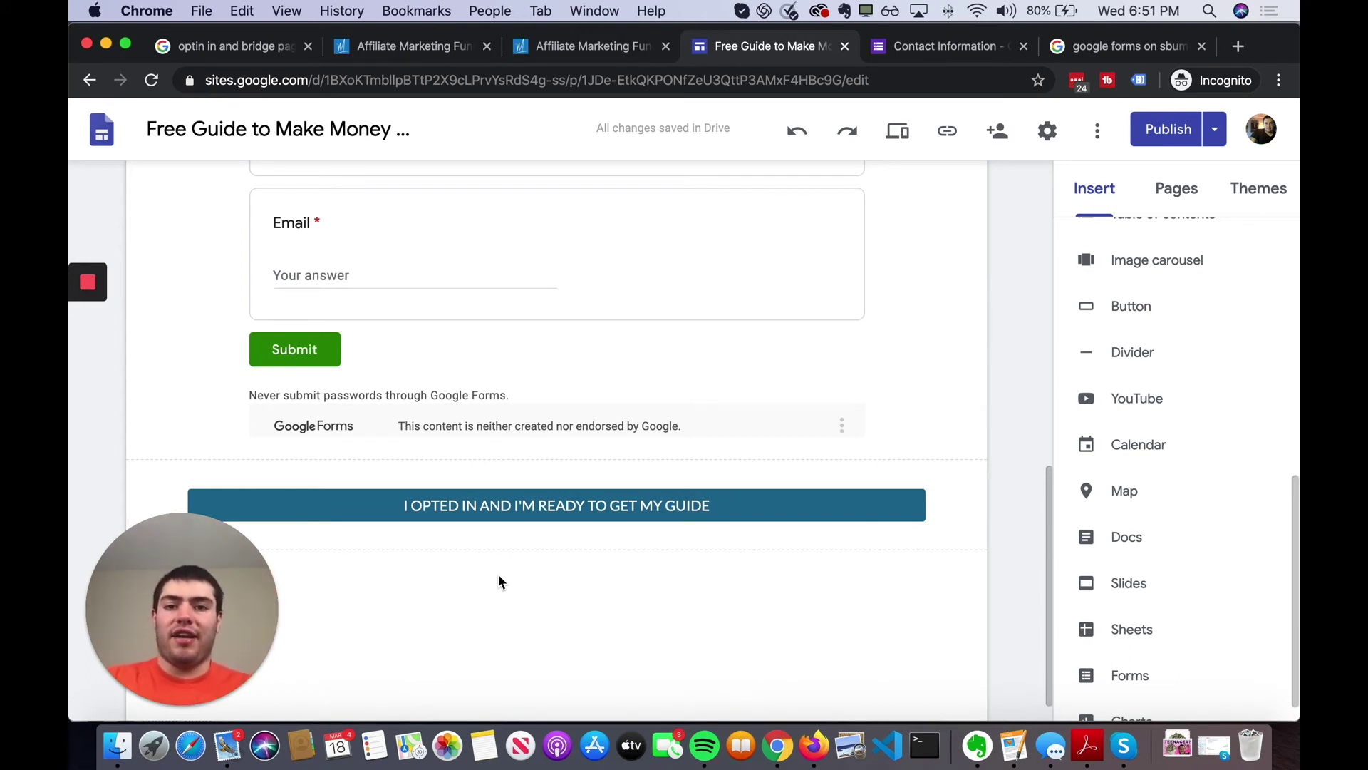
pyautogui.scroll(-1, 499, 527)
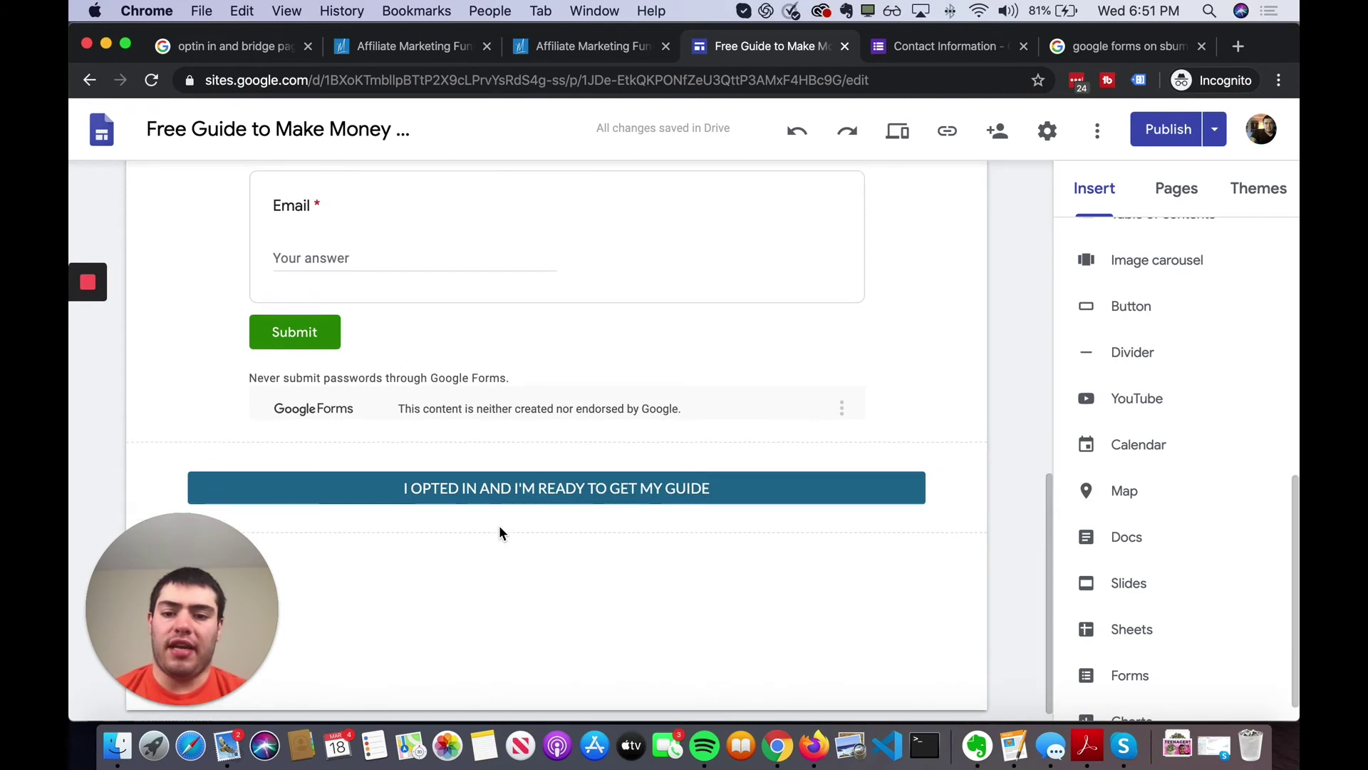
pyautogui.scroll(5, 498, 527)
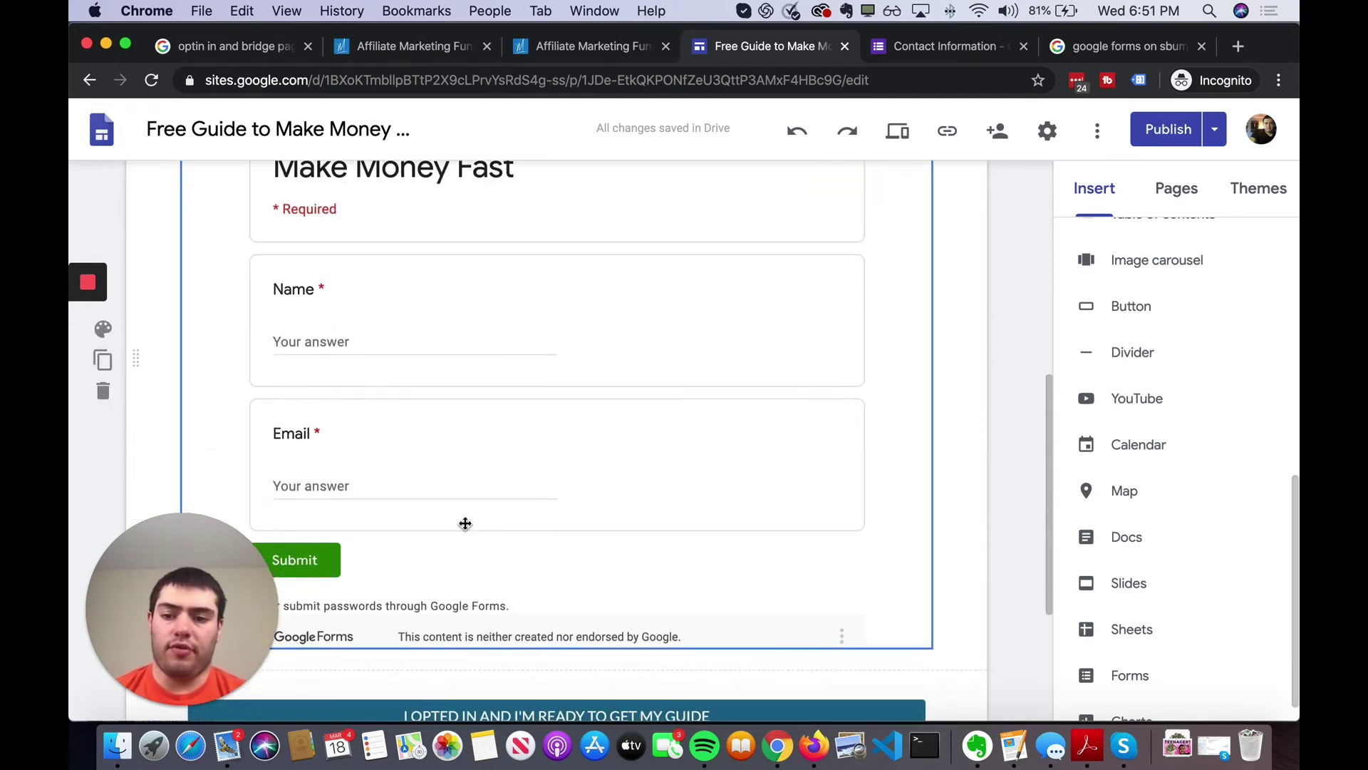
pyautogui.scroll(-5, 465, 523)
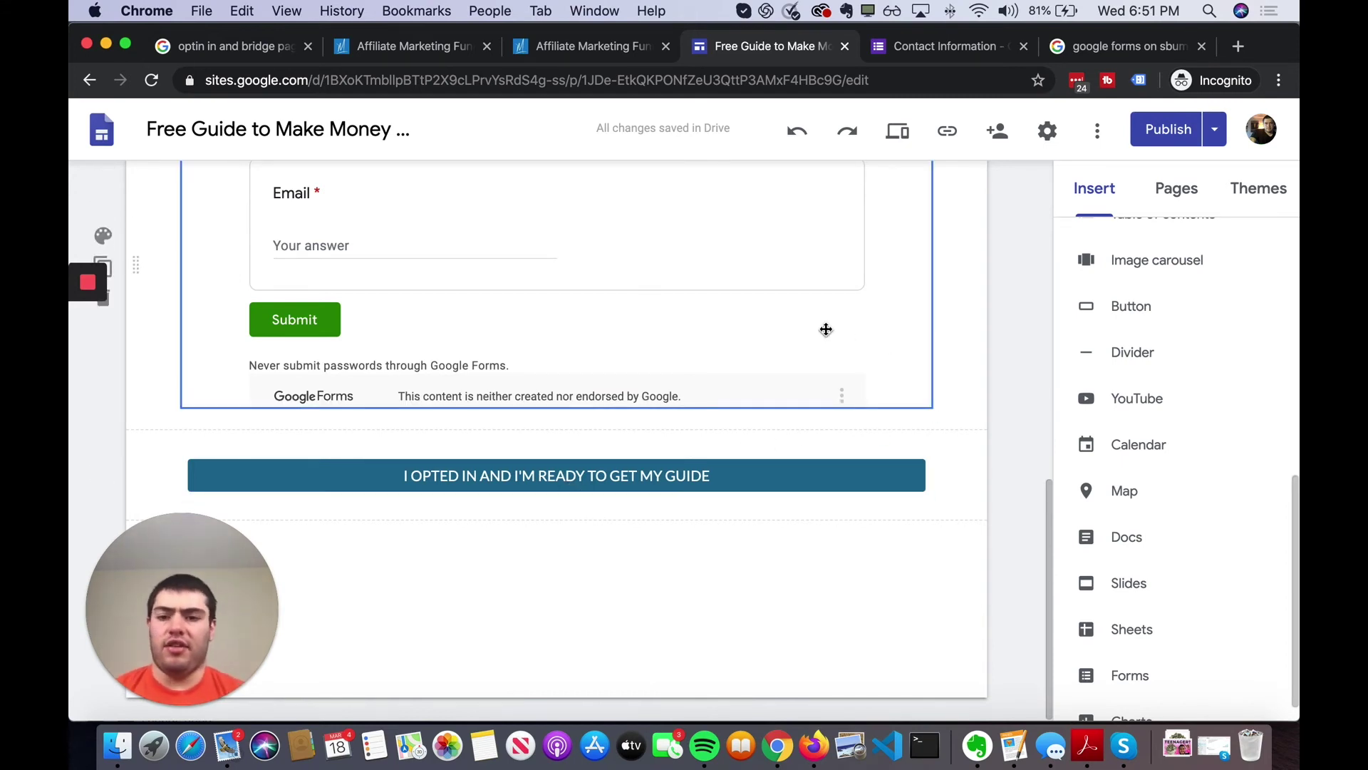
pyautogui.scroll(3, 826, 329)
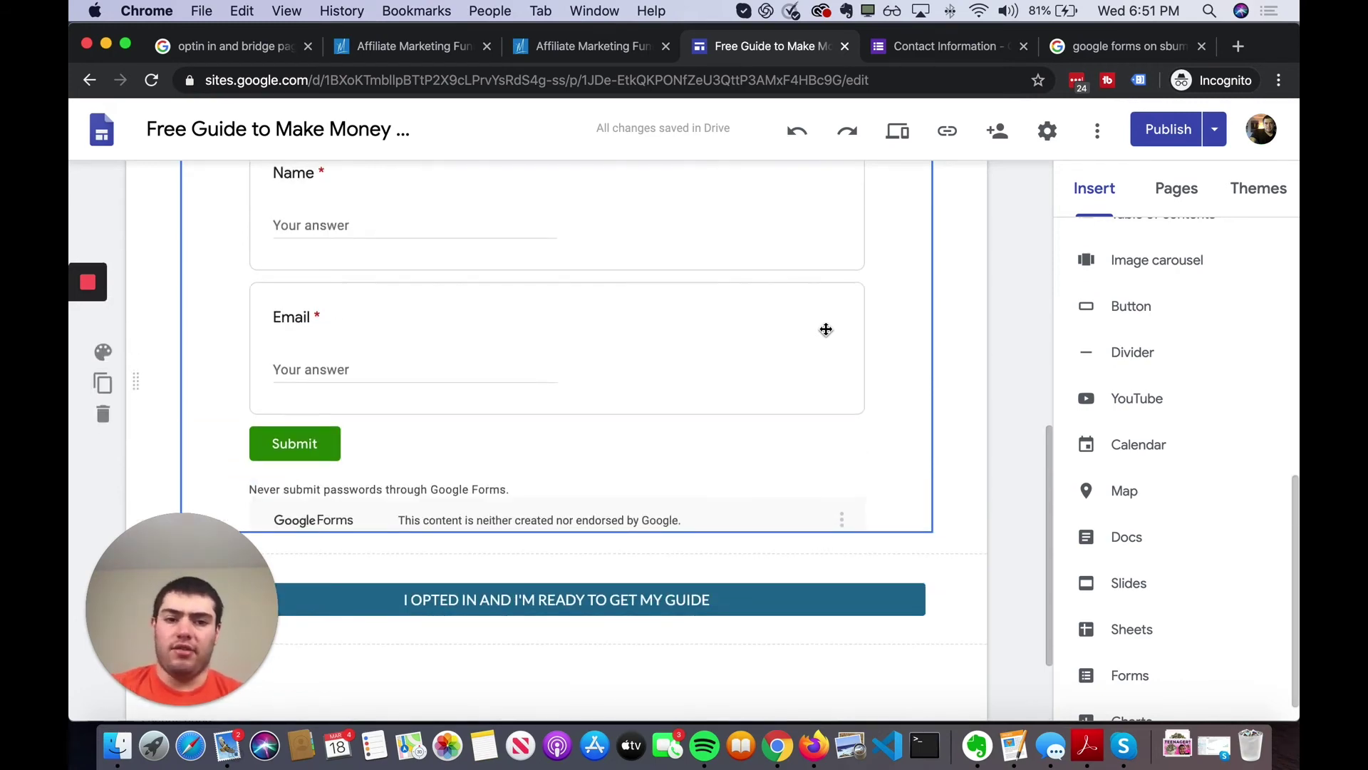
# - Look over the Home page from its headline through the form's Name and Email fields down to the opt-in button
pyautogui.scroll(6, 570, 323)
pyautogui.scroll(1, 570, 323)
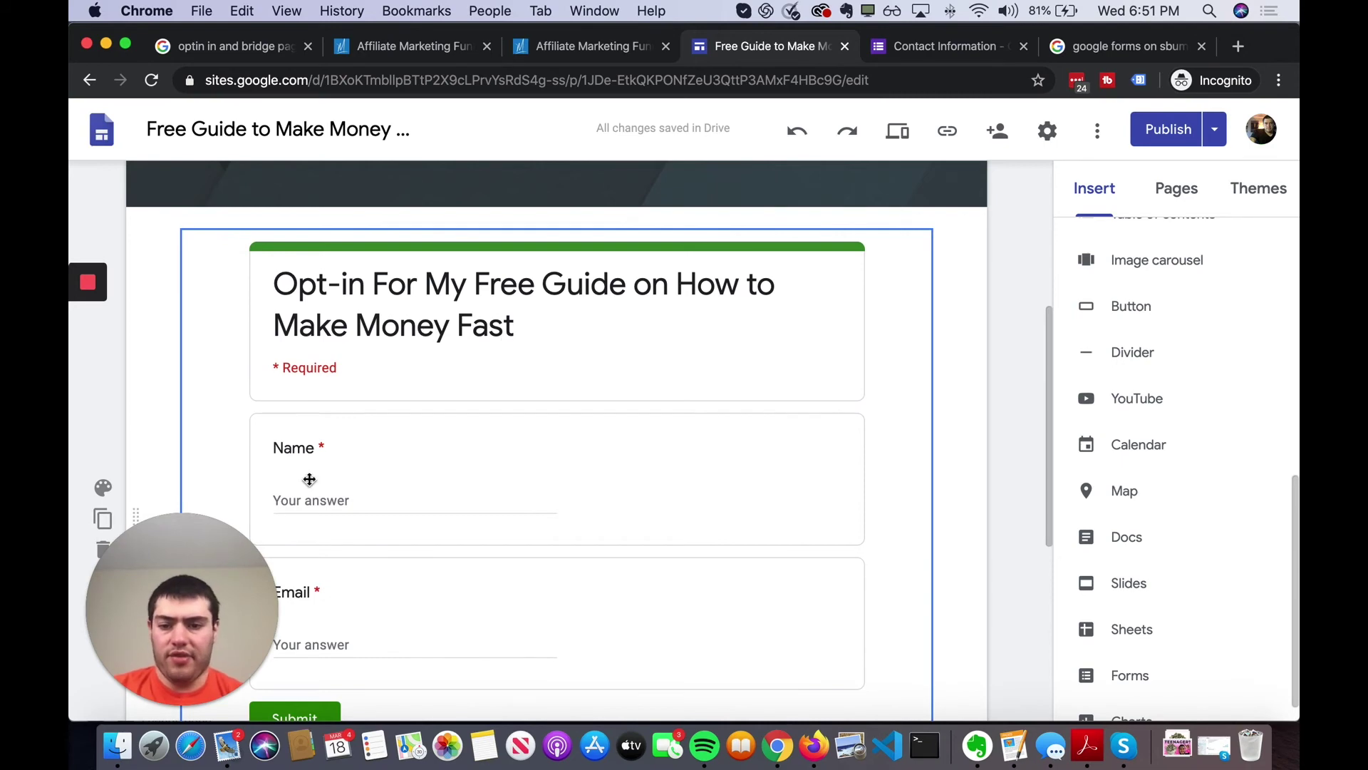
pyautogui.scroll(-6, 330, 498)
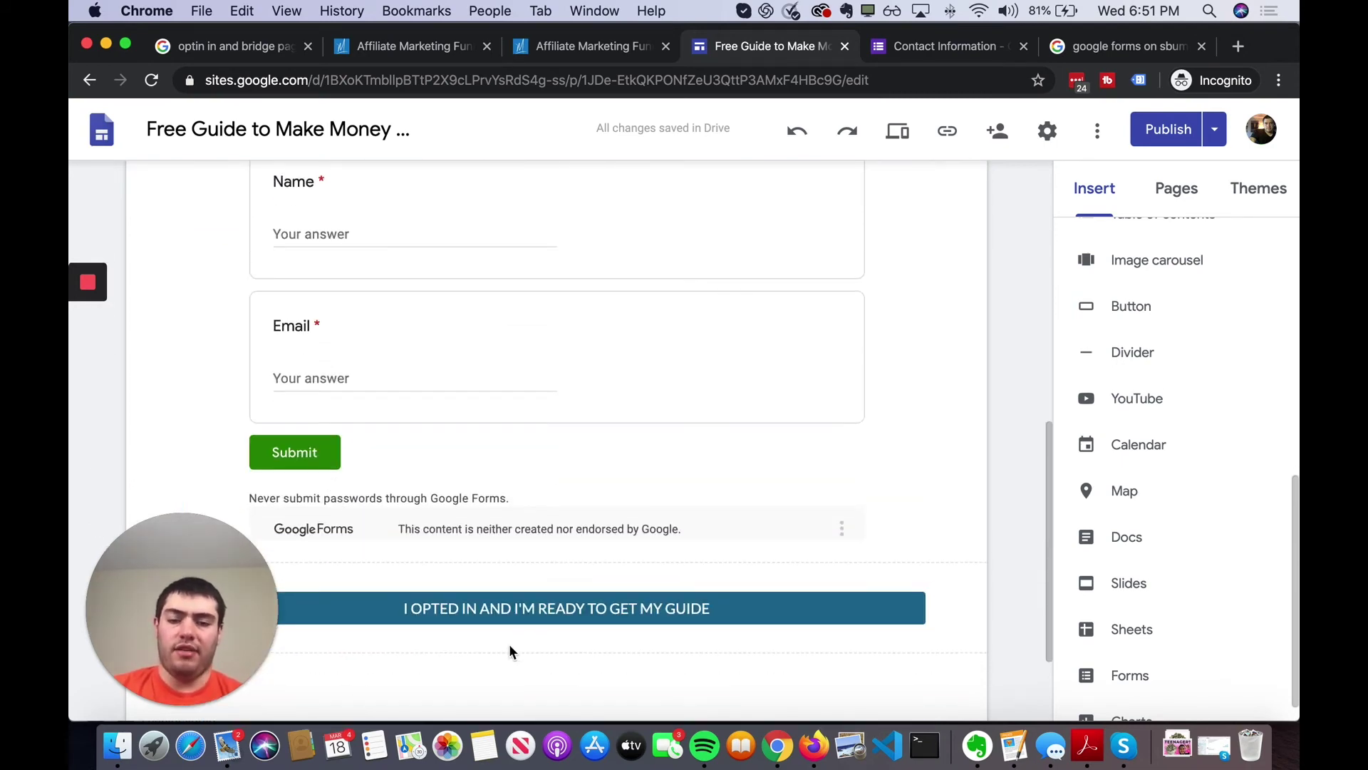
pyautogui.scroll(12, 510, 645)
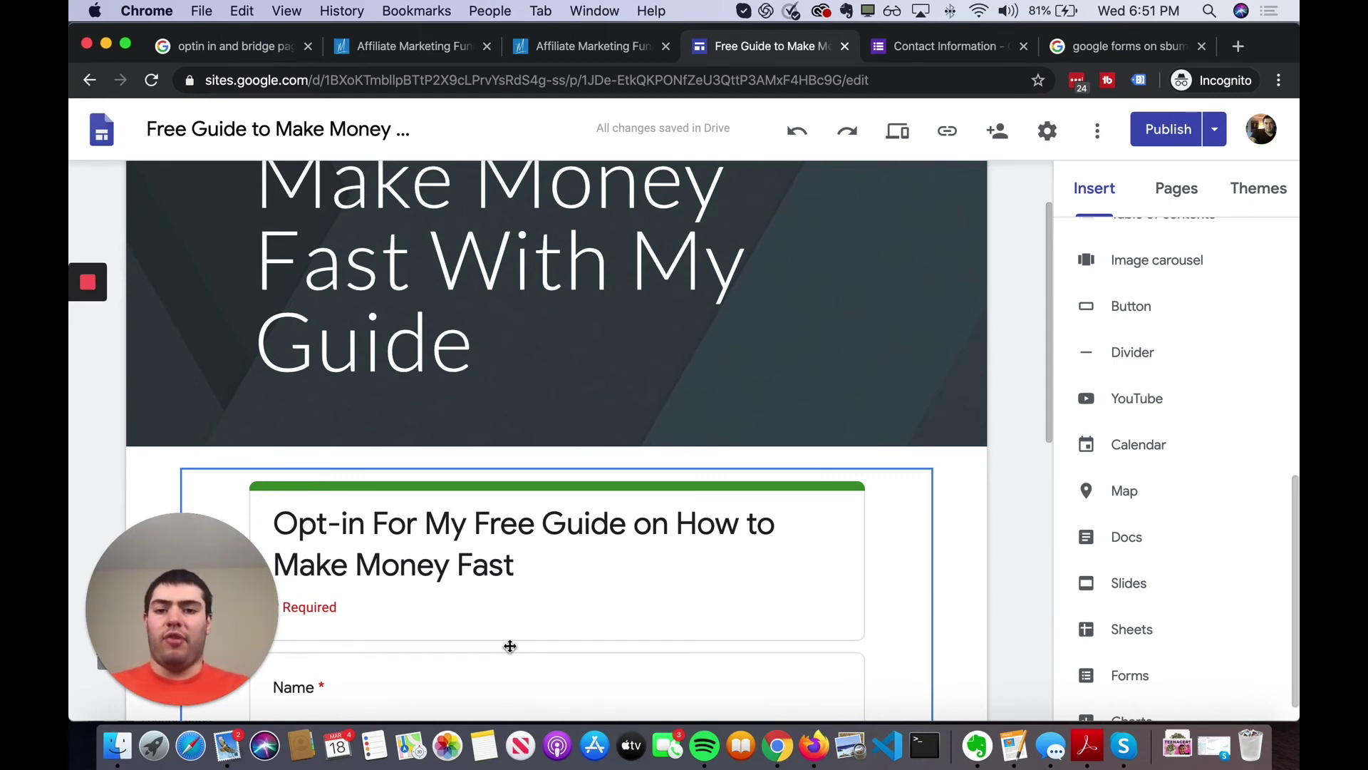
pyautogui.scroll(-5, 580, 448)
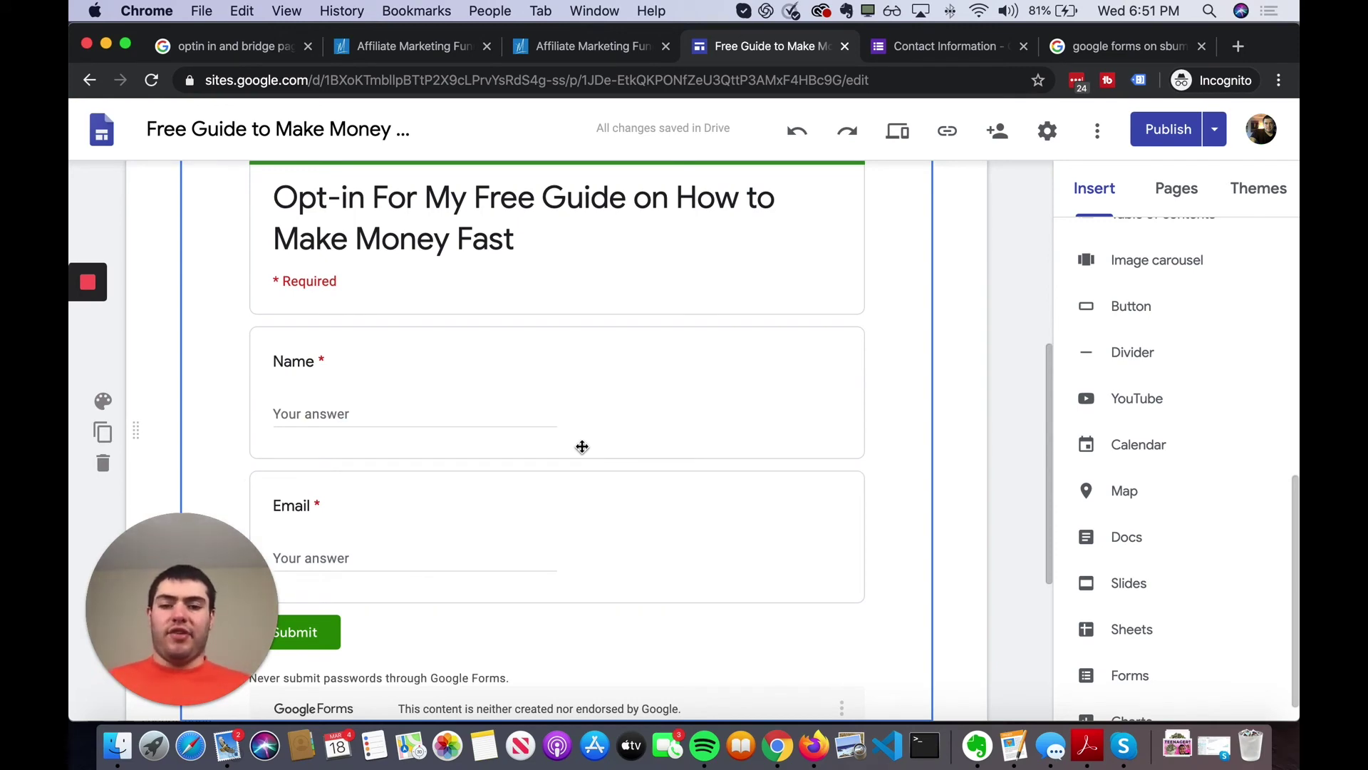
pyautogui.scroll(-2, 582, 446)
pyautogui.scroll(7, 582, 446)
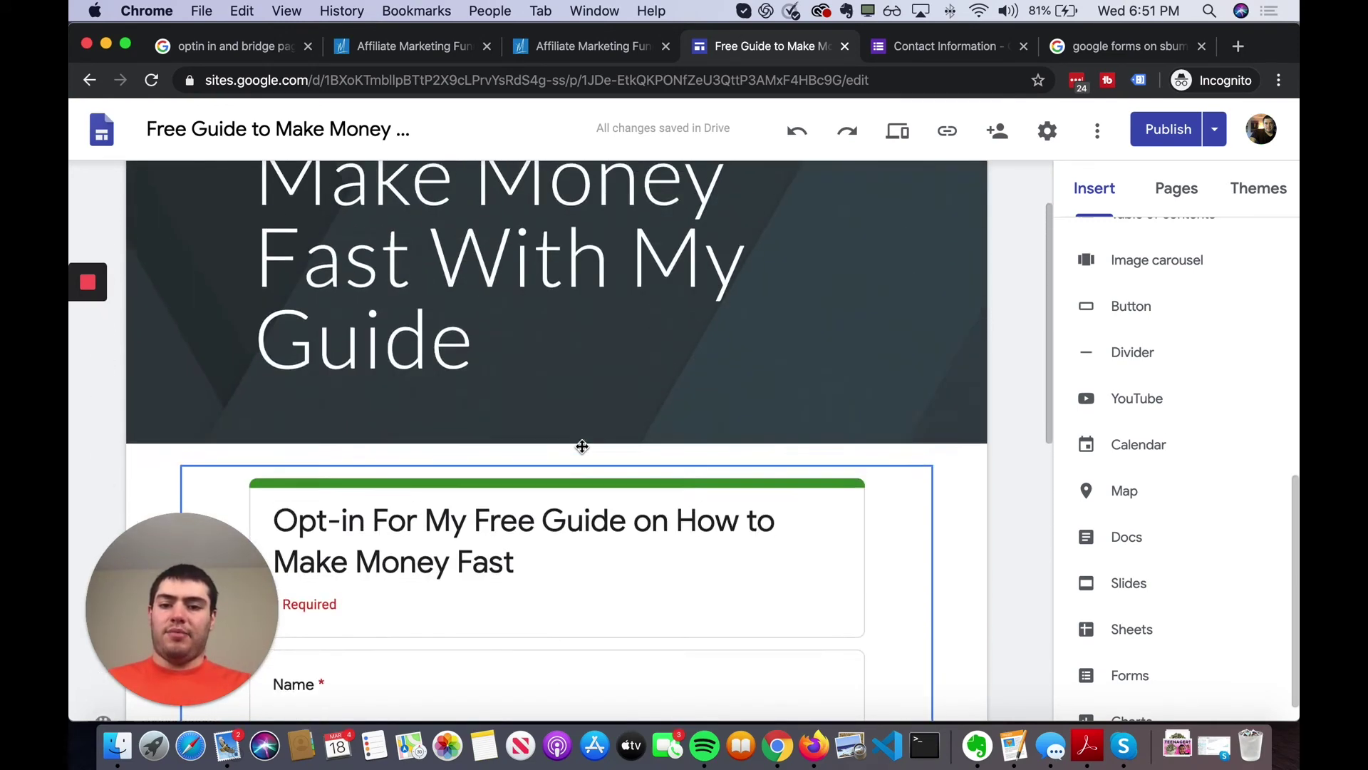
pyautogui.scroll(2, 582, 446)
pyautogui.scroll(-5, 582, 446)
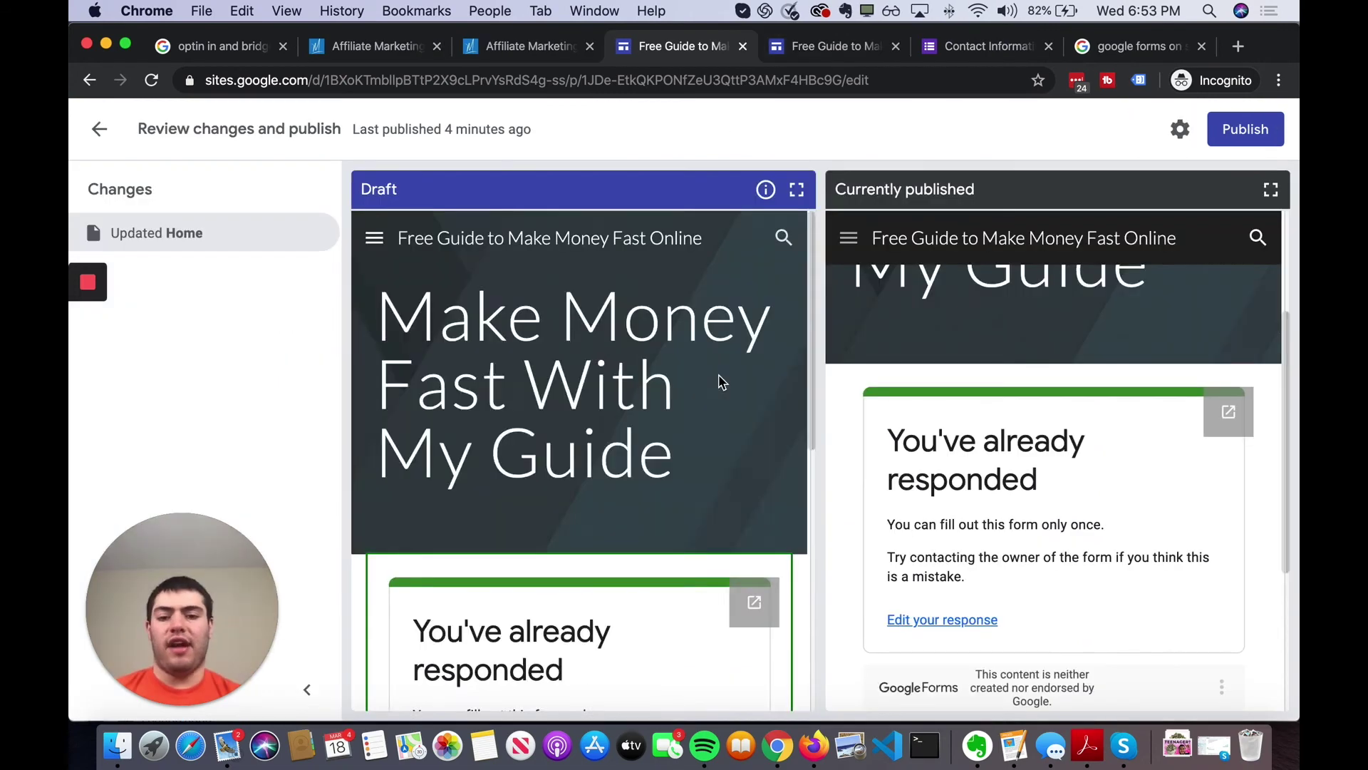
# - Compare the Home page draft with the currently published version and publish the changes
pyautogui.scroll(-5, 721, 378)
pyautogui.scroll(-2, 1033, 468)
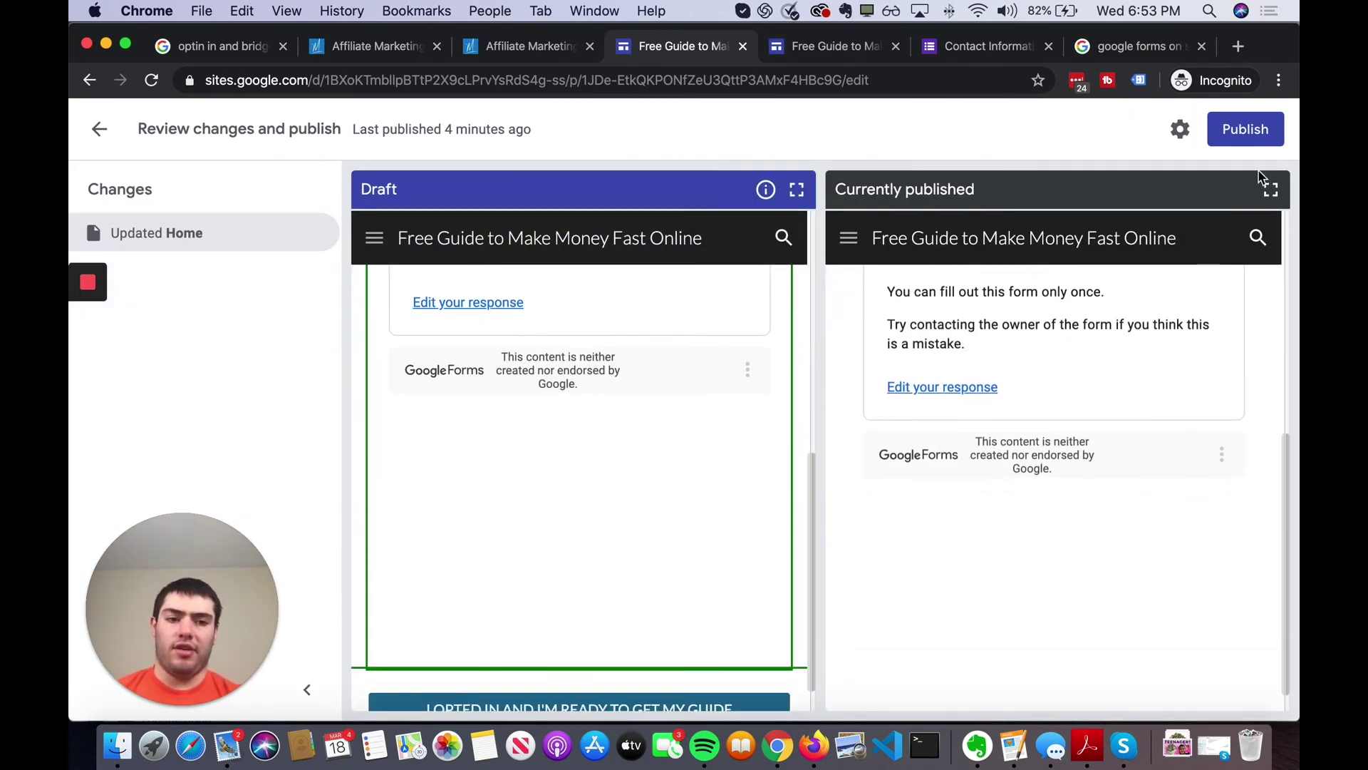
pyautogui.click(1247, 139)
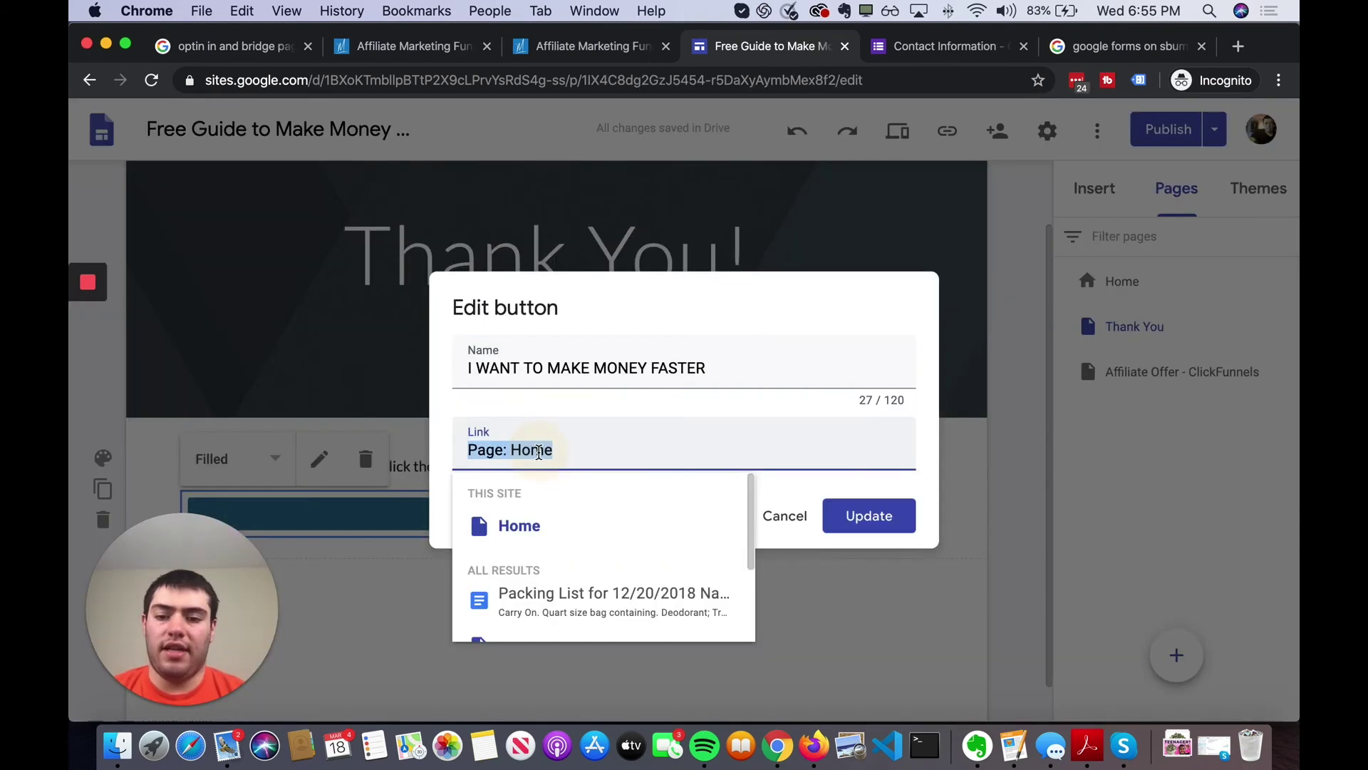
# - Relink the "I WANT TO MAKE MONEY FASTER" button on the Thank You page to the Affiliate Offer - ClickFunnels page
pyautogui.press('BackSpace')
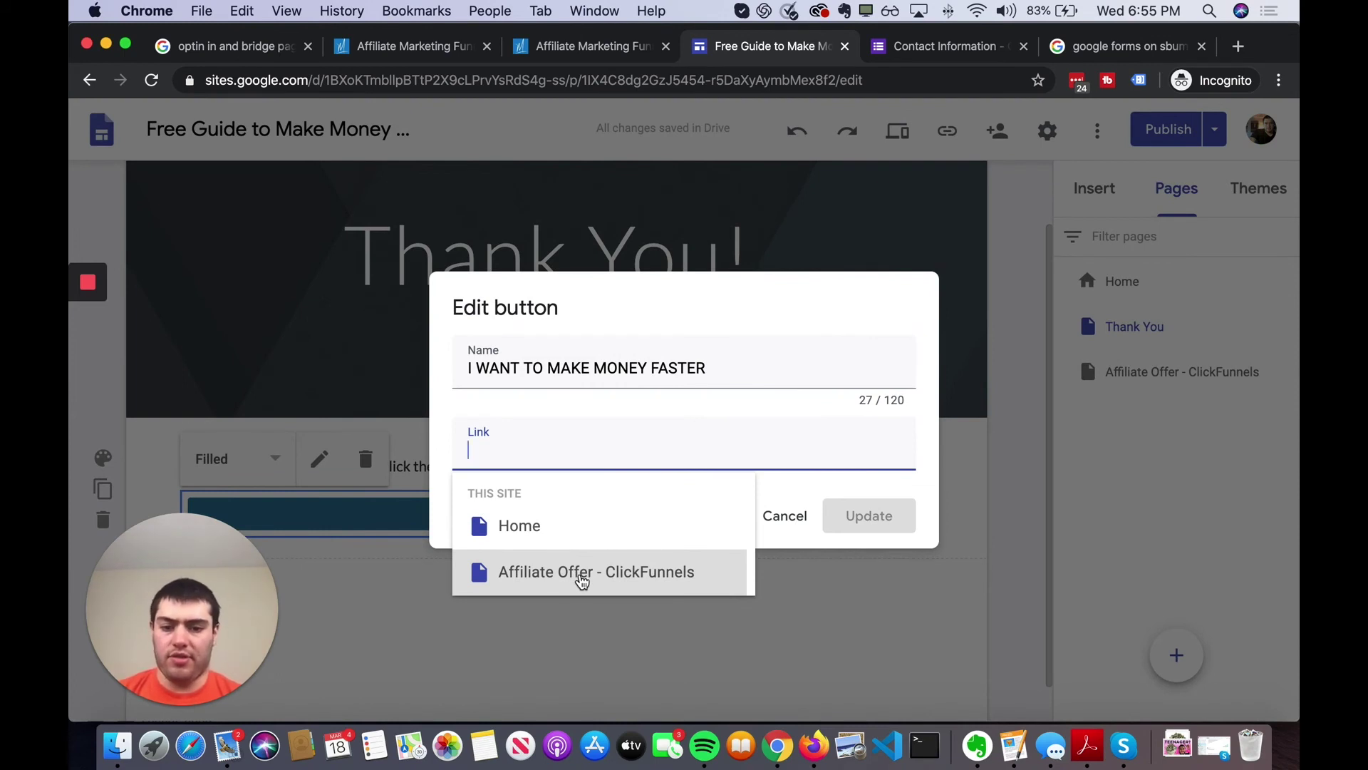
pyautogui.click(582, 578)
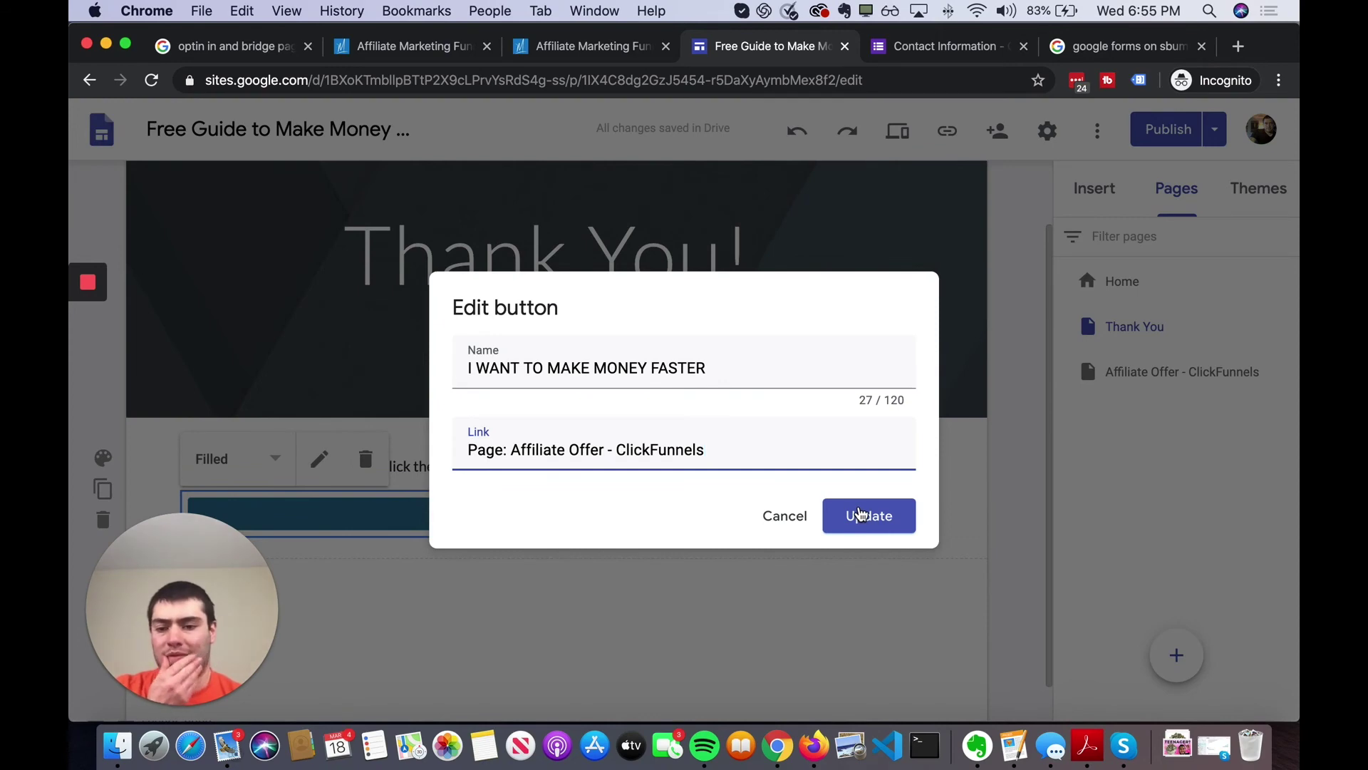
pyautogui.click(858, 514)
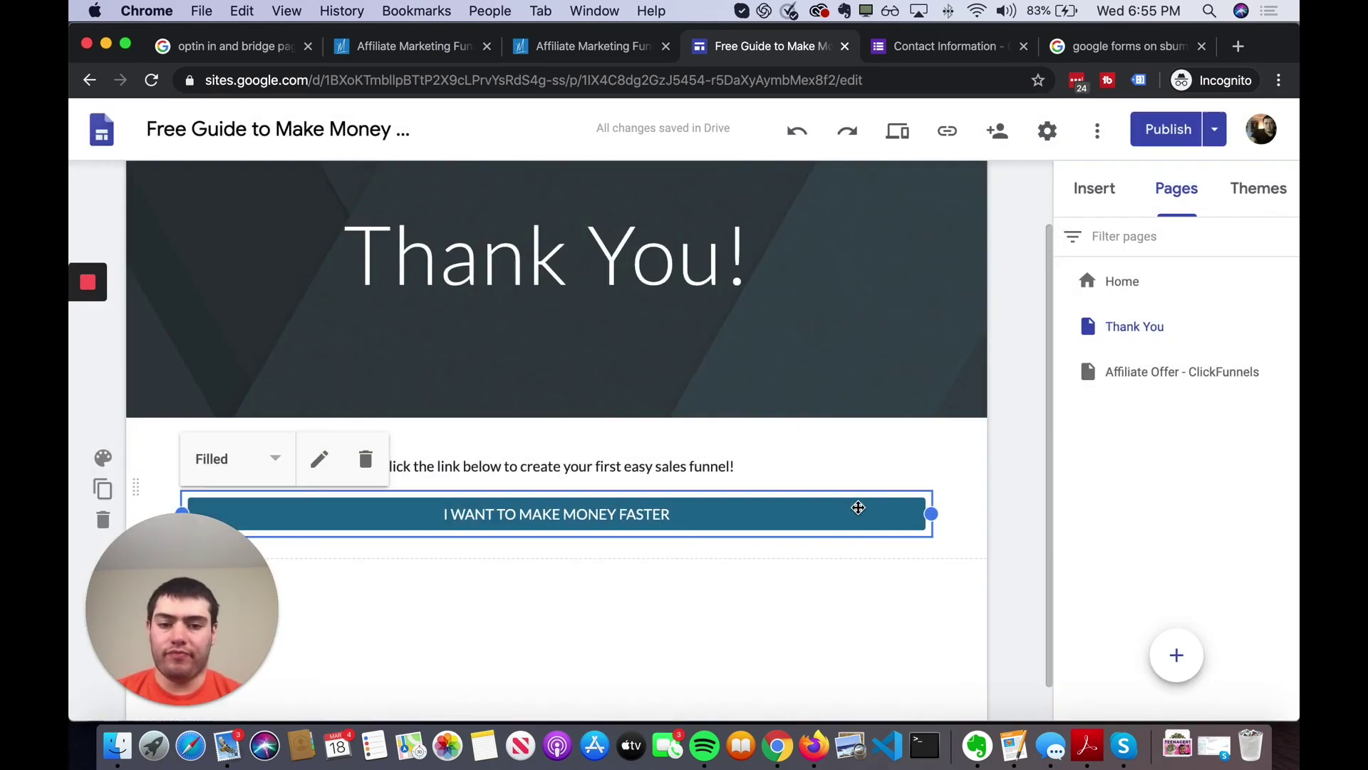
# - Return to the Home page in the editor and open the published site to check its opt-in section
pyautogui.click(1149, 288)
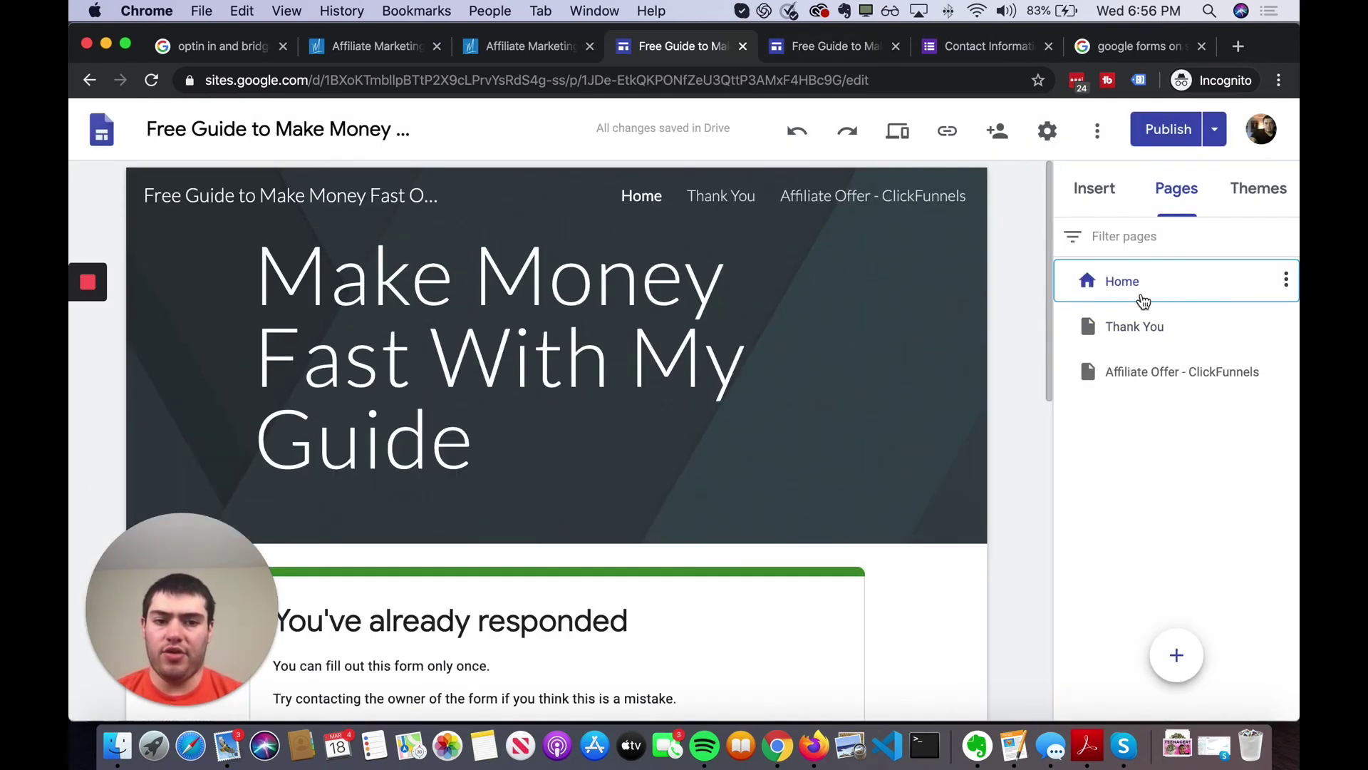
pyautogui.click(1214, 129)
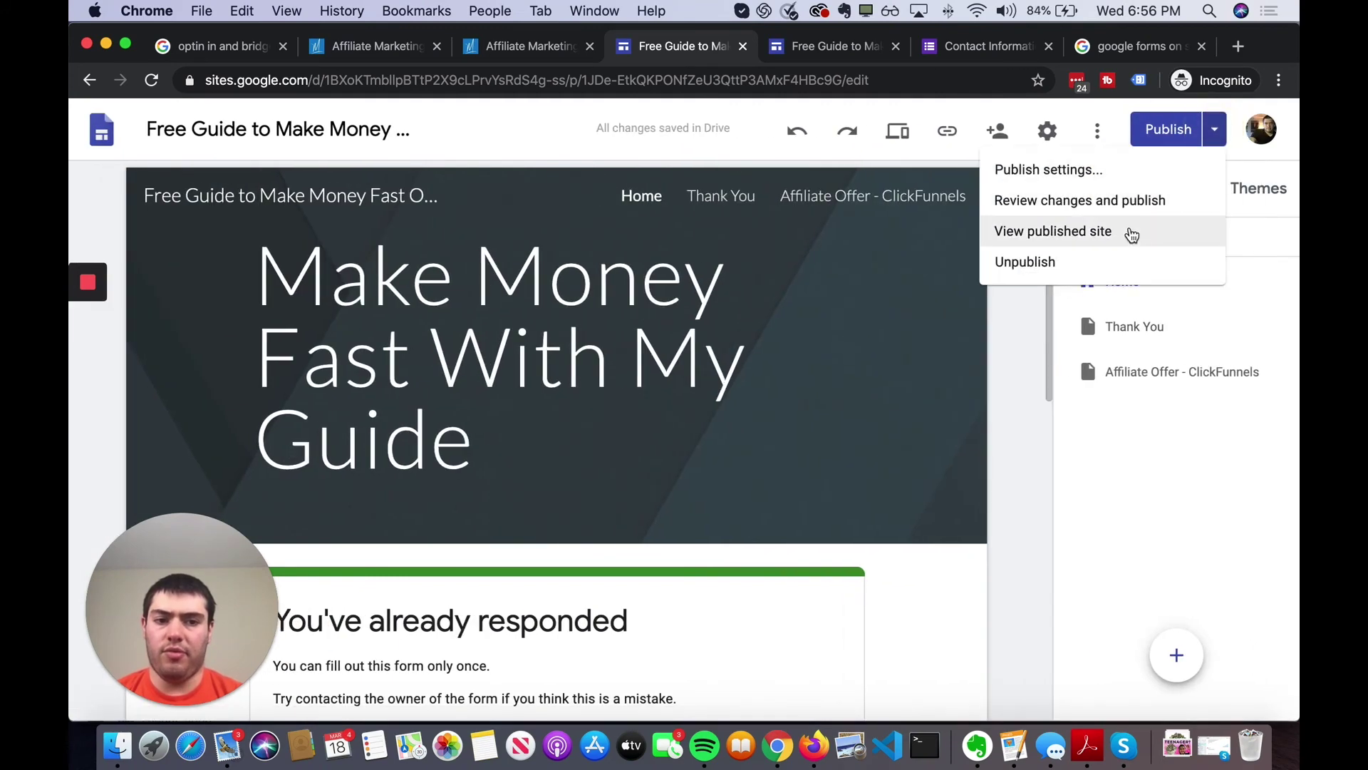
pyautogui.click(1132, 232)
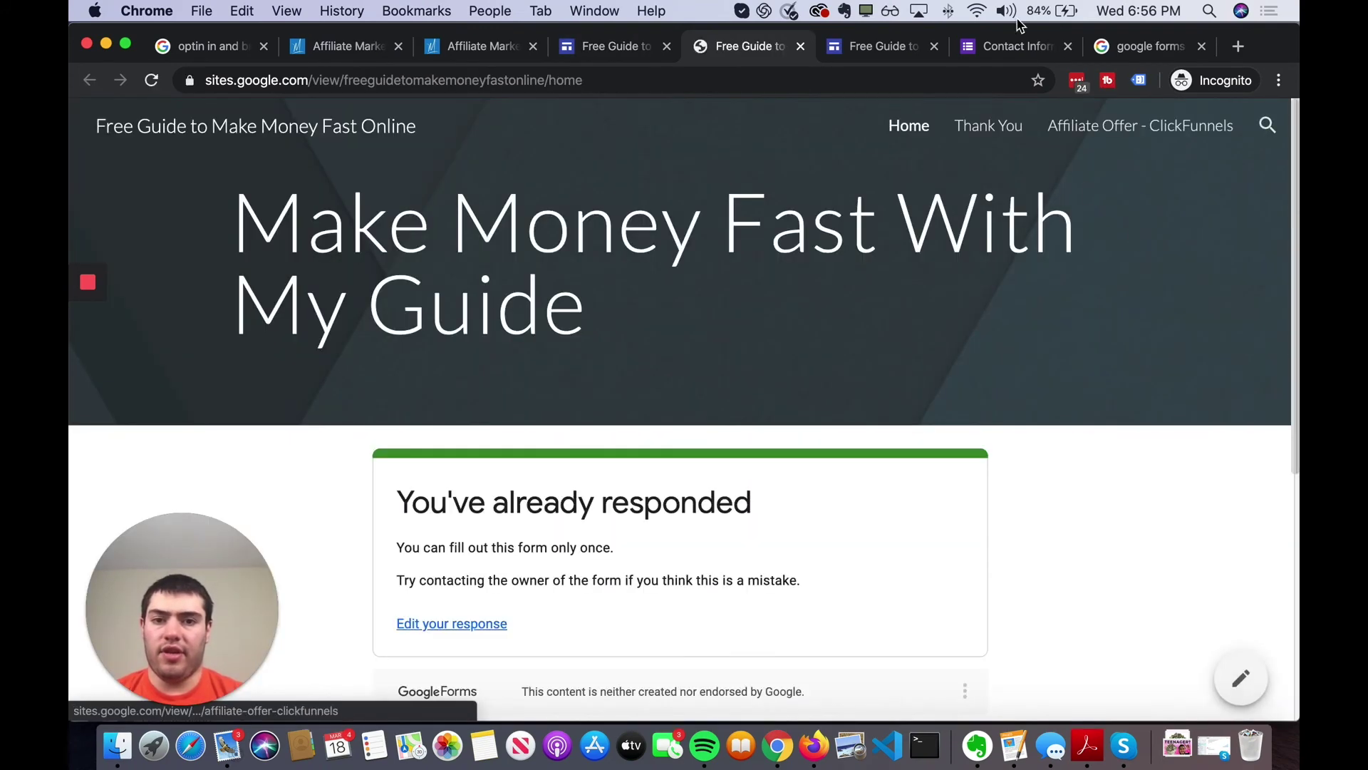
pyautogui.scroll(-2, 632, 383)
pyautogui.scroll(2, 438, 410)
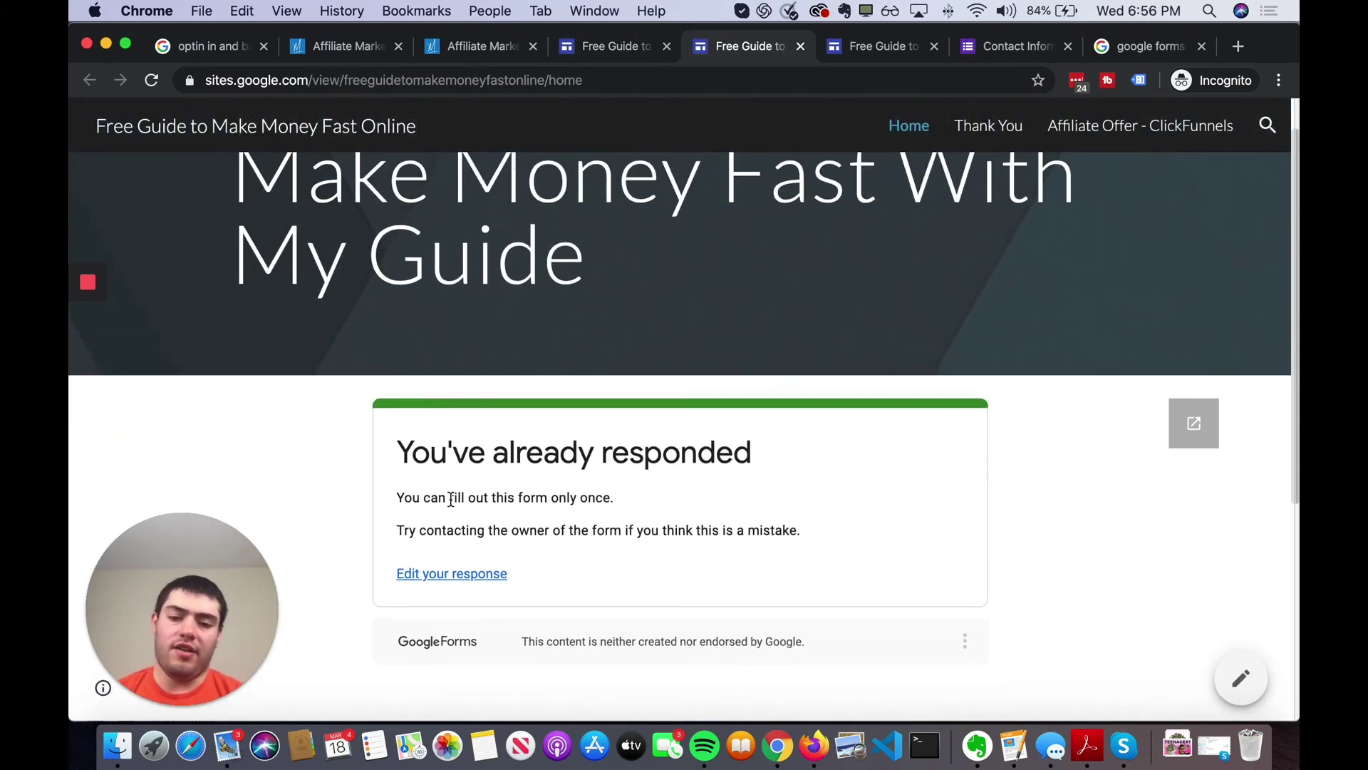
# - Check the Contact Information form's responses, close the extra published Thank You page, and return to the published Home page
pyautogui.click(976, 44)
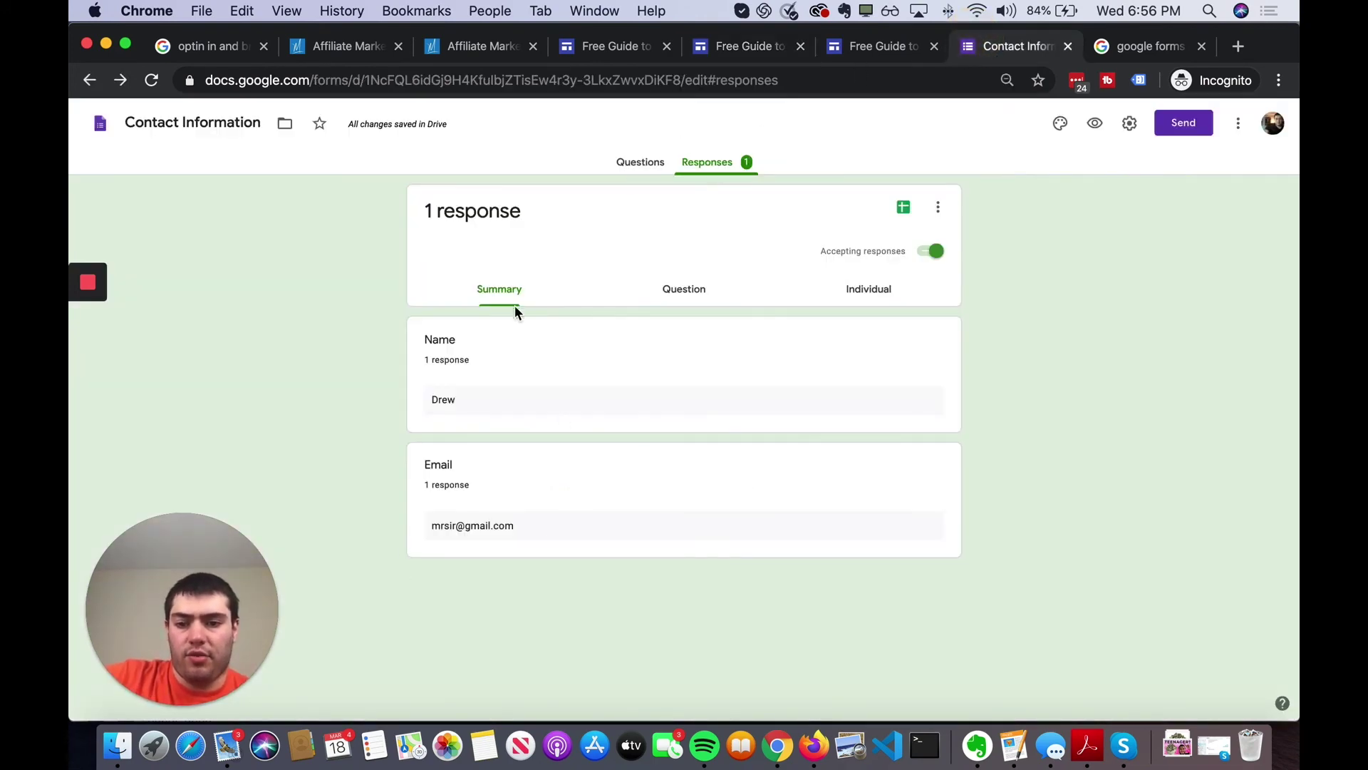
pyautogui.click(917, 44)
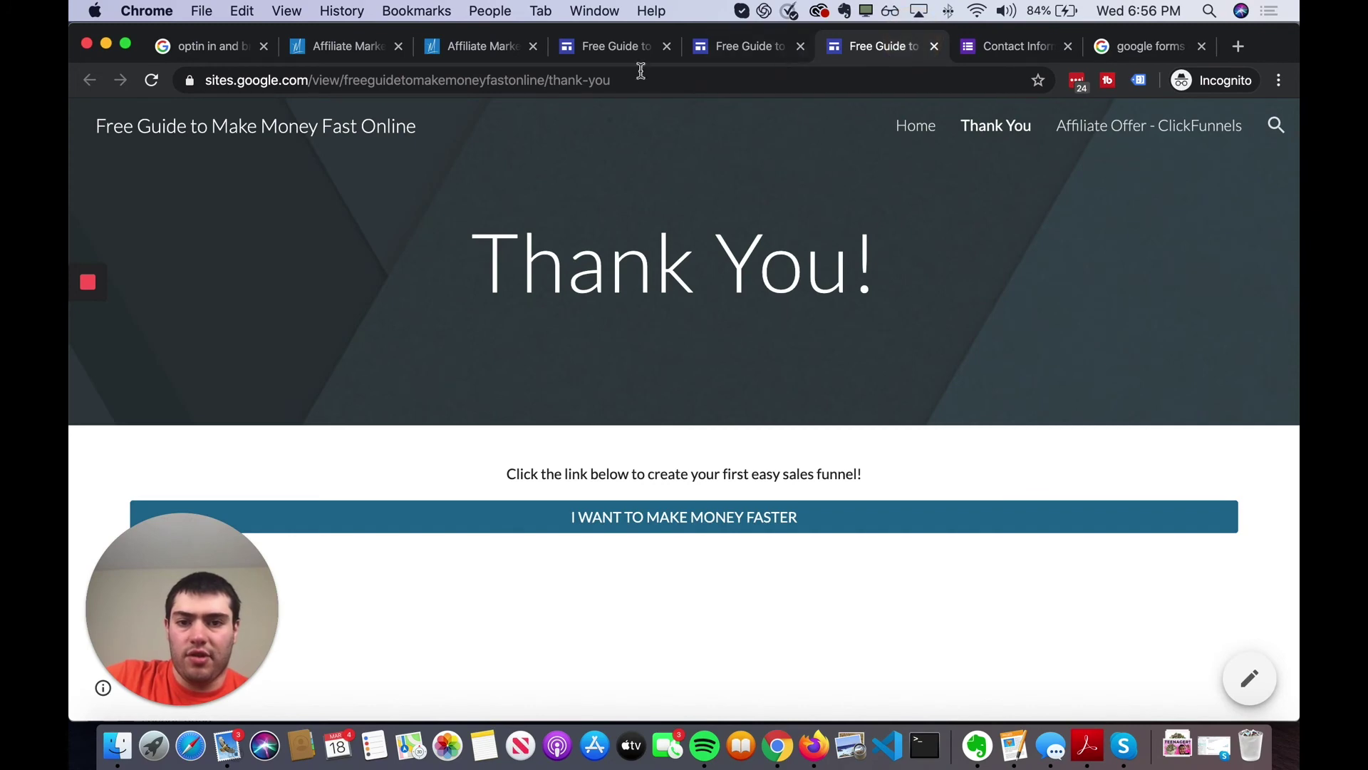
pyautogui.click(737, 46)
pyautogui.click(934, 46)
pyautogui.scroll(-3, 681, 580)
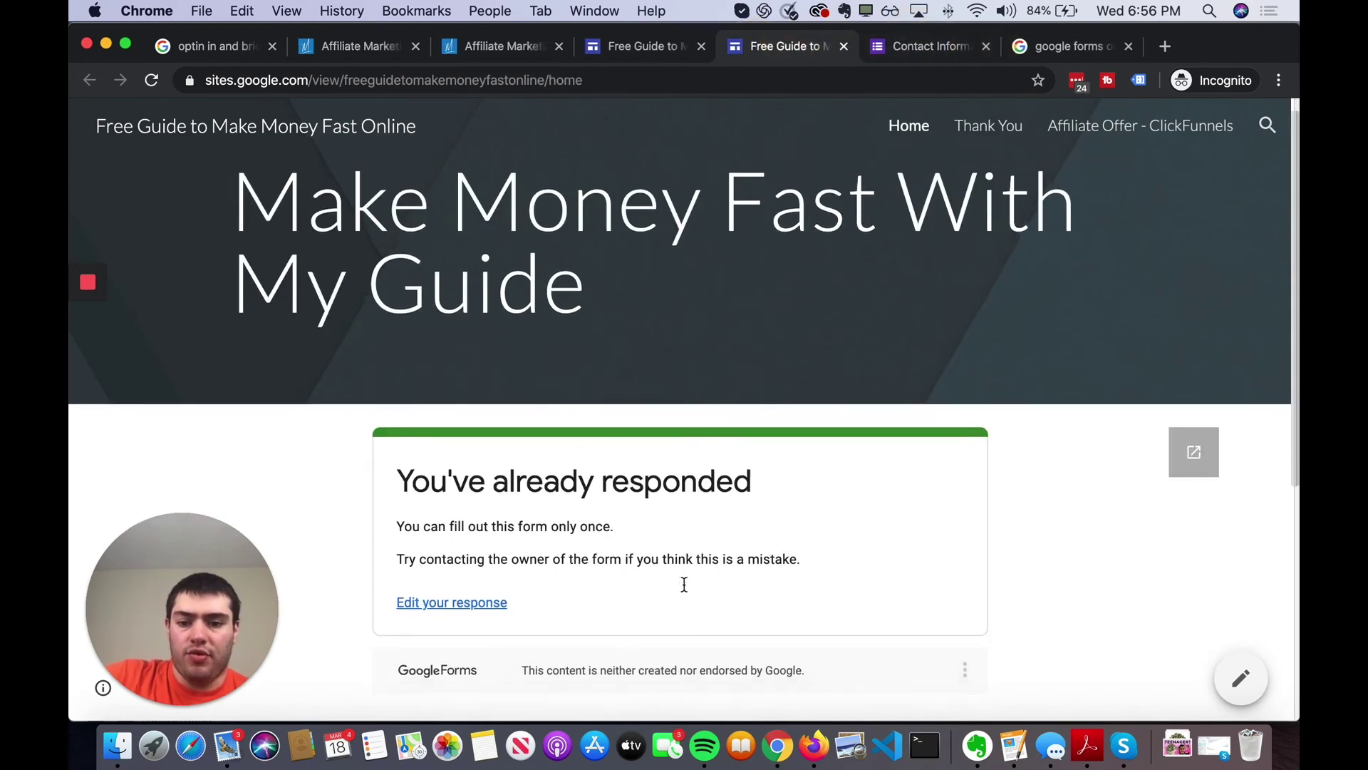
# - Reopen the earlier opt-in response for editing on the published Home page and submit the form again
pyautogui.click(487, 505)
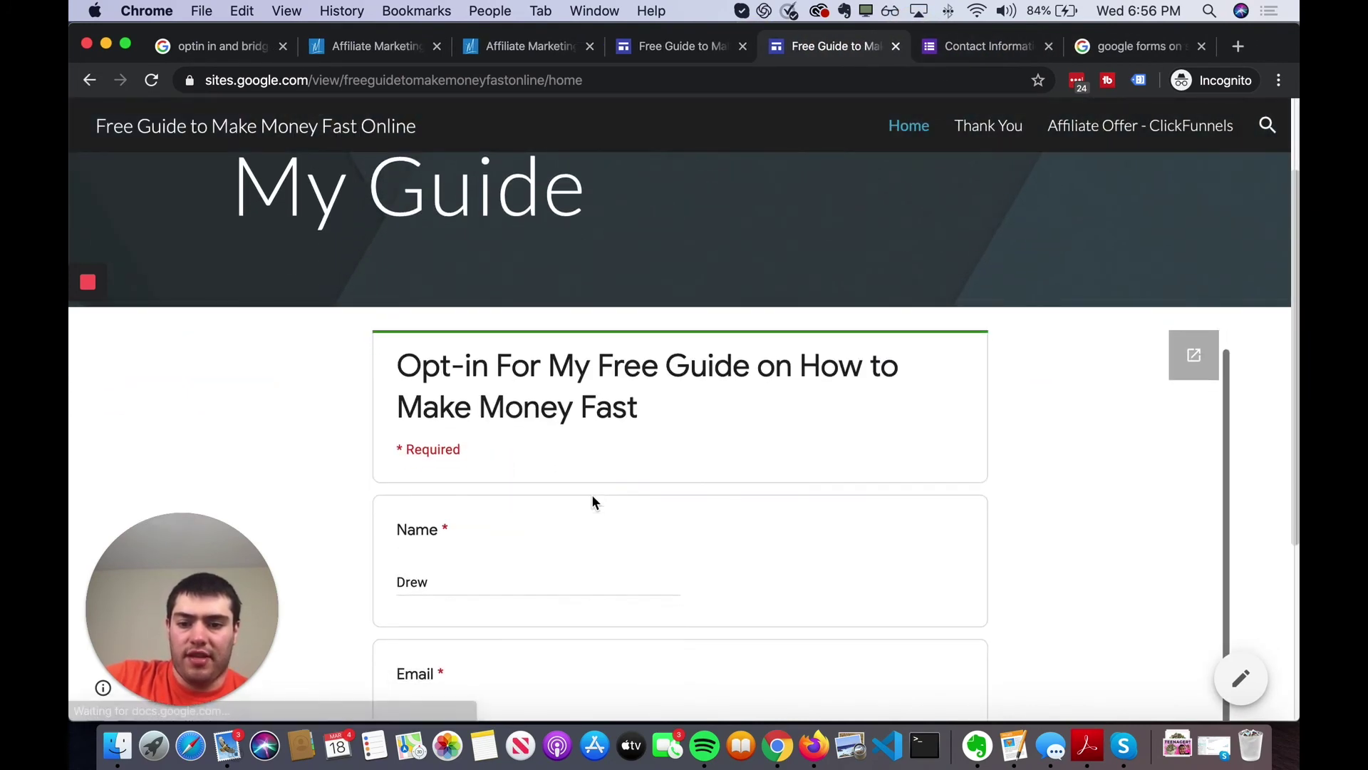
pyautogui.scroll(-5, 630, 618)
pyautogui.click(426, 510)
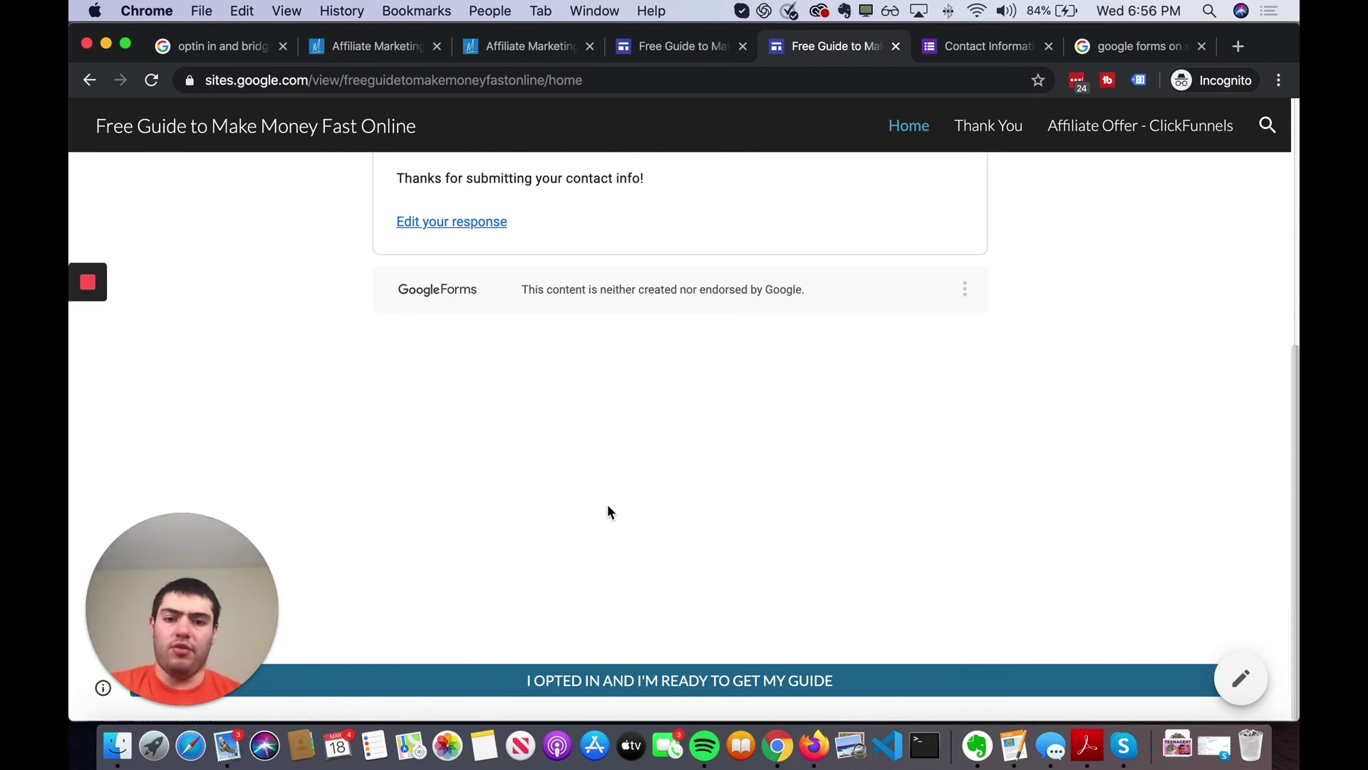
# - Test the published funnel's buttons from Home through Thank You and the affiliate offer to the ClickFunnels site, and close that site
pyautogui.scroll(2, 581, 420)
pyautogui.scroll(-2, 696, 403)
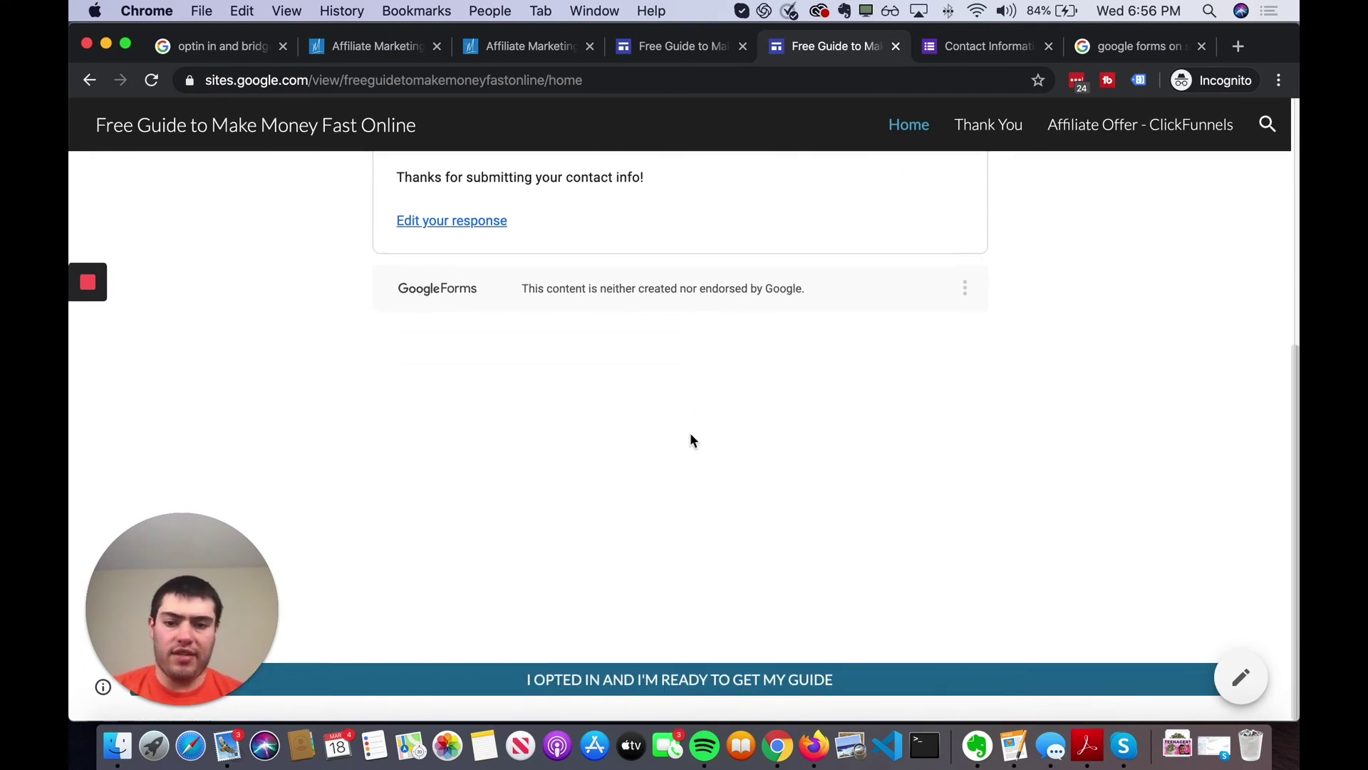
pyautogui.click(679, 682)
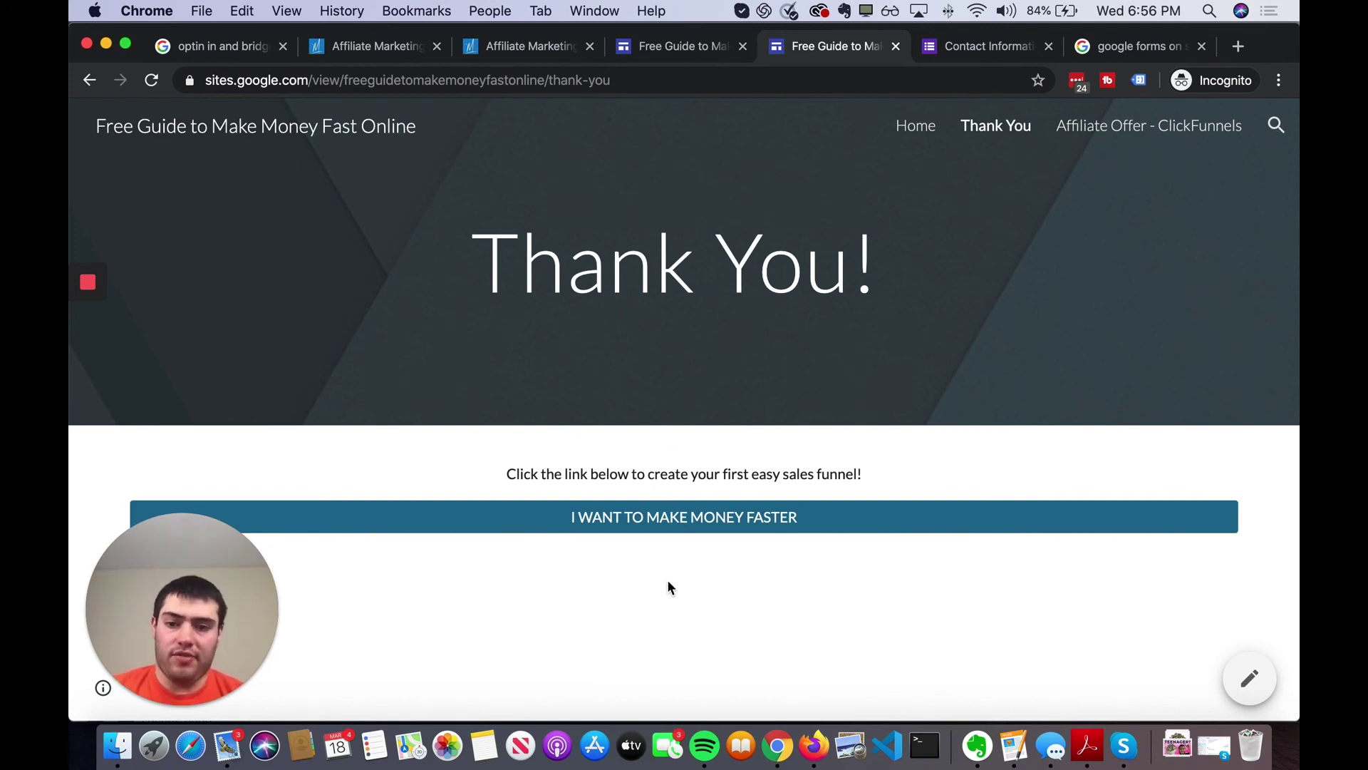
pyautogui.click(671, 519)
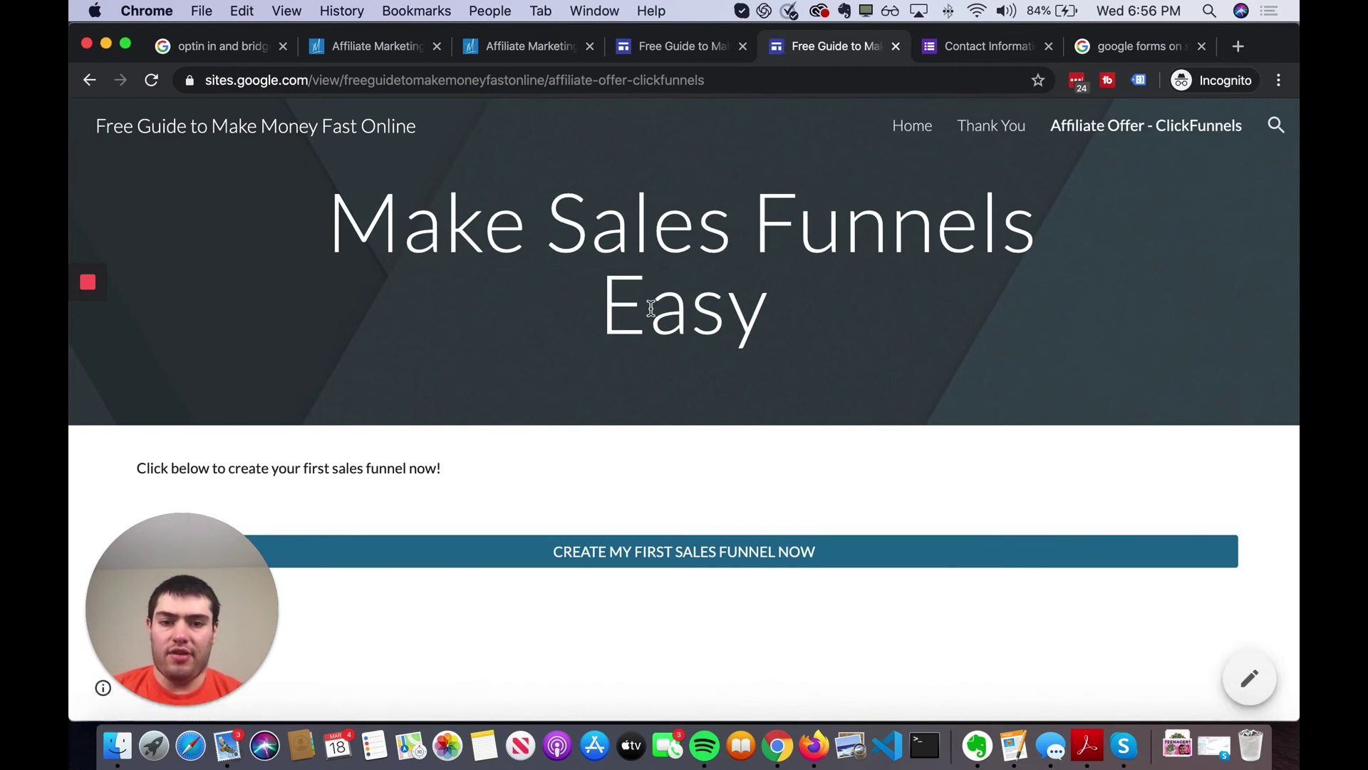
pyautogui.click(640, 540)
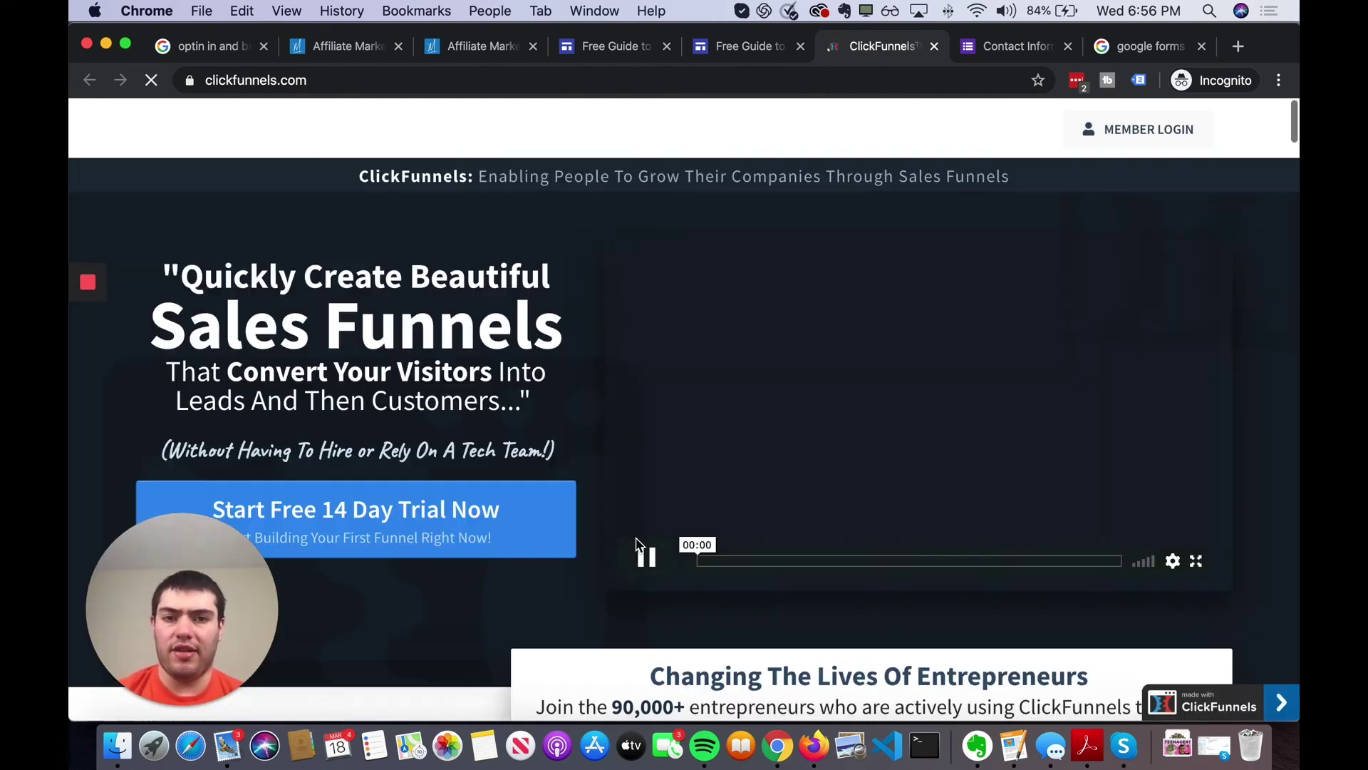
pyautogui.press('super+w')
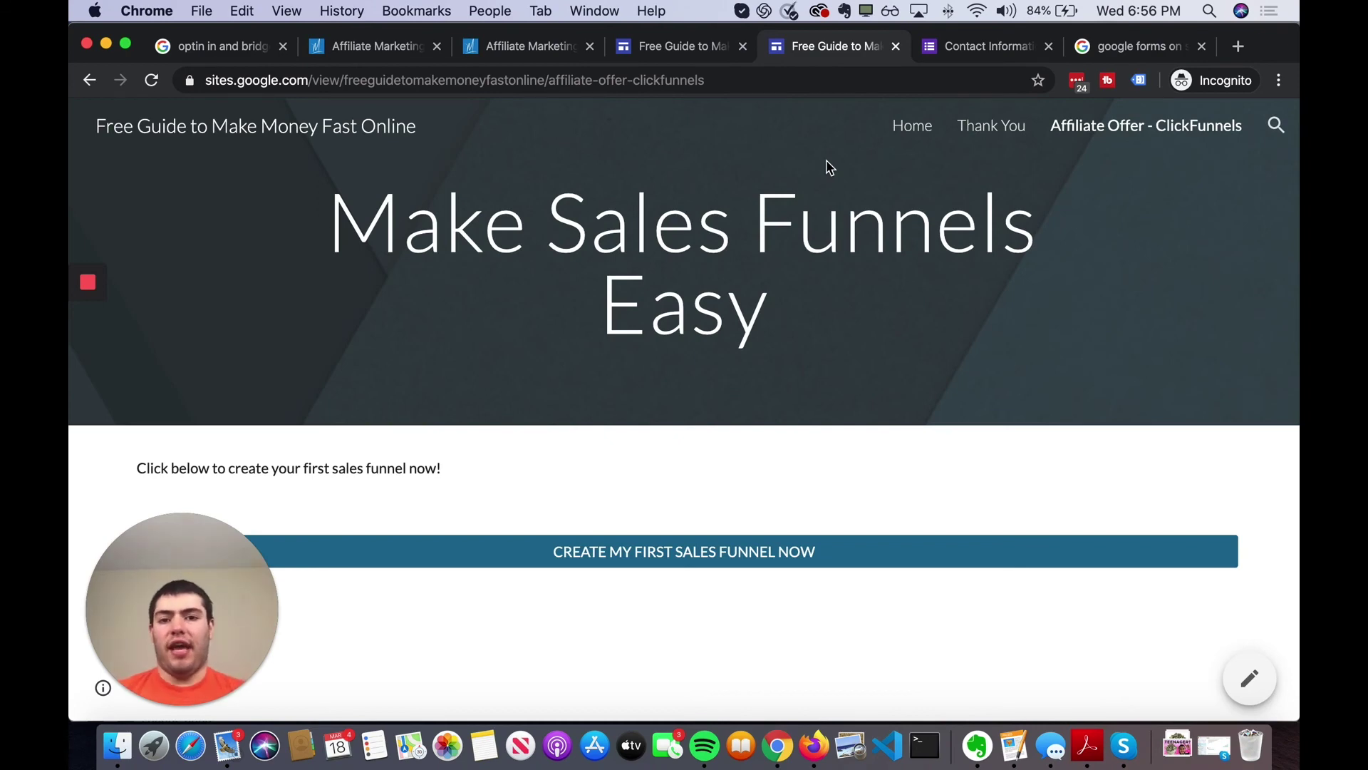